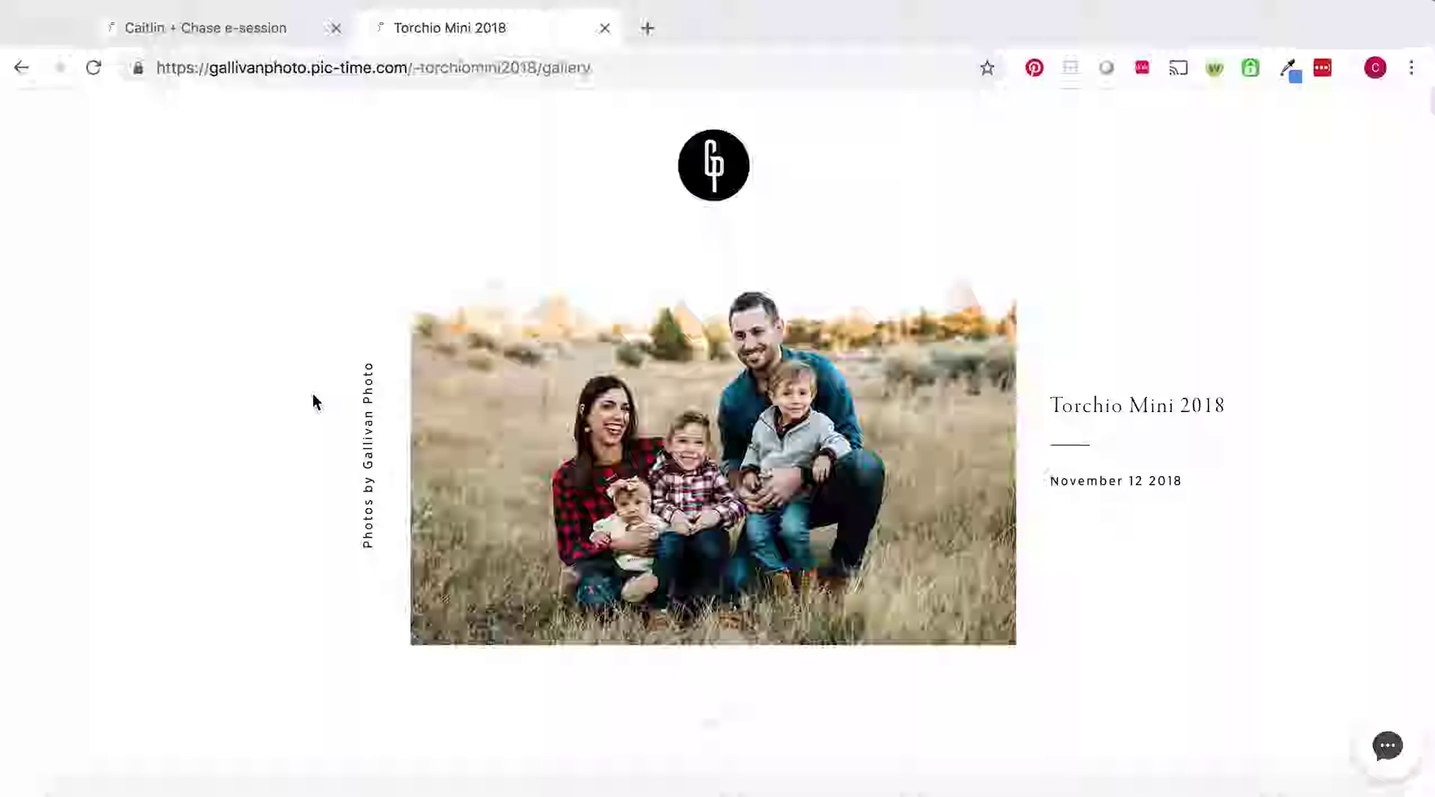
Look over the gallery's cover and the first photos of the Reynolds Pond Mini section.
{"action": "scroll", "coordinate": [314, 402], "scroll_direction": "down", "scroll_amount": 1}
{"action": "scroll", "coordinate": [314, 402], "scroll_direction": "up", "scroll_amount": 1}
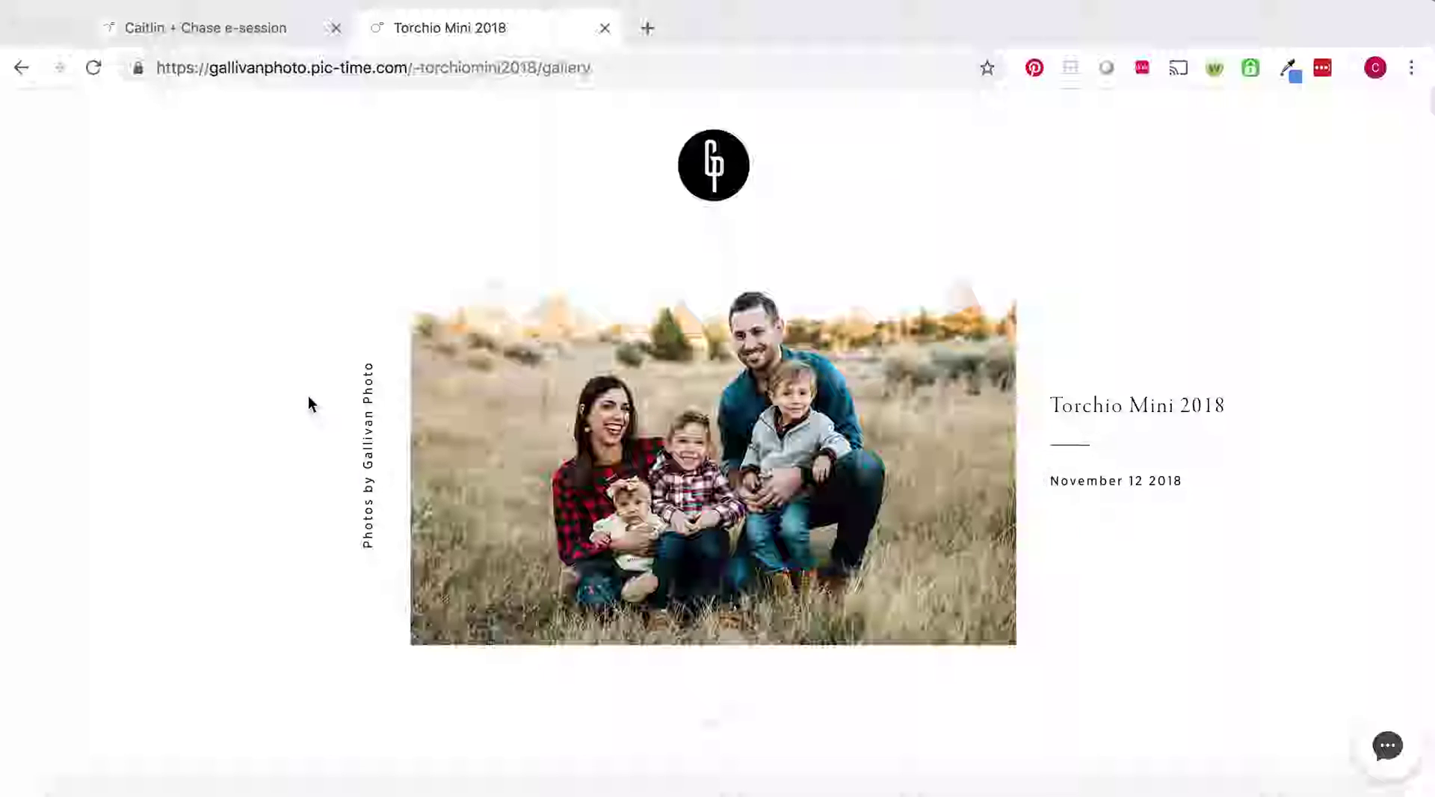
{"action": "scroll", "coordinate": [313, 404], "scroll_direction": "down", "scroll_amount": 1}
{"action": "scroll", "coordinate": [313, 404], "scroll_direction": "down", "scroll_amount": 10}
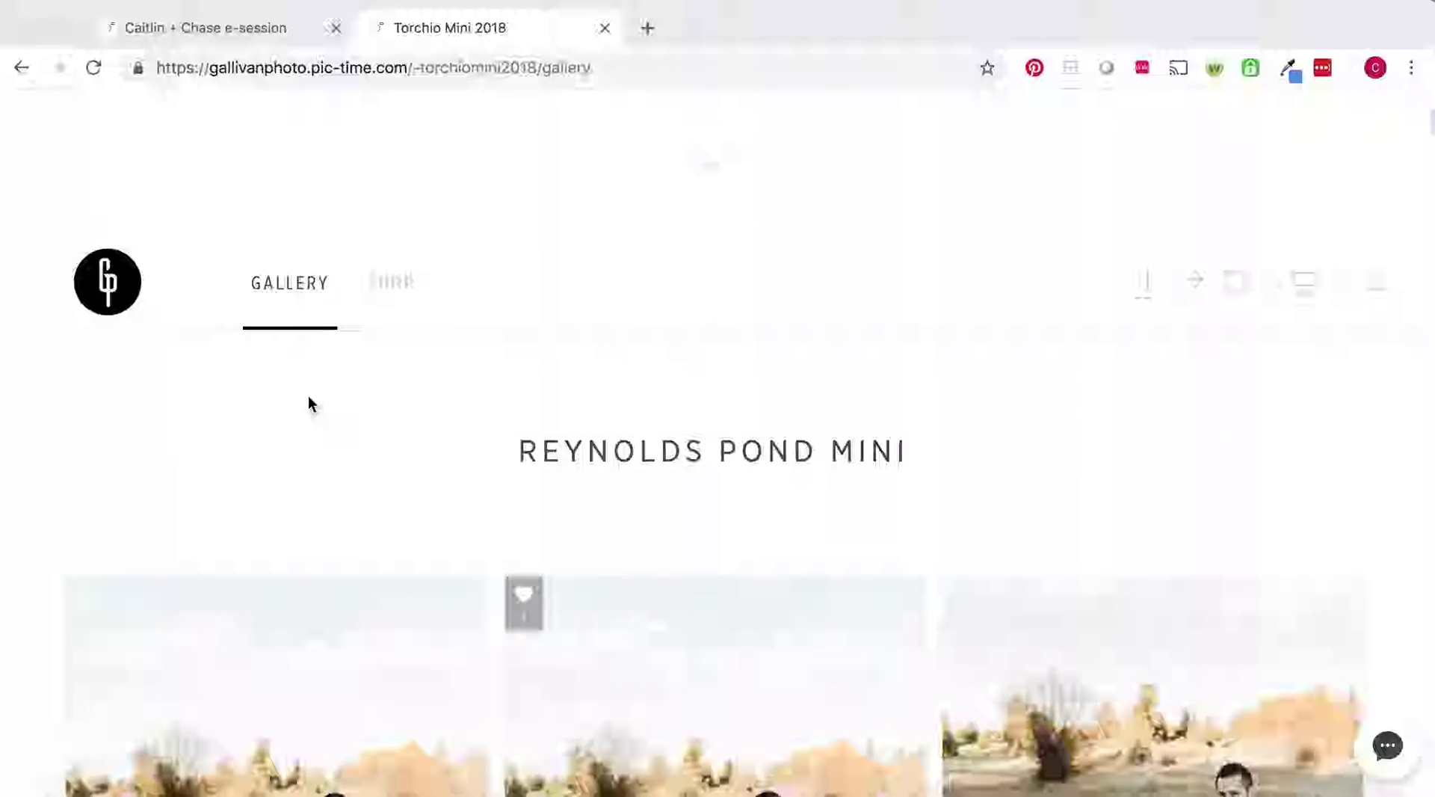
{"action": "scroll", "coordinate": [313, 404], "scroll_direction": "down", "scroll_amount": 3}
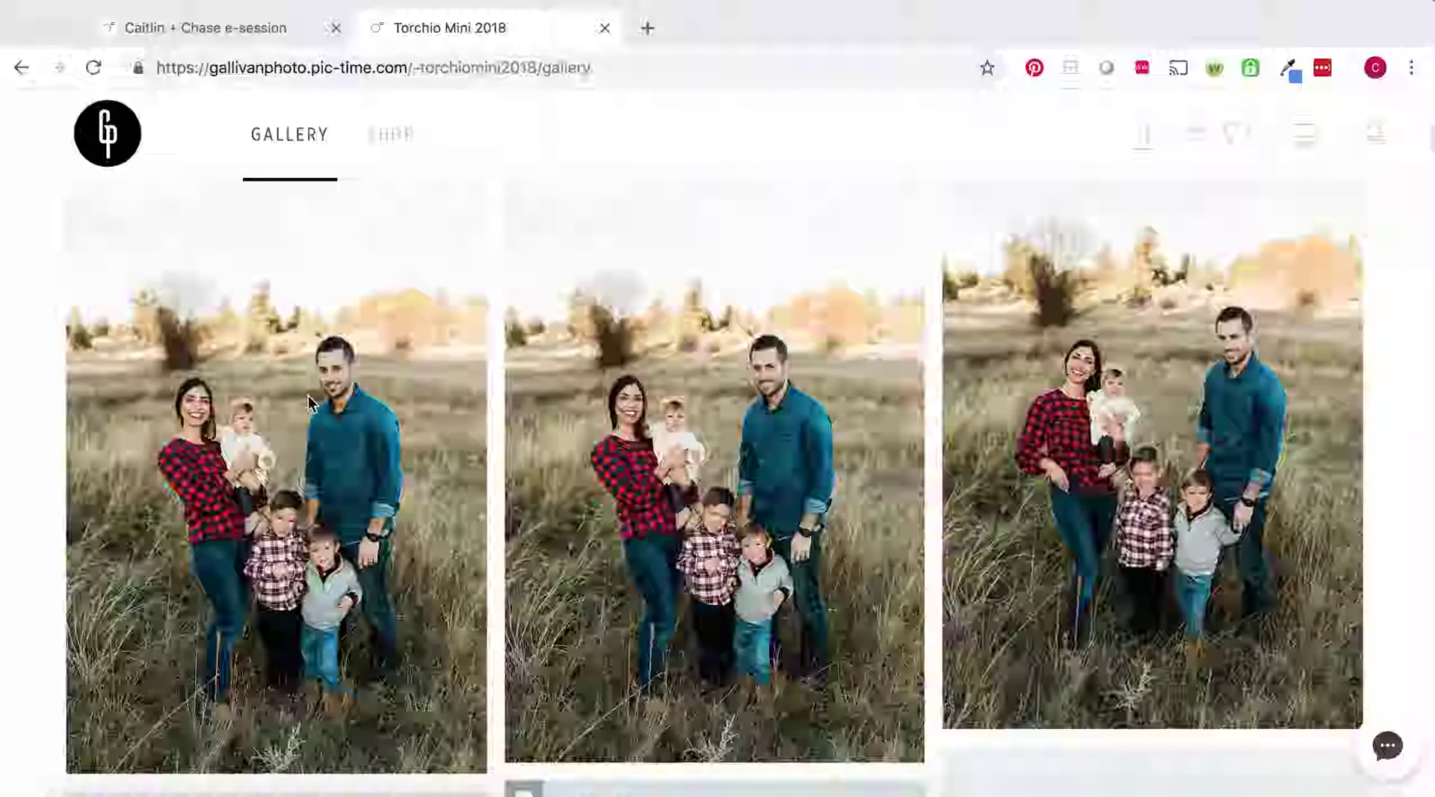
{"action": "scroll", "coordinate": [312, 404], "scroll_direction": "up", "scroll_amount": 6}
{"action": "scroll", "coordinate": [313, 404], "scroll_direction": "down", "scroll_amount": 5}
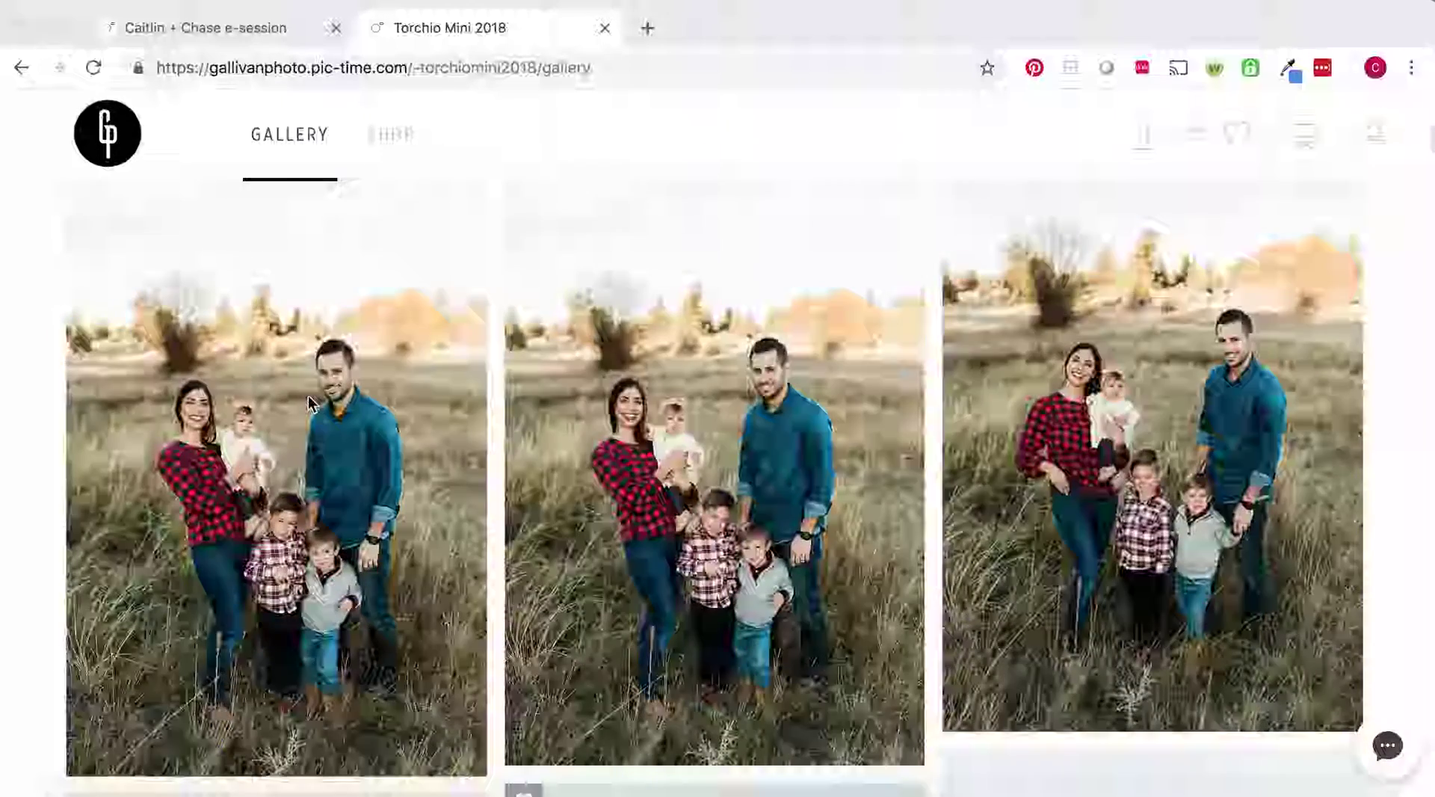
{"action": "scroll", "coordinate": [312, 404], "scroll_direction": "up", "scroll_amount": 2}
{"action": "scroll", "coordinate": [312, 403], "scroll_direction": "up", "scroll_amount": 10}
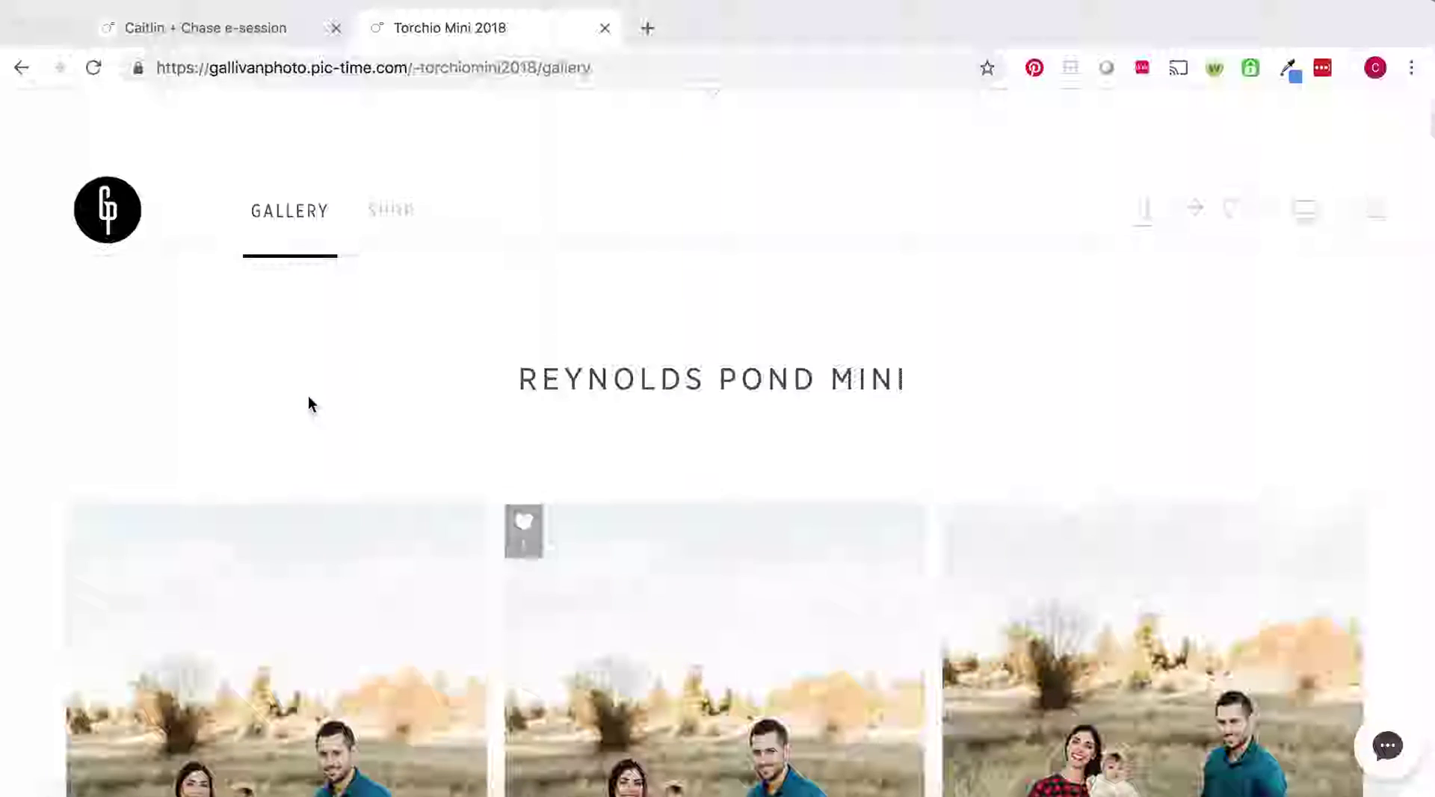
{"action": "scroll", "coordinate": [312, 404], "scroll_direction": "down", "scroll_amount": 5}
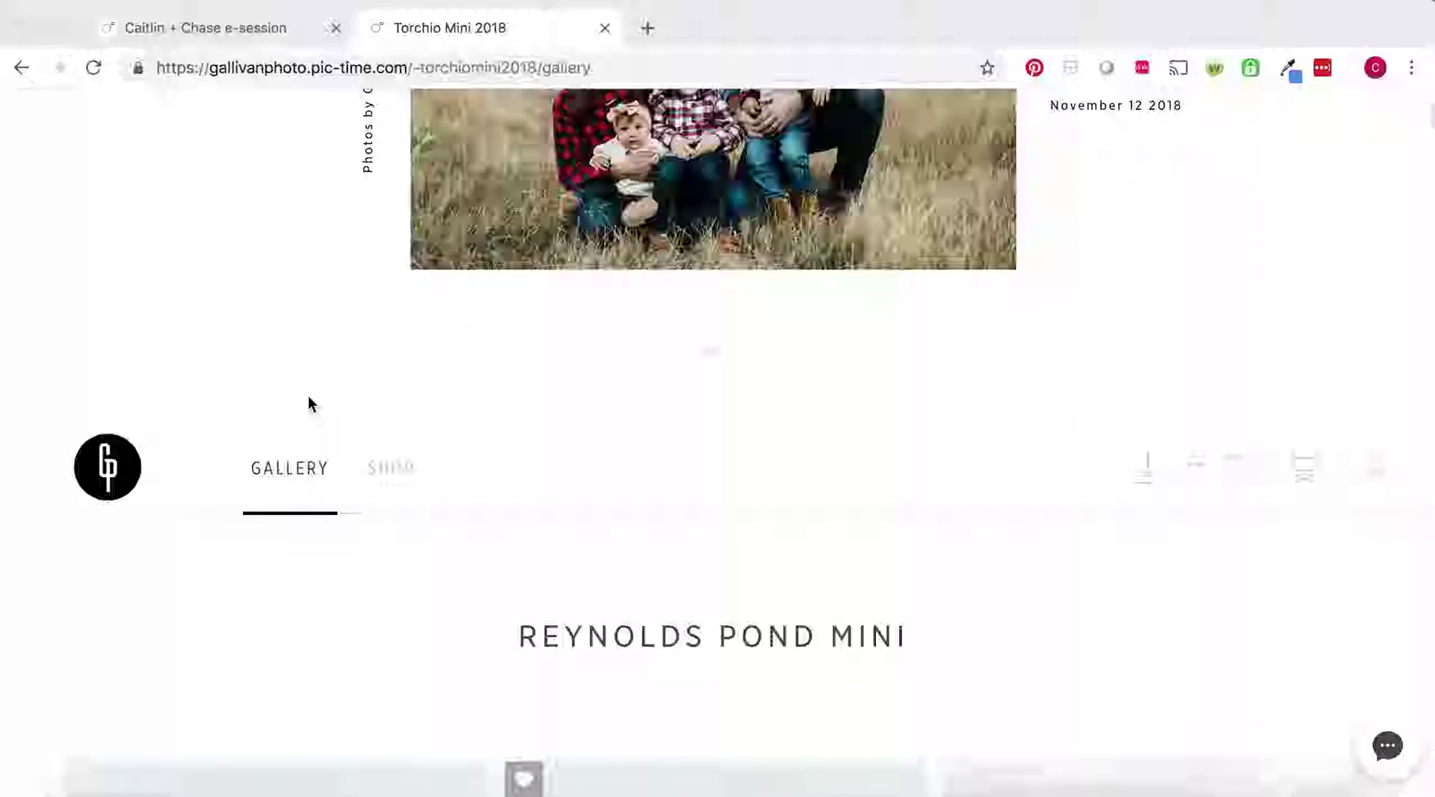
Open the gallery's shop and look over the Lay Flat Albums and Fine Art Albums categories.
{"action": "left_click", "coordinate": [386, 470]}
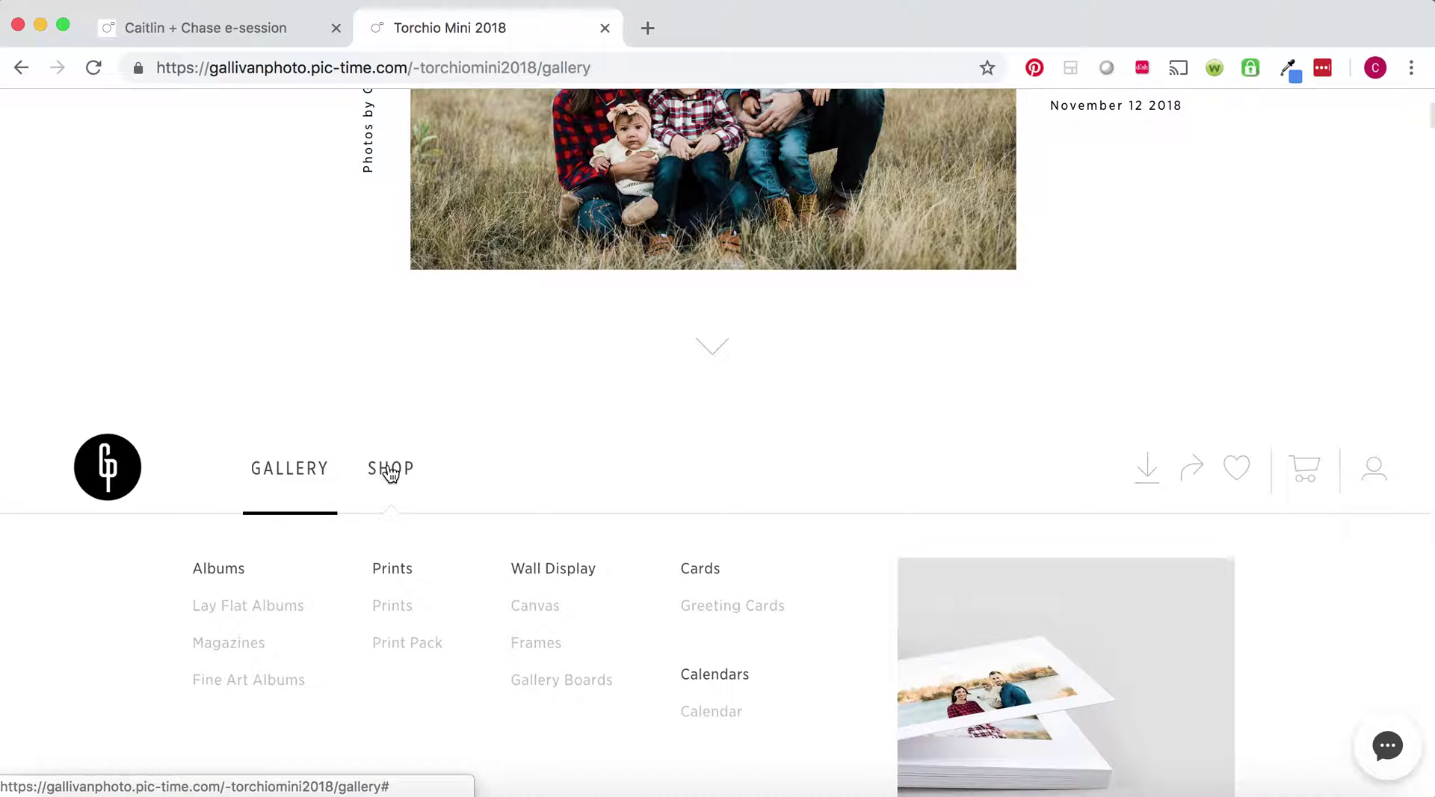
{"action": "left_click", "coordinate": [677, 582]}
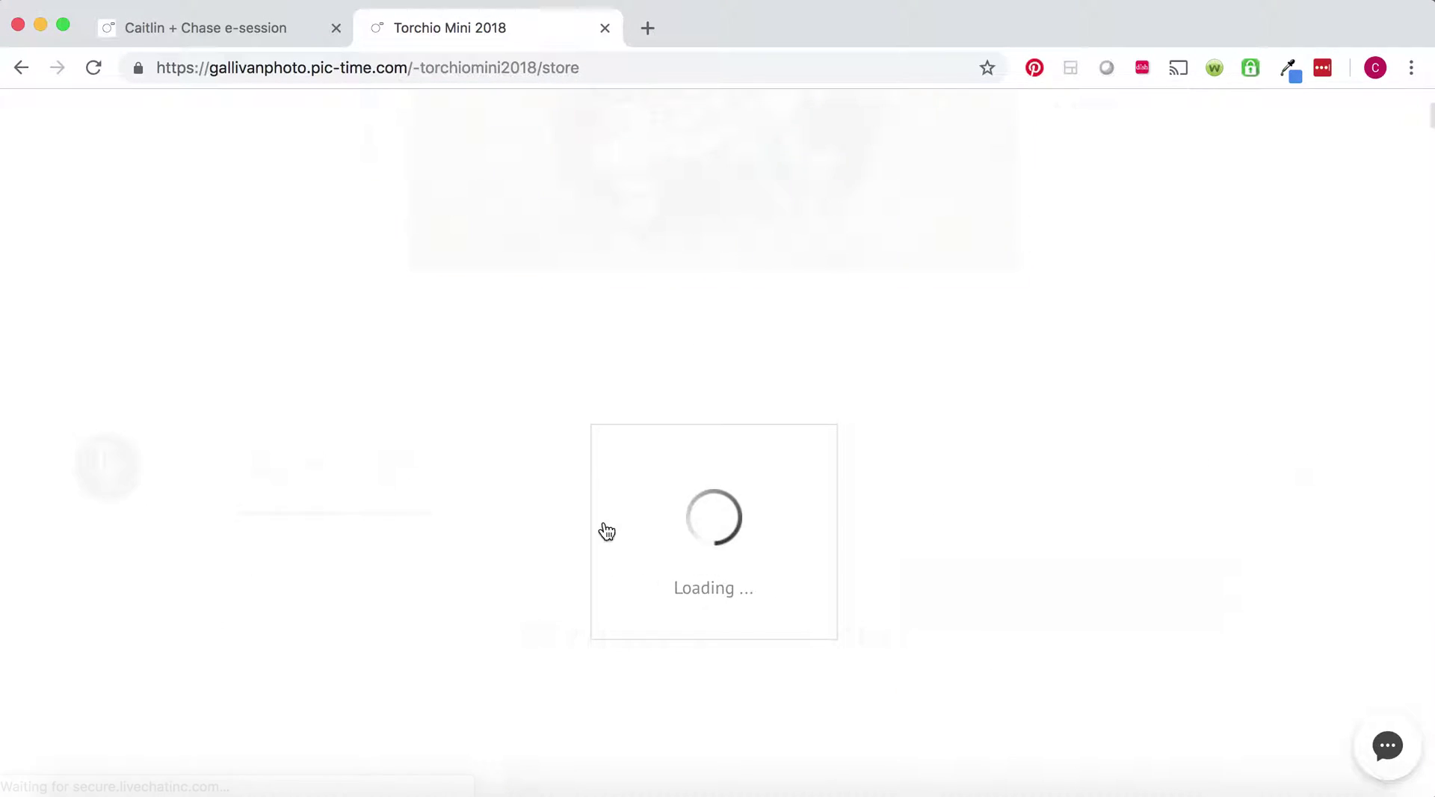
{"action": "scroll", "coordinate": [448, 406], "scroll_direction": "down", "scroll_amount": 7}
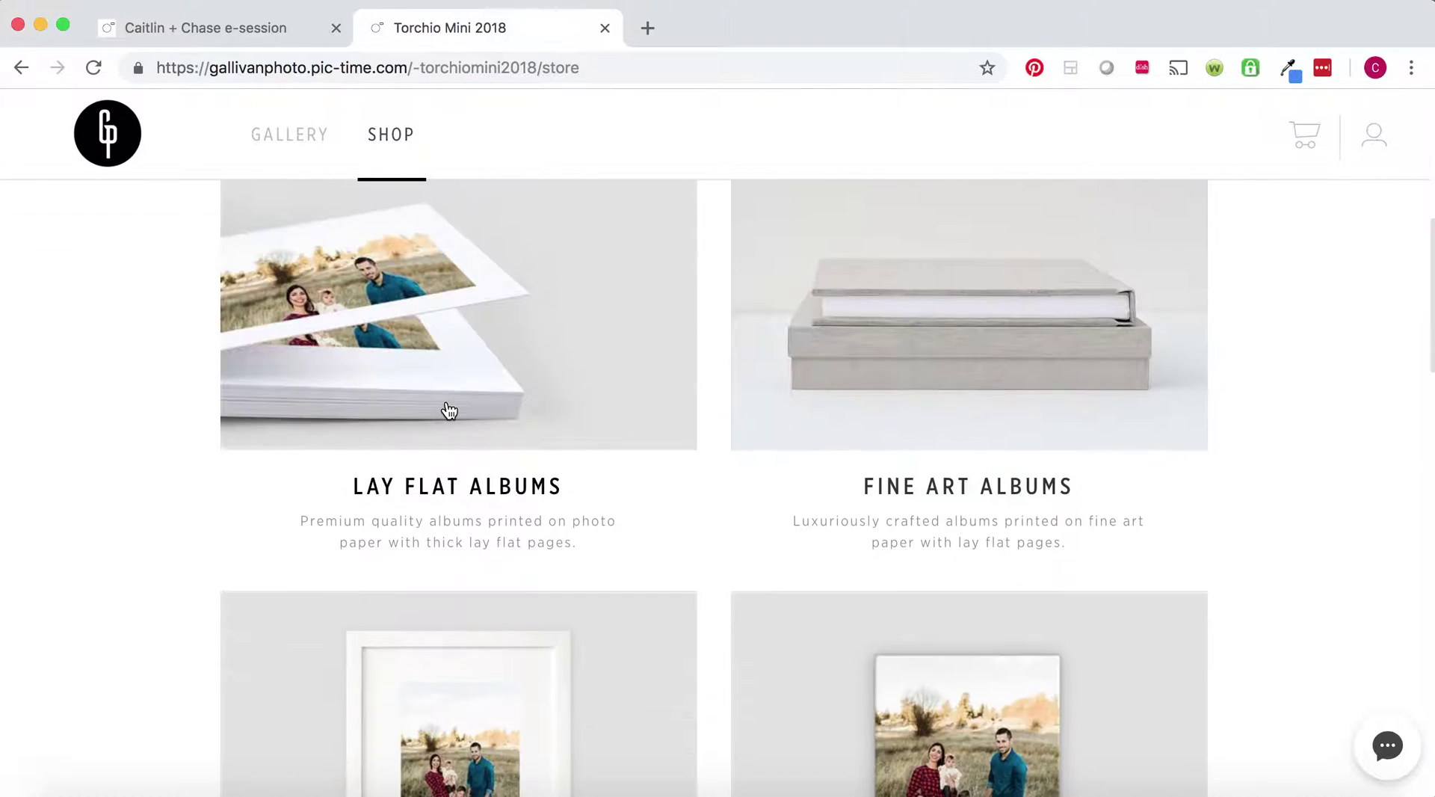
{"action": "scroll", "coordinate": [450, 411], "scroll_direction": "down", "scroll_amount": 2}
{"action": "scroll", "coordinate": [449, 411], "scroll_direction": "up", "scroll_amount": 4}
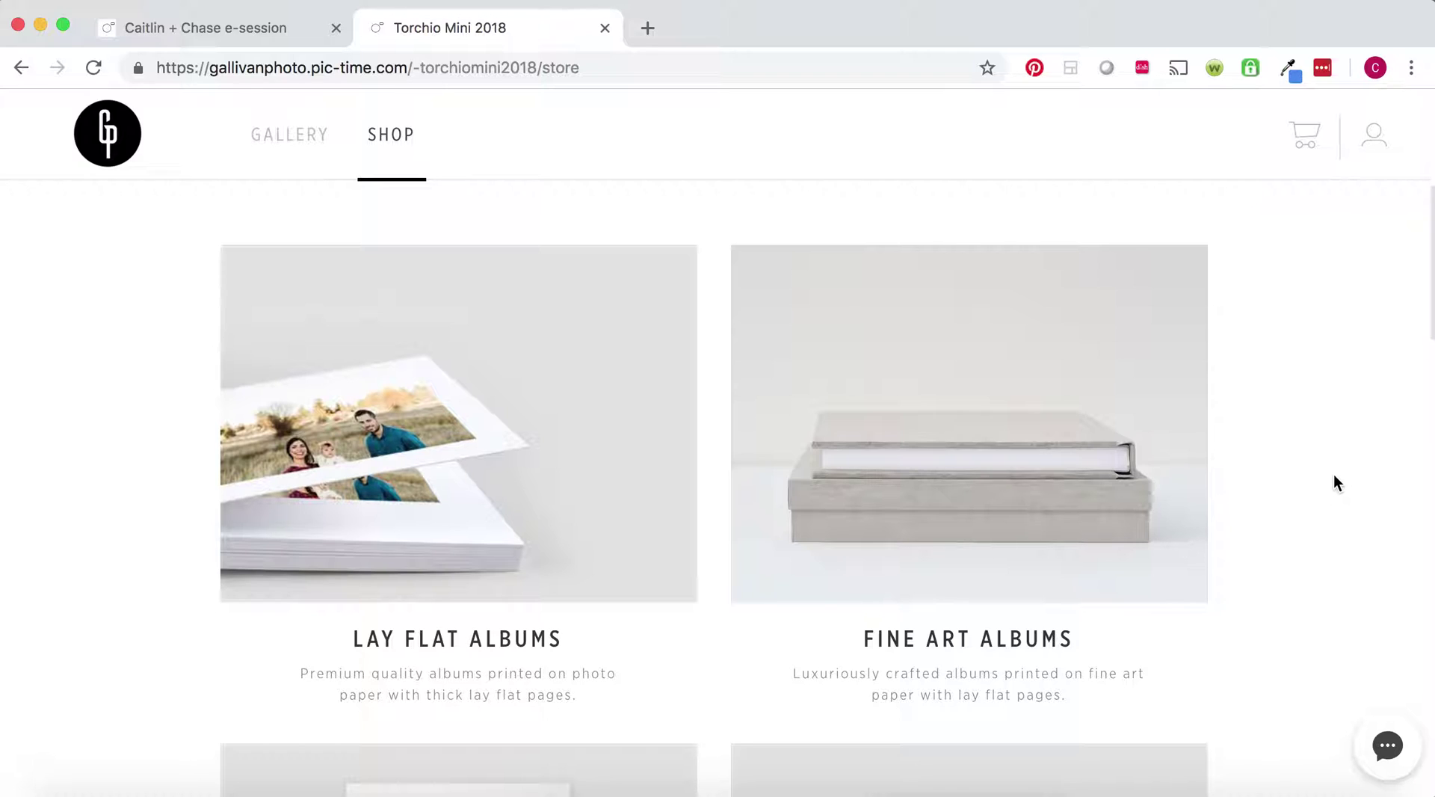
{"action": "scroll", "coordinate": [1337, 480], "scroll_direction": "down", "scroll_amount": 1}
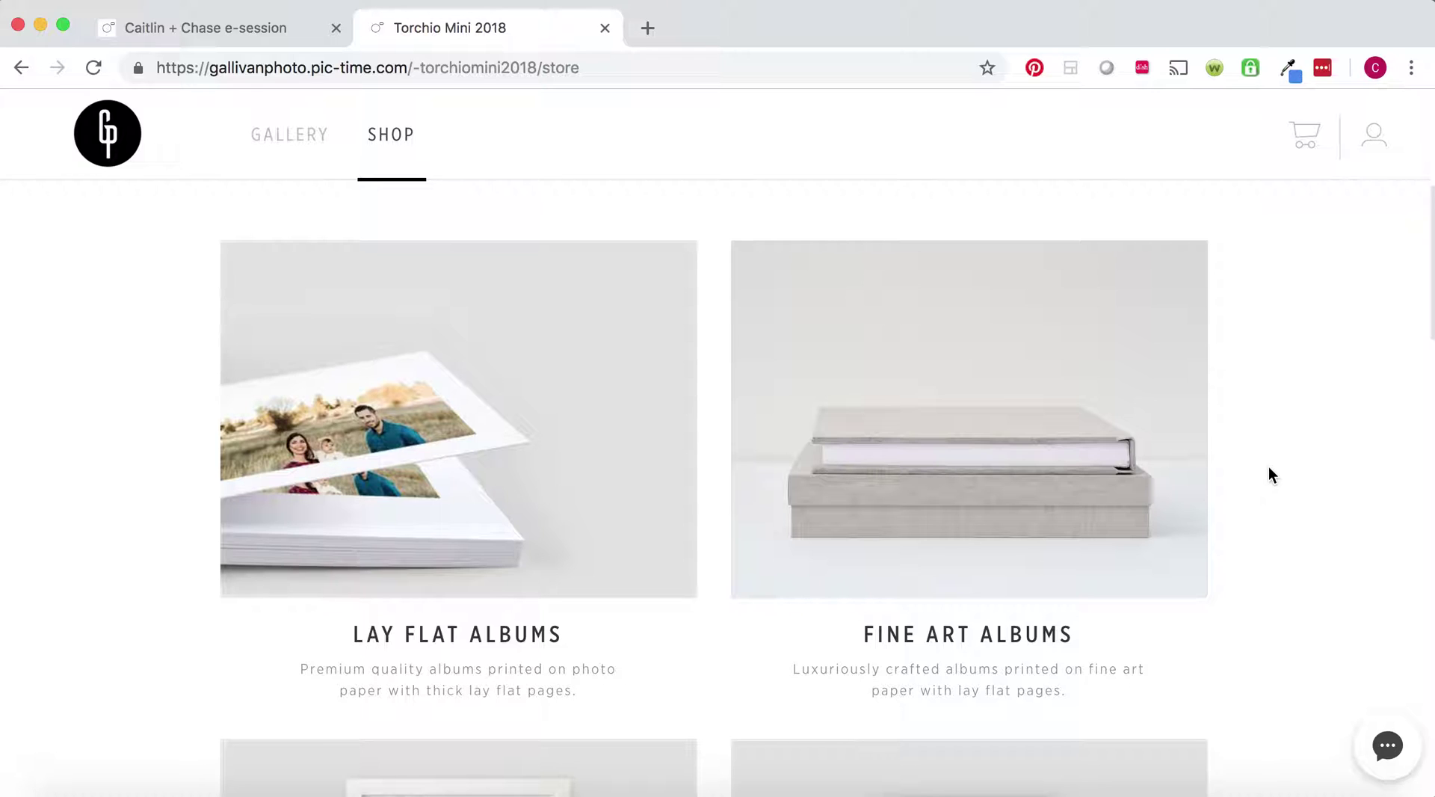
{"action": "scroll", "coordinate": [1269, 471], "scroll_direction": "down", "scroll_amount": 2}
{"action": "scroll", "coordinate": [1269, 468], "scroll_direction": "down", "scroll_amount": 3}
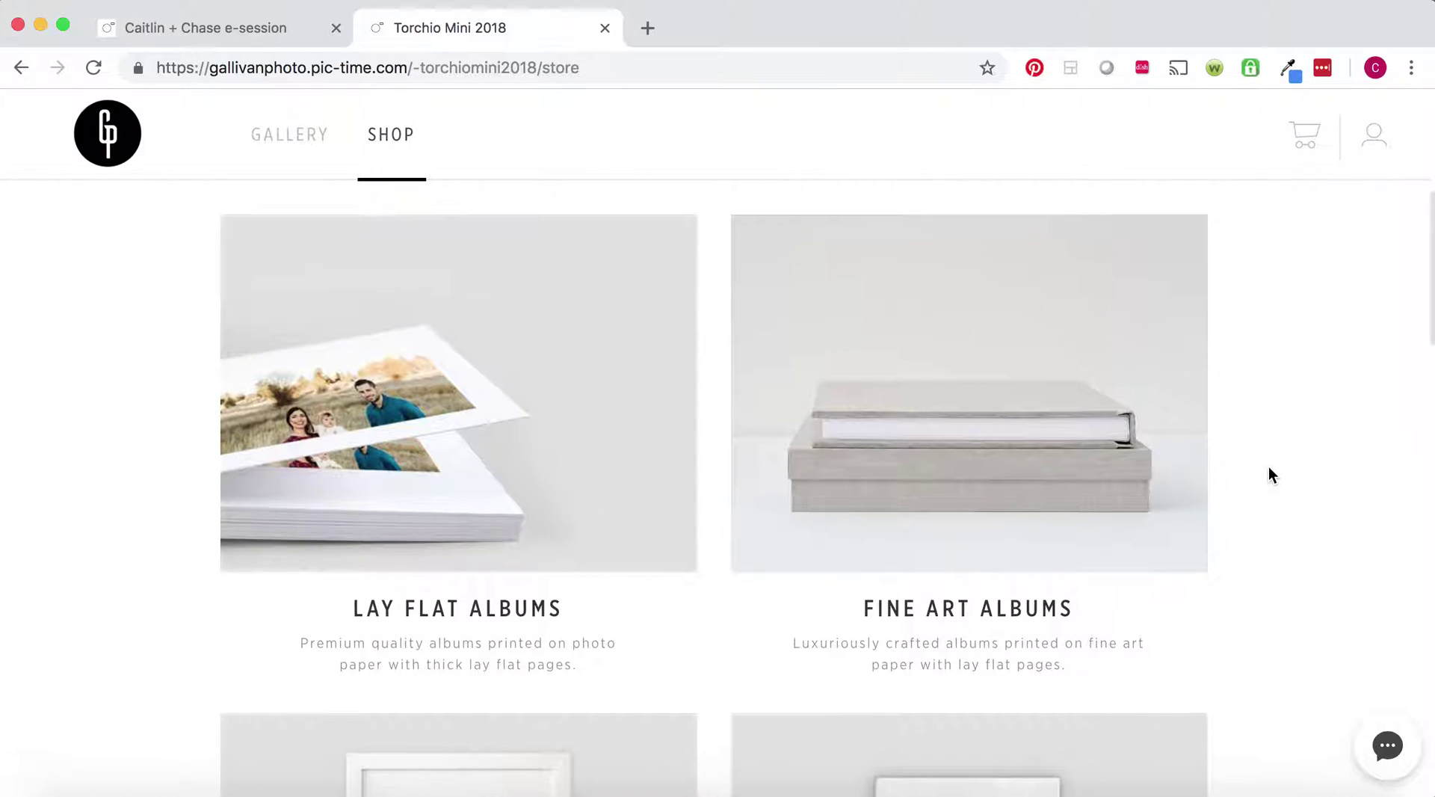
{"action": "scroll", "coordinate": [1268, 468], "scroll_direction": "down", "scroll_amount": 1}
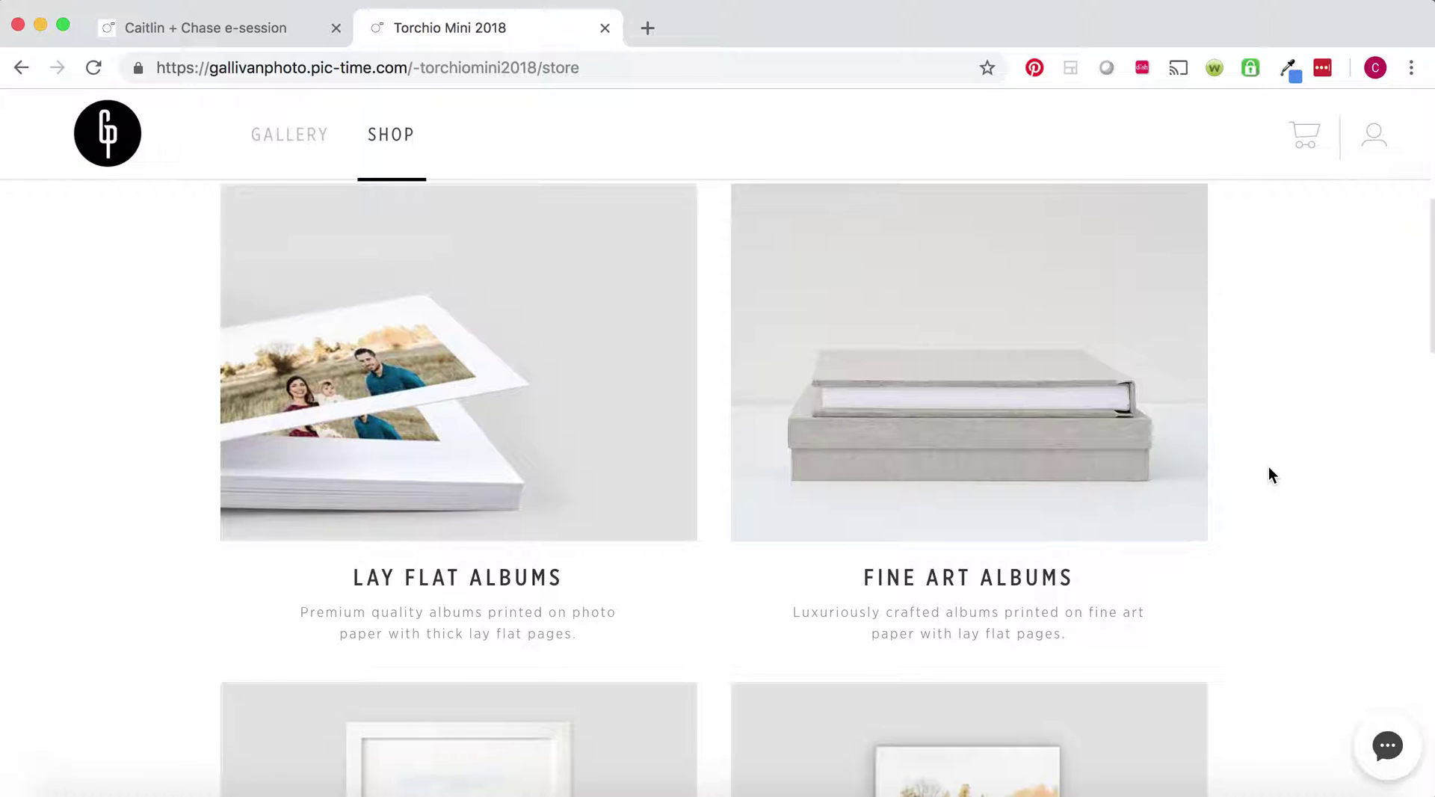
{"action": "scroll", "coordinate": [1268, 468], "scroll_direction": "up", "scroll_amount": 5}
{"action": "scroll", "coordinate": [1269, 469], "scroll_direction": "down", "scroll_amount": 10}
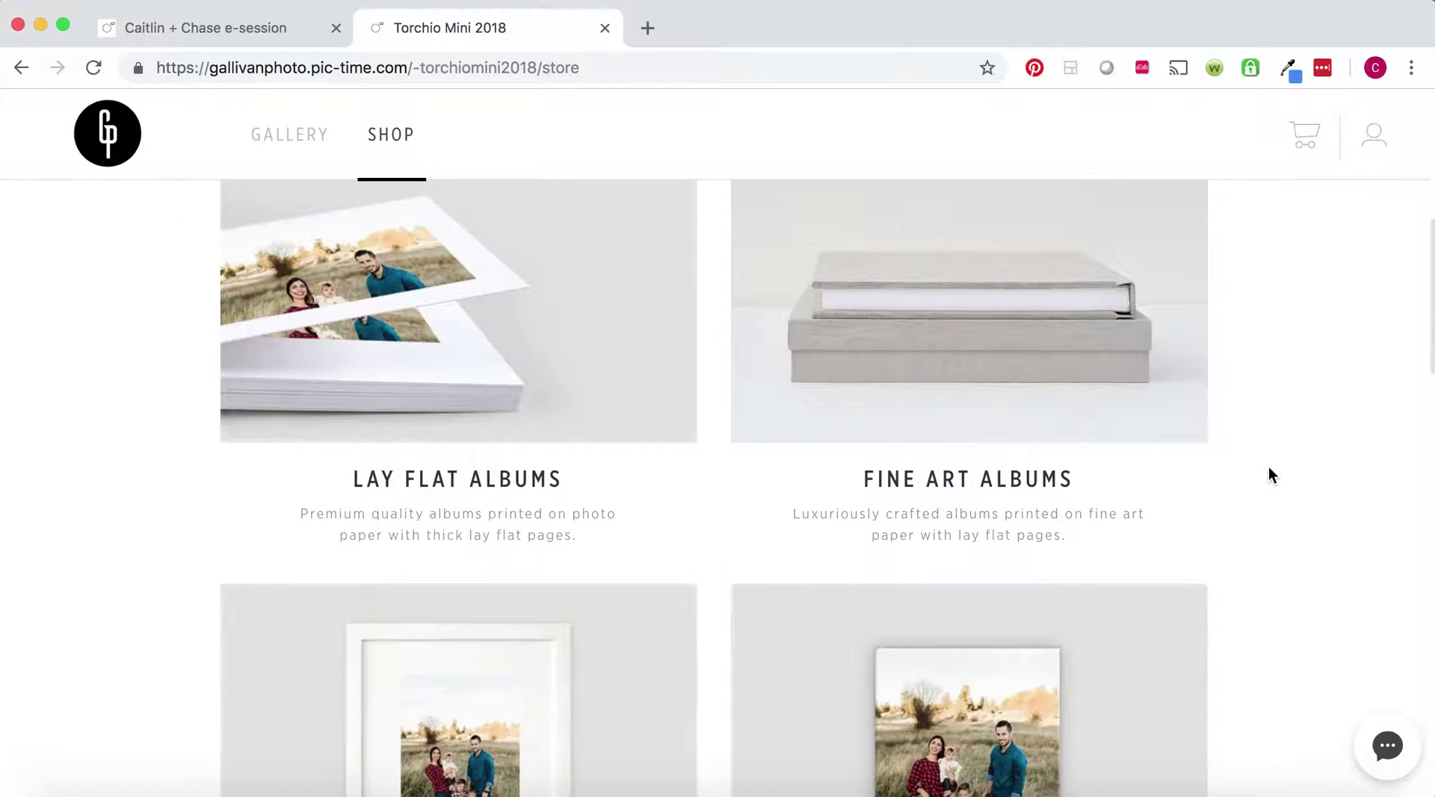
Examine the shop's Frames, Canvas Prints, Prints and Greeting Cards categories.
{"action": "scroll", "coordinate": [1268, 468], "scroll_direction": "down", "scroll_amount": 2}
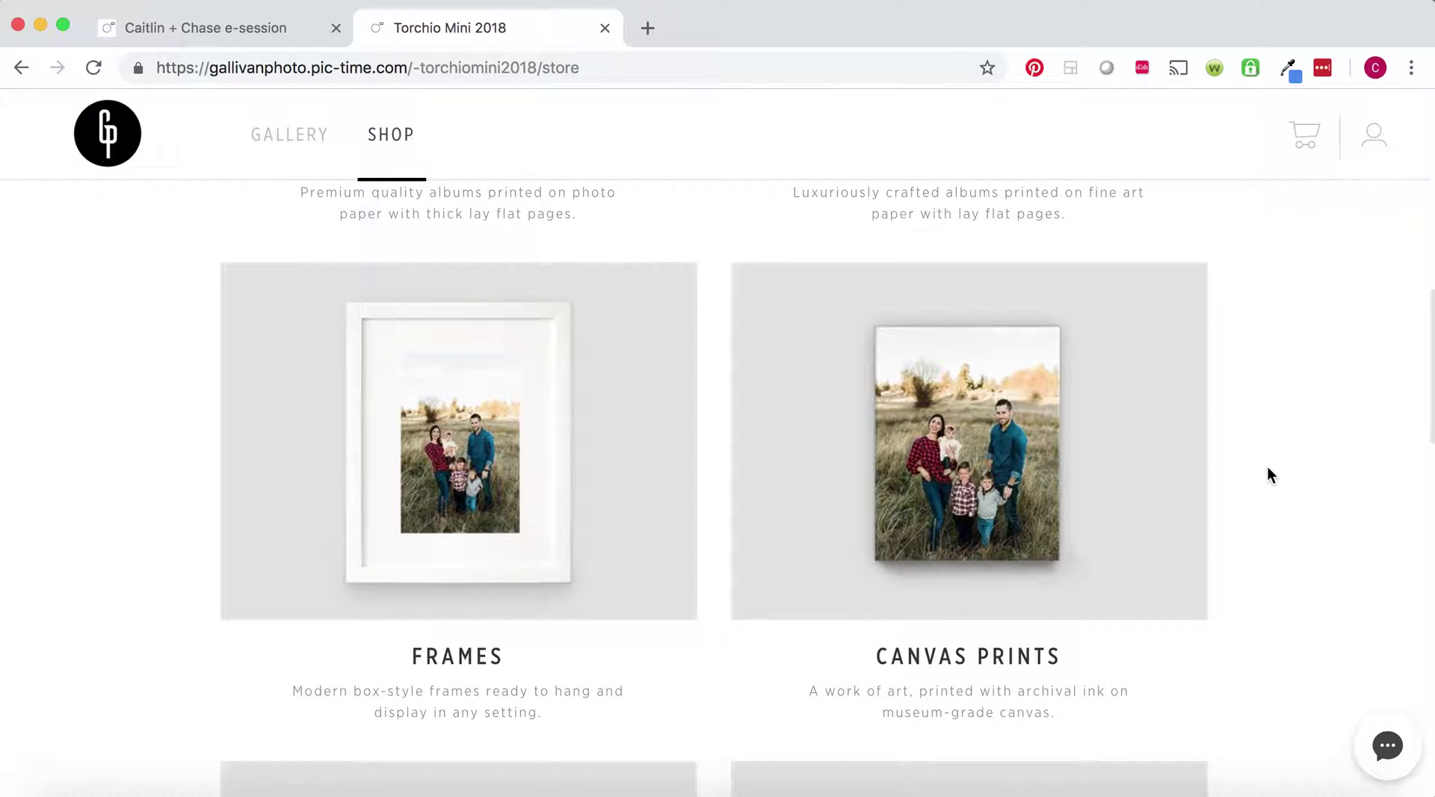
{"action": "scroll", "coordinate": [1268, 468], "scroll_direction": "down", "scroll_amount": 2}
{"action": "scroll", "coordinate": [1268, 469], "scroll_direction": "down", "scroll_amount": 5}
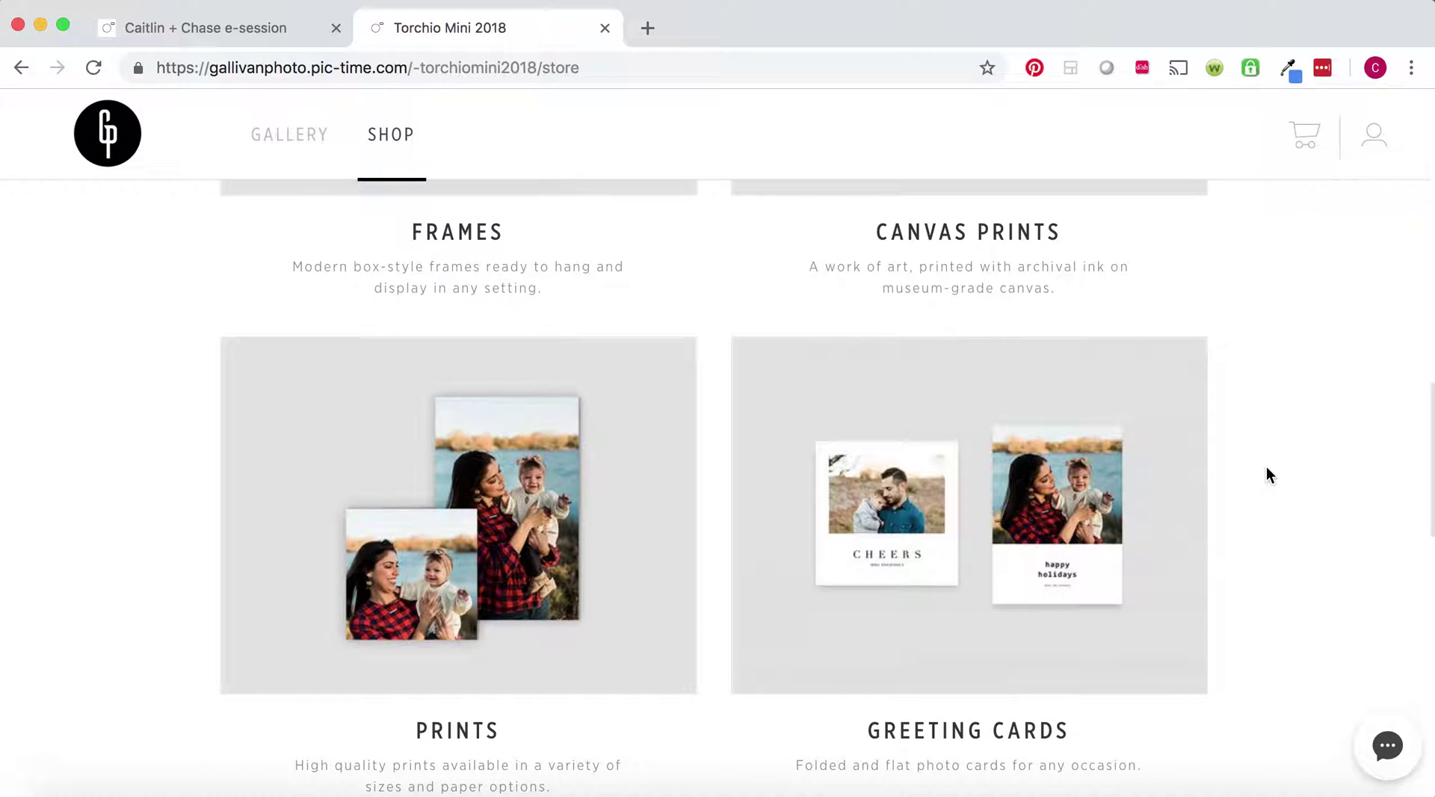
{"action": "scroll", "coordinate": [1267, 474], "scroll_direction": "down", "scroll_amount": 2}
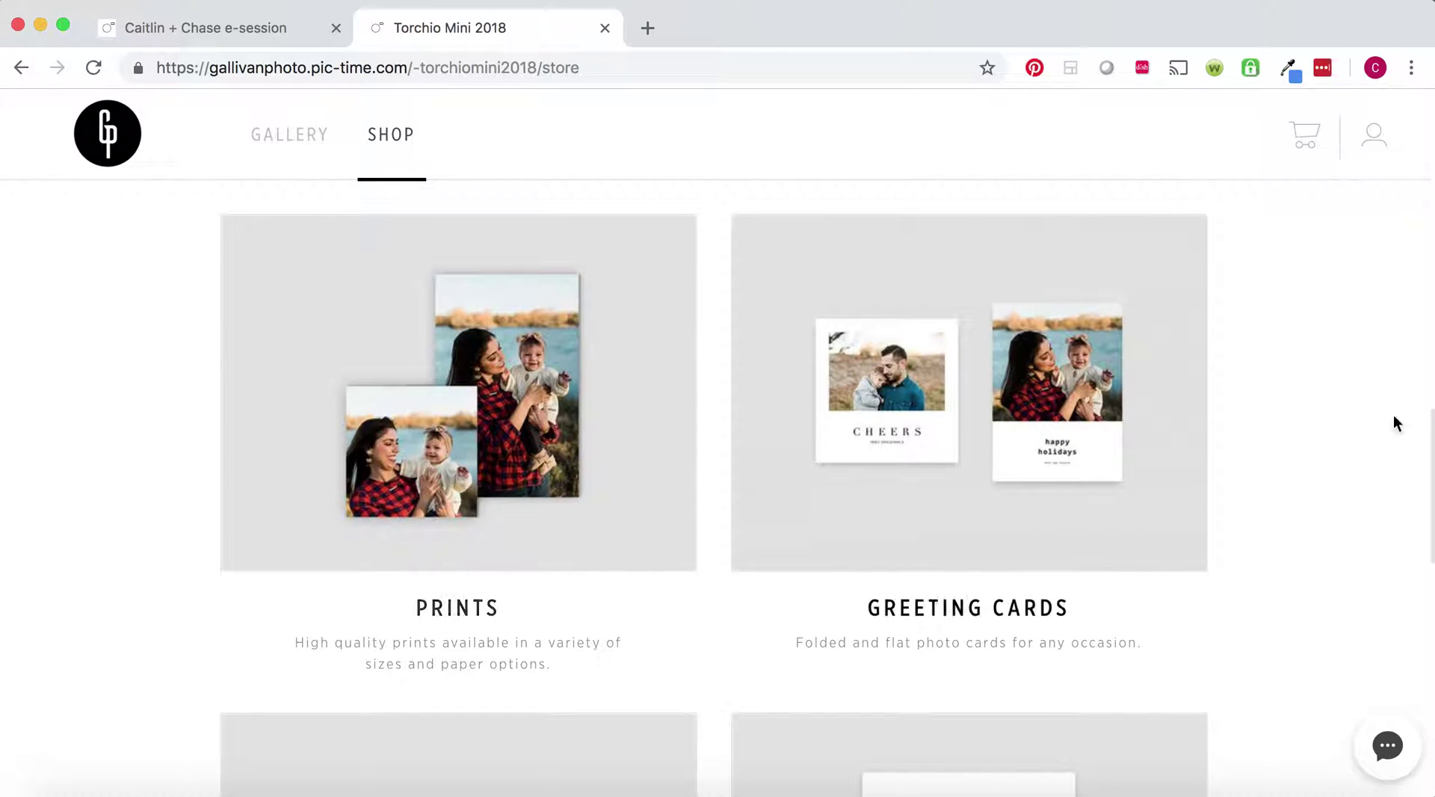
{"action": "scroll", "coordinate": [1335, 450], "scroll_direction": "down", "scroll_amount": 1}
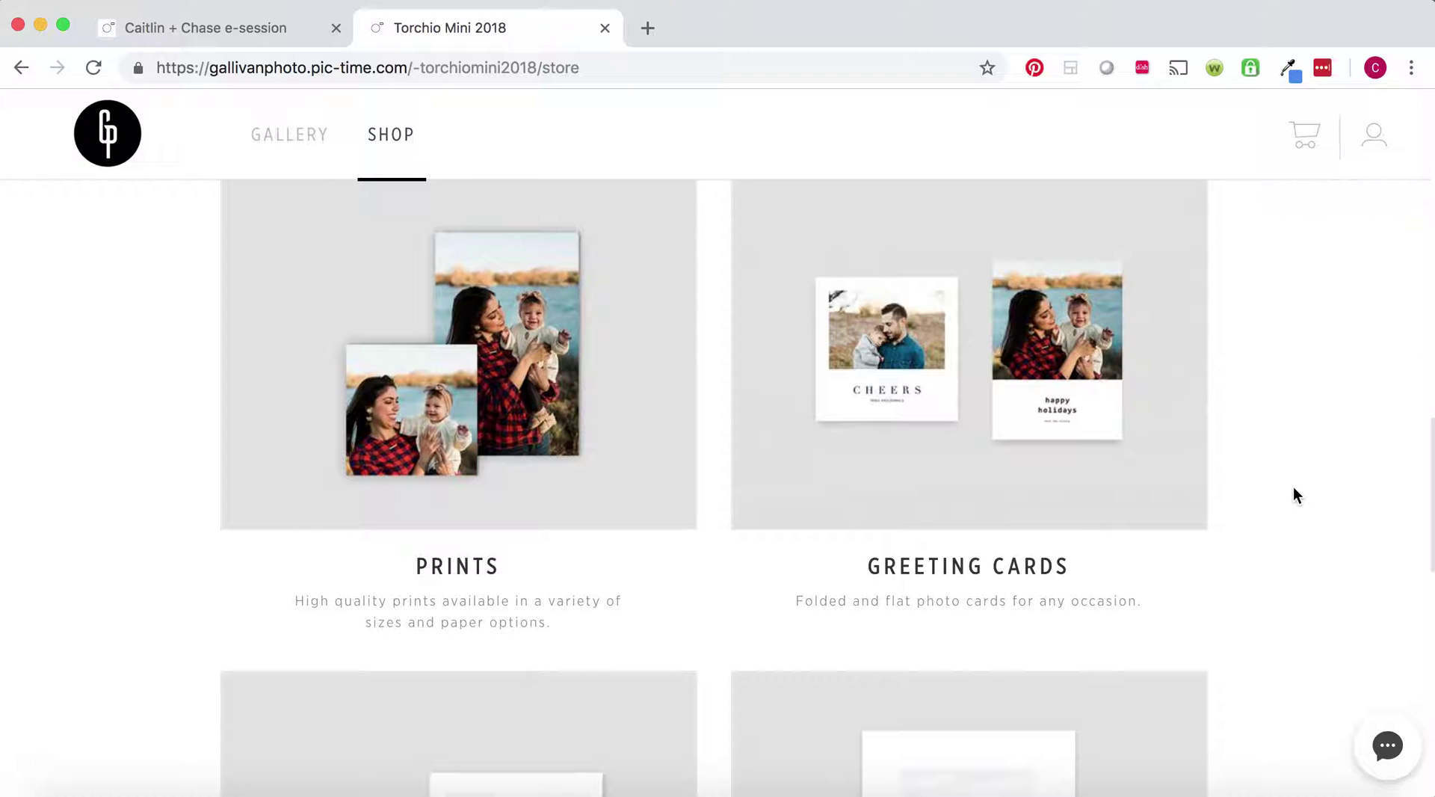
{"action": "scroll", "coordinate": [1294, 489], "scroll_direction": "down", "scroll_amount": 3}
{"action": "scroll", "coordinate": [1294, 488], "scroll_direction": "up", "scroll_amount": 5}
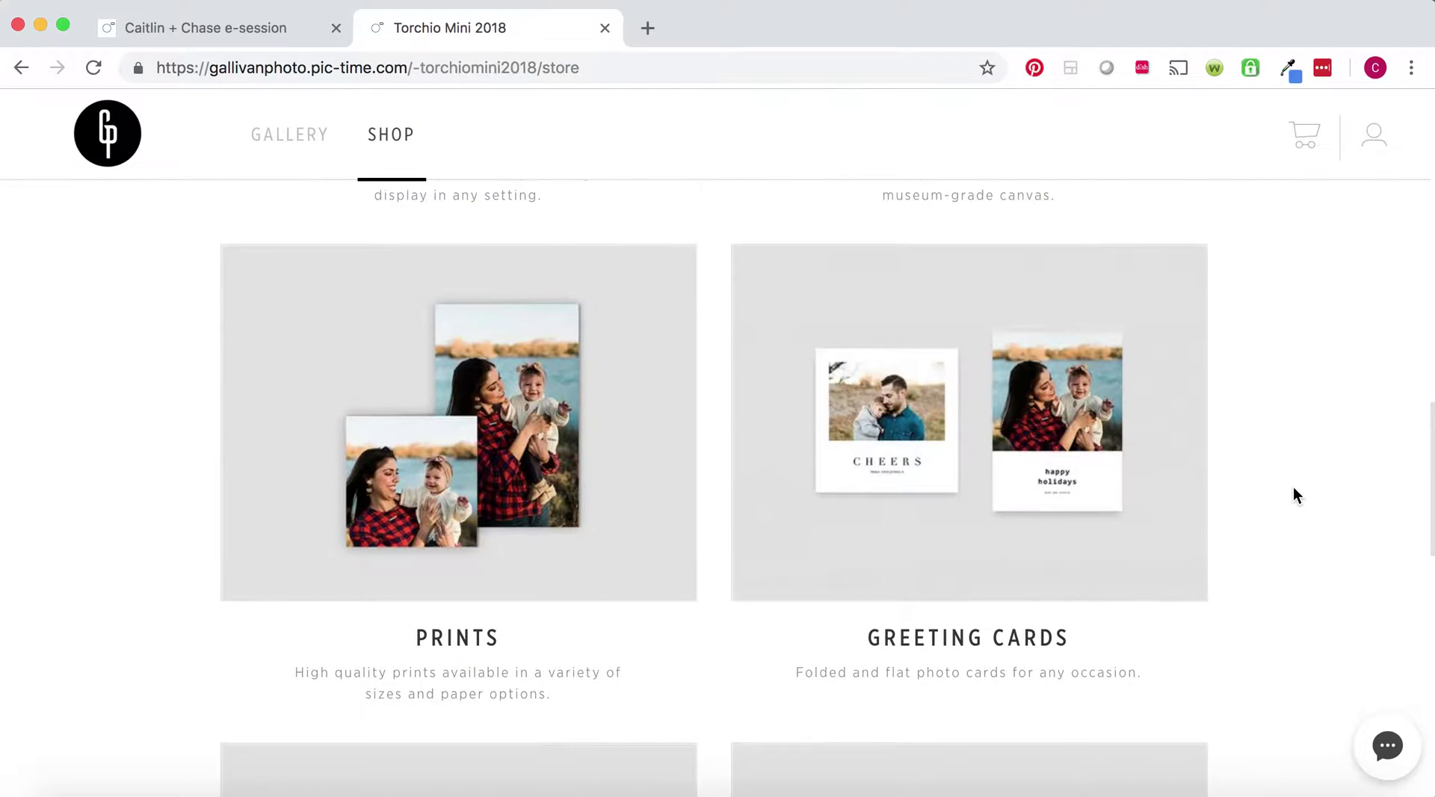
{"action": "scroll", "coordinate": [1297, 495], "scroll_direction": "down", "scroll_amount": 5}
{"action": "scroll", "coordinate": [1297, 495], "scroll_direction": "up", "scroll_amount": 4}
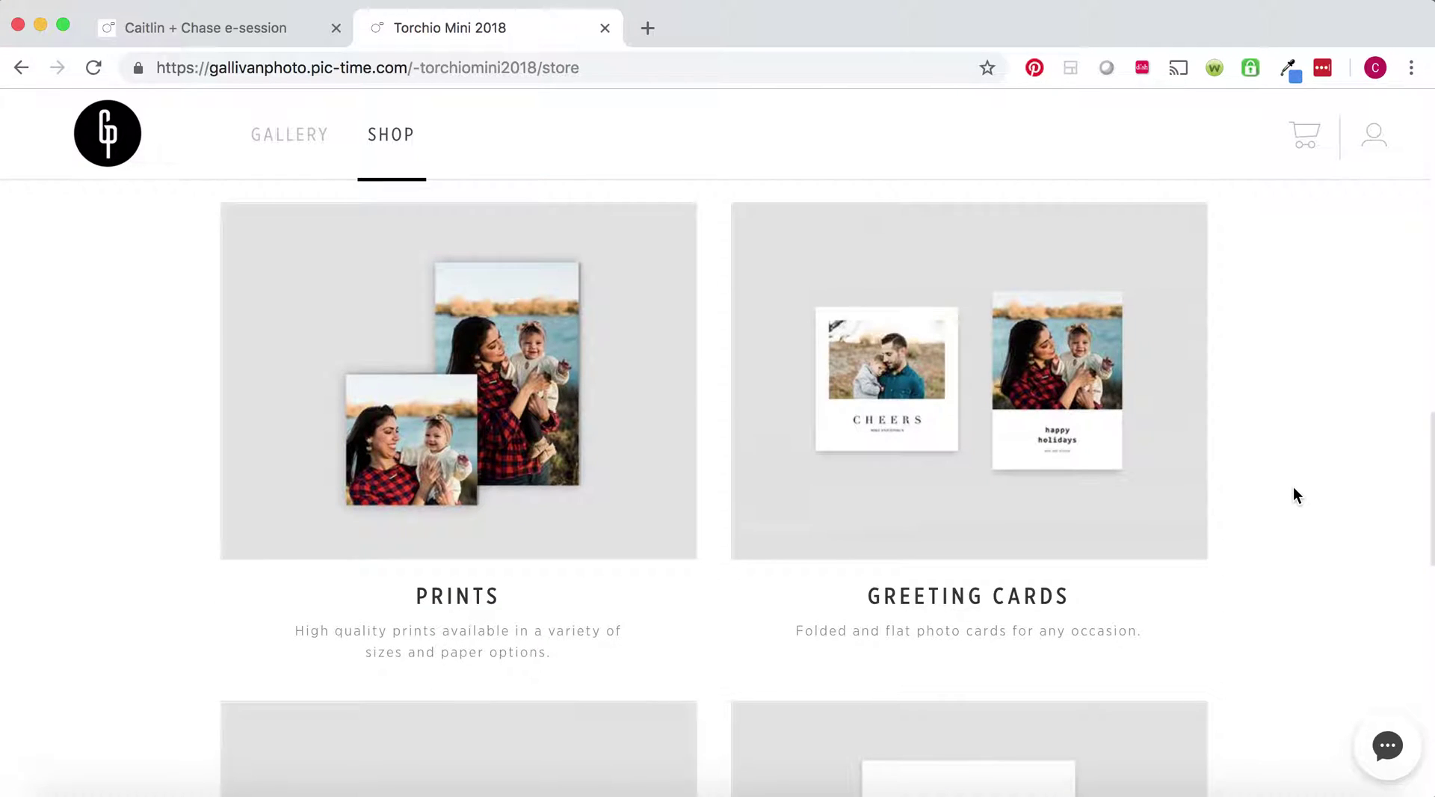
Examine the shop's Calendars, Gallery Boards, Magazines and Print Pack categories.
{"action": "scroll", "coordinate": [1297, 495], "scroll_direction": "down", "scroll_amount": 6}
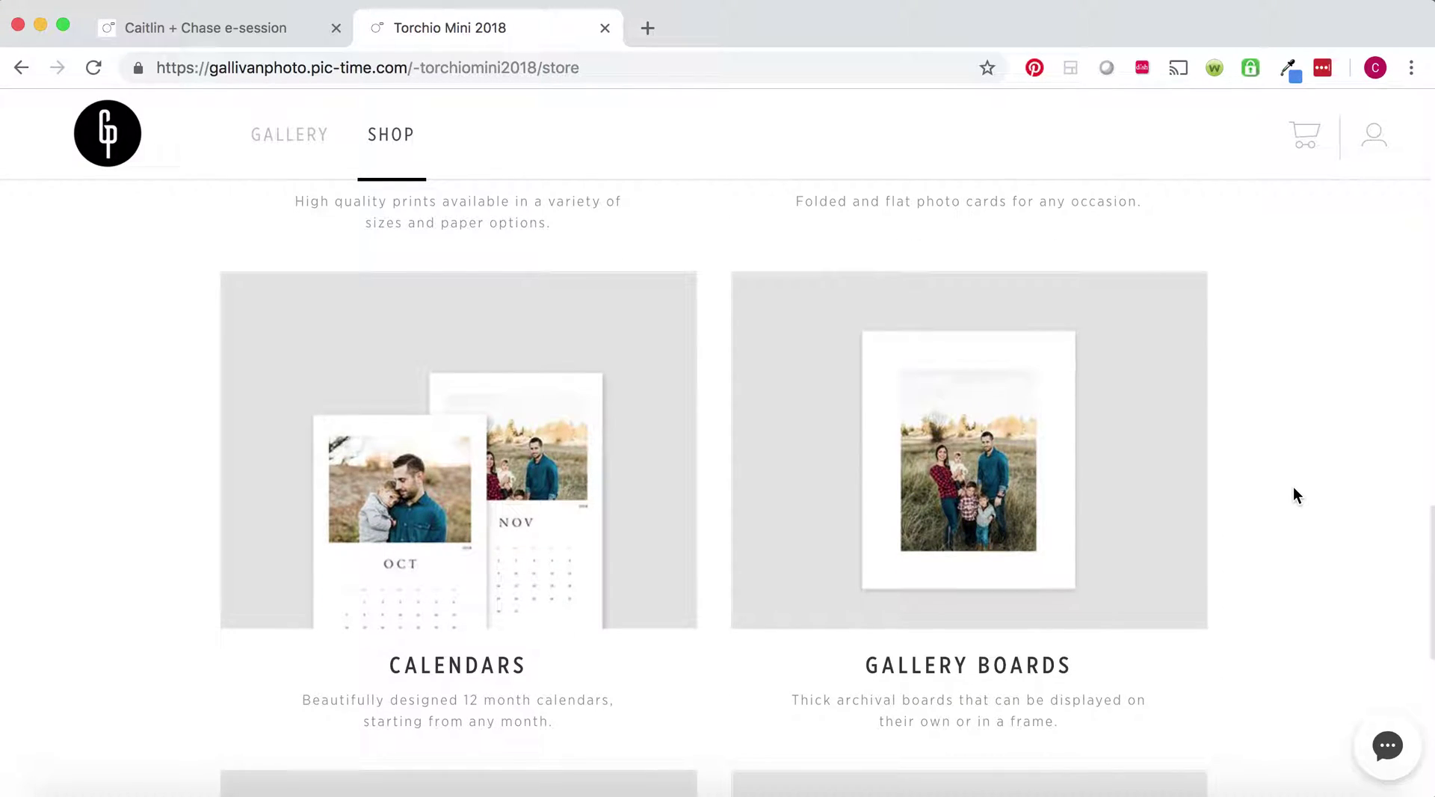
{"action": "scroll", "coordinate": [1297, 495], "scroll_direction": "down", "scroll_amount": 4}
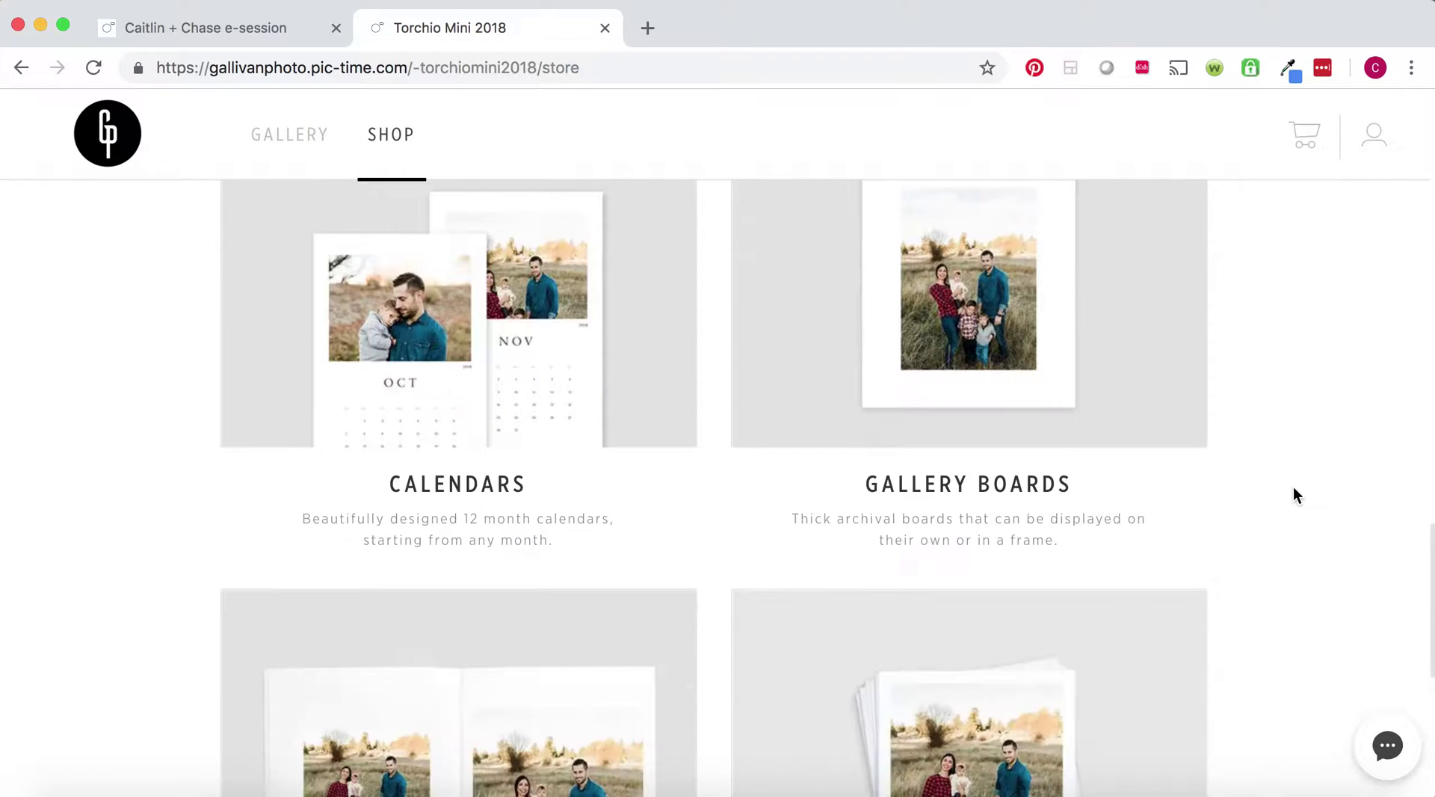
{"action": "scroll", "coordinate": [1297, 495], "scroll_direction": "up", "scroll_amount": 2}
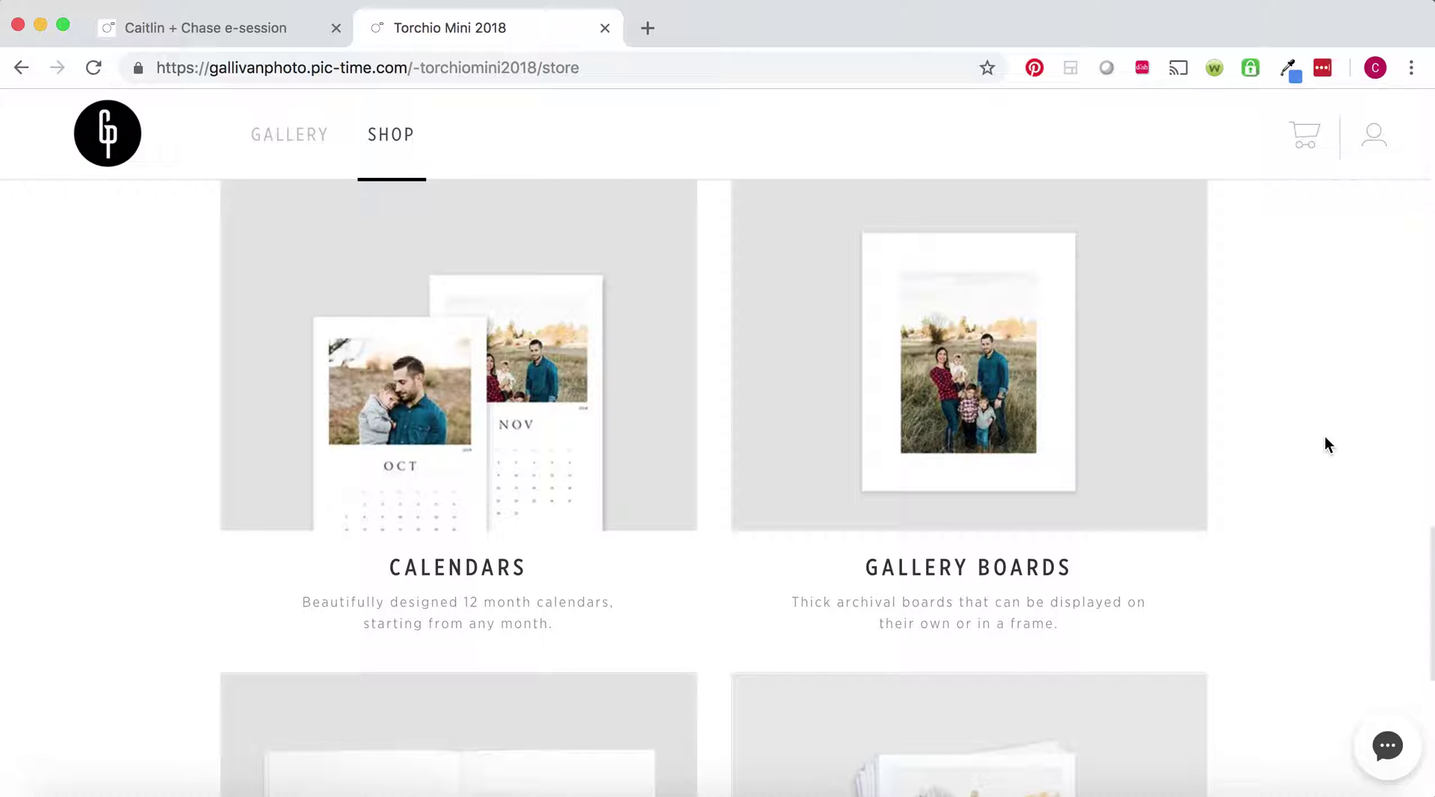
{"action": "scroll", "coordinate": [1319, 438], "scroll_direction": "down", "scroll_amount": 4}
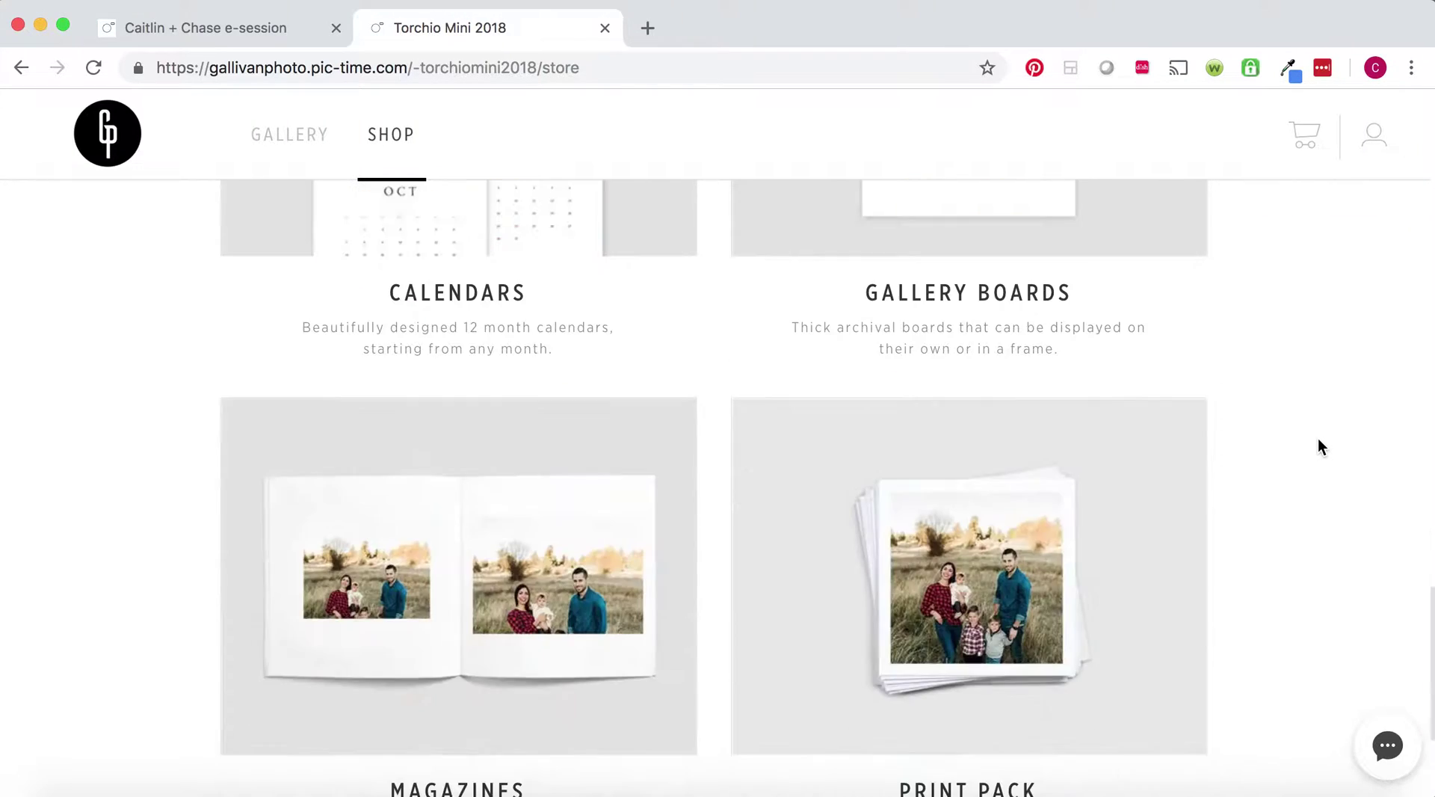
{"action": "scroll", "coordinate": [1319, 439], "scroll_direction": "down", "scroll_amount": 3}
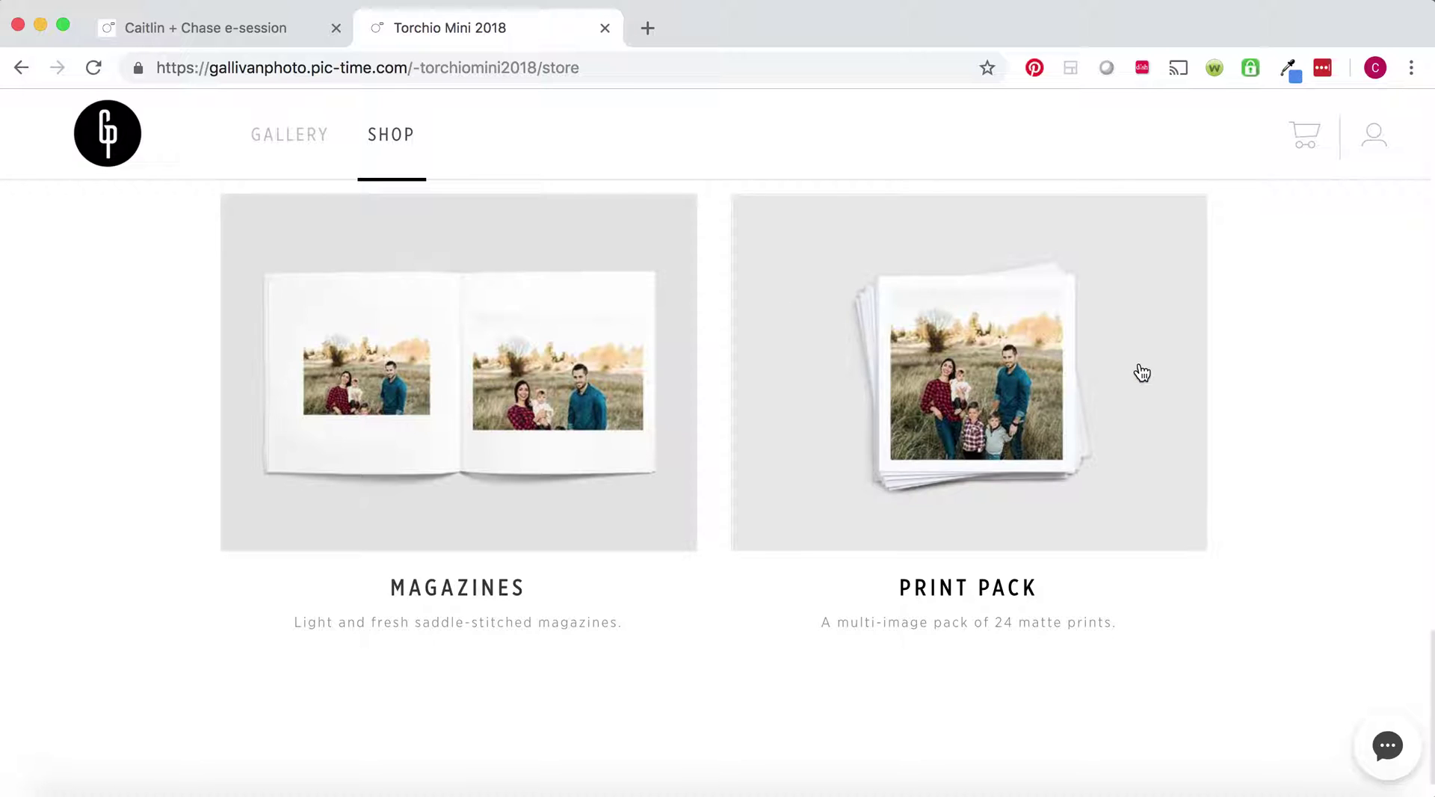
{"action": "scroll", "coordinate": [1218, 547], "scroll_direction": "up", "scroll_amount": 1}
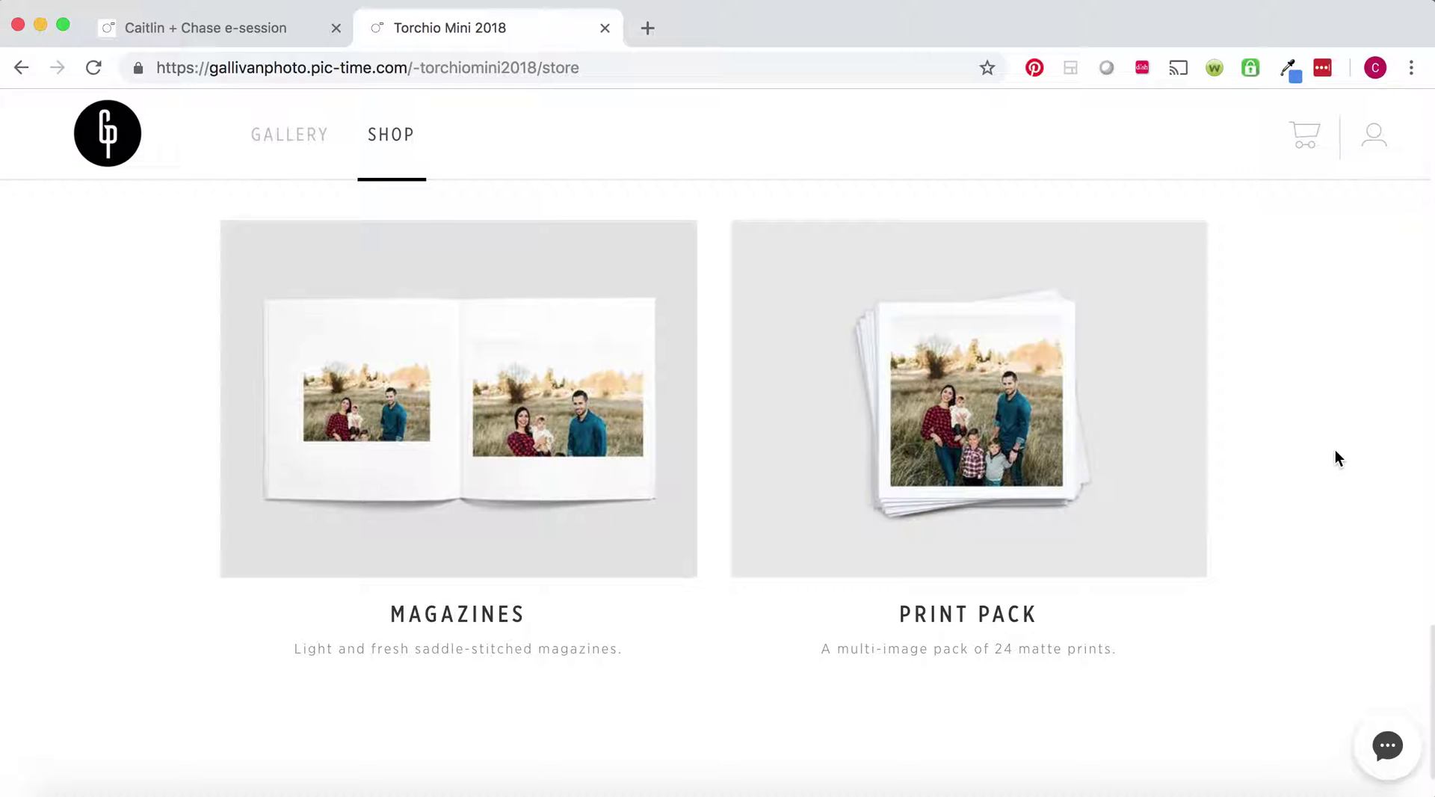
{"action": "scroll", "coordinate": [1289, 420], "scroll_direction": "up", "scroll_amount": 1}
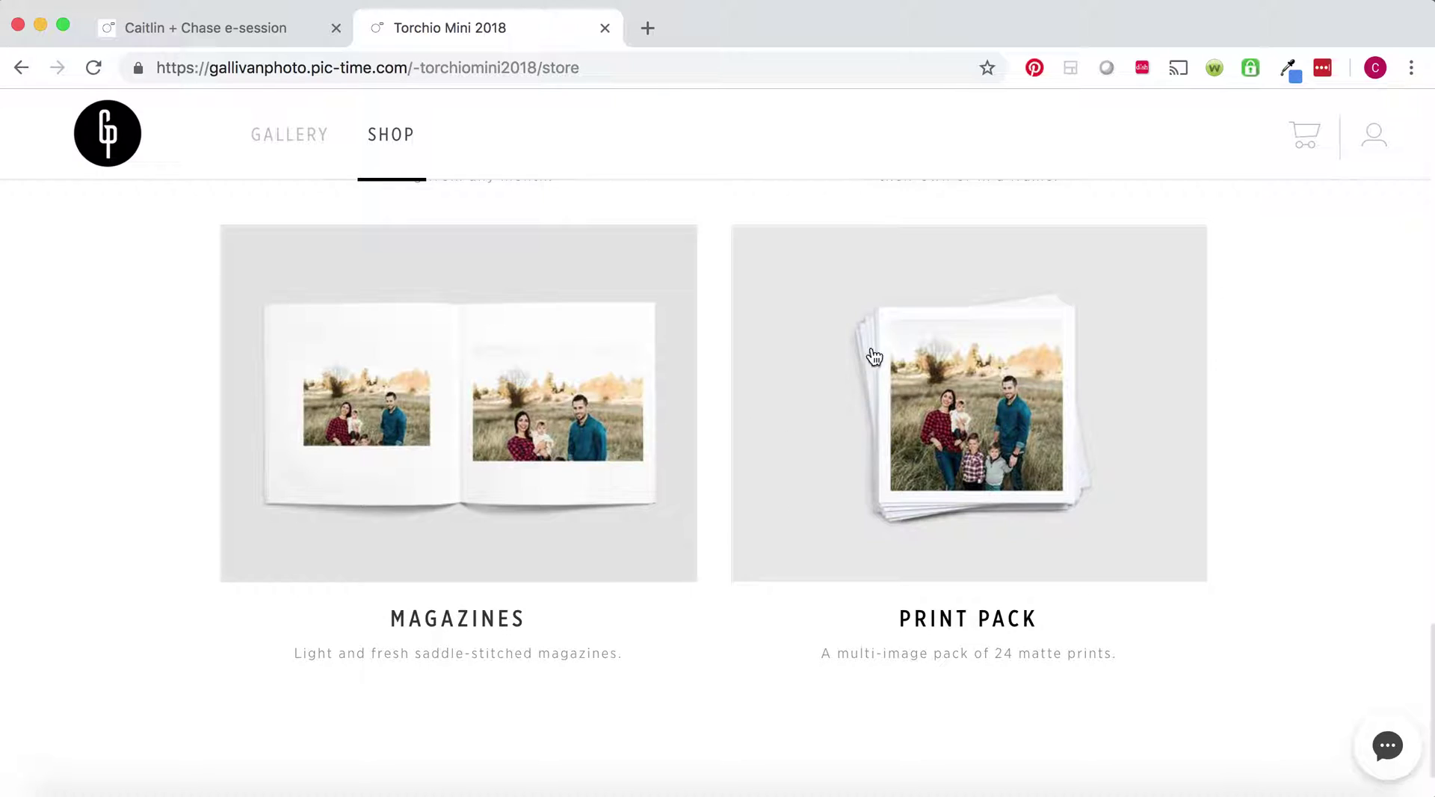
Return from the shop to the gallery's photo grid.
{"action": "scroll", "coordinate": [1327, 392], "scroll_direction": "up", "scroll_amount": 2}
{"action": "scroll", "coordinate": [1325, 386], "scroll_direction": "up", "scroll_amount": 20}
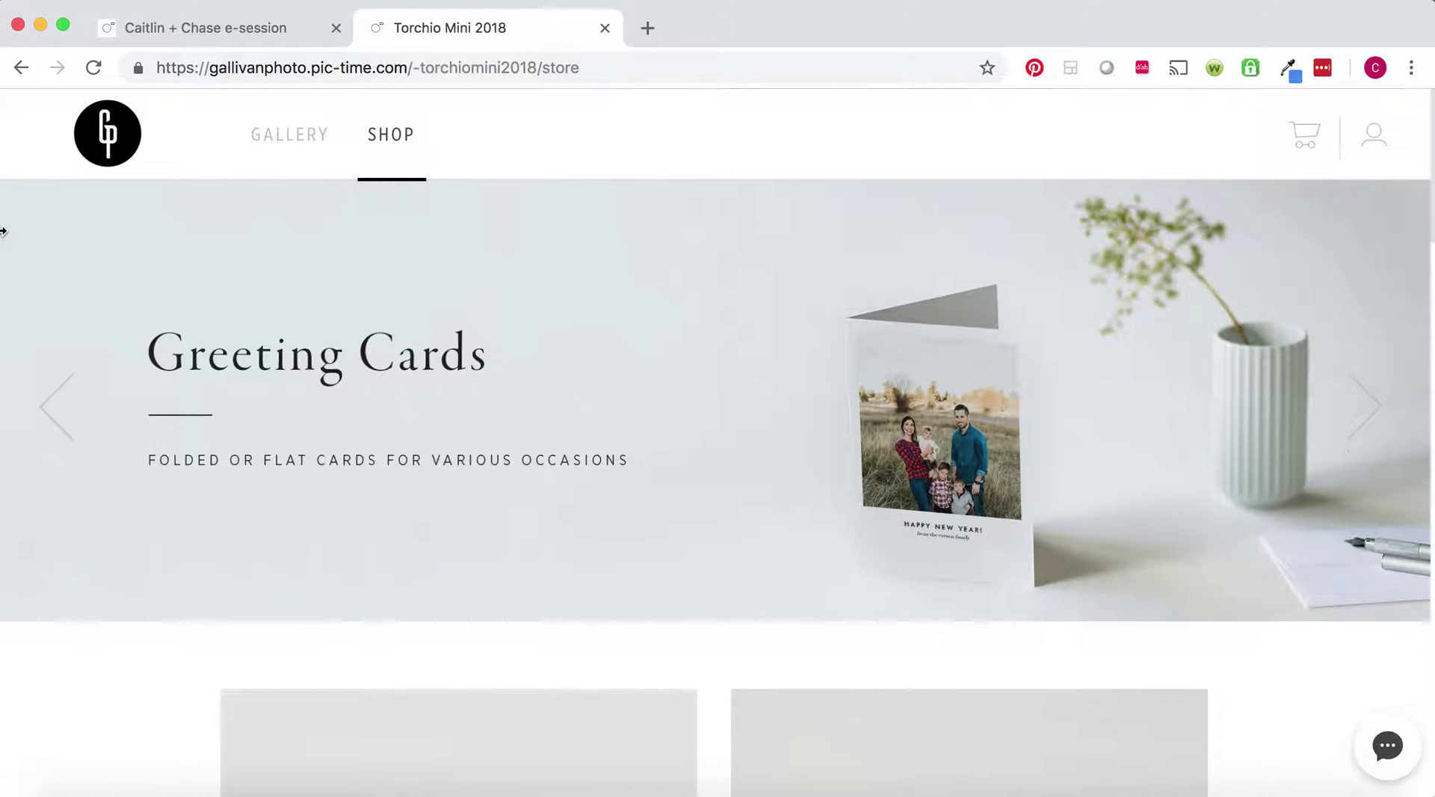
{"action": "left_click", "coordinate": [288, 137]}
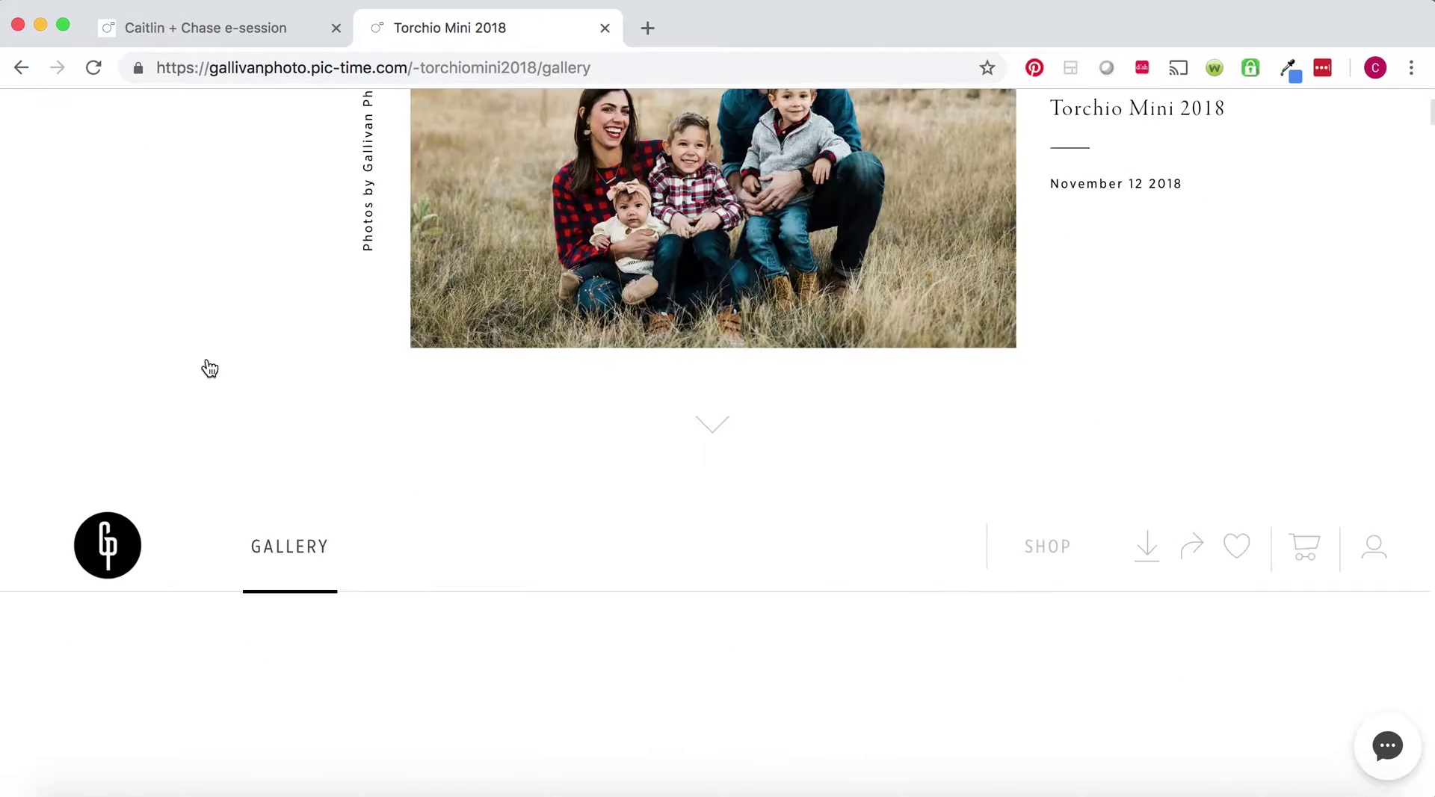
{"action": "scroll", "coordinate": [402, 364], "scroll_direction": "down", "scroll_amount": 5}
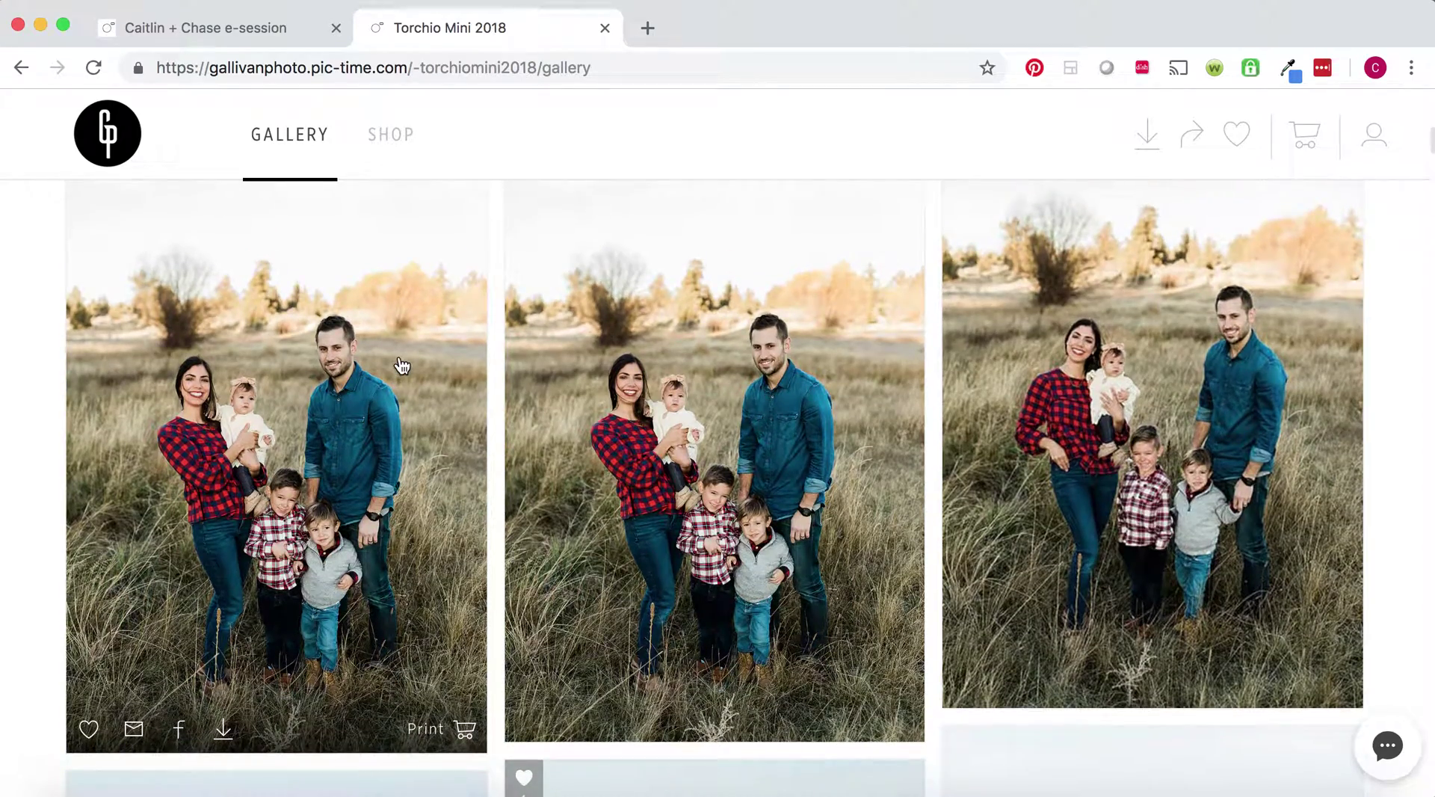
Add the first and third family photos of the Reynolds Pond Mini section's opening row to the download selection.
{"action": "scroll", "coordinate": [401, 364], "scroll_direction": "down", "scroll_amount": 2}
{"action": "scroll", "coordinate": [401, 364], "scroll_direction": "up", "scroll_amount": 2}
{"action": "scroll", "coordinate": [402, 365], "scroll_direction": "down", "scroll_amount": 1}
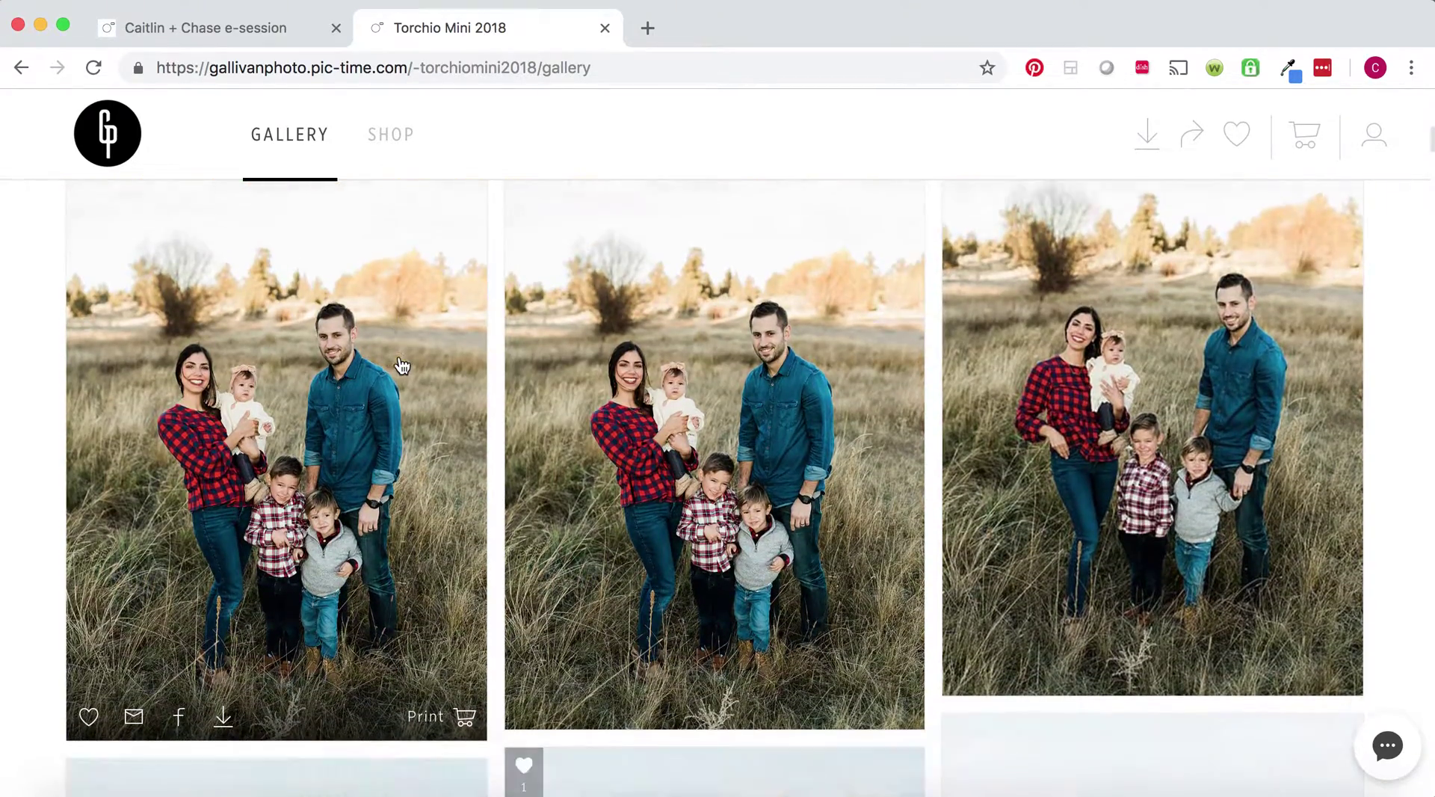
{"action": "scroll", "coordinate": [401, 365], "scroll_direction": "up", "scroll_amount": 1}
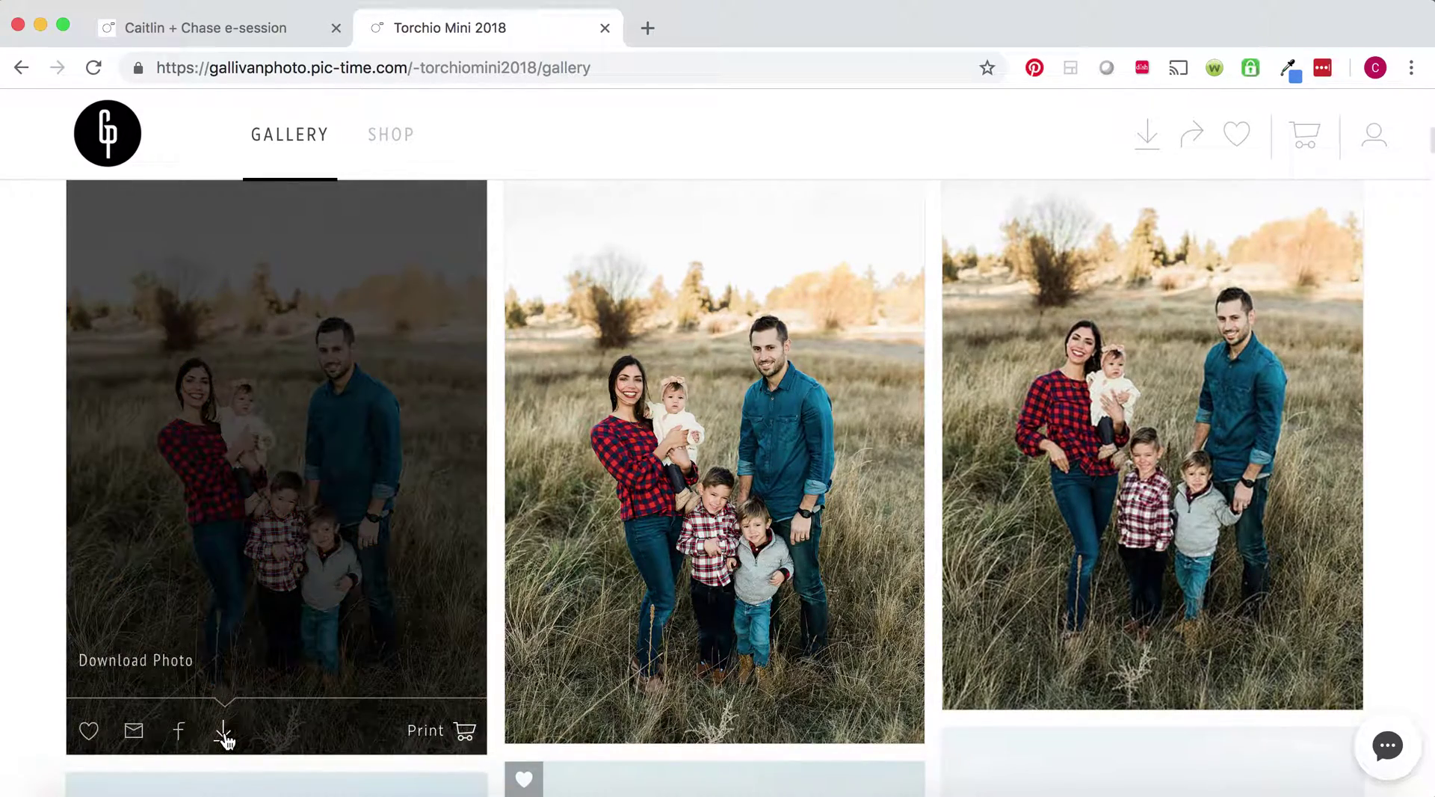
{"action": "left_click", "coordinate": [225, 736]}
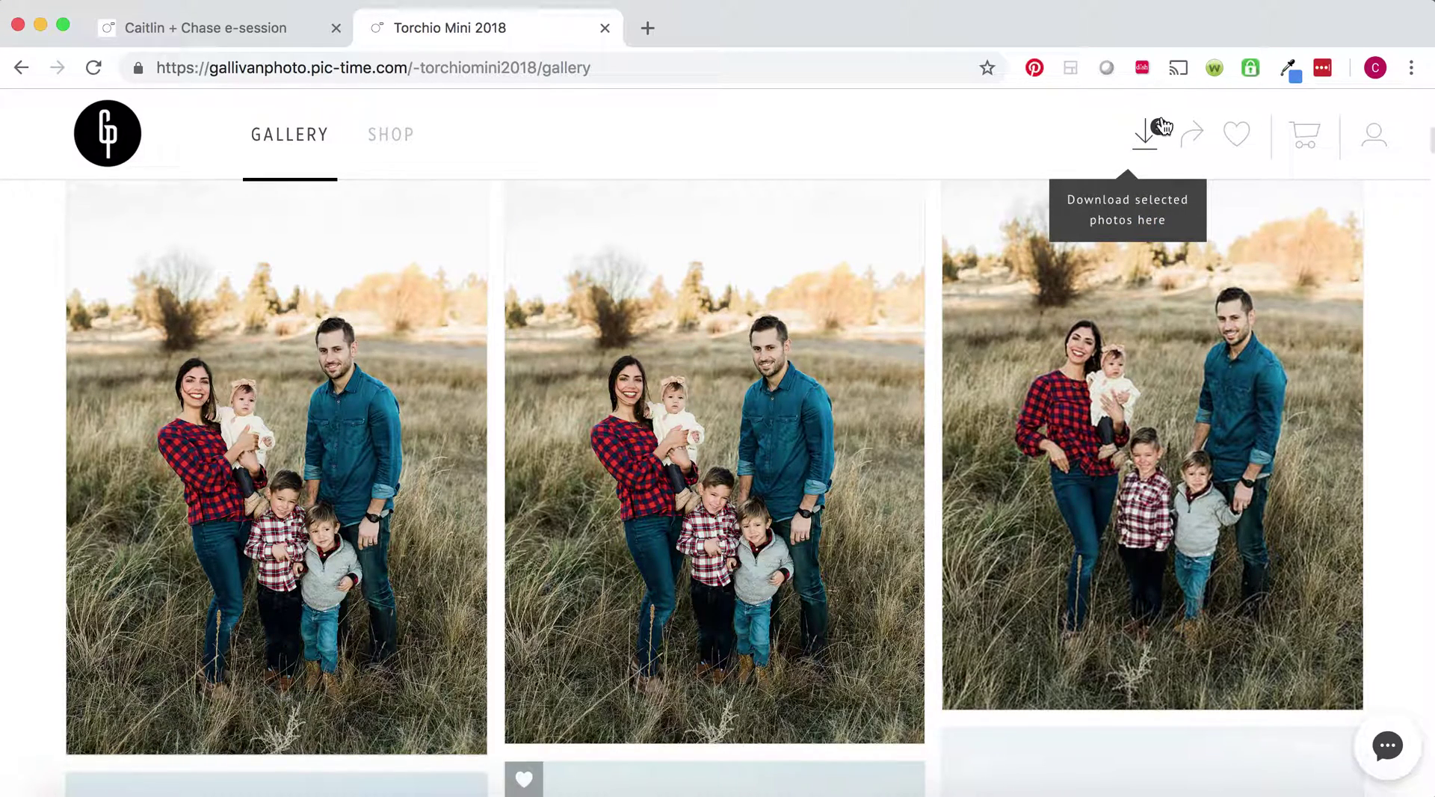
{"action": "left_click", "coordinate": [1100, 688]}
Mark the middle-column full family photo beside the pond, further down the gallery, as a favorite.
{"action": "scroll", "coordinate": [936, 653], "scroll_direction": "down", "scroll_amount": 8}
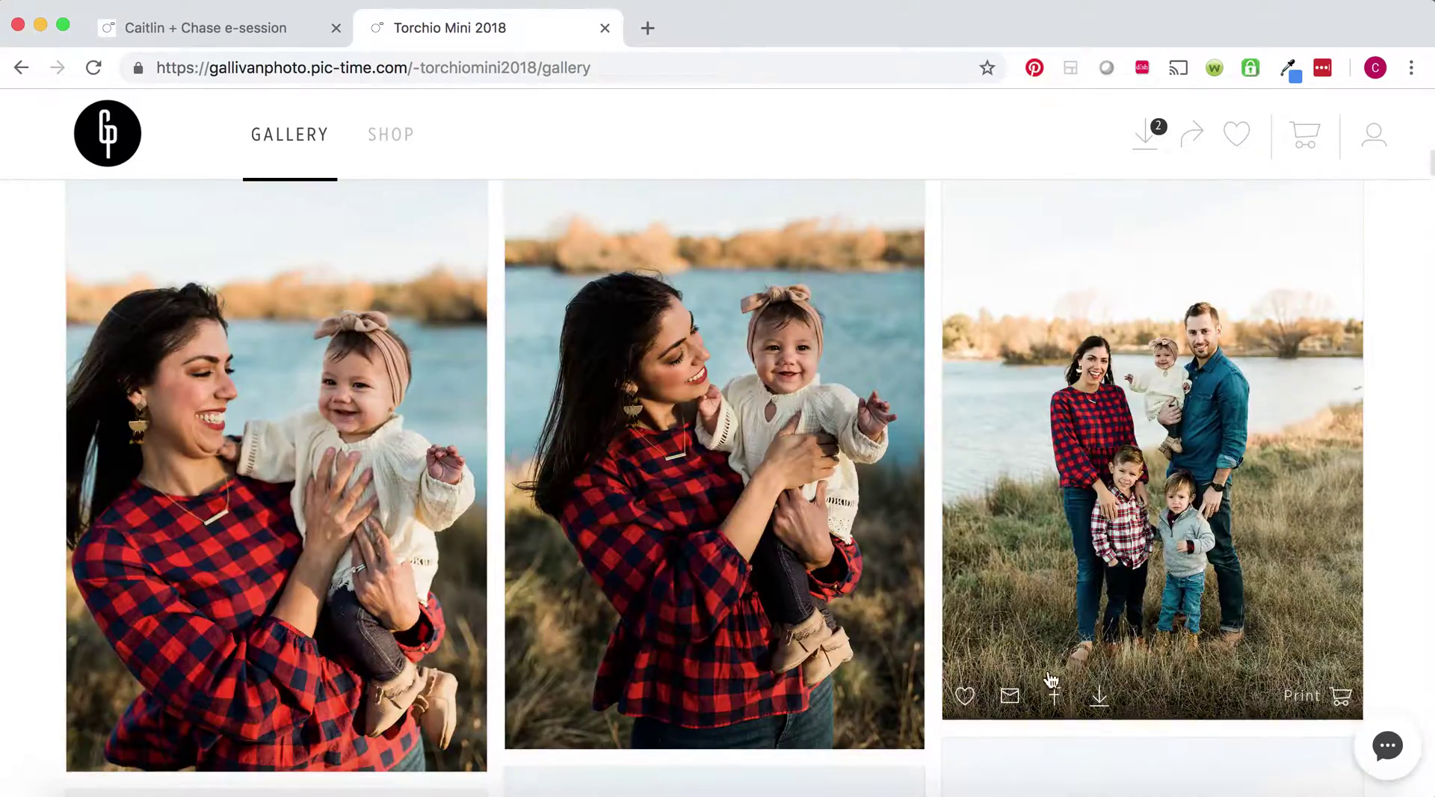
{"action": "scroll", "coordinate": [1063, 677], "scroll_direction": "down", "scroll_amount": 8}
{"action": "left_click", "coordinate": [527, 634]}
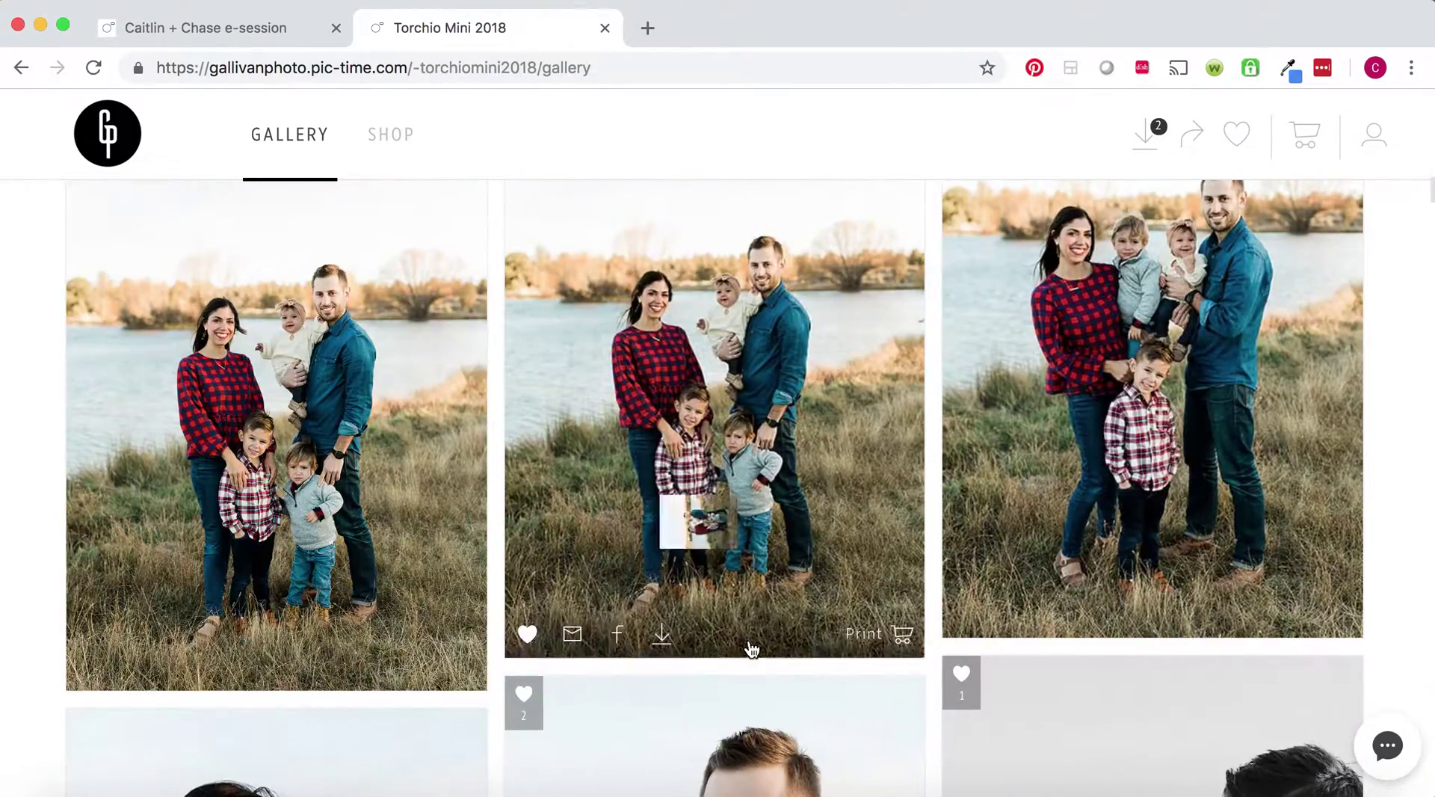
Add the middle-column colour photo of the father holding the baby to the download selection.
{"action": "scroll", "coordinate": [751, 649], "scroll_direction": "down", "scroll_amount": 3}
{"action": "scroll", "coordinate": [553, 598], "scroll_direction": "up", "scroll_amount": 2}
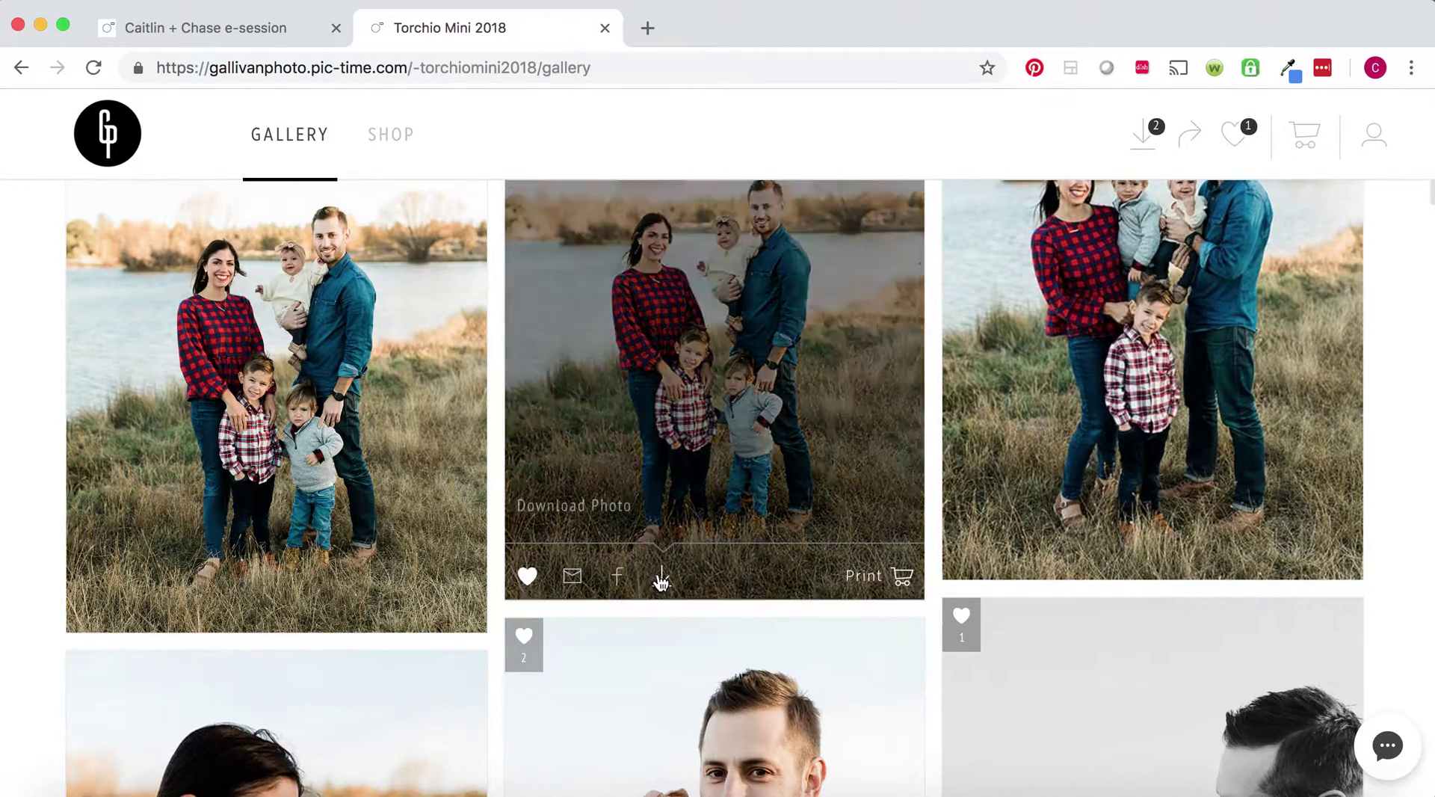
{"action": "scroll", "coordinate": [658, 583], "scroll_direction": "down", "scroll_amount": 2}
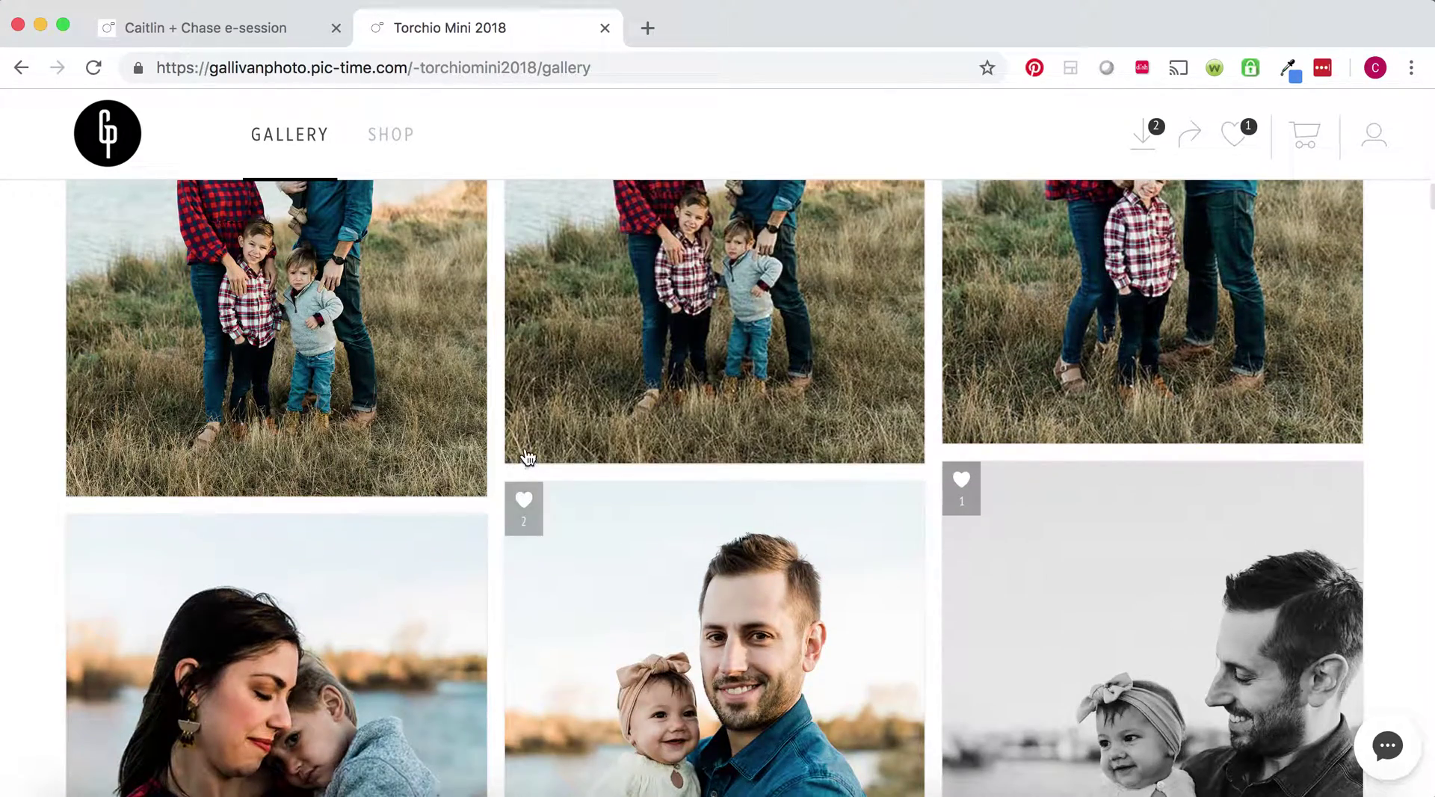
{"action": "scroll", "coordinate": [768, 570], "scroll_direction": "down", "scroll_amount": 5}
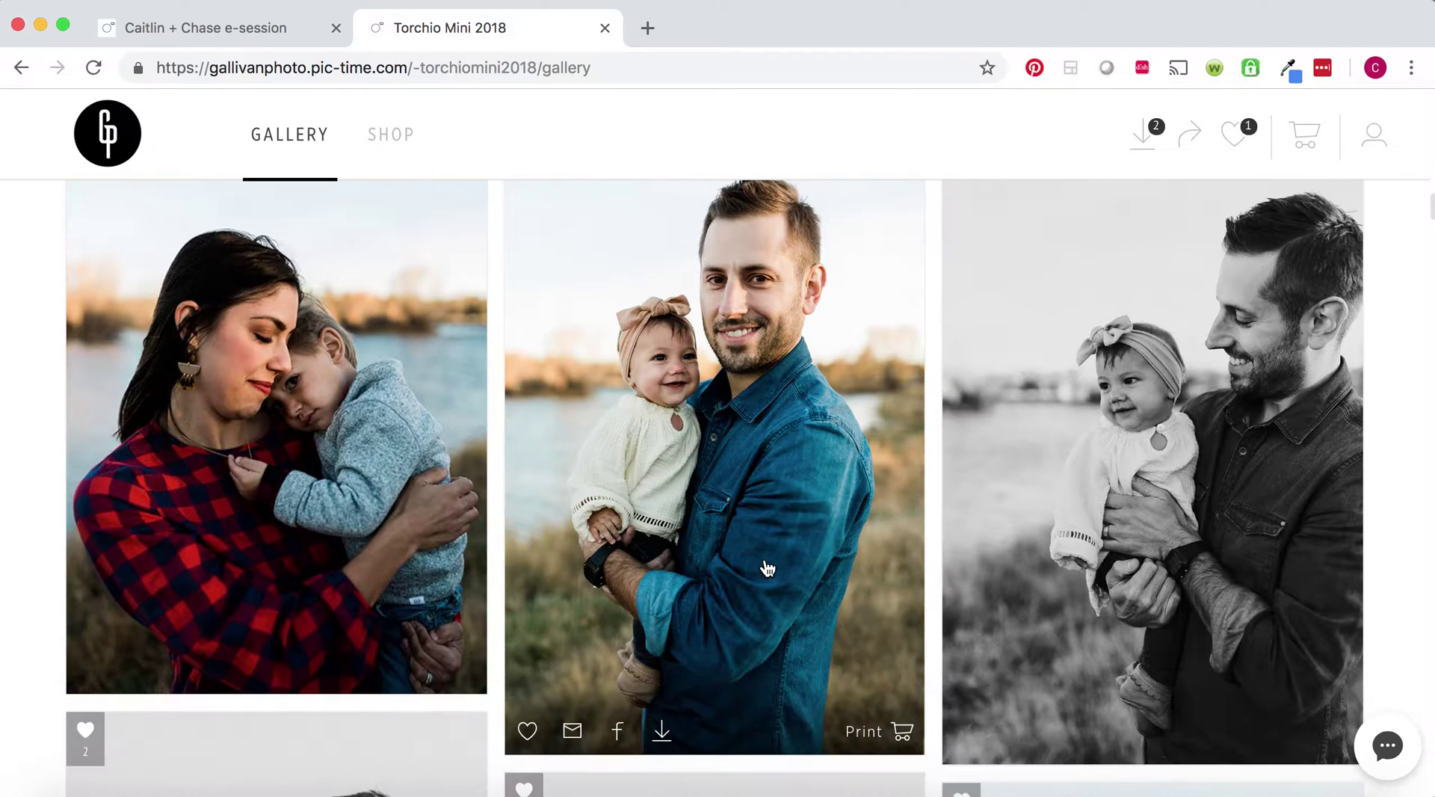
{"action": "left_click", "coordinate": [662, 731]}
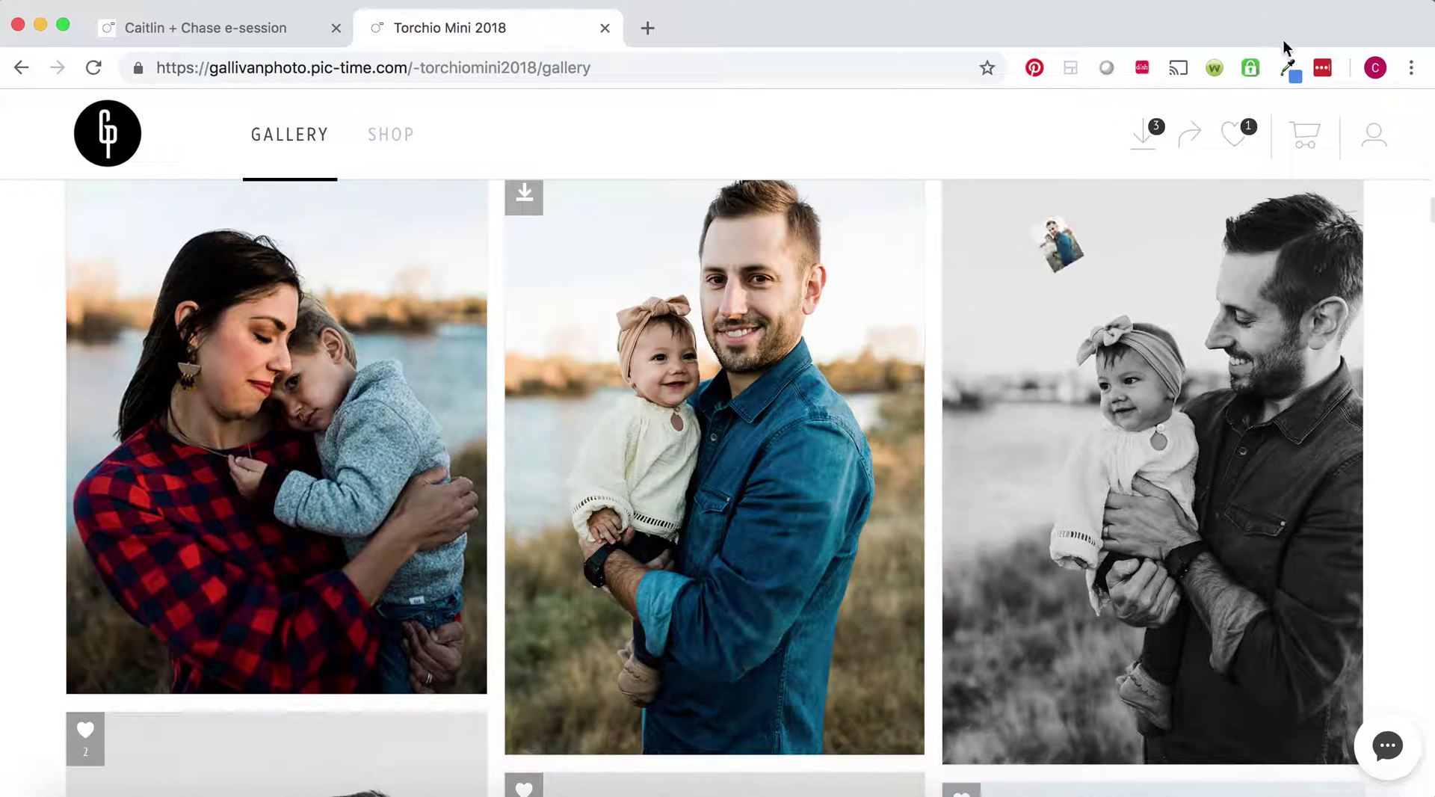
Open the download selection, then deselect and reselect the two full family photos.
{"action": "left_click", "coordinate": [1145, 141]}
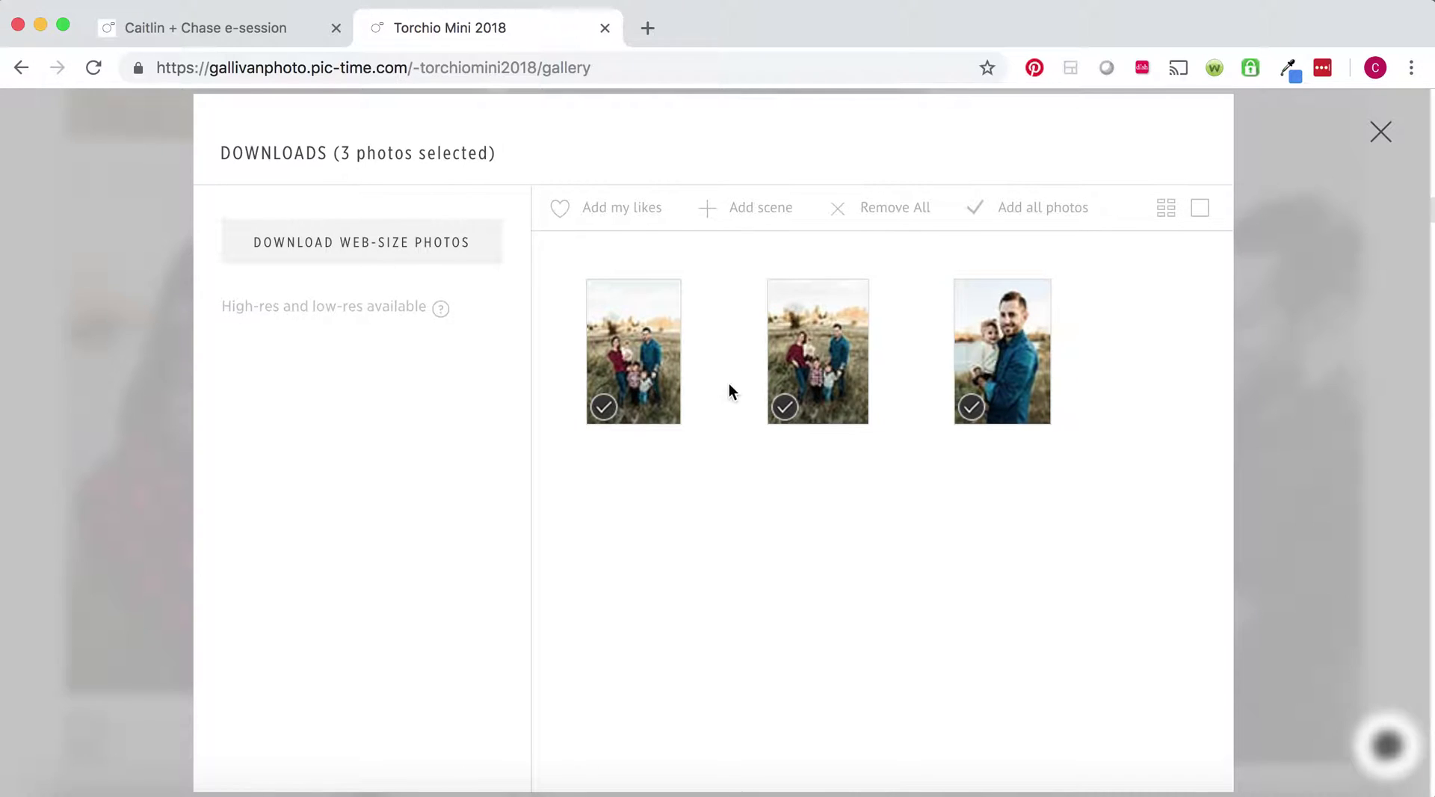
{"action": "left_click", "coordinate": [604, 408]}
{"action": "left_click", "coordinate": [784, 407]}
{"action": "left_click", "coordinate": [785, 408]}
{"action": "left_click", "coordinate": [604, 407]}
Download the selected photos in web size to the computer as websizephotos.zip.
{"action": "left_click", "coordinate": [382, 240]}
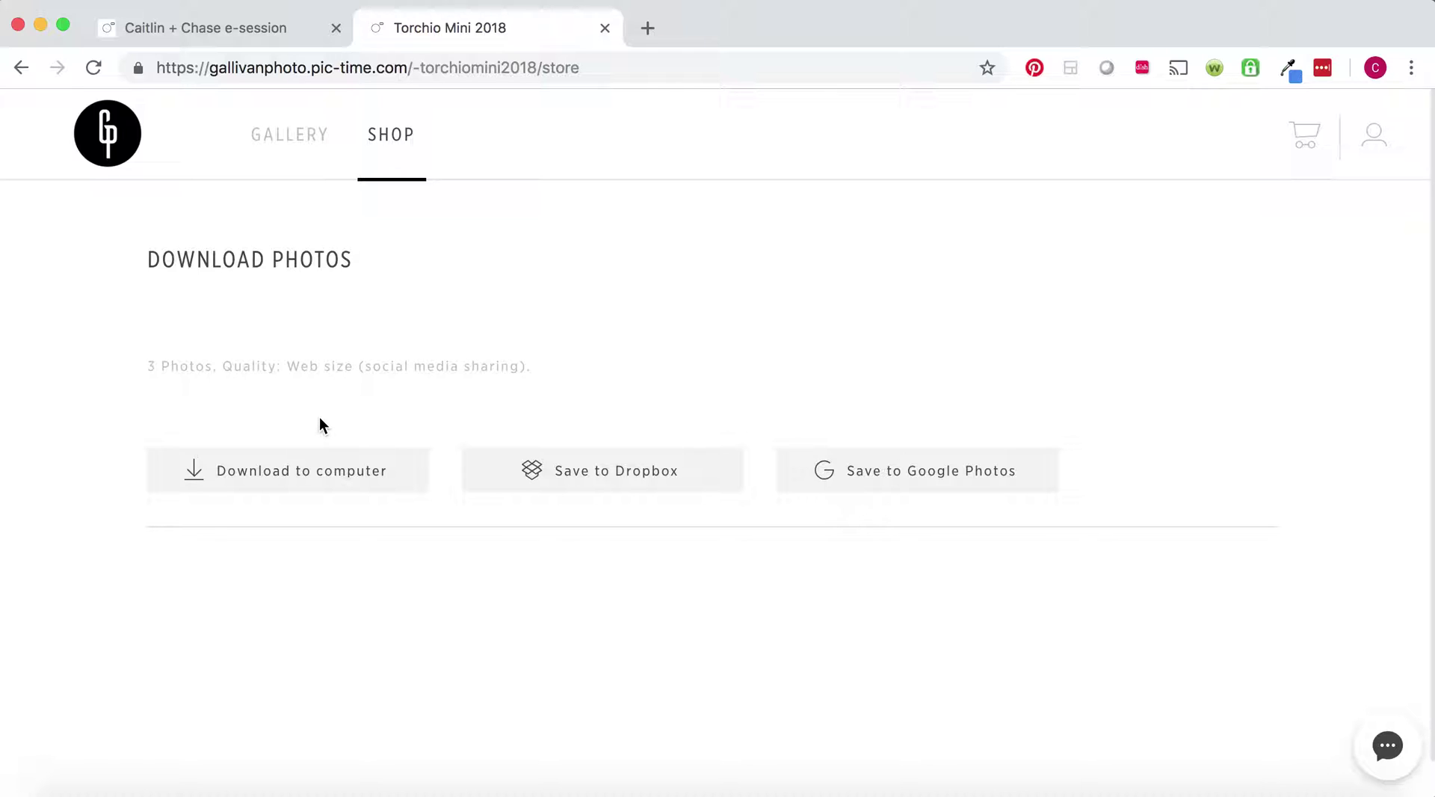
{"action": "left_click", "coordinate": [289, 474]}
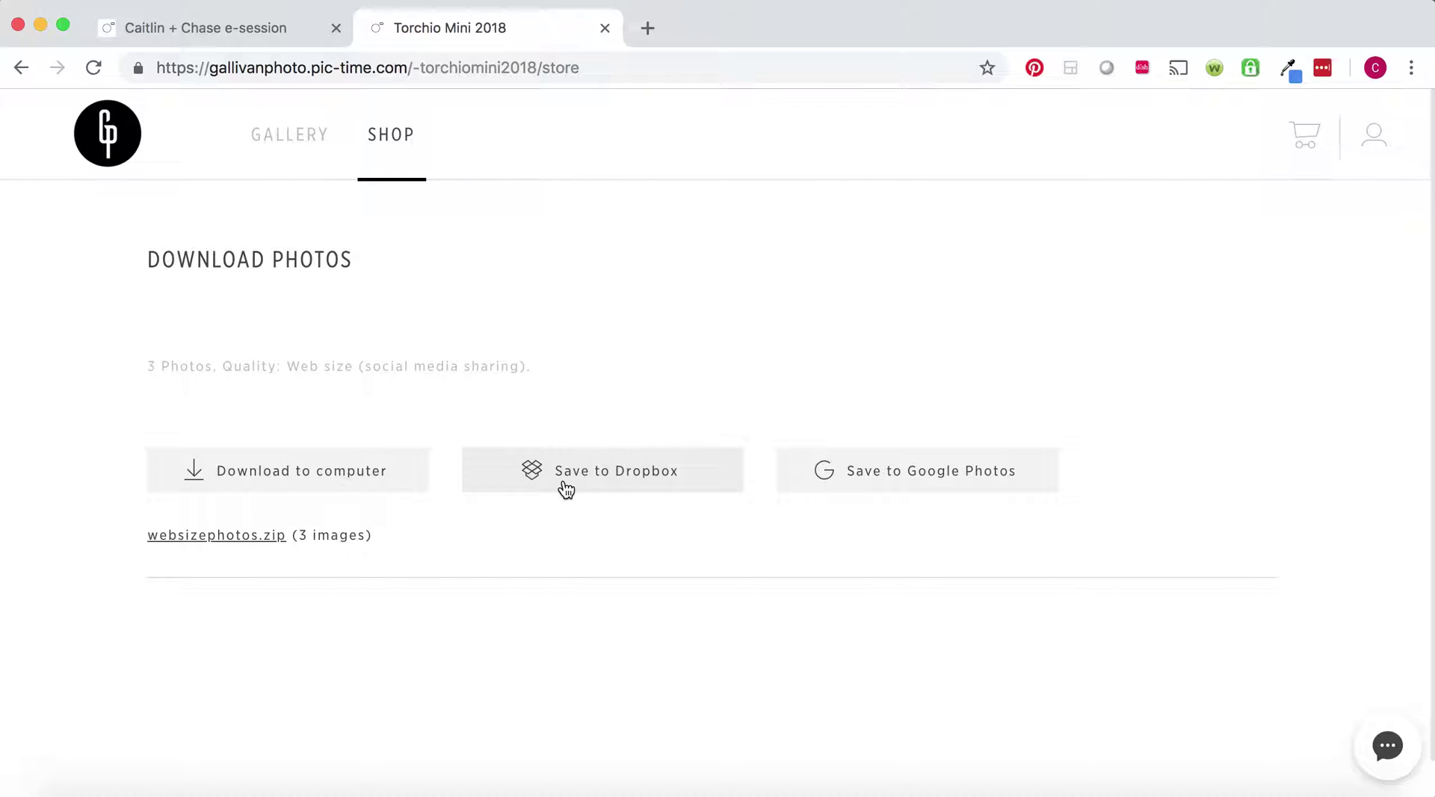
{"action": "left_click", "coordinate": [223, 536]}
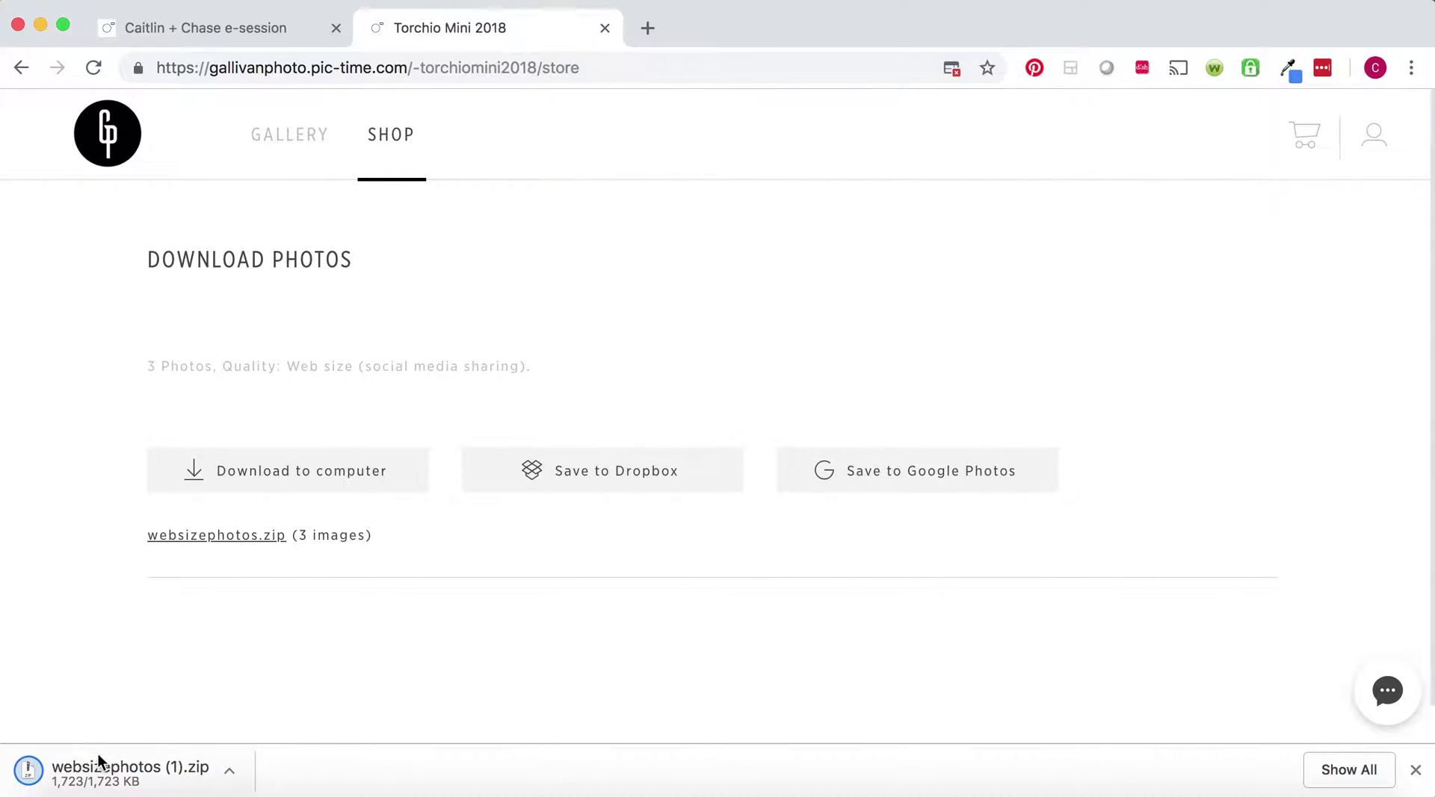
Extract the downloaded zip file, check the photos in its Reynolds_Pond_Mini folder and close the file window.
{"action": "left_click", "coordinate": [75, 792]}
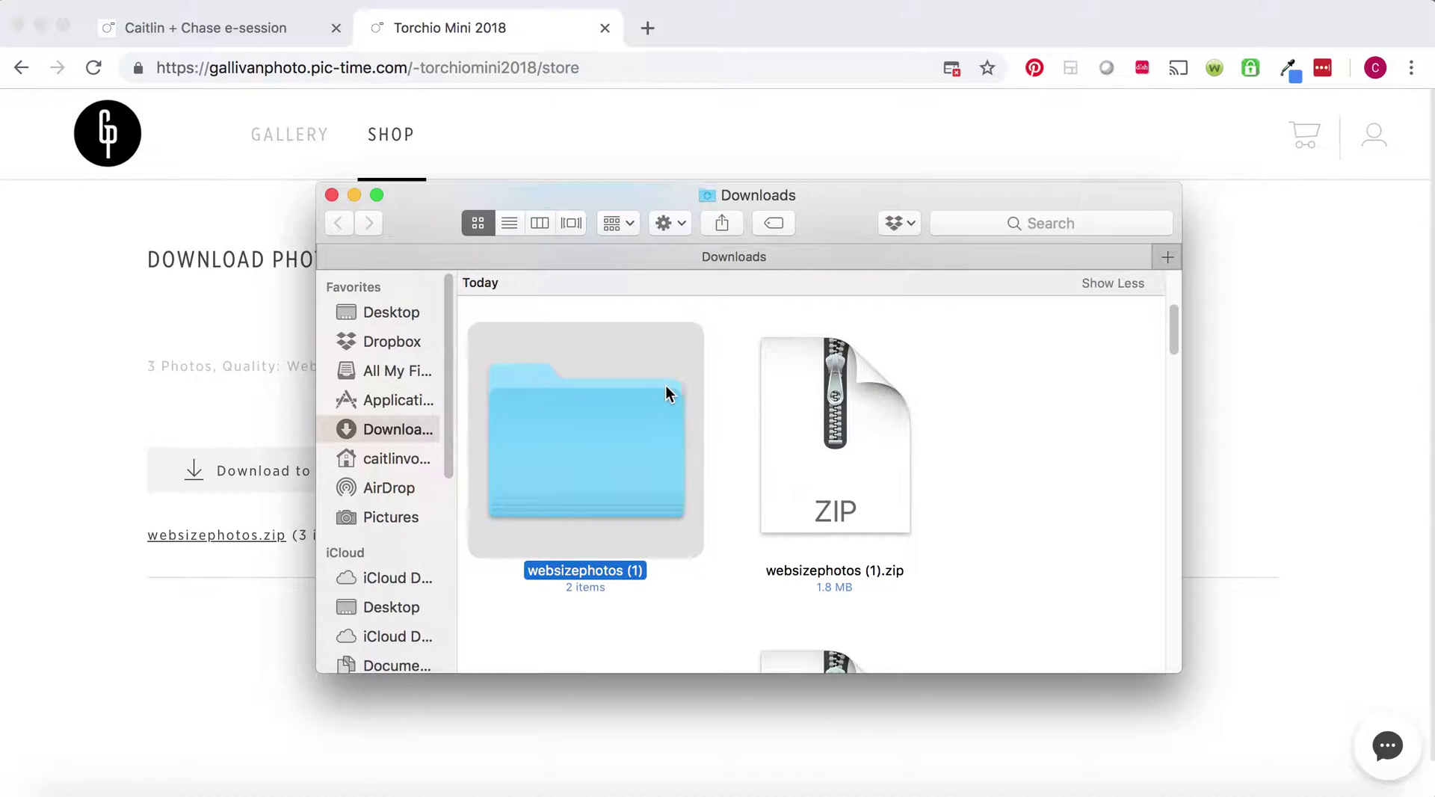
{"action": "double_click", "coordinate": [634, 418]}
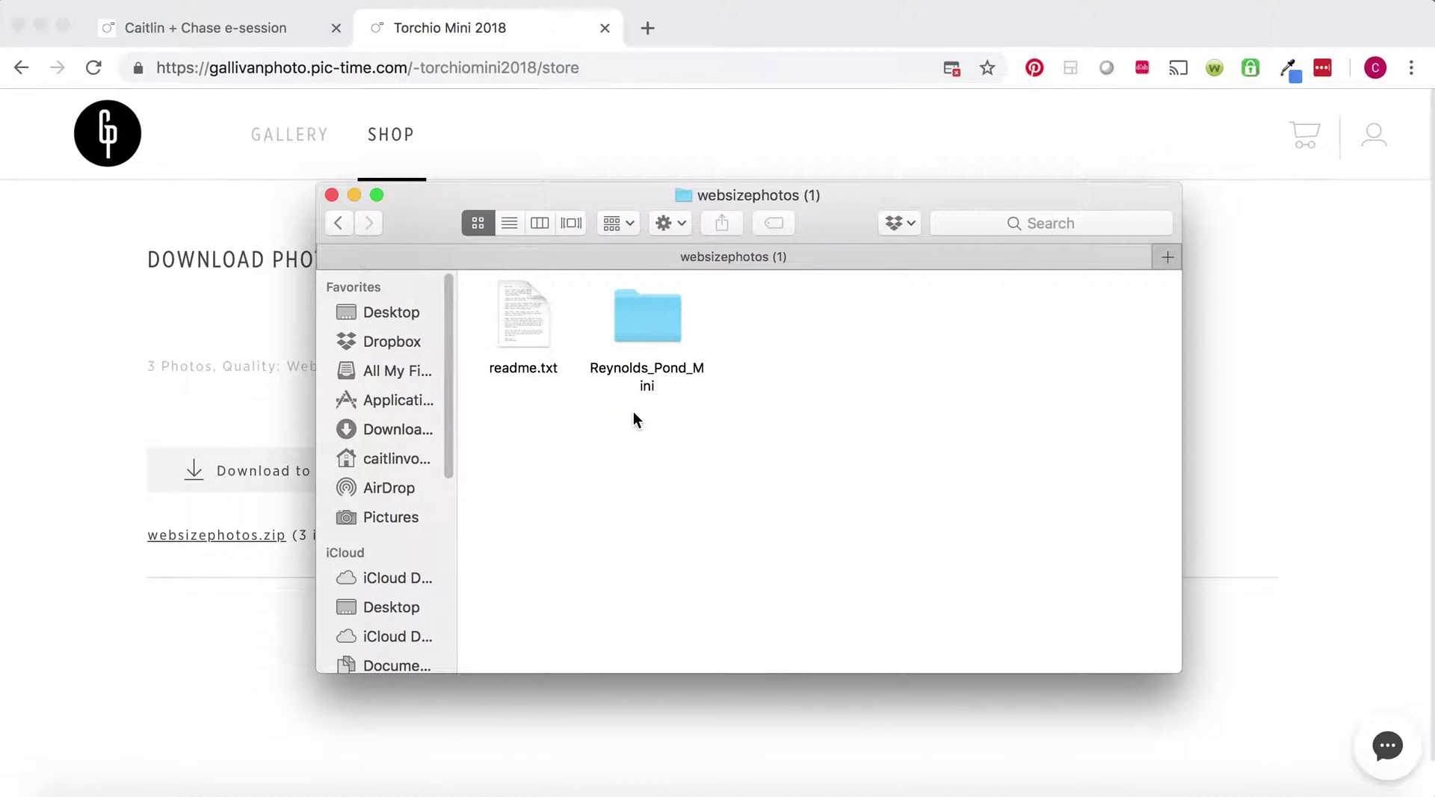
{"action": "double_click", "coordinate": [651, 338]}
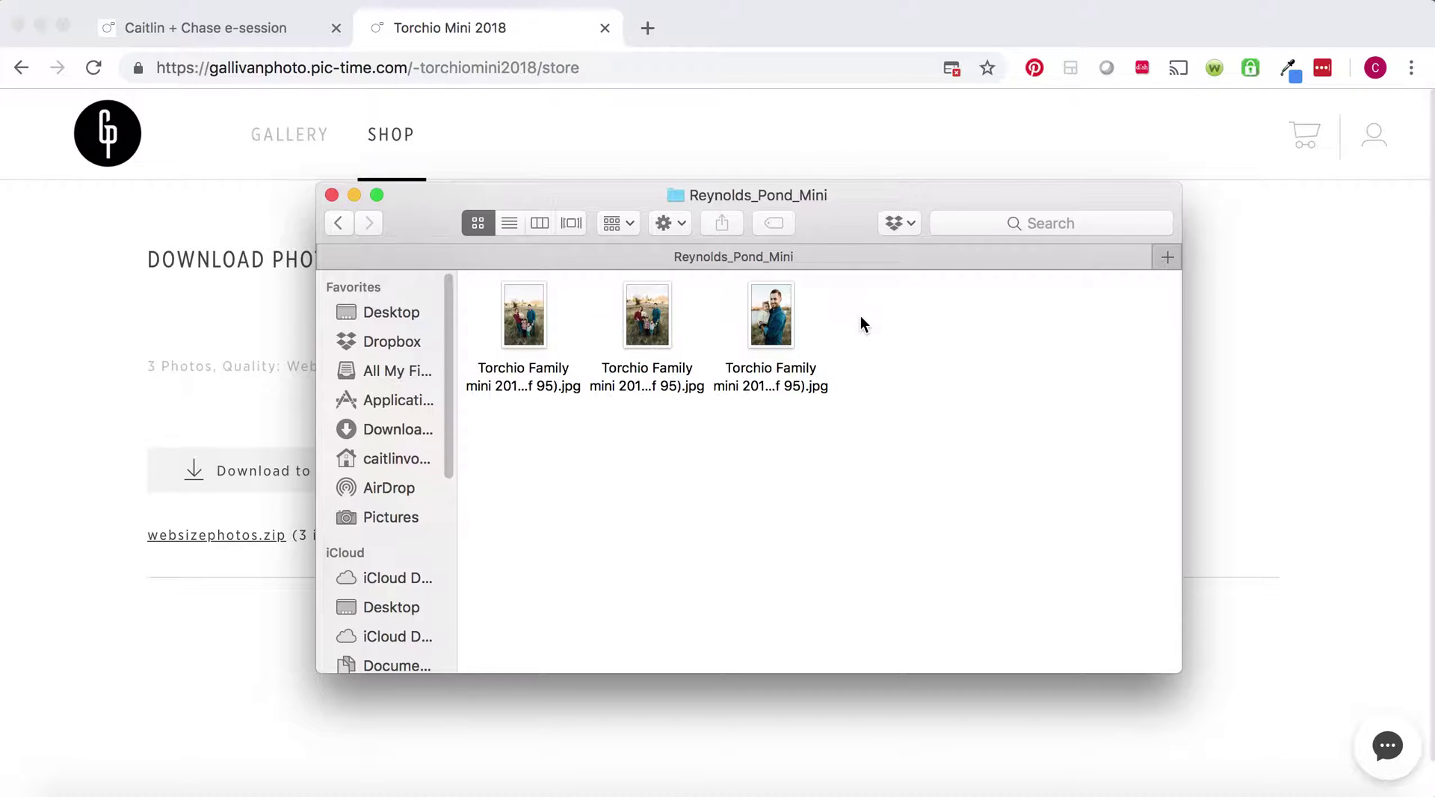
{"action": "left_click", "coordinate": [338, 223]}
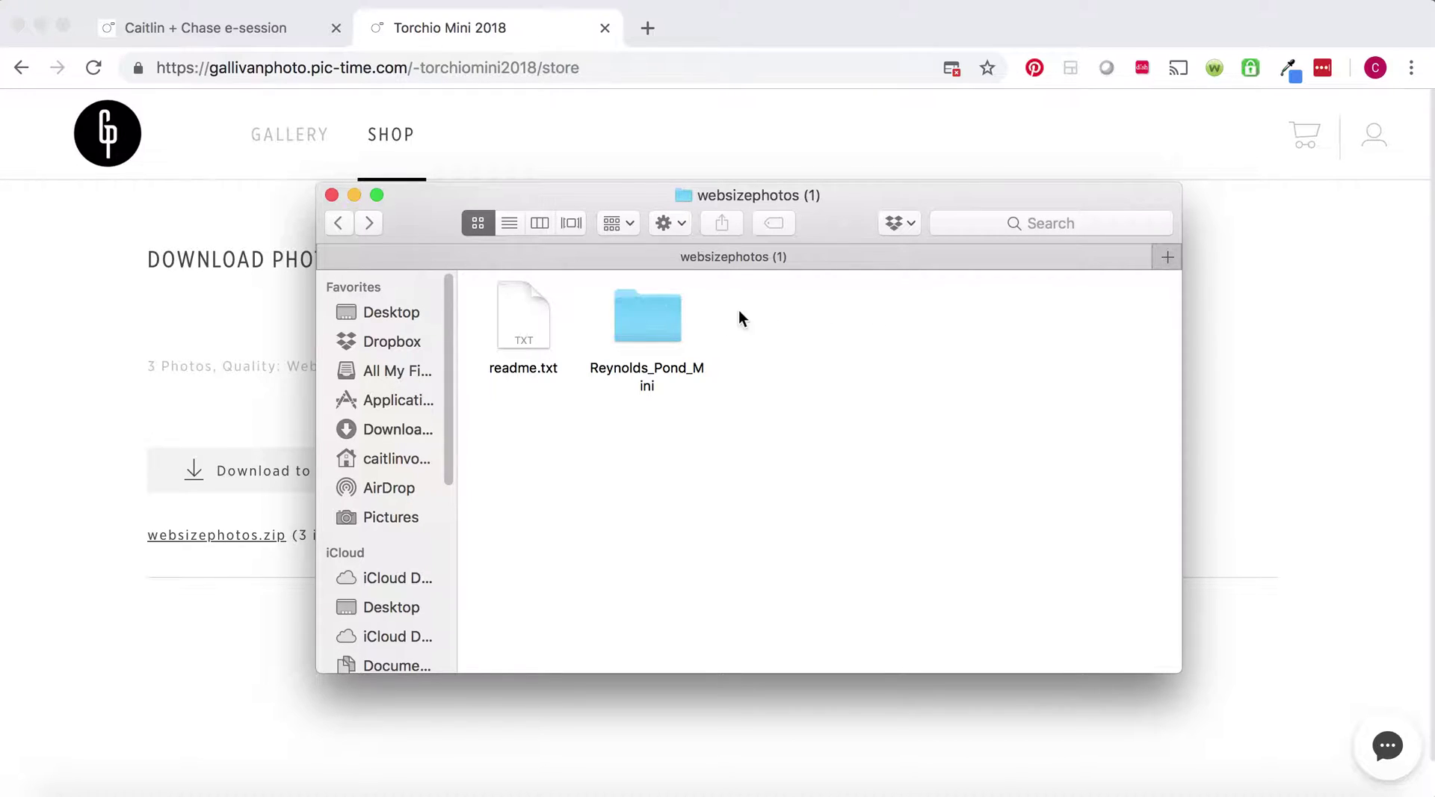
{"action": "left_click", "coordinate": [340, 224]}
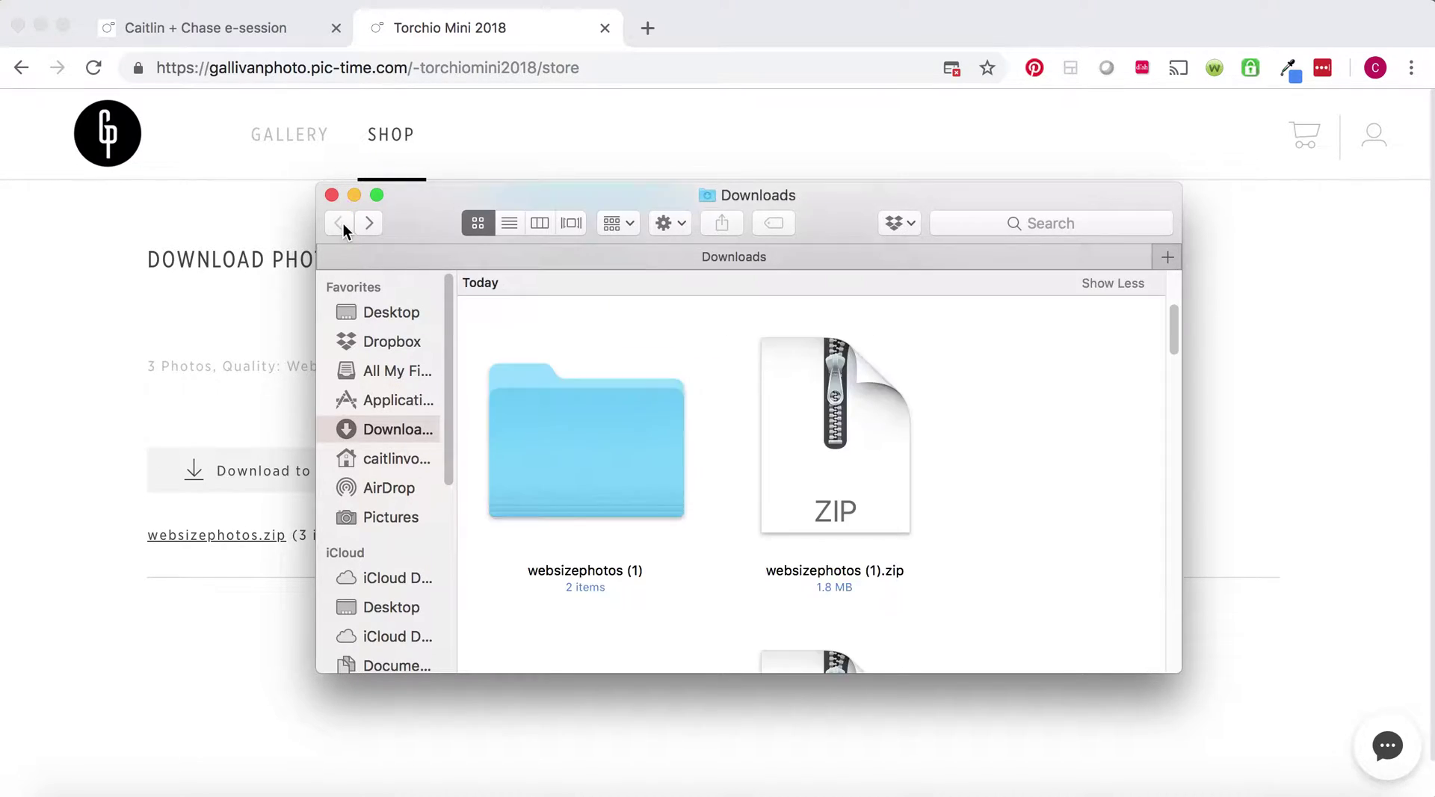
{"action": "left_click", "coordinate": [332, 195]}
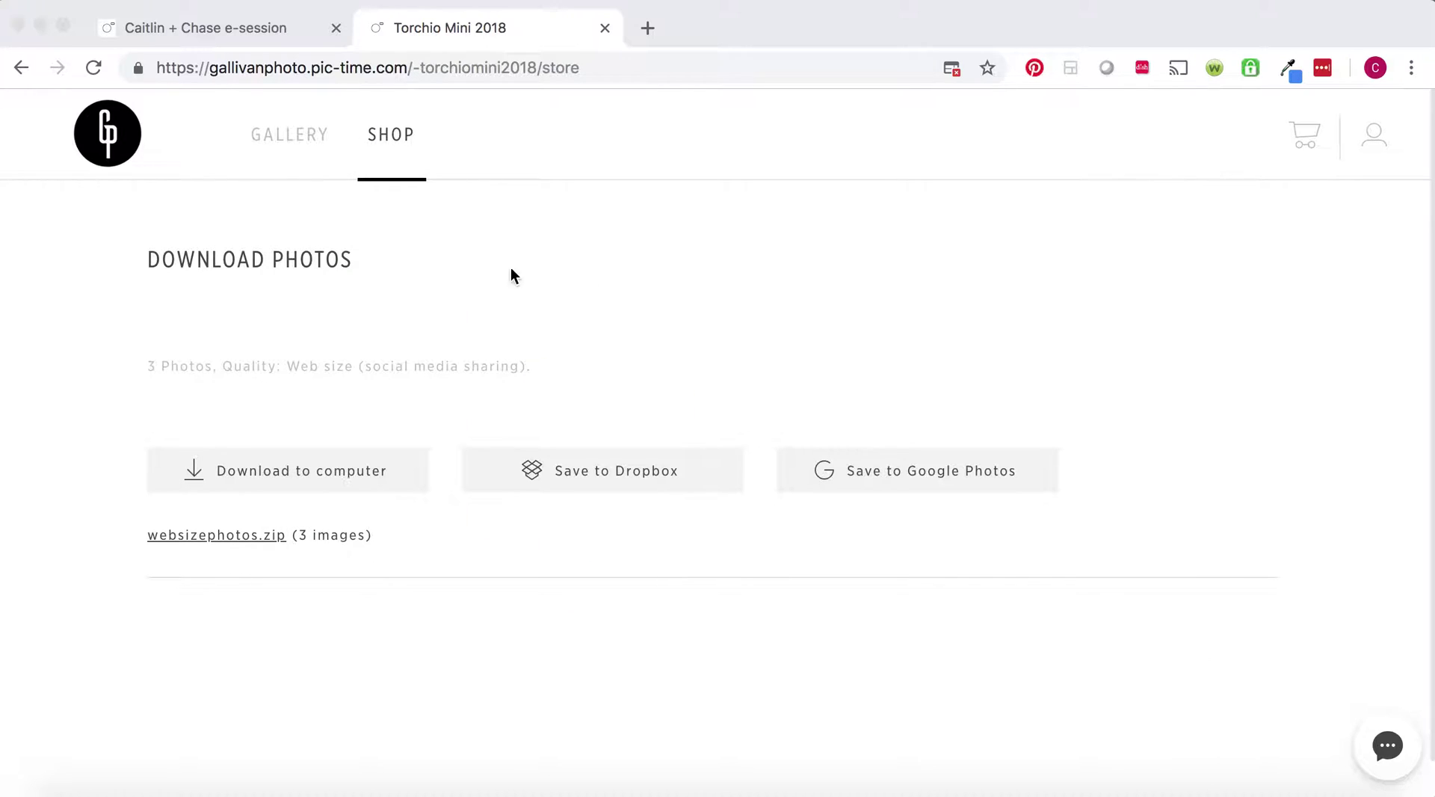
Return to the gallery and open the print options for the large landscape photo of the family seated in the grass.
{"action": "left_click", "coordinate": [298, 143]}
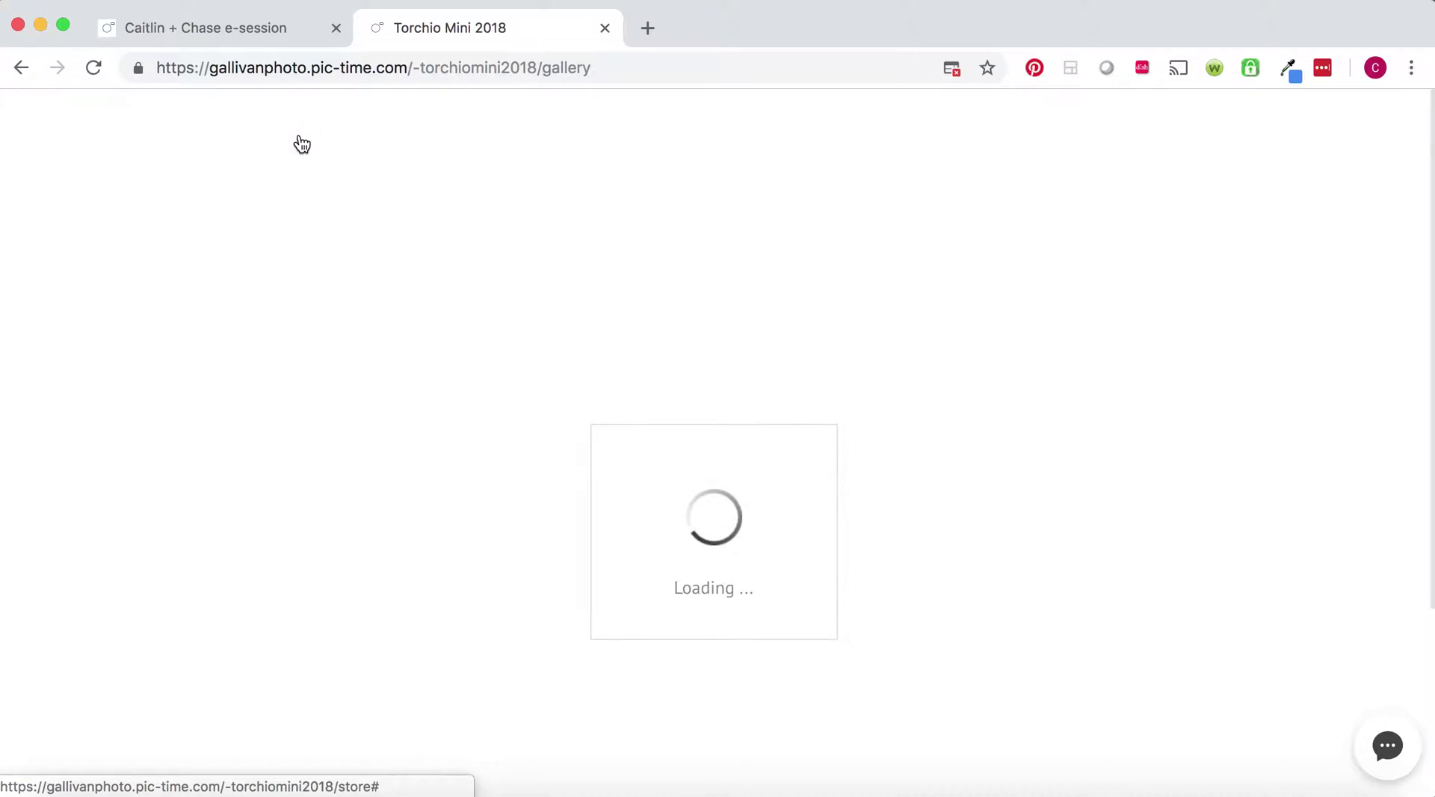
{"action": "scroll", "coordinate": [715, 580], "scroll_direction": "down", "scroll_amount": 15}
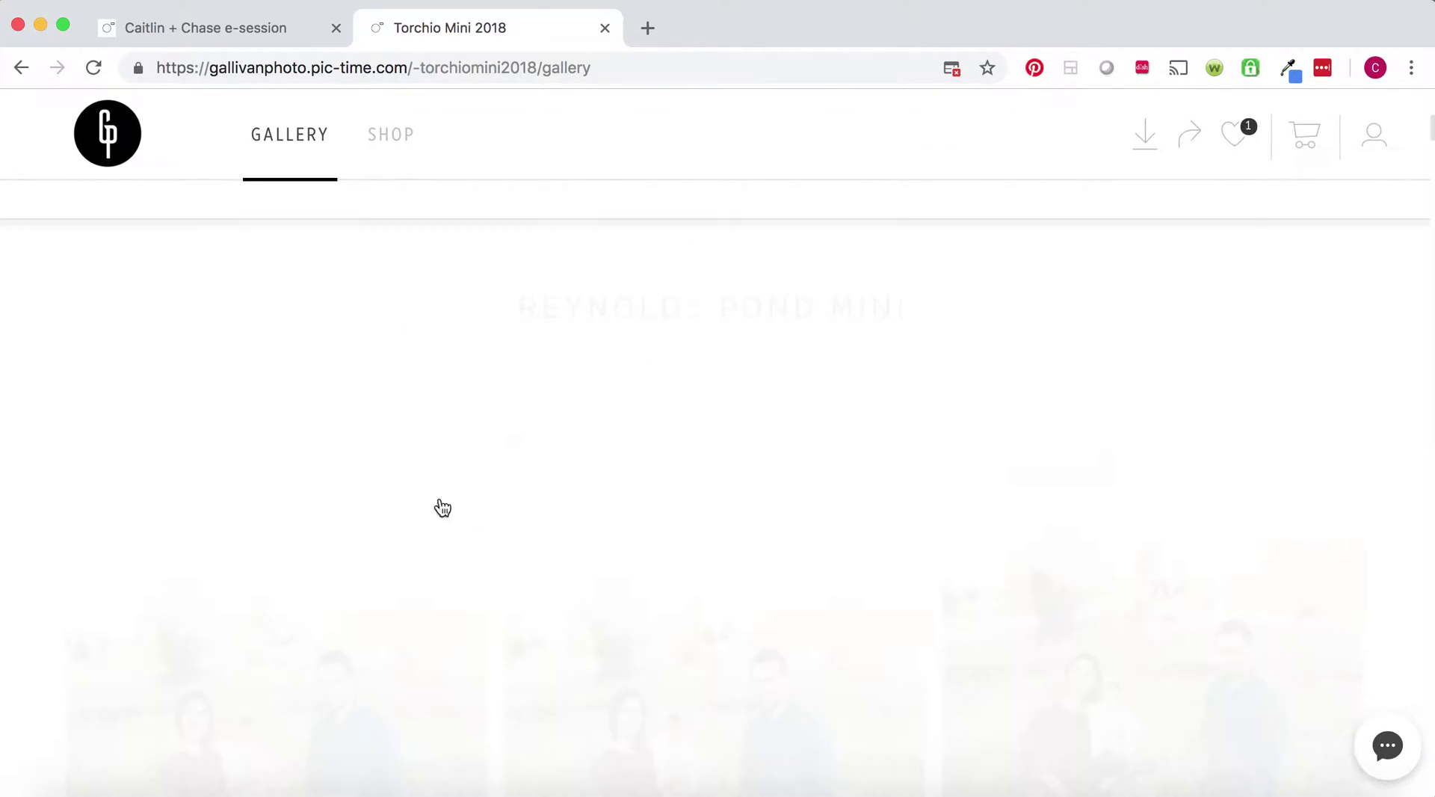
{"action": "scroll", "coordinate": [454, 537], "scroll_direction": "down", "scroll_amount": 20}
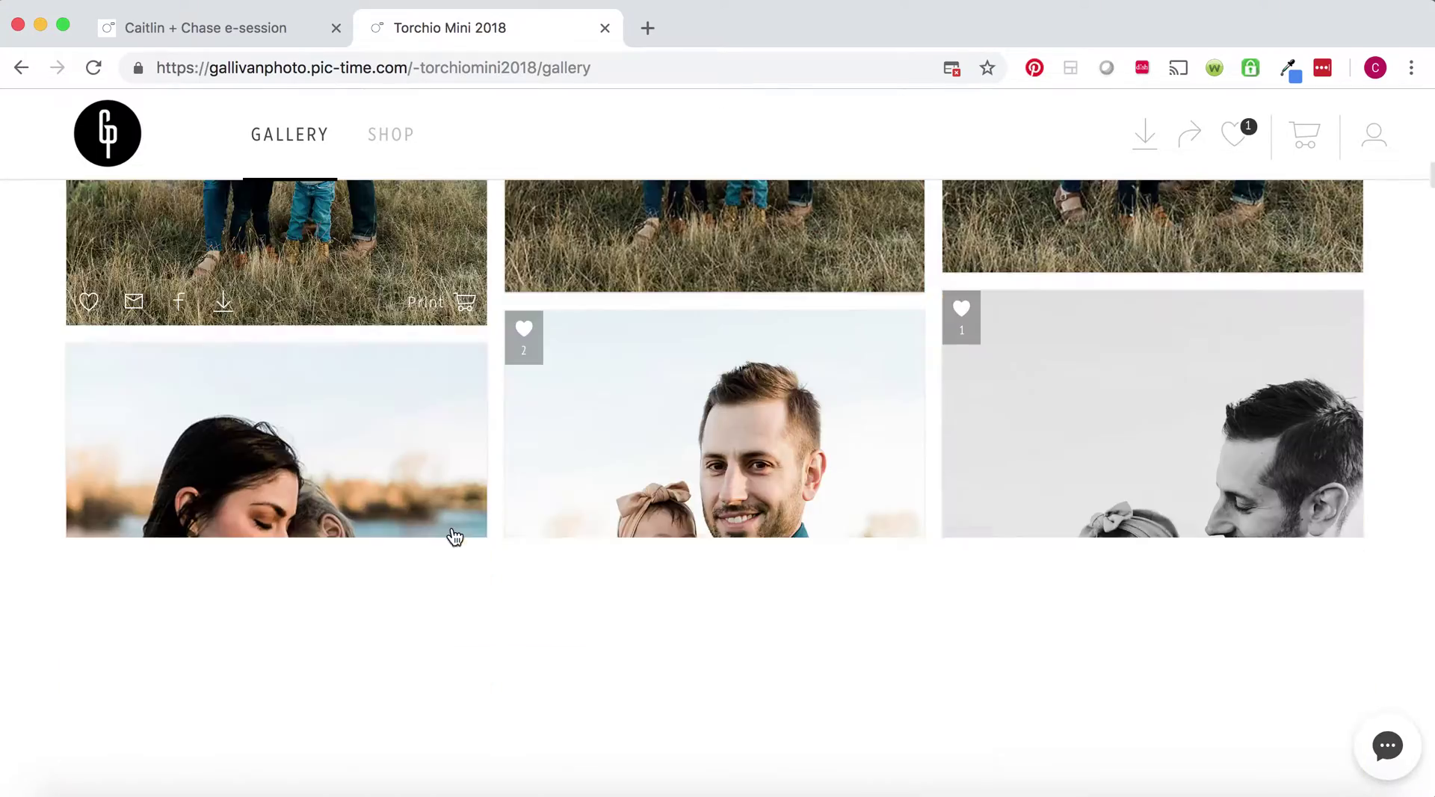
{"action": "scroll", "coordinate": [454, 536], "scroll_direction": "down", "scroll_amount": 10}
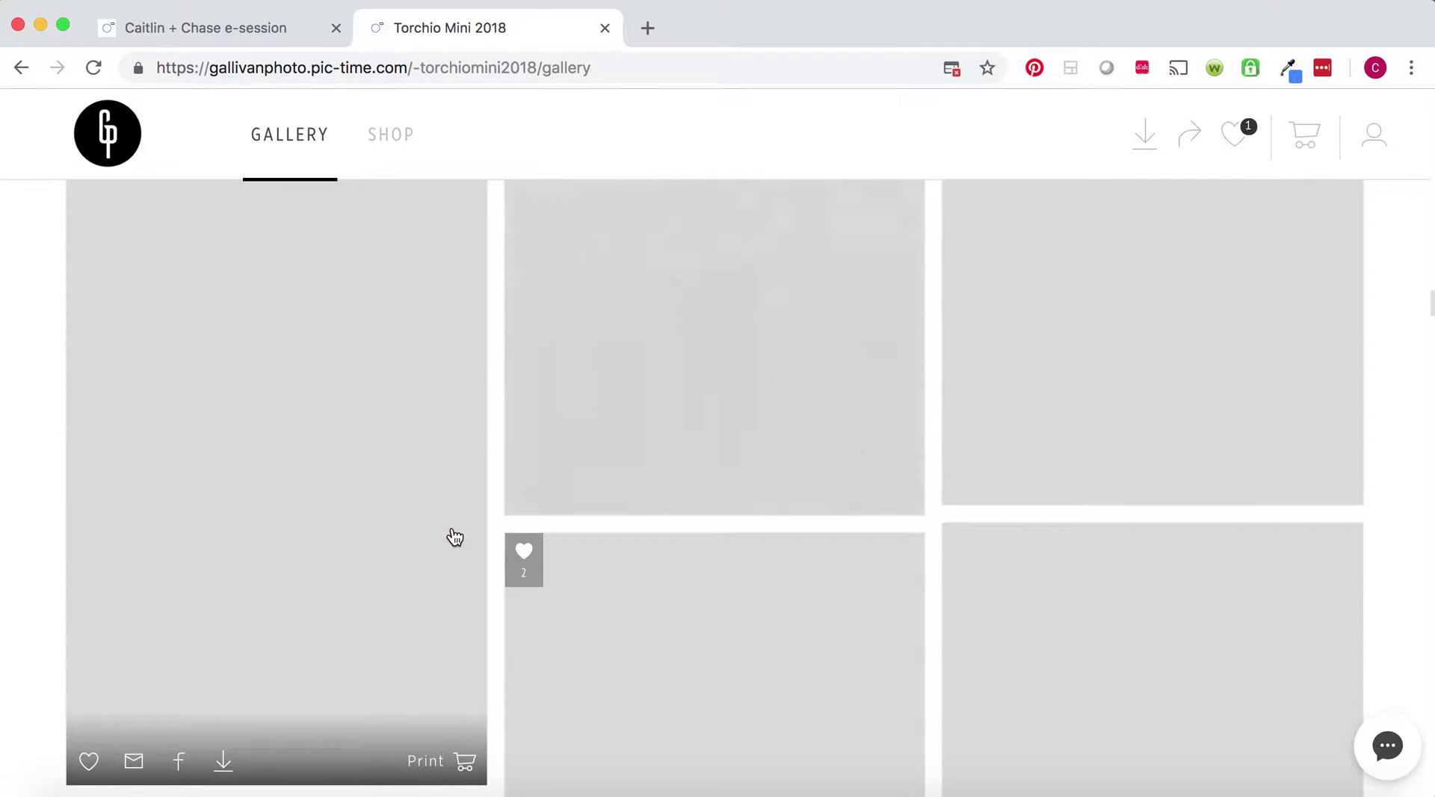
{"action": "scroll", "coordinate": [454, 537], "scroll_direction": "down", "scroll_amount": 10}
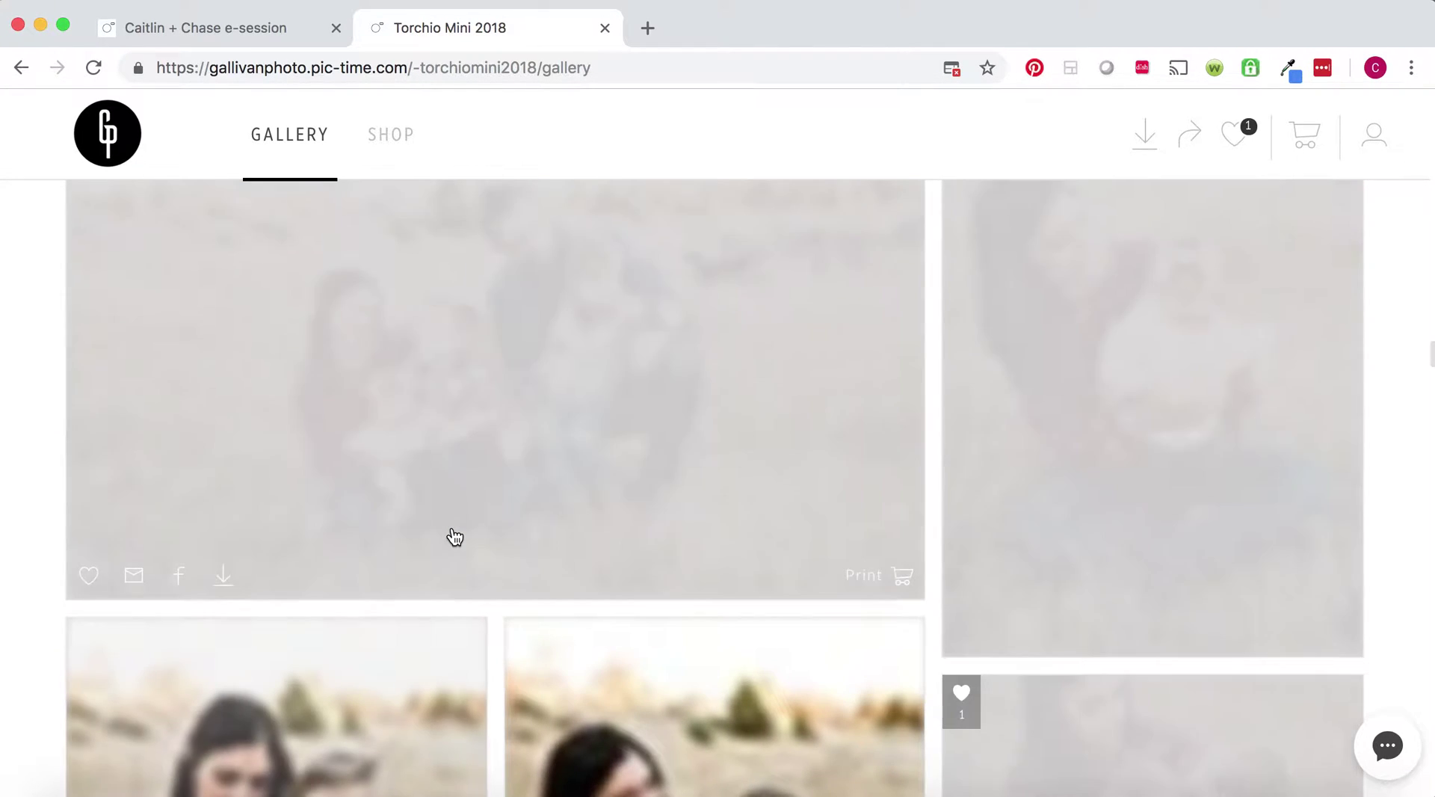
{"action": "scroll", "coordinate": [454, 537], "scroll_direction": "down", "scroll_amount": 4}
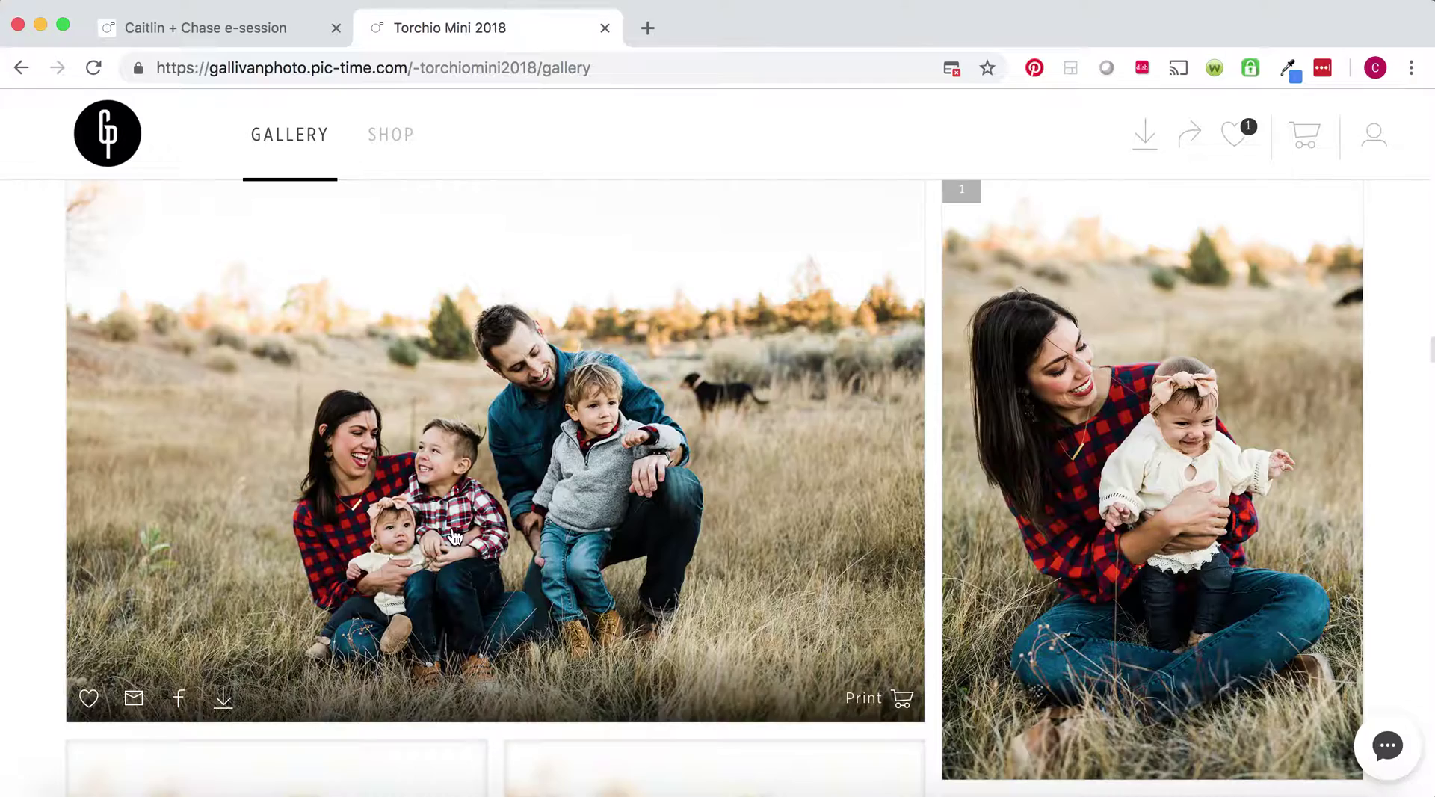
{"action": "scroll", "coordinate": [455, 537], "scroll_direction": "down", "scroll_amount": 5}
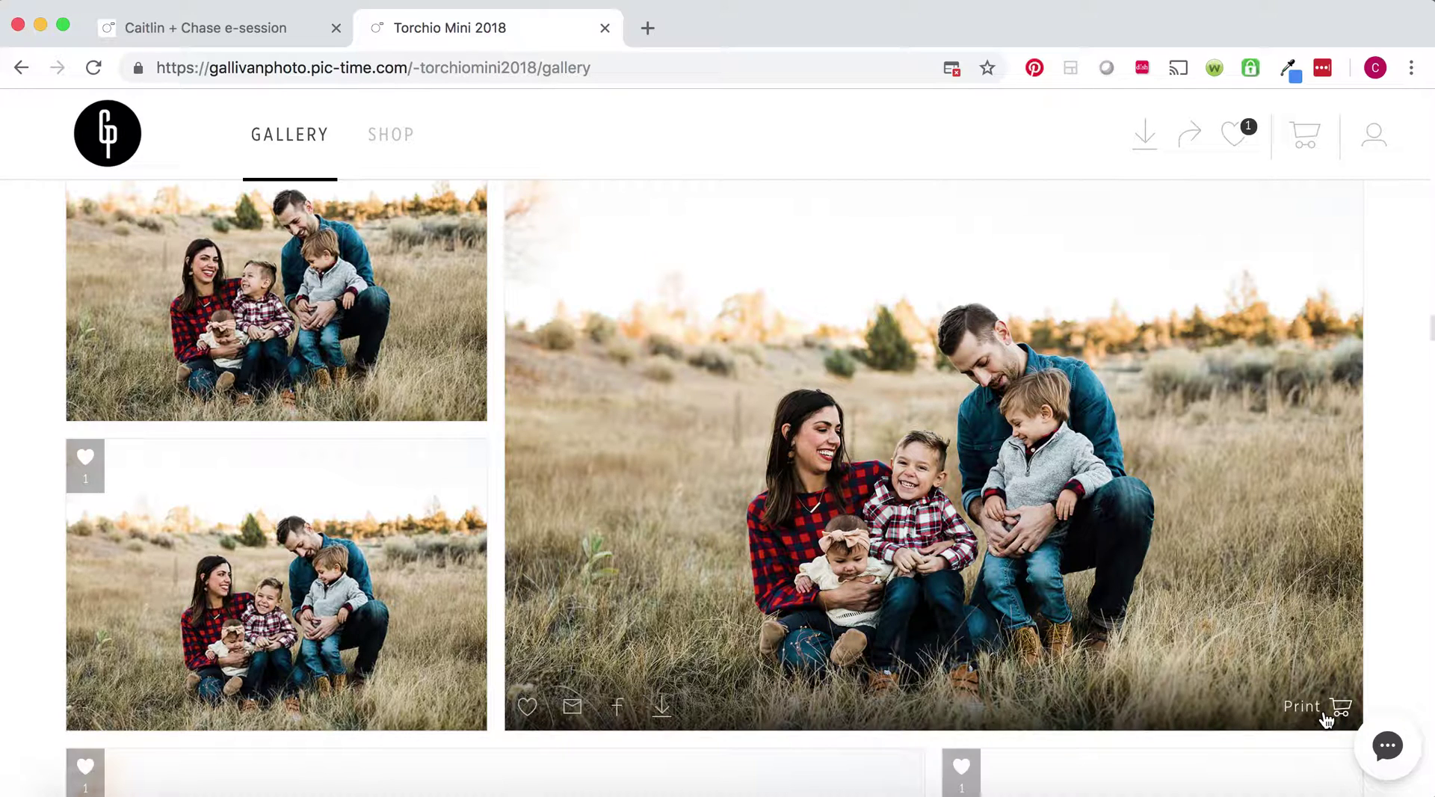
{"action": "left_click", "coordinate": [1325, 712]}
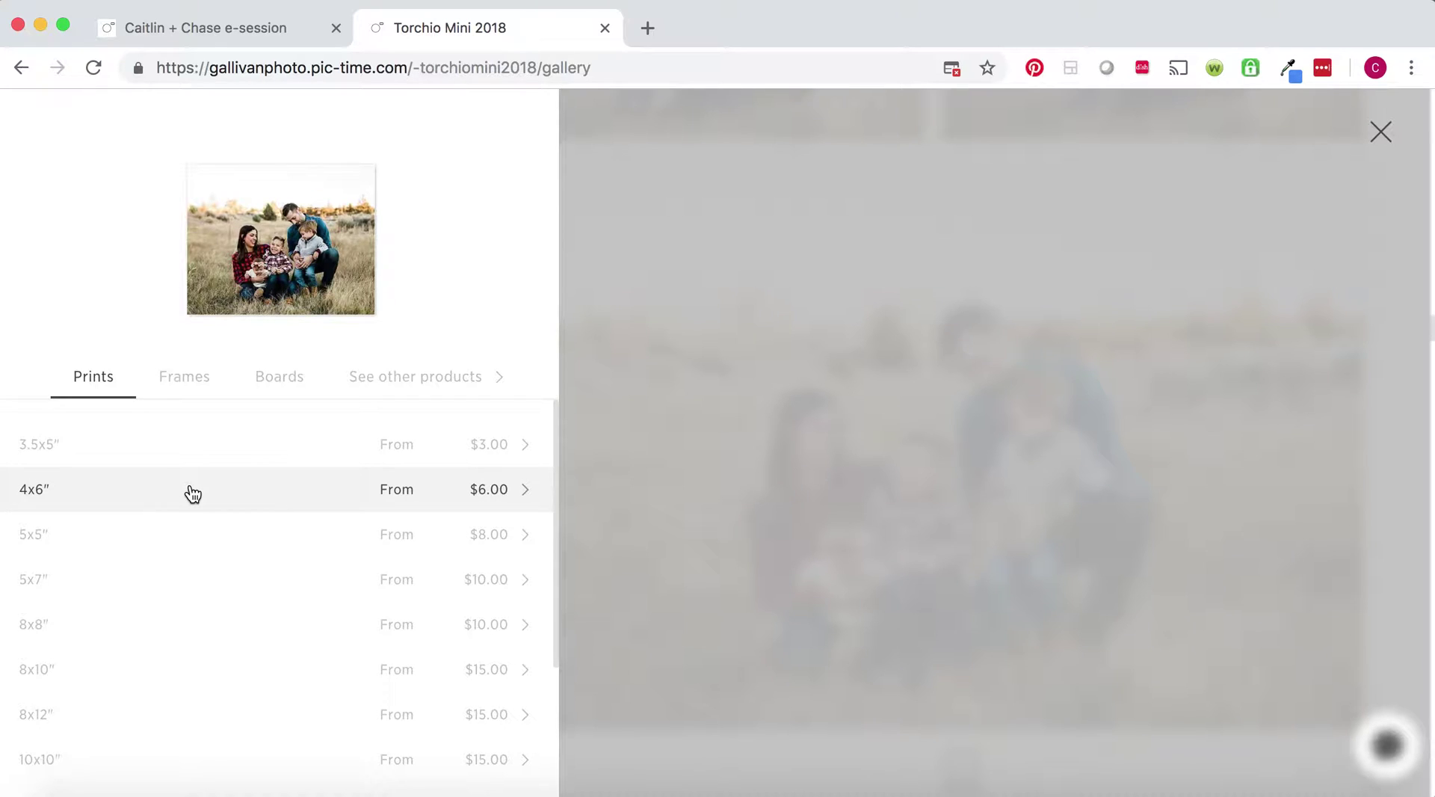
Add one 8x12" print of the seated family photo on Matte paper to the cart.
{"action": "scroll", "coordinate": [190, 511], "scroll_direction": "down", "scroll_amount": 3}
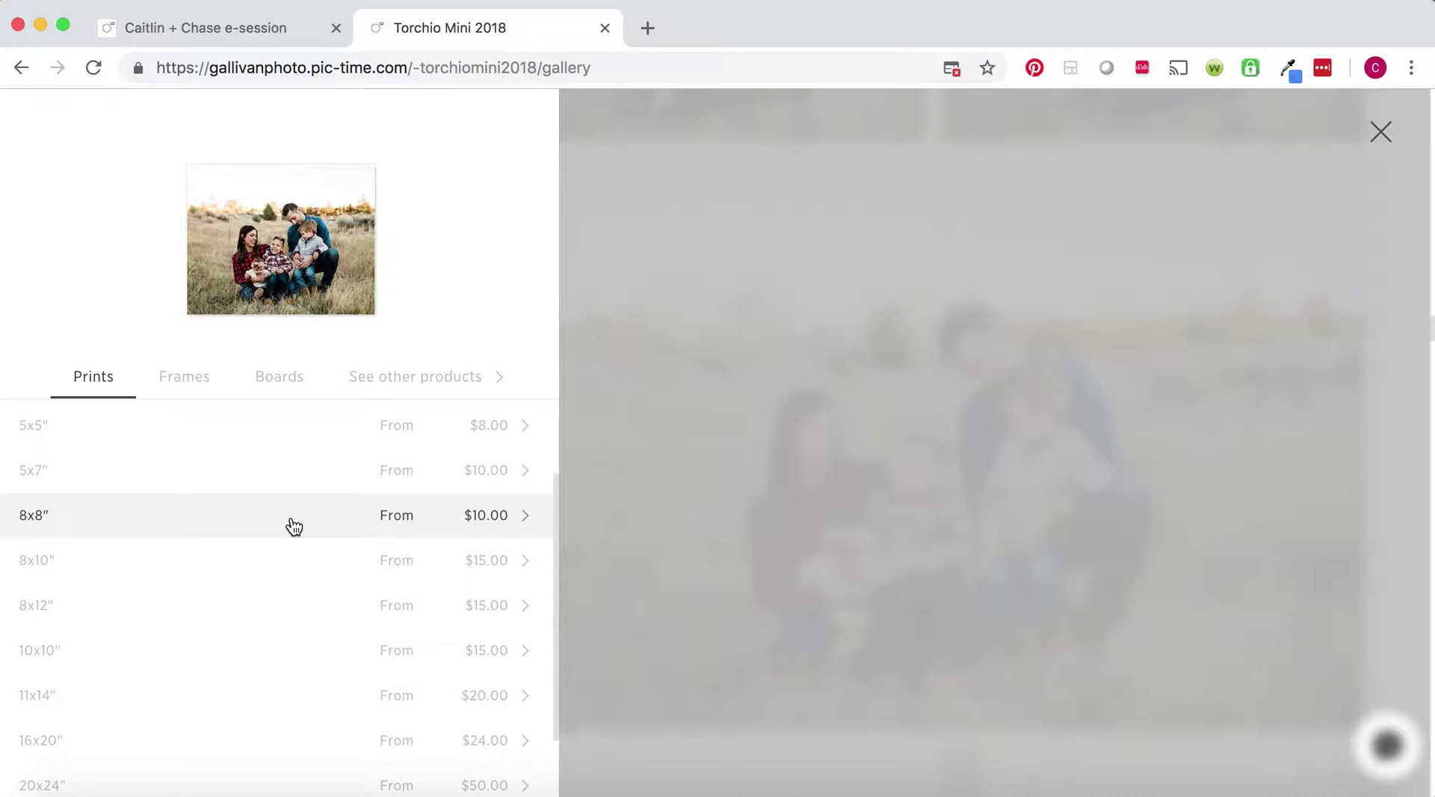
{"action": "left_click", "coordinate": [283, 604]}
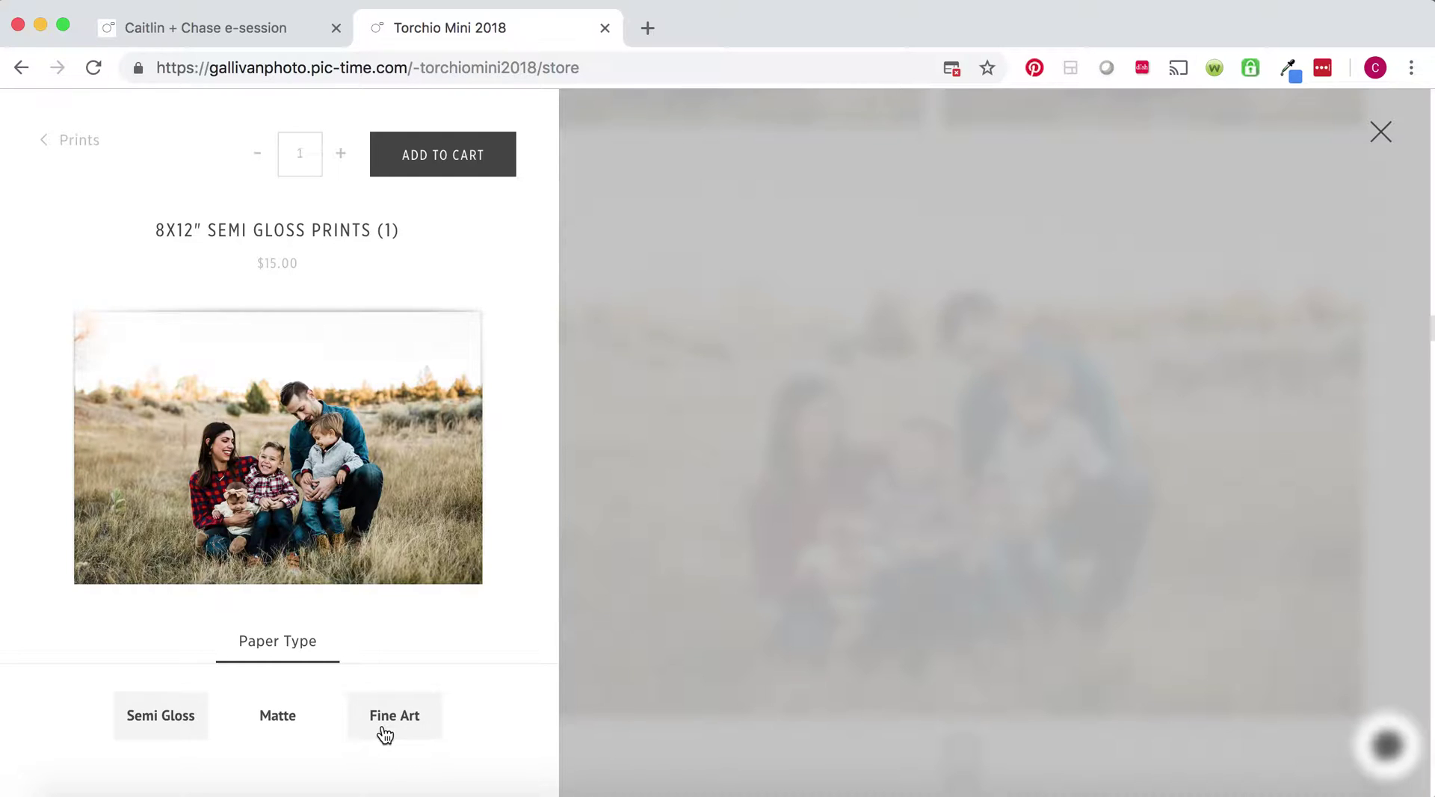
{"action": "left_click", "coordinate": [276, 733]}
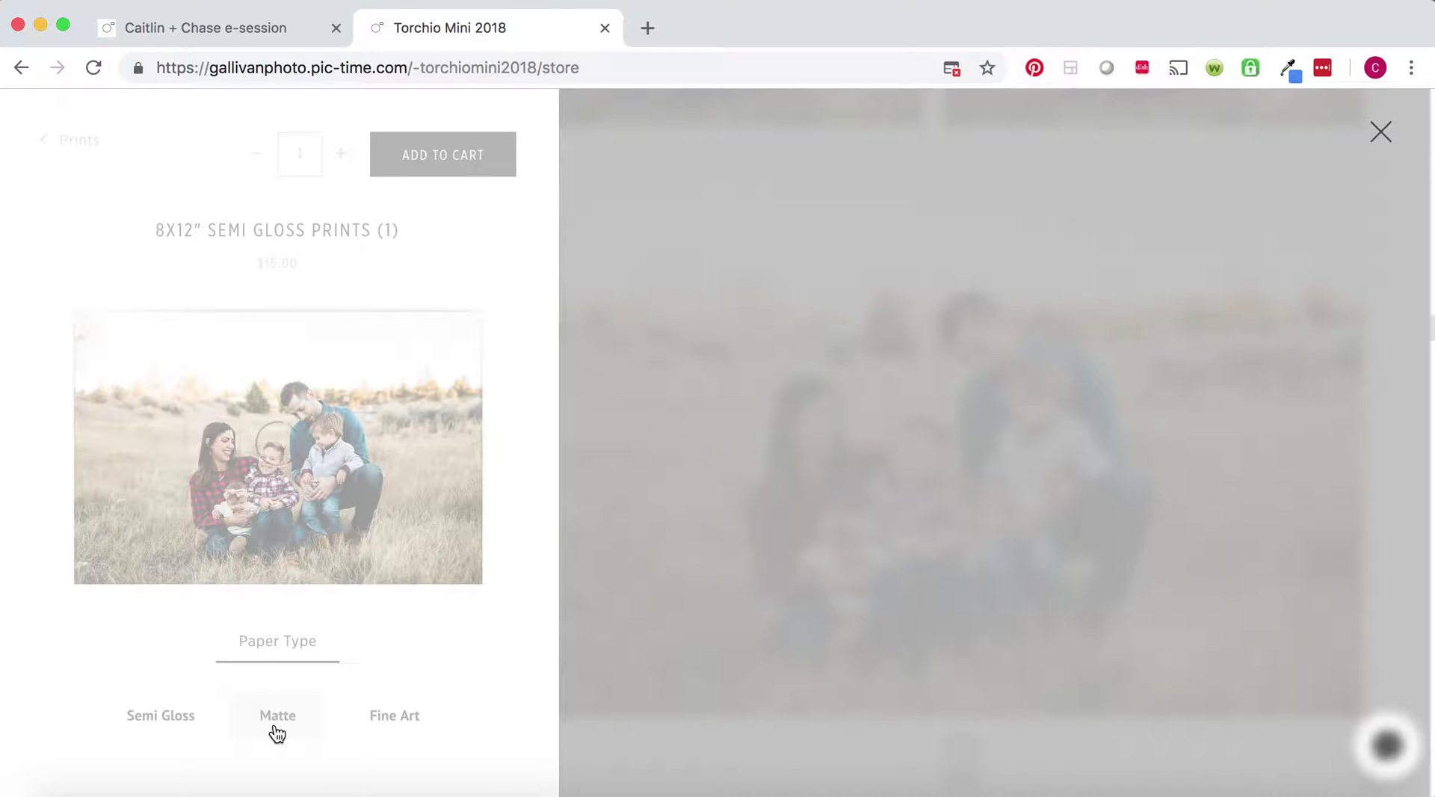
{"action": "left_click", "coordinate": [417, 157]}
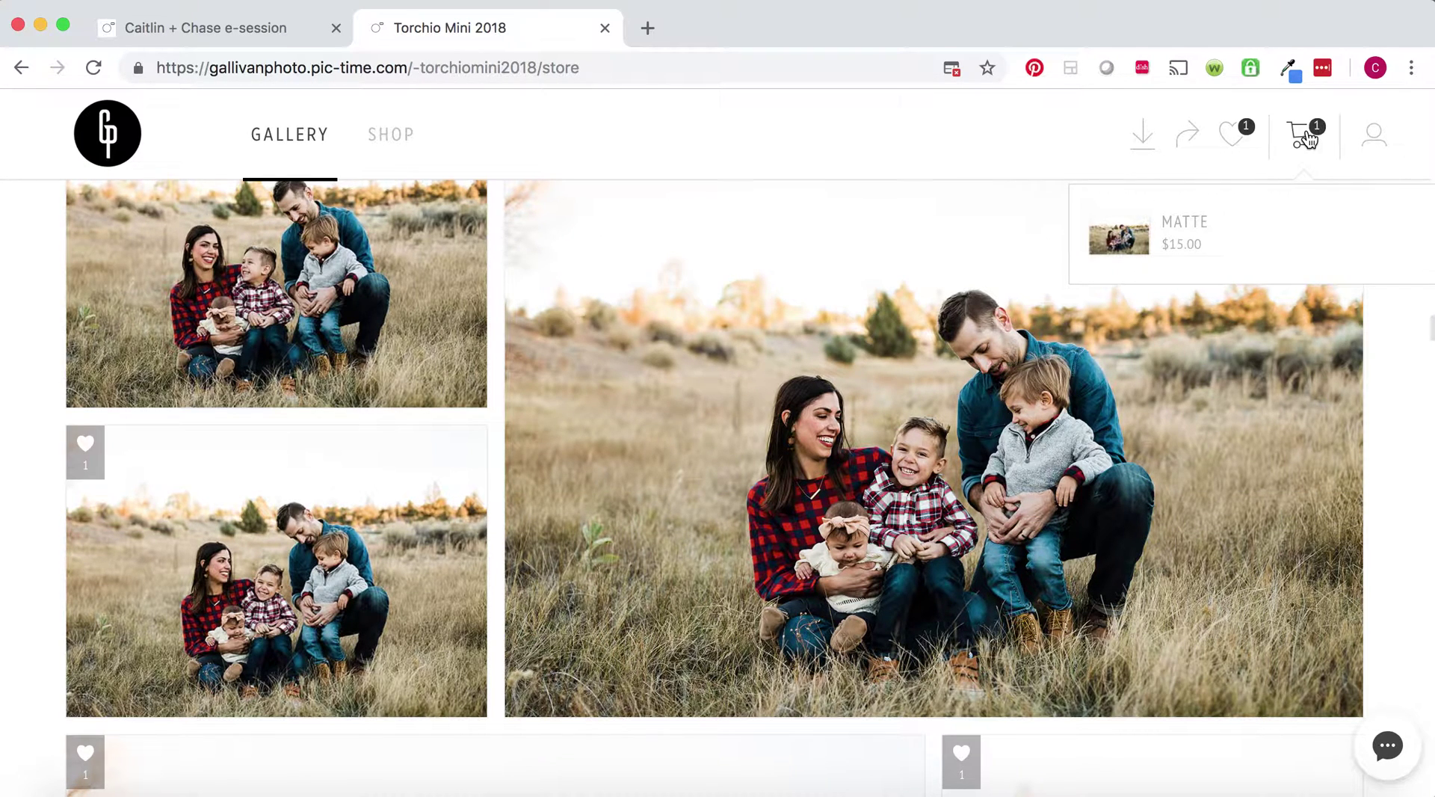
Open the 12x18" frame product for the middle-column photo of the mother hugging the baby and boy.
{"action": "scroll", "coordinate": [1349, 688], "scroll_direction": "down", "scroll_amount": 5}
{"action": "scroll", "coordinate": [1349, 689], "scroll_direction": "down", "scroll_amount": 15}
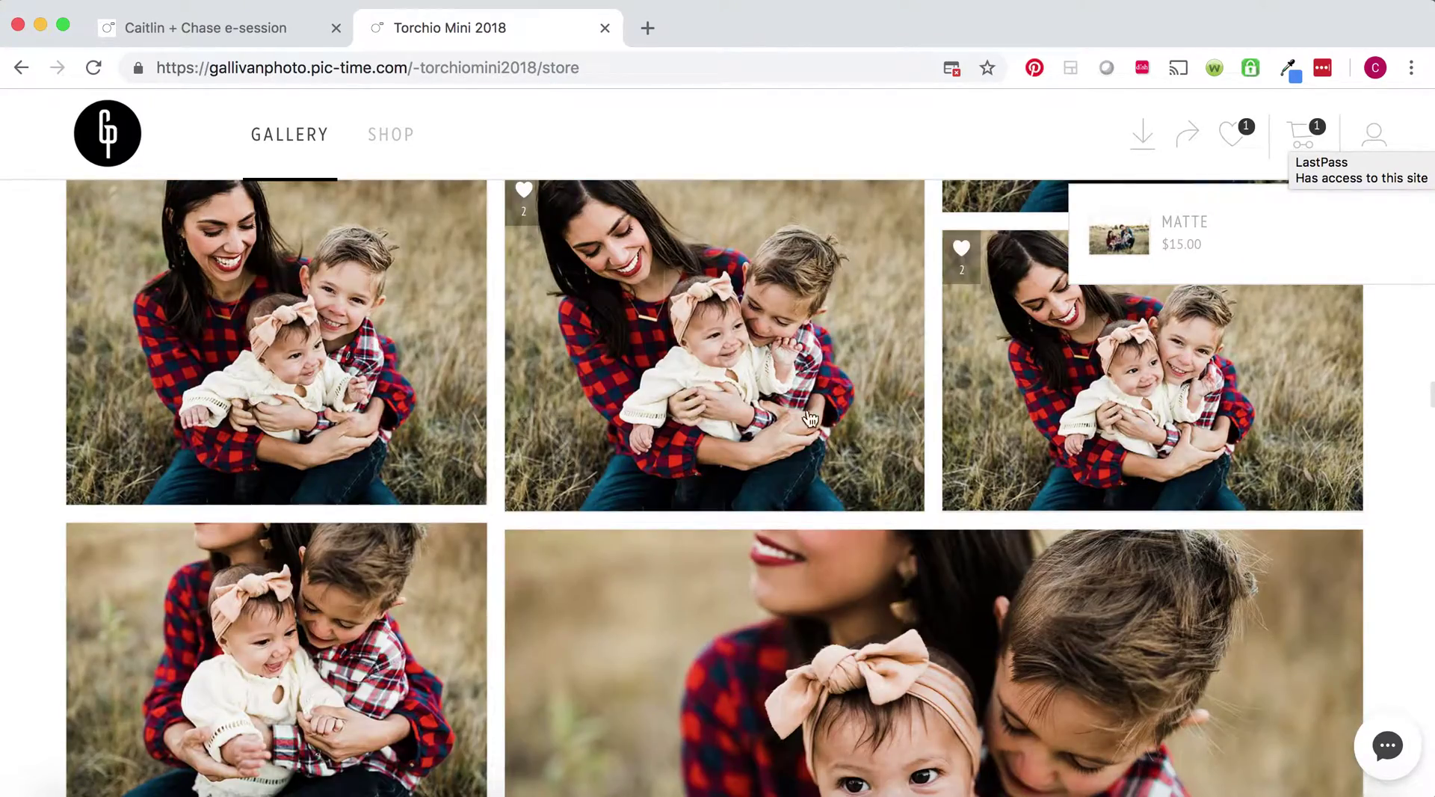
{"action": "mouse_move", "coordinate": [811, 419]}
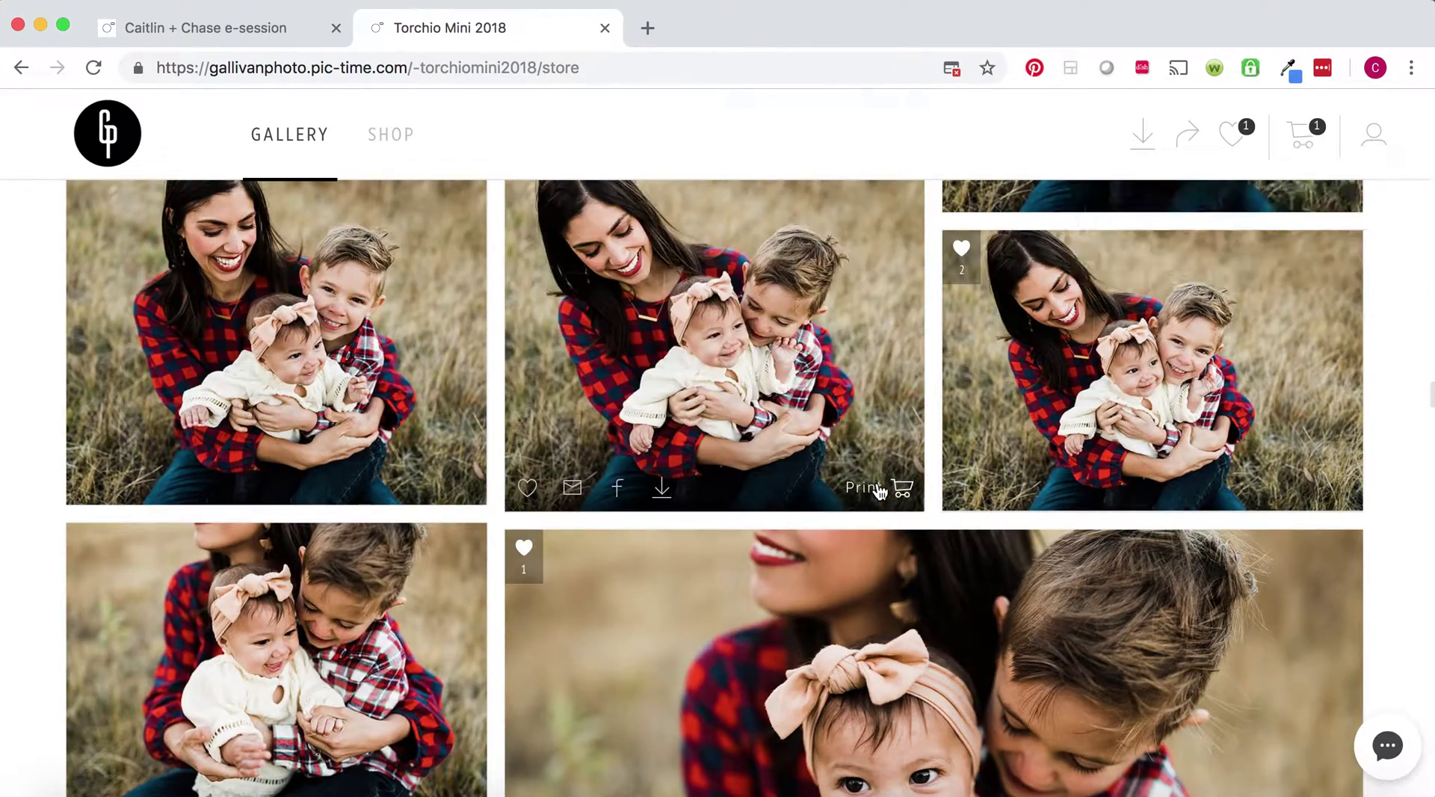
{"action": "left_click", "coordinate": [880, 492]}
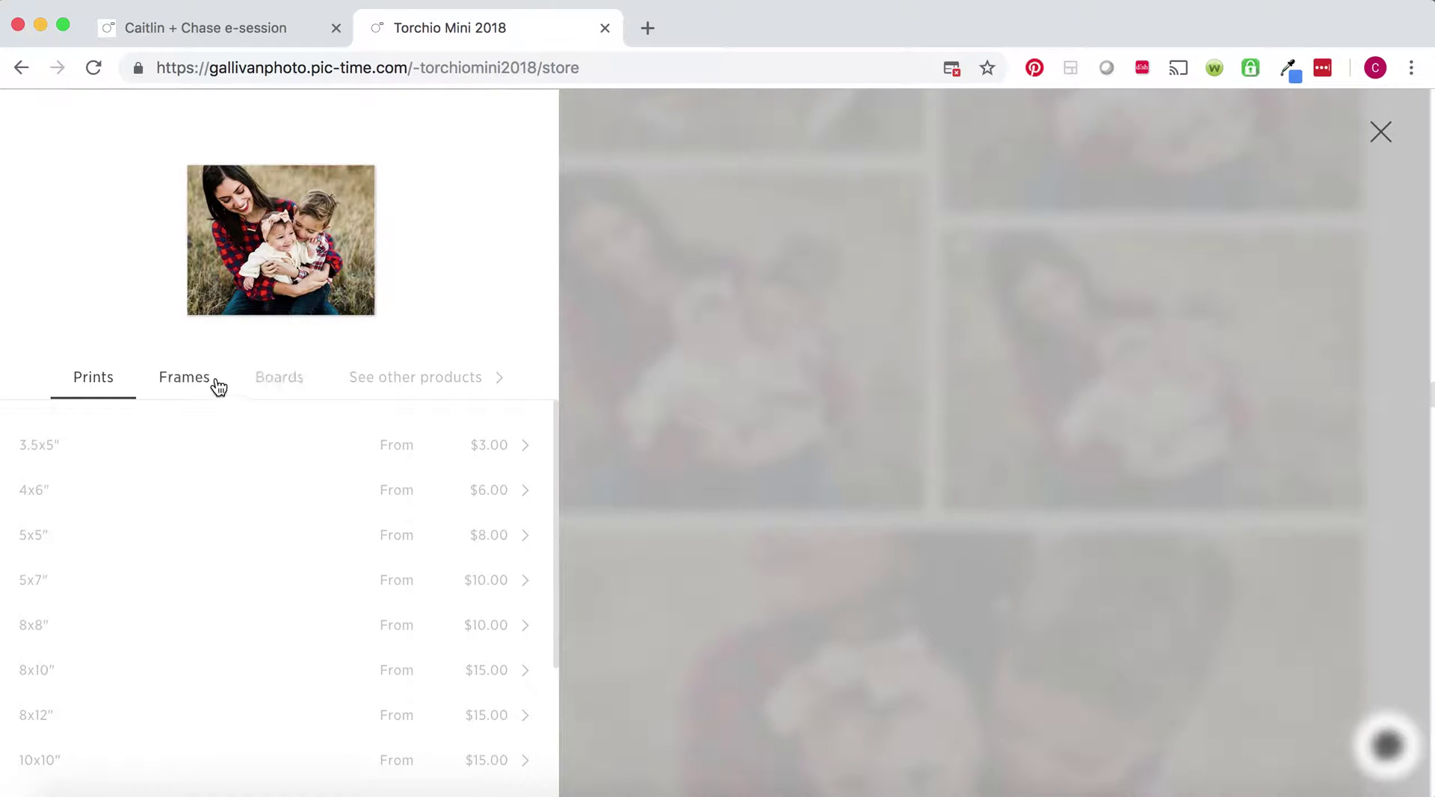
{"action": "left_click", "coordinate": [207, 386]}
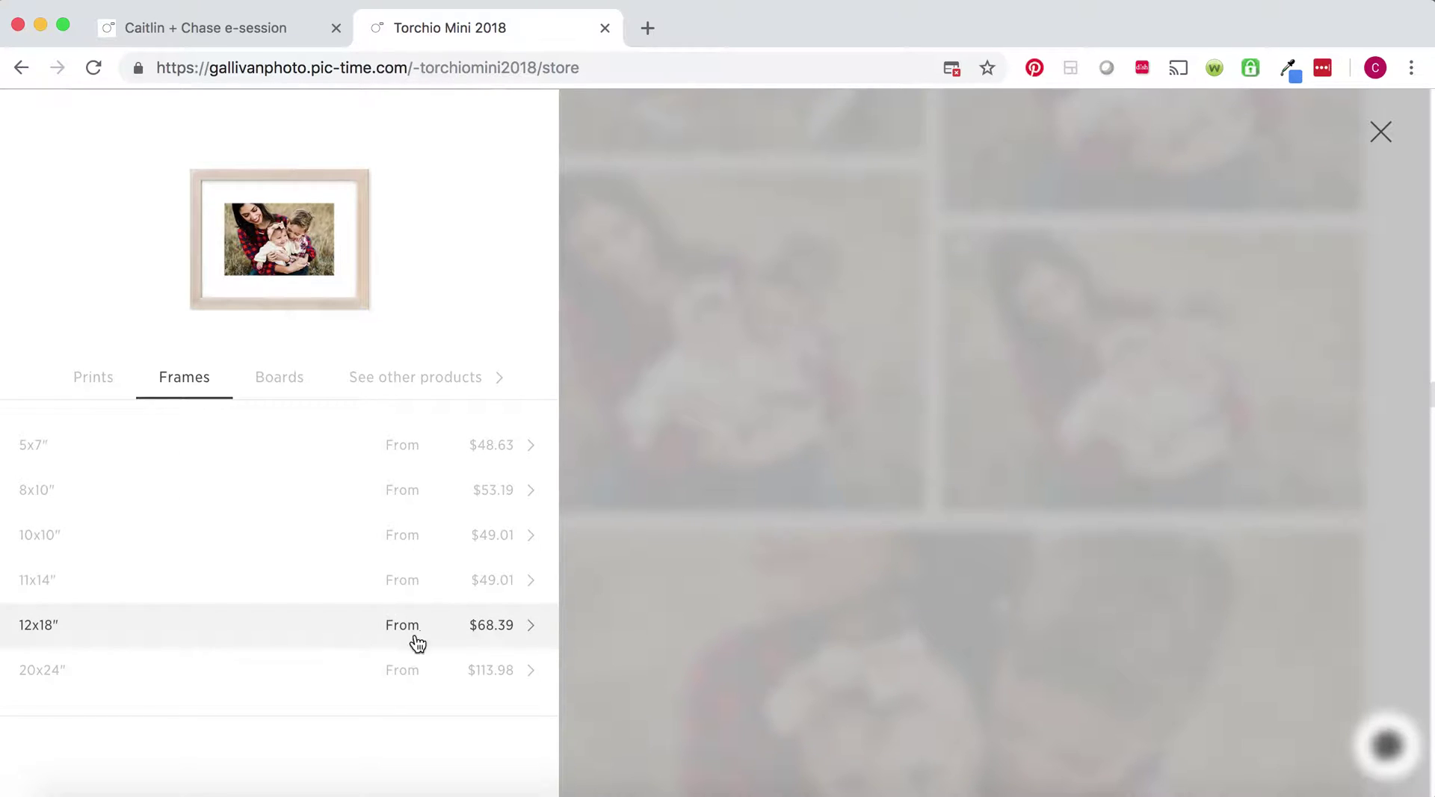
{"action": "left_click", "coordinate": [530, 634]}
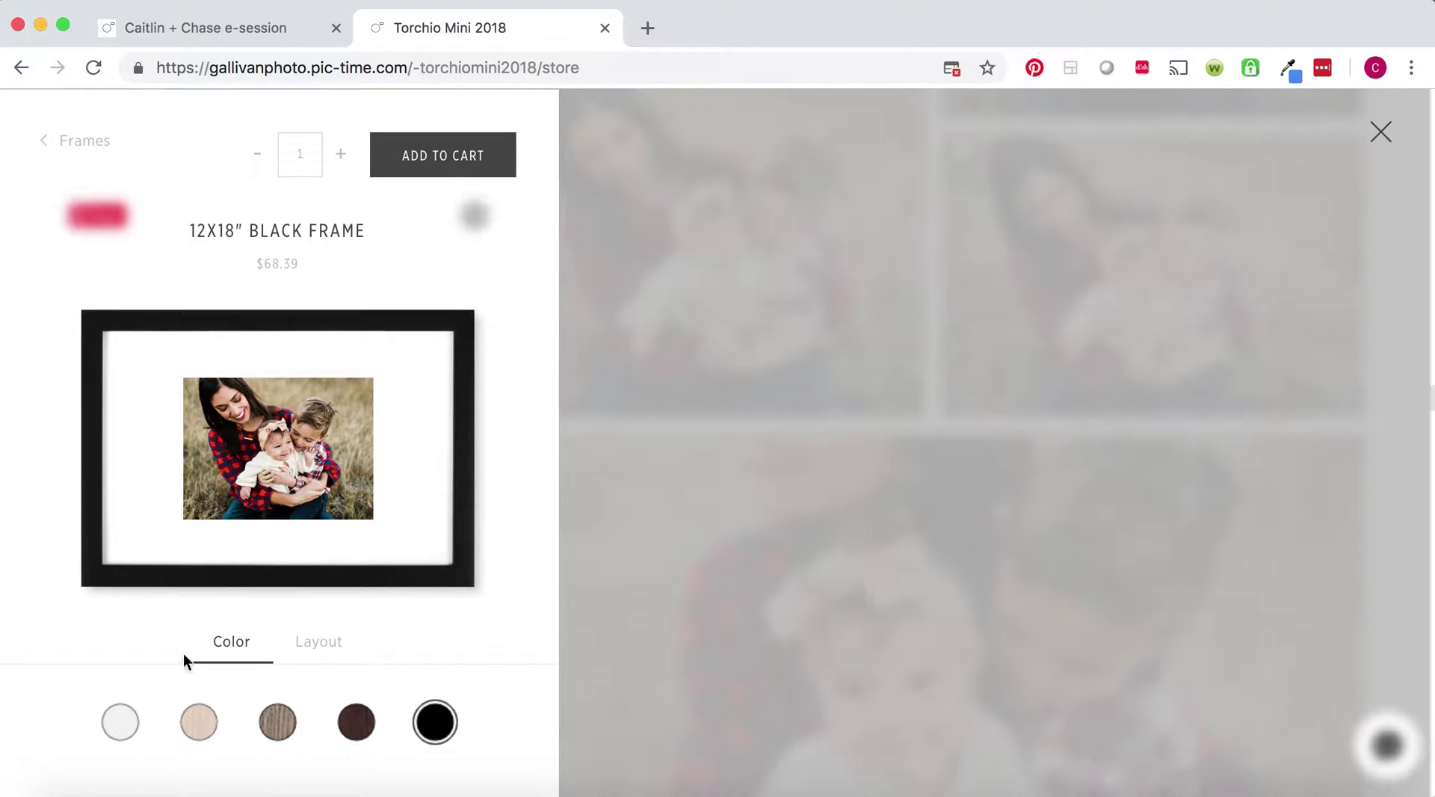
Preview the 12x18" frame in light wood, Barnwood and Walnut, and set its color back to Black.
{"action": "left_click", "coordinate": [200, 722]}
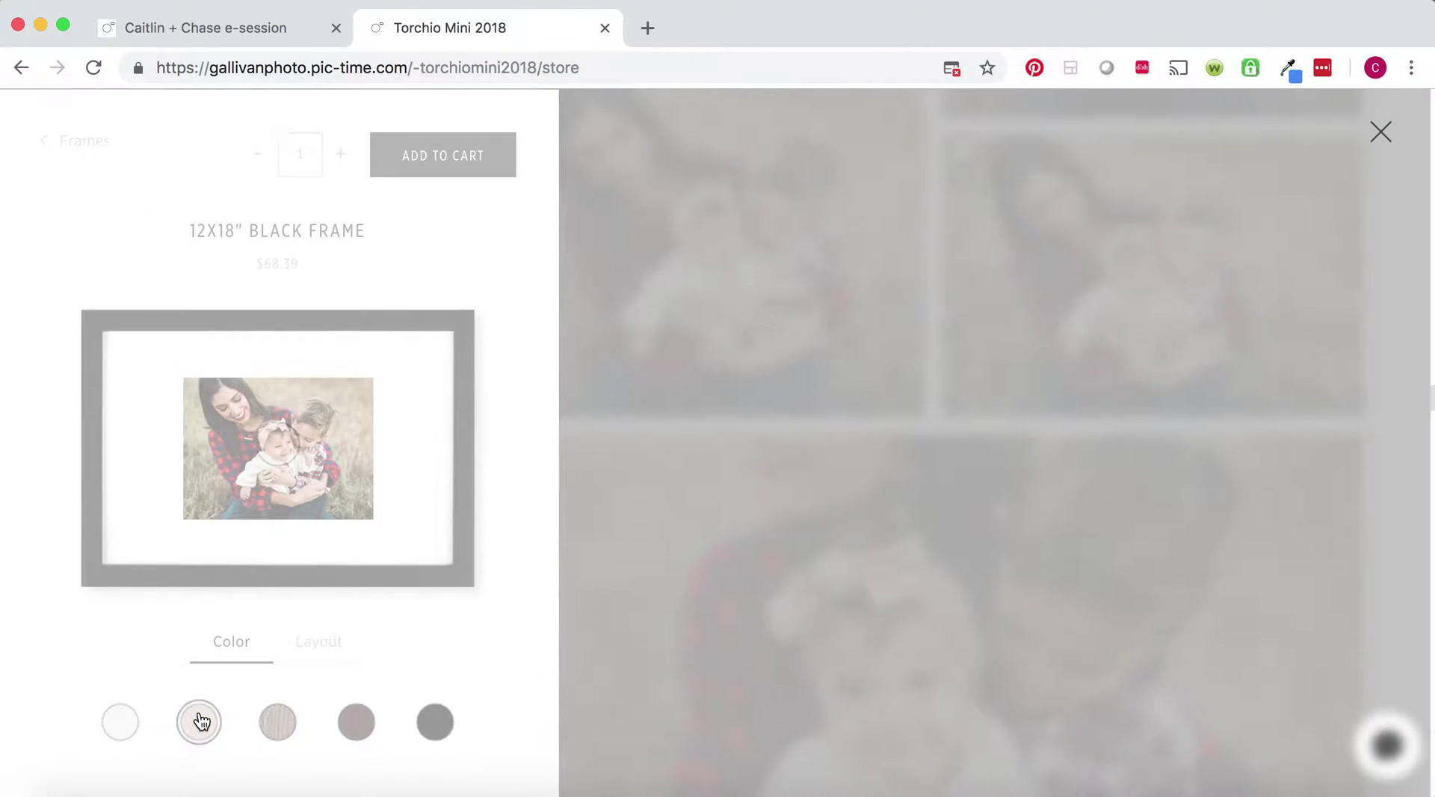
{"action": "left_click", "coordinate": [278, 724]}
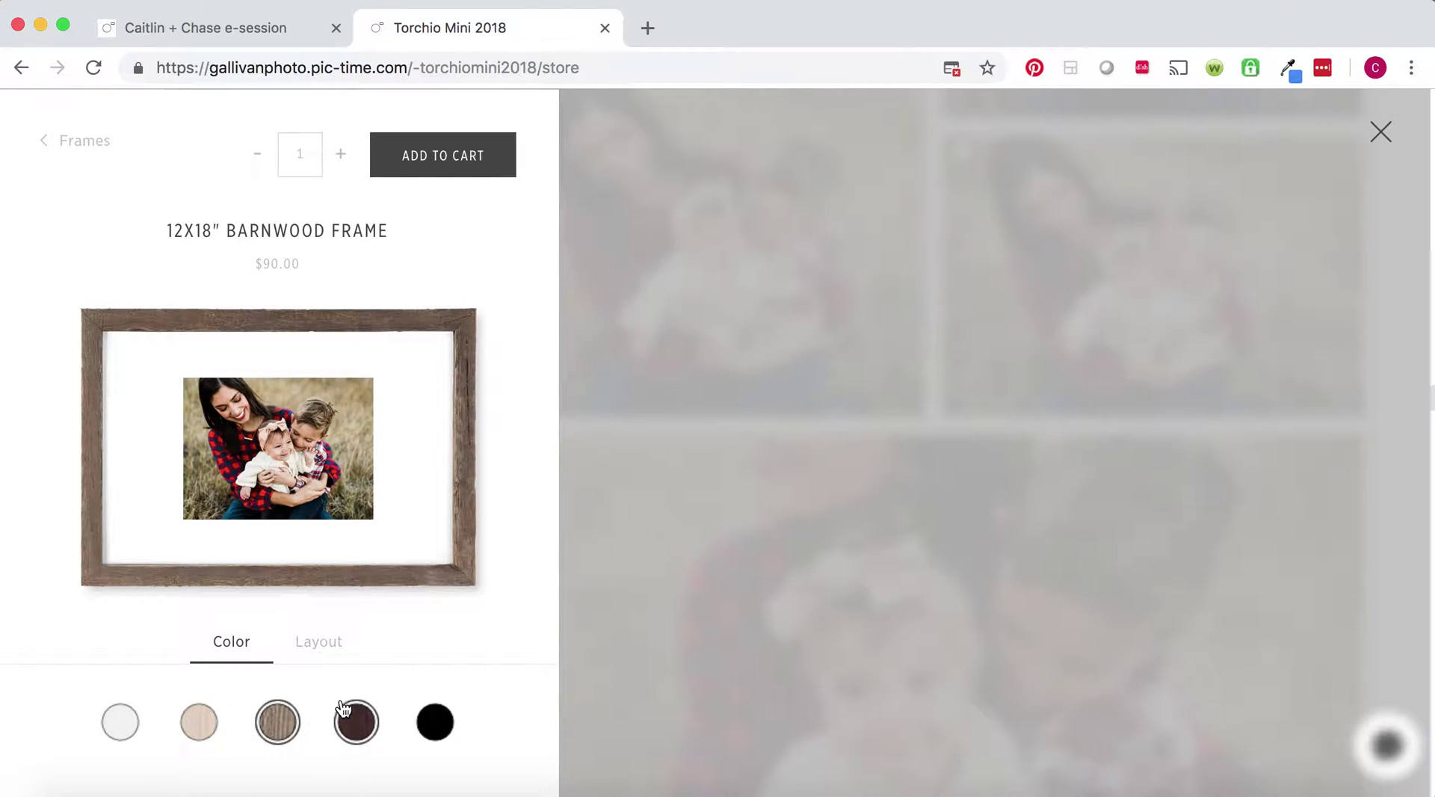
{"action": "left_click", "coordinate": [356, 716]}
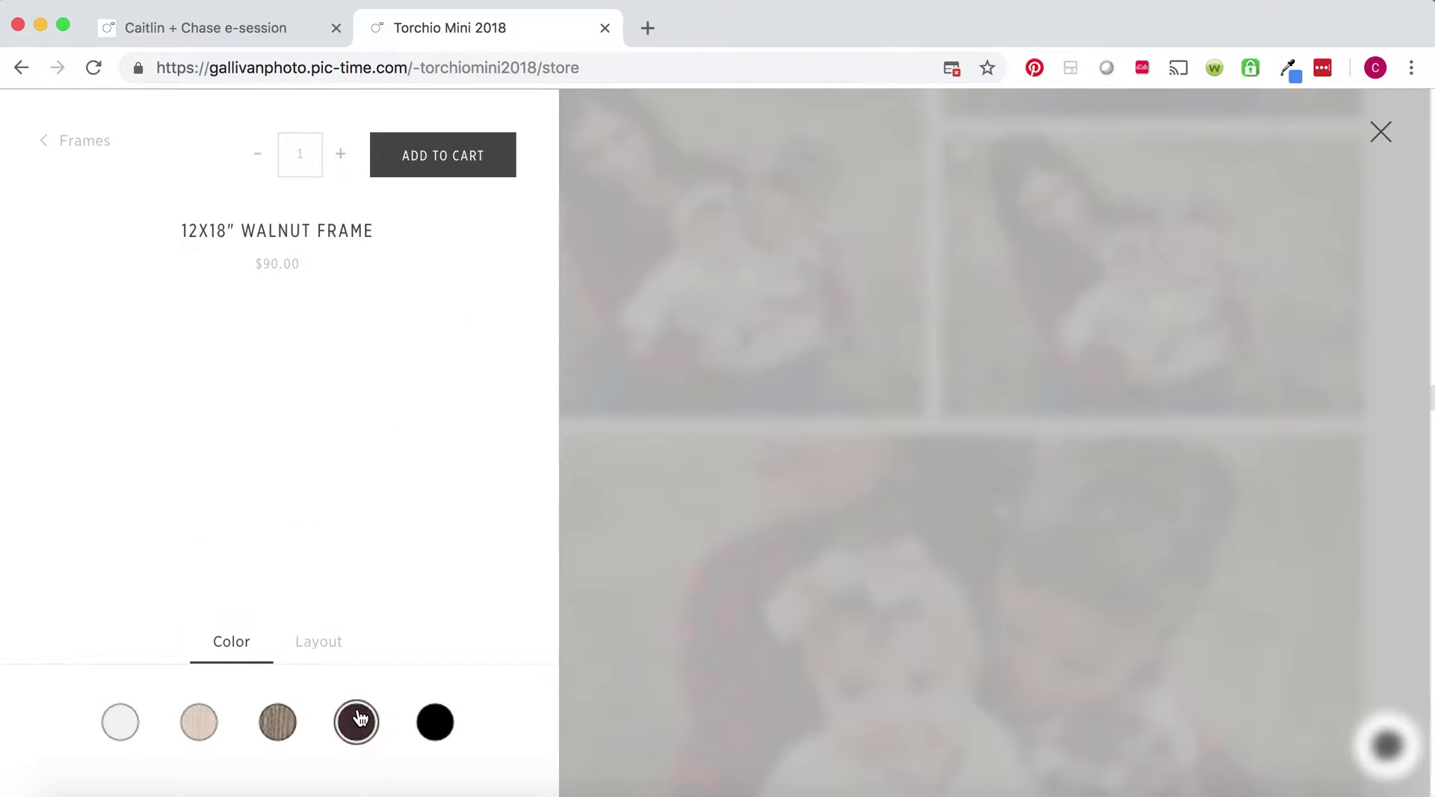
{"action": "left_click", "coordinate": [435, 723]}
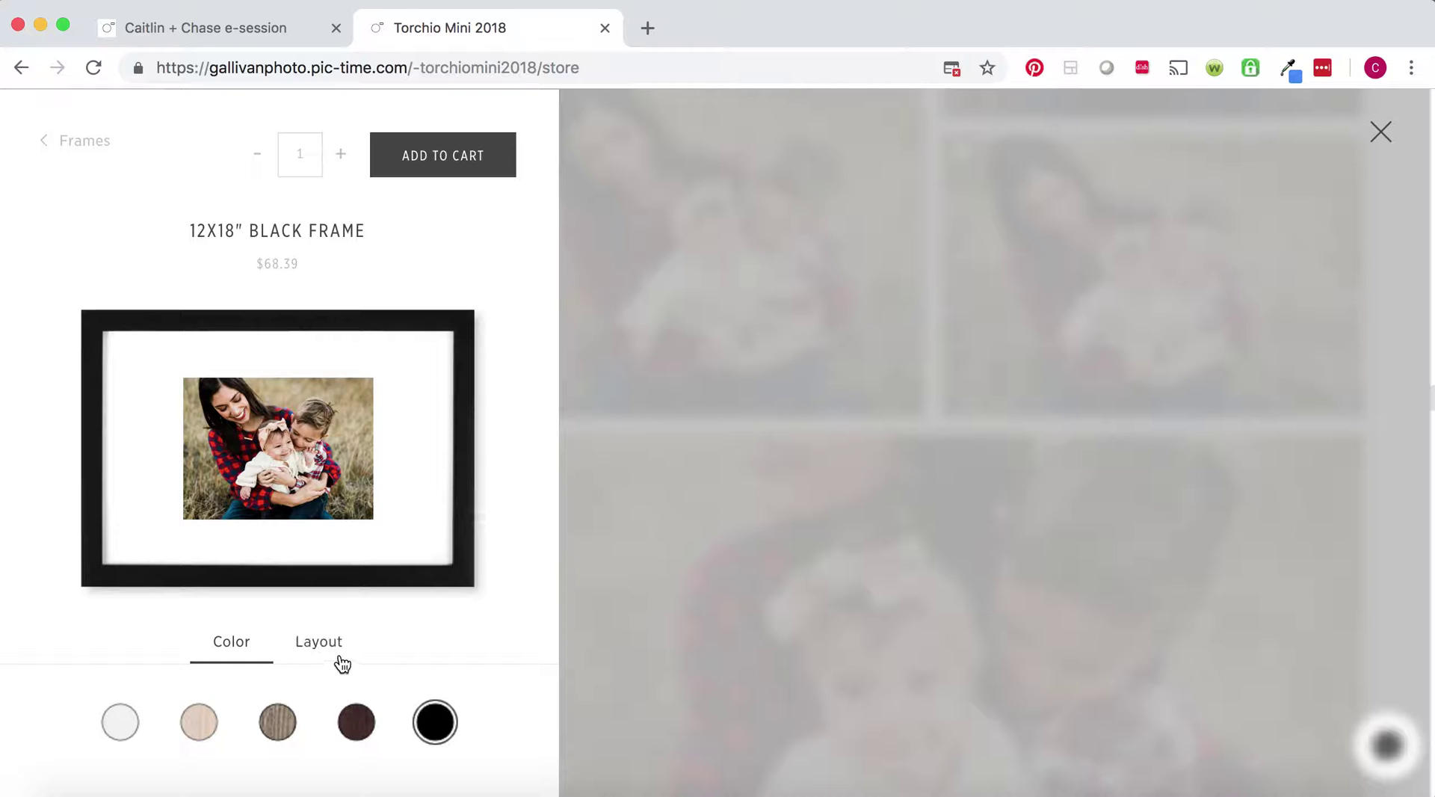
Preview the square, wide, classic matted and full-bleed layouts for the 12x18" Black frame, ending on the fourth, matted layout.
{"action": "left_click", "coordinate": [331, 654]}
{"action": "left_click", "coordinate": [343, 719]}
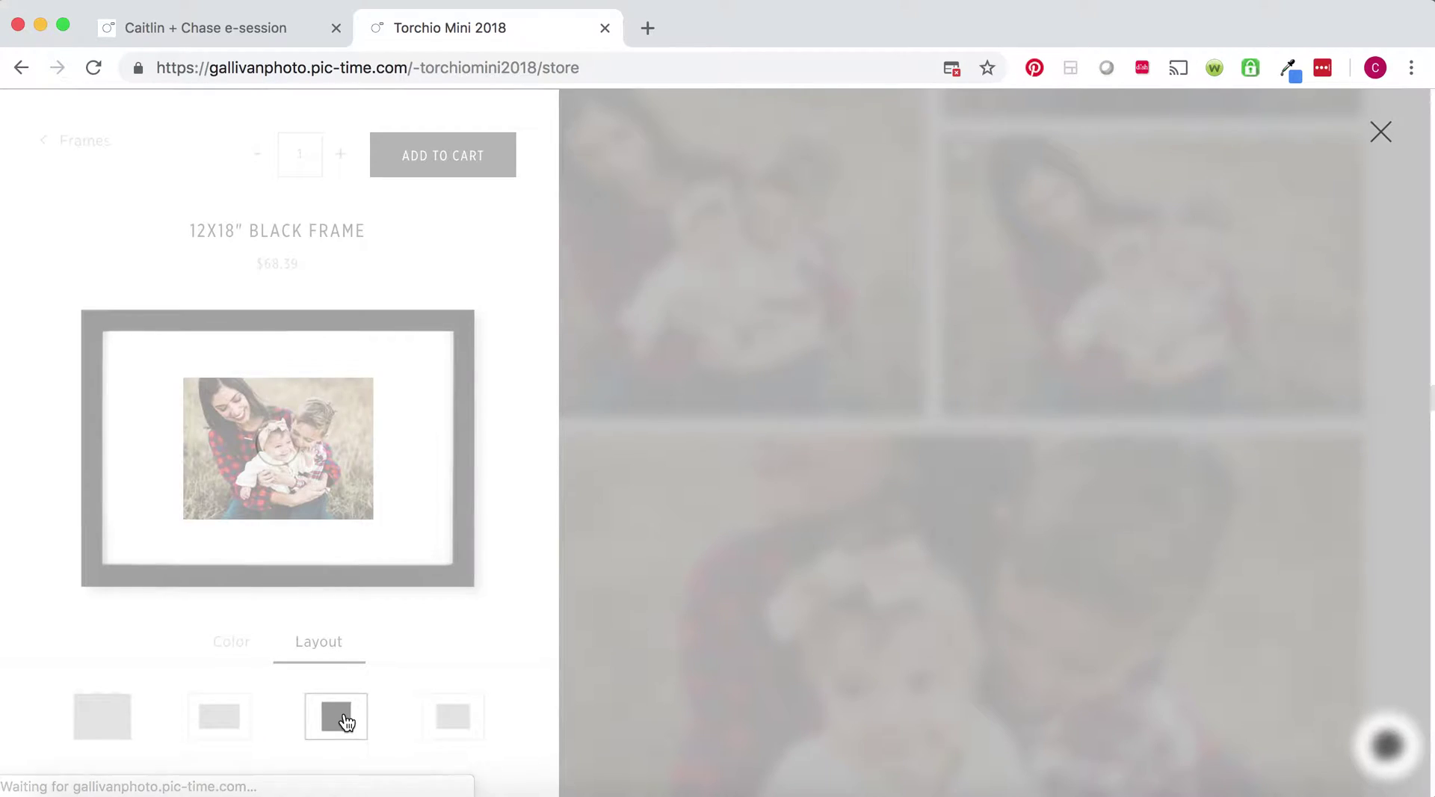
{"action": "left_click", "coordinate": [217, 716]}
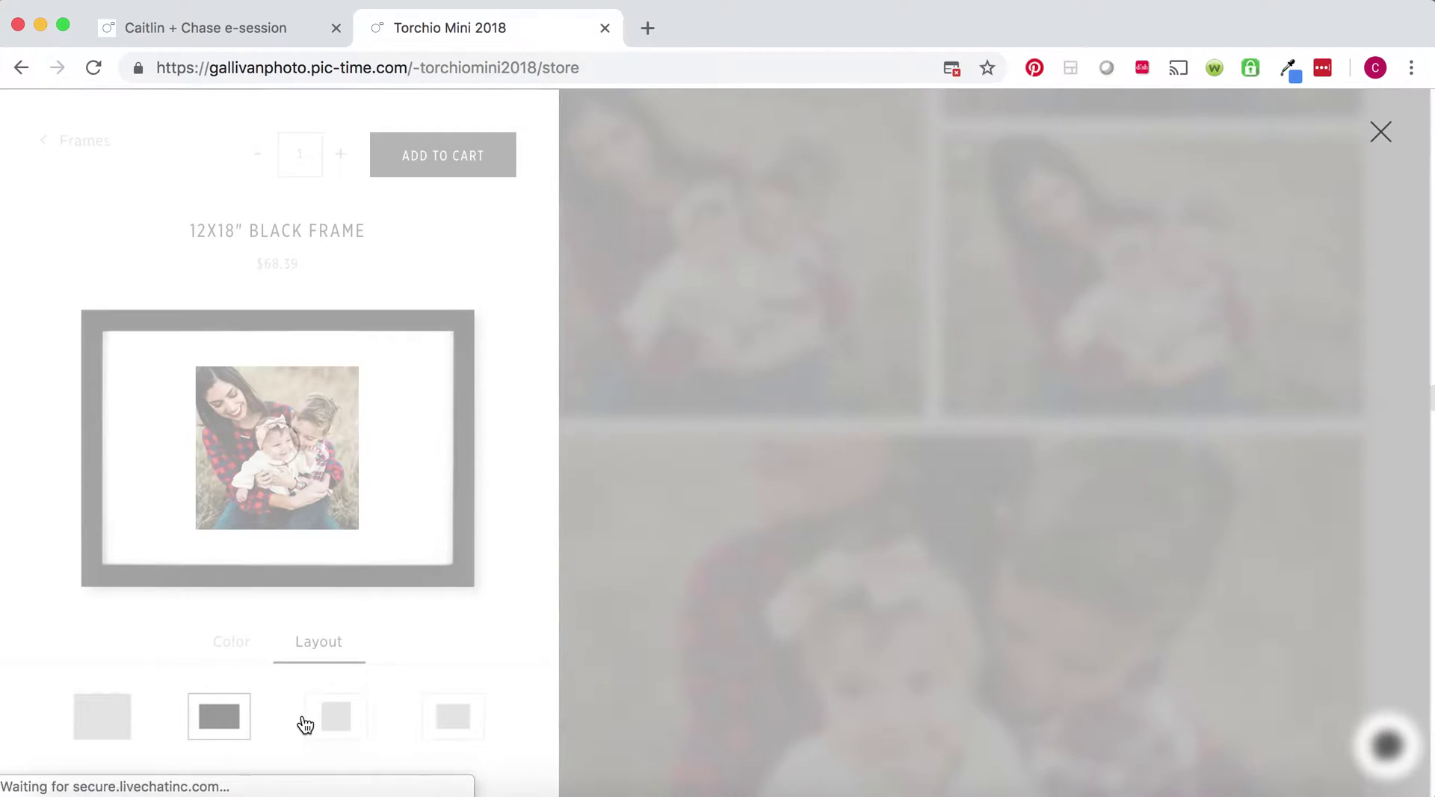
{"action": "left_click", "coordinate": [441, 717]}
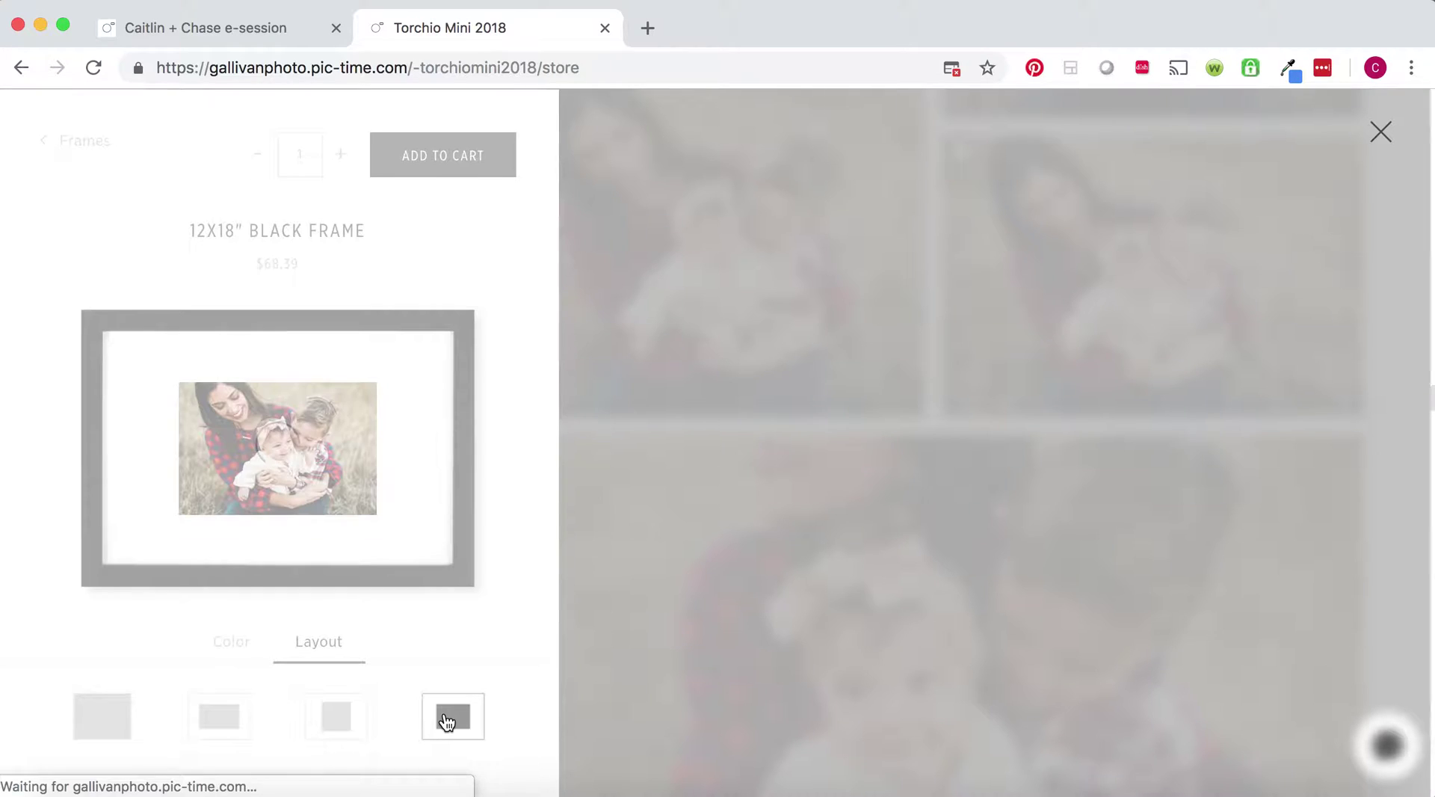
{"action": "left_click", "coordinate": [102, 715]}
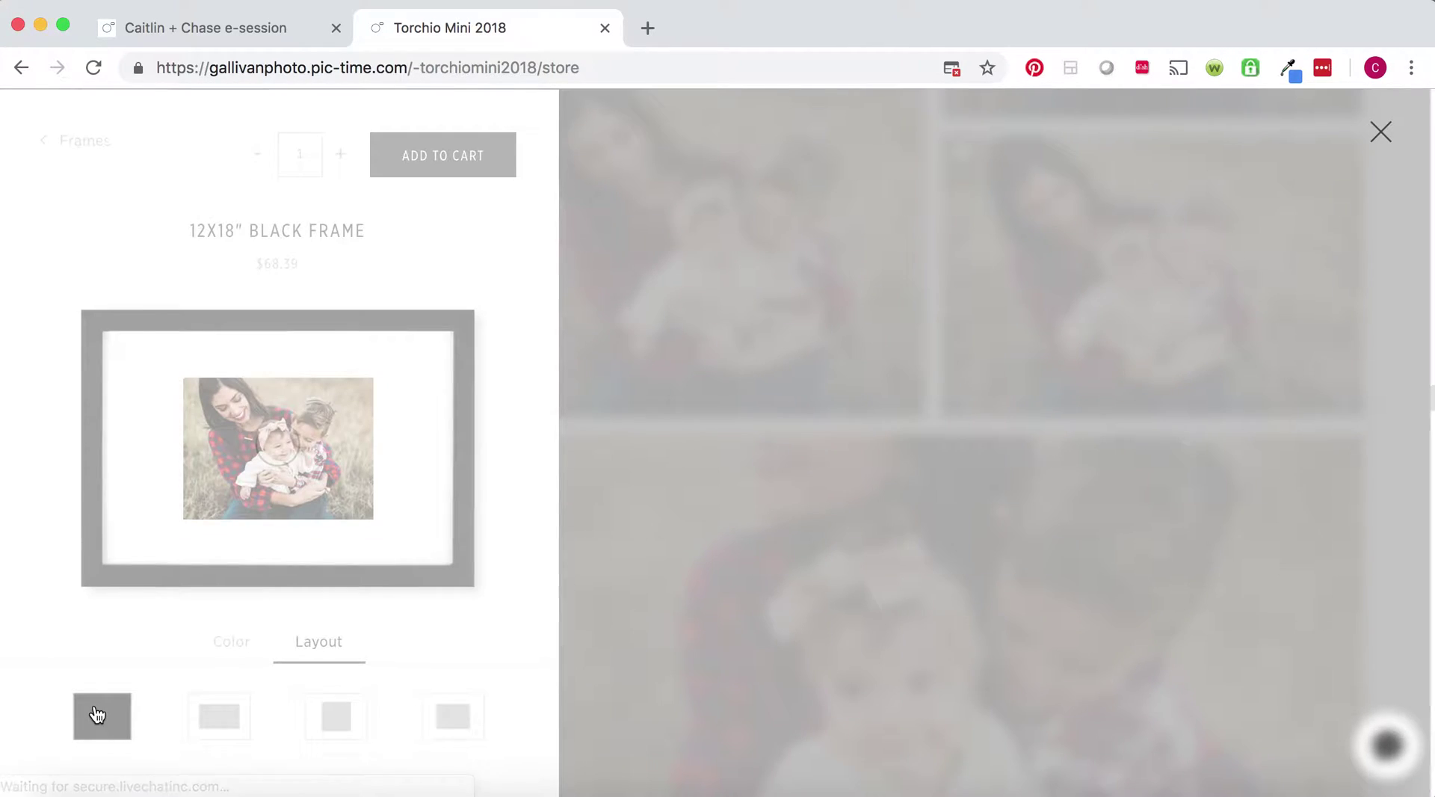
{"action": "left_click", "coordinate": [458, 721]}
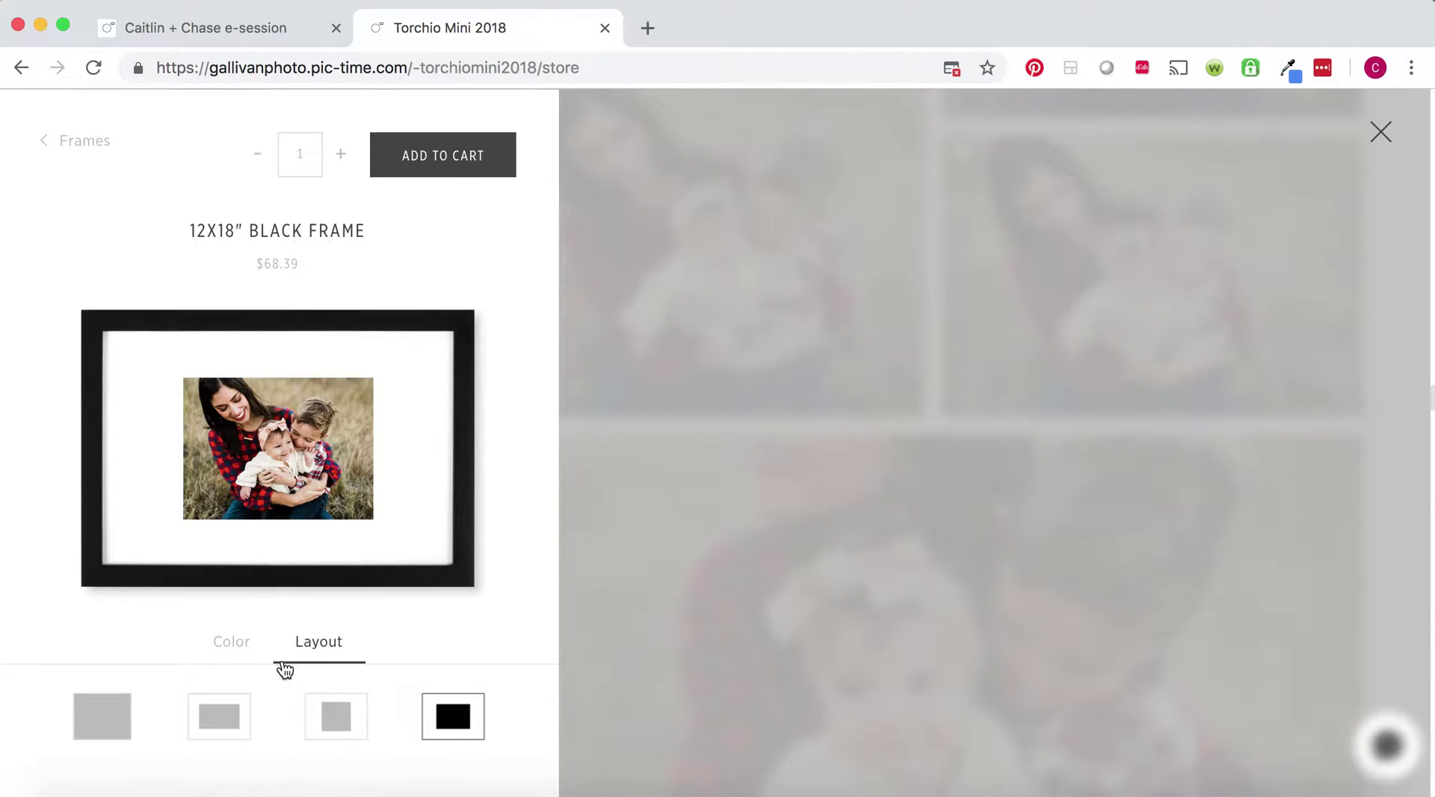
Set the 12x18" frame's color to Barnwood and add one to the cart.
{"action": "left_click", "coordinate": [219, 643]}
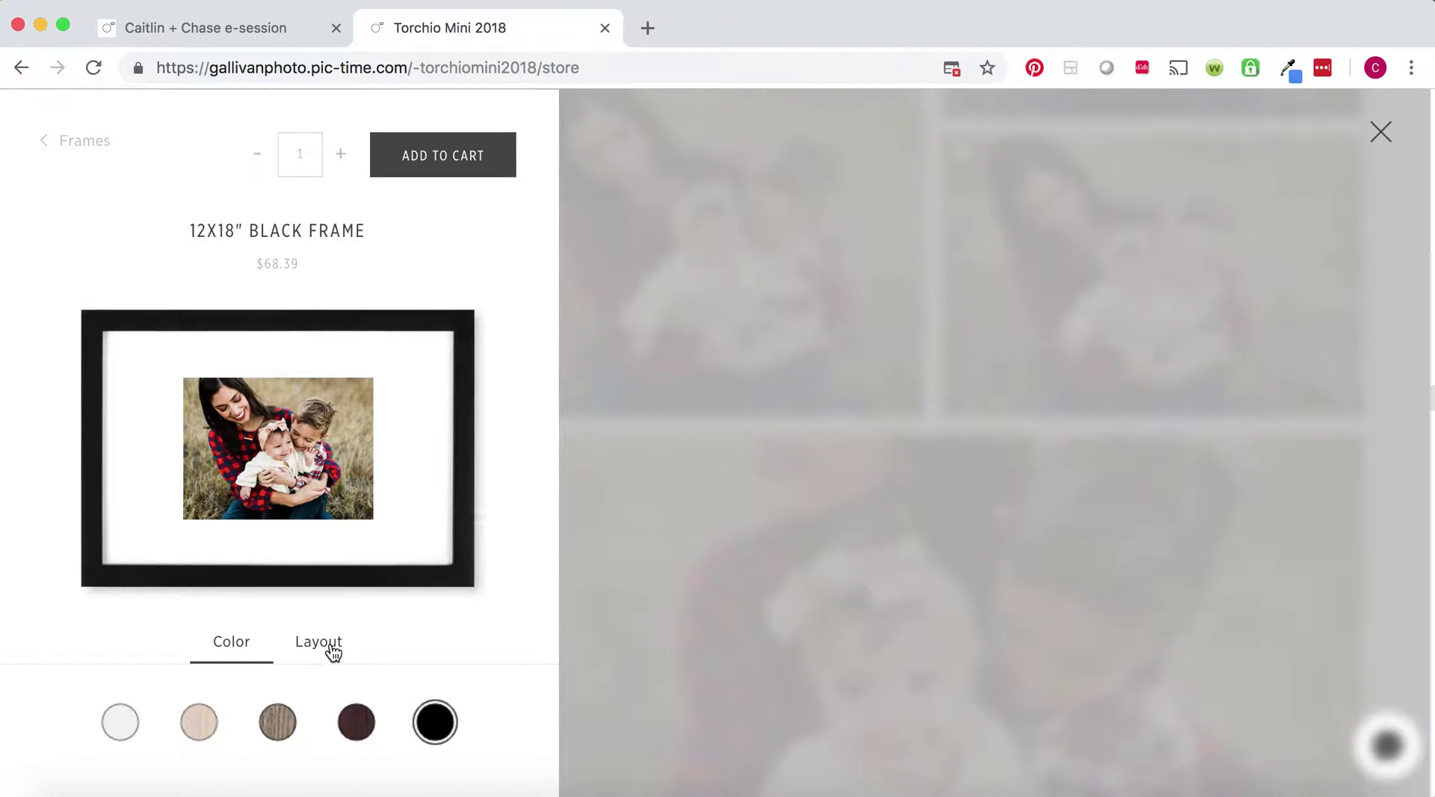
{"action": "left_click", "coordinate": [288, 723]}
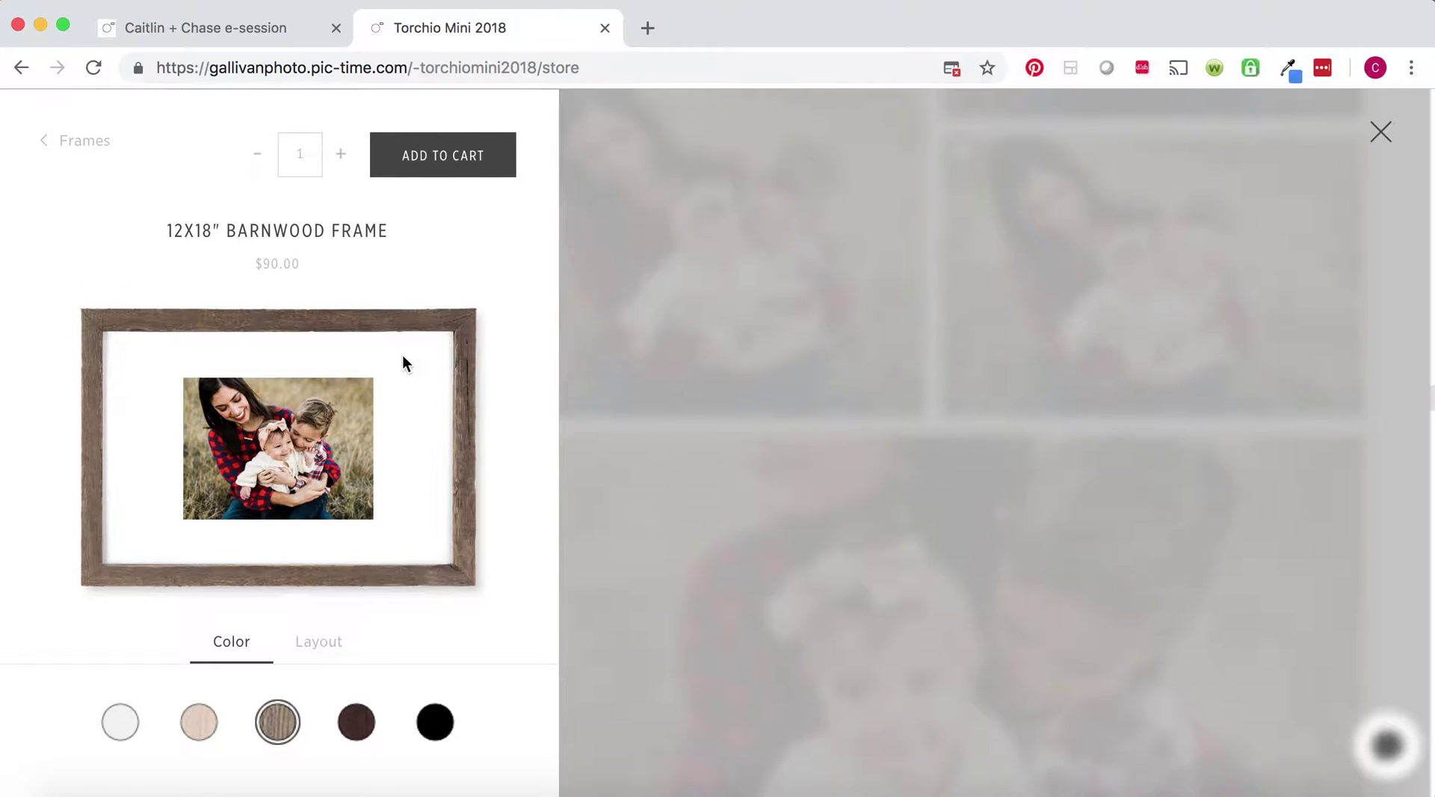
{"action": "left_click", "coordinate": [455, 171]}
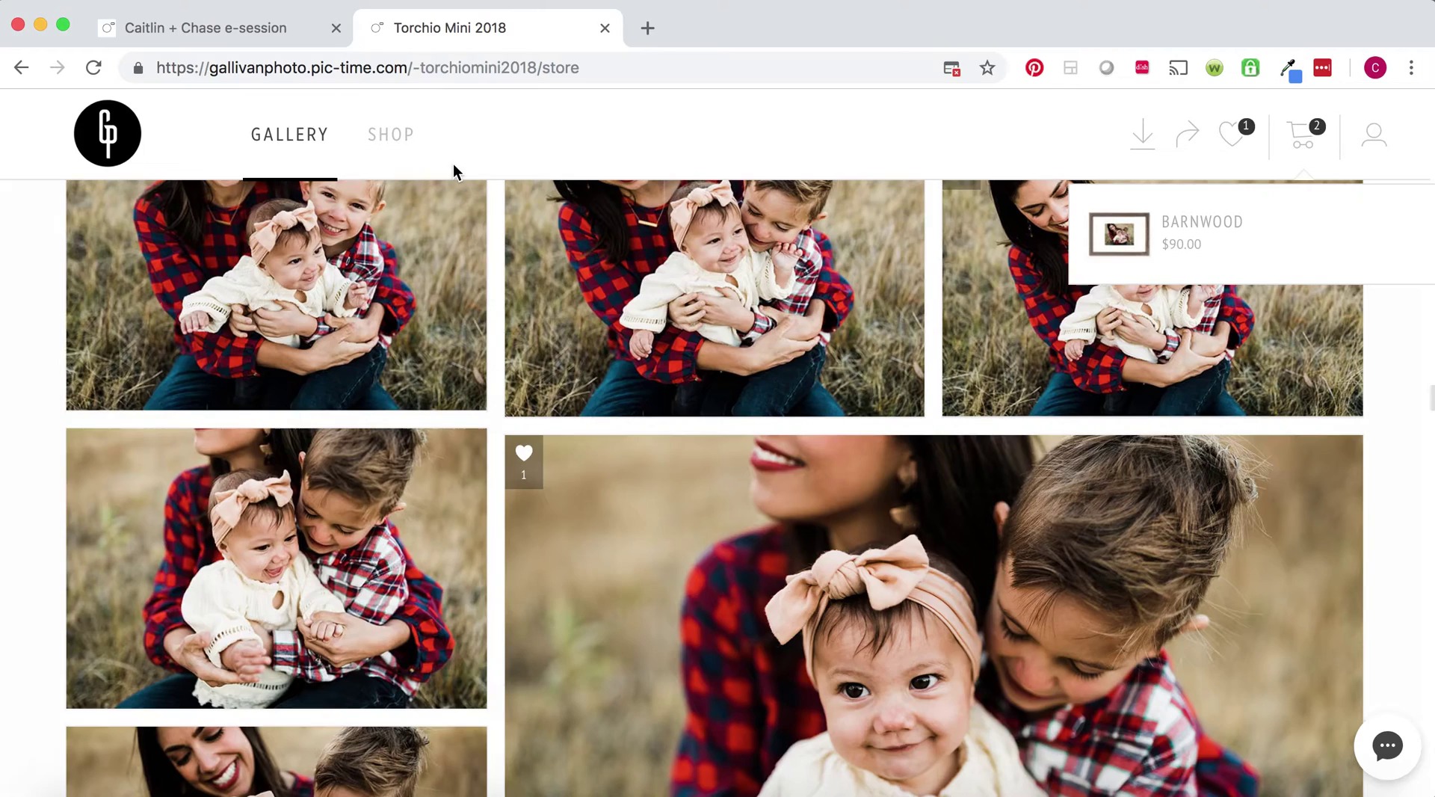
Open the shopping cart and review its items, subtotal, shipping and coupon sections.
{"action": "left_click", "coordinate": [1303, 142]}
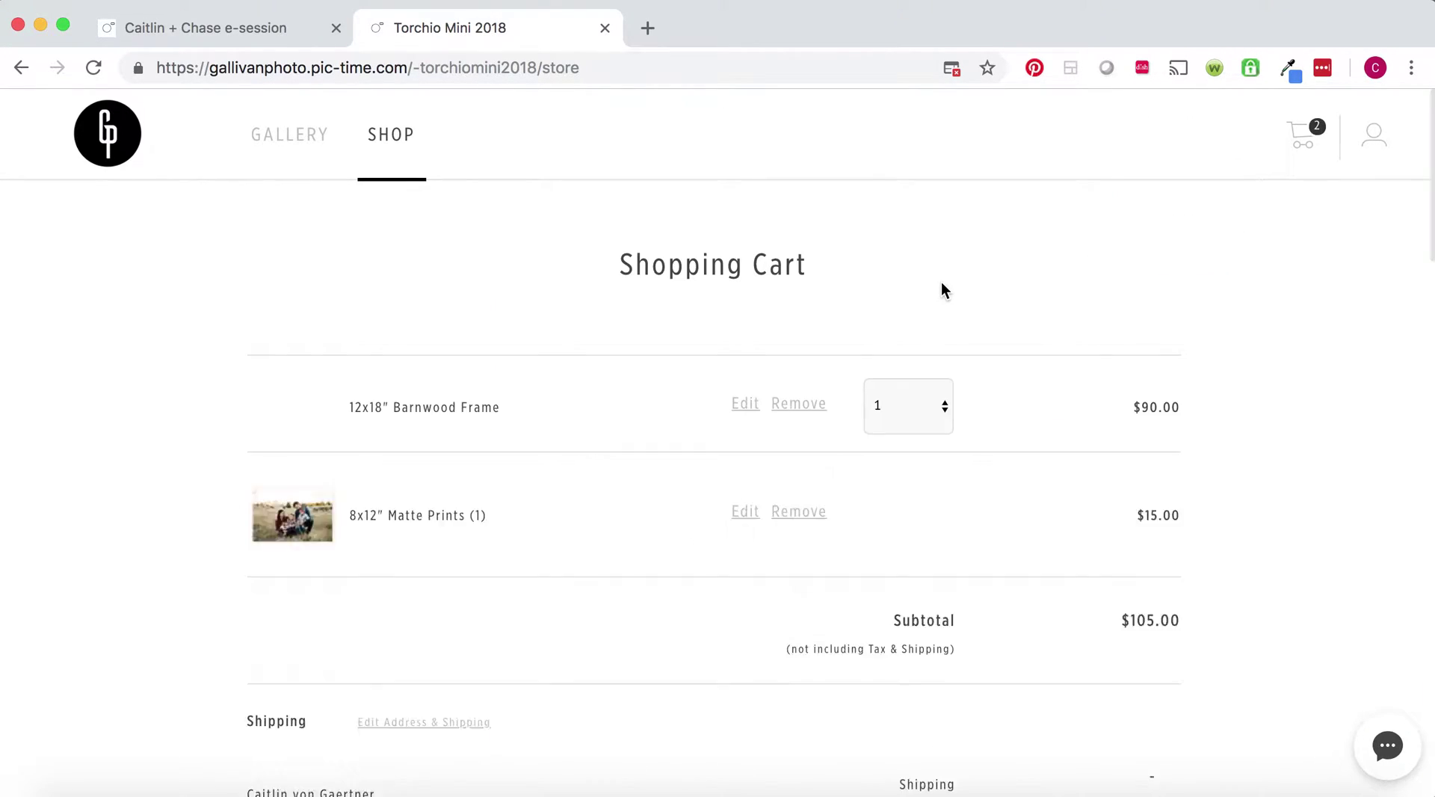
{"action": "scroll", "coordinate": [1007, 446], "scroll_direction": "down", "scroll_amount": 6}
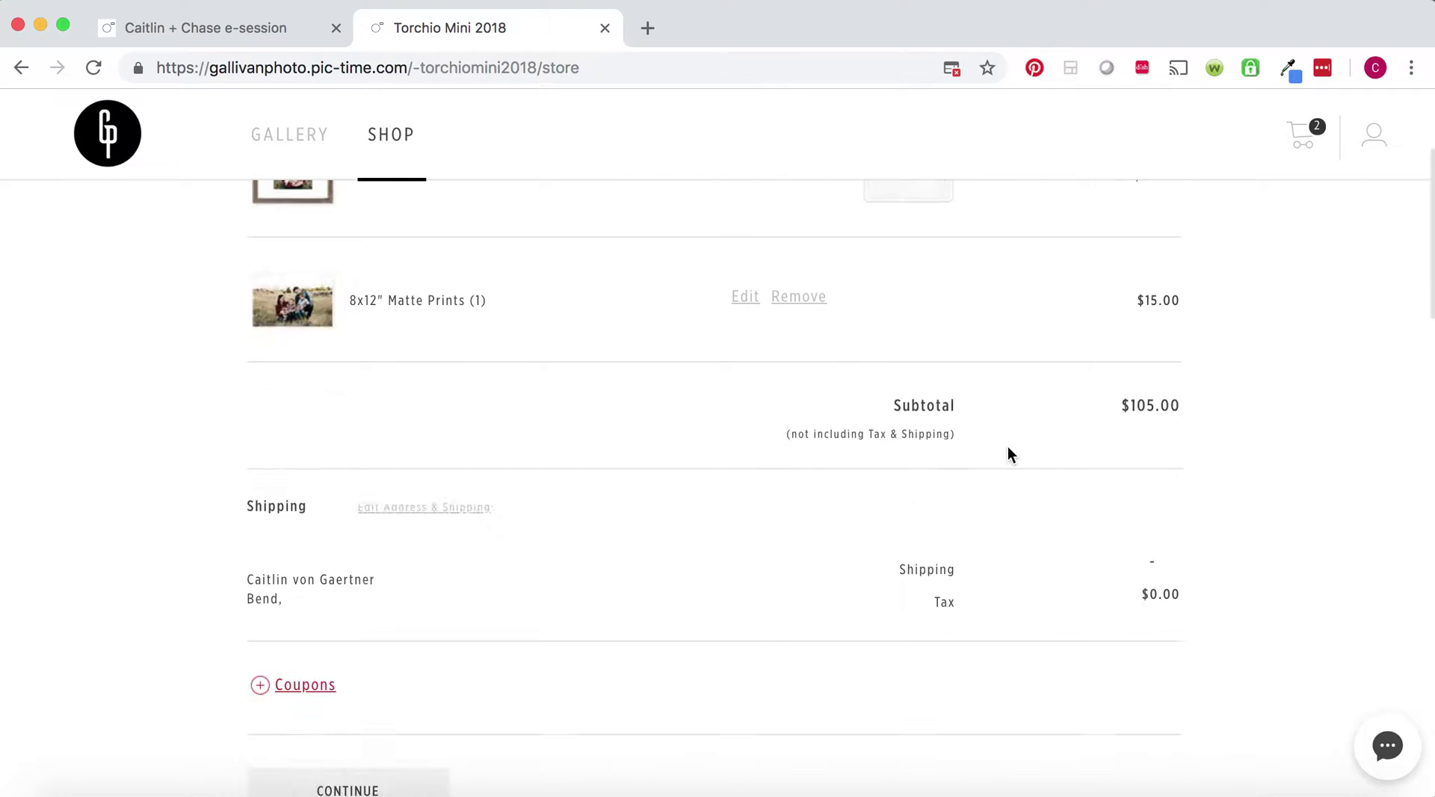
{"action": "scroll", "coordinate": [1007, 449], "scroll_direction": "up", "scroll_amount": 6}
{"action": "scroll", "coordinate": [714, 327], "scroll_direction": "down", "scroll_amount": 5}
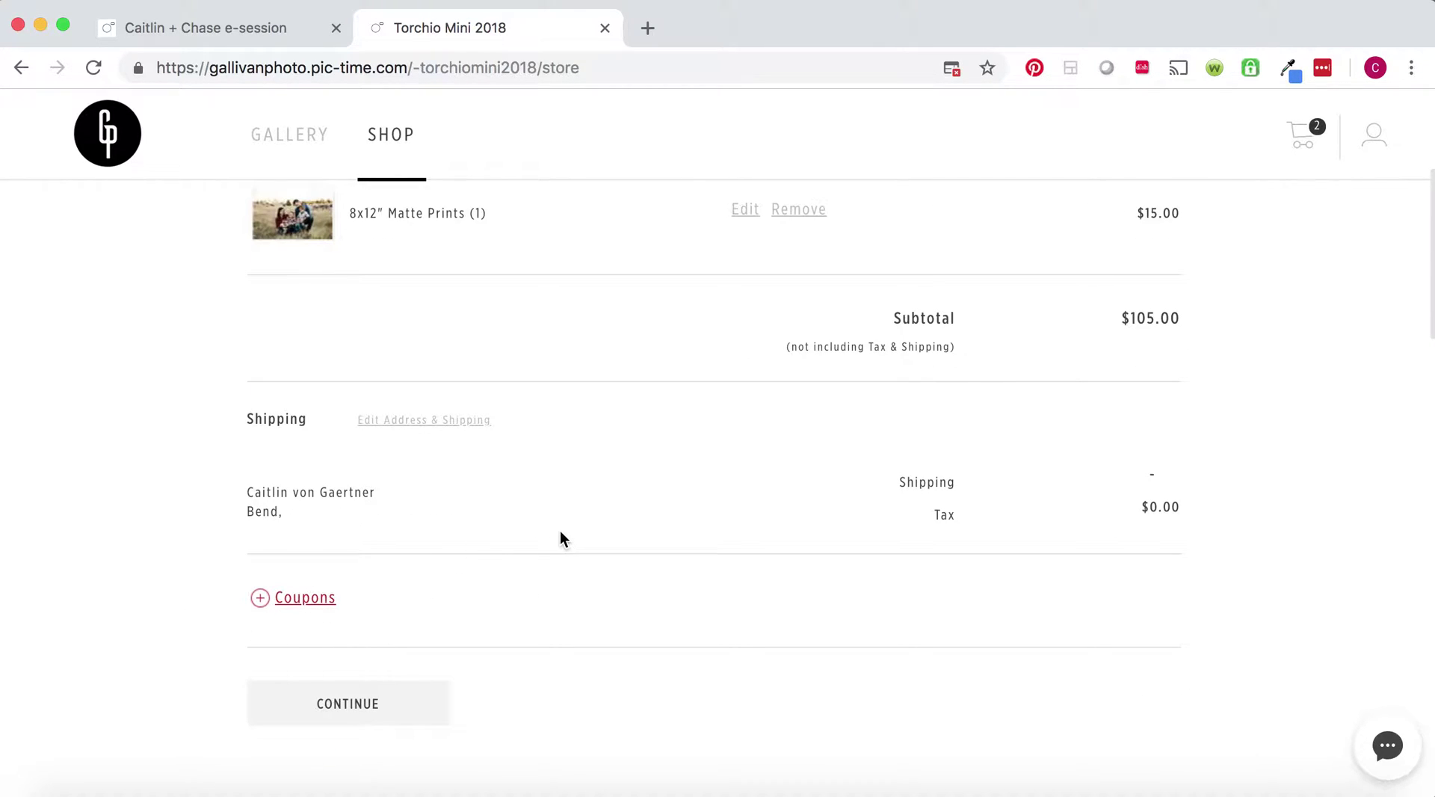
{"action": "scroll", "coordinate": [560, 534], "scroll_direction": "down", "scroll_amount": 1}
{"action": "scroll", "coordinate": [558, 540], "scroll_direction": "up", "scroll_amount": 6}
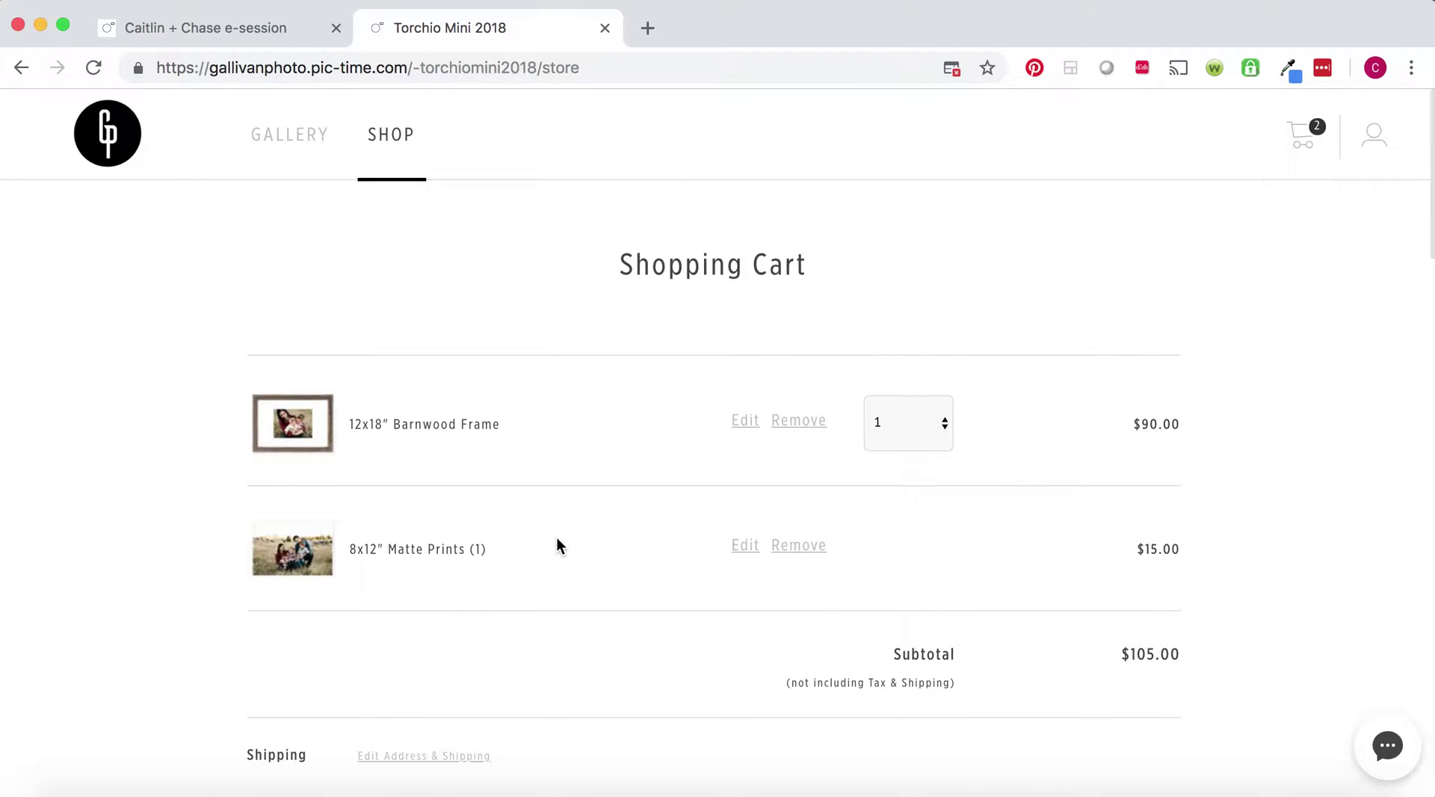
{"action": "scroll", "coordinate": [558, 540], "scroll_direction": "down", "scroll_amount": 8}
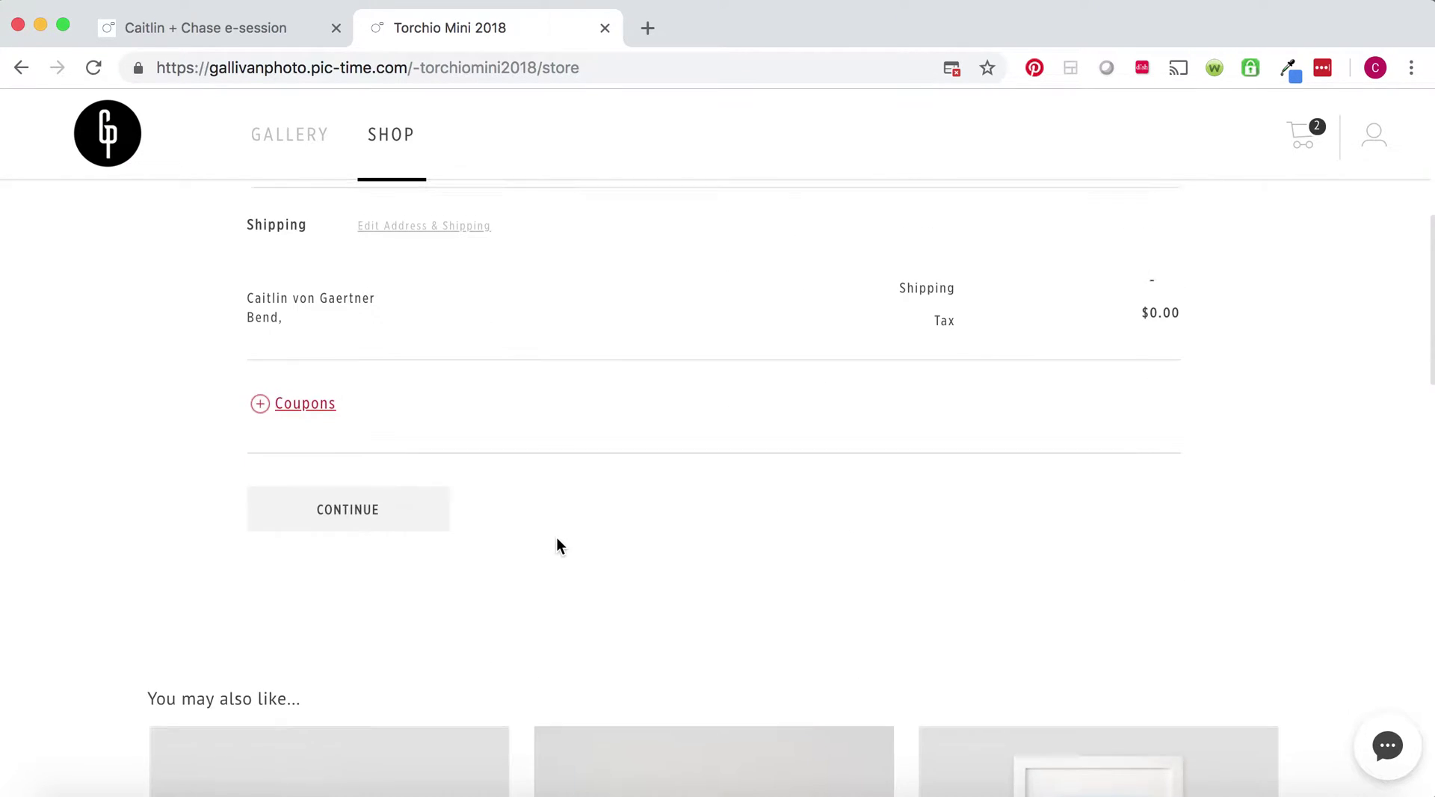
{"action": "scroll", "coordinate": [558, 538], "scroll_direction": "up", "scroll_amount": 8}
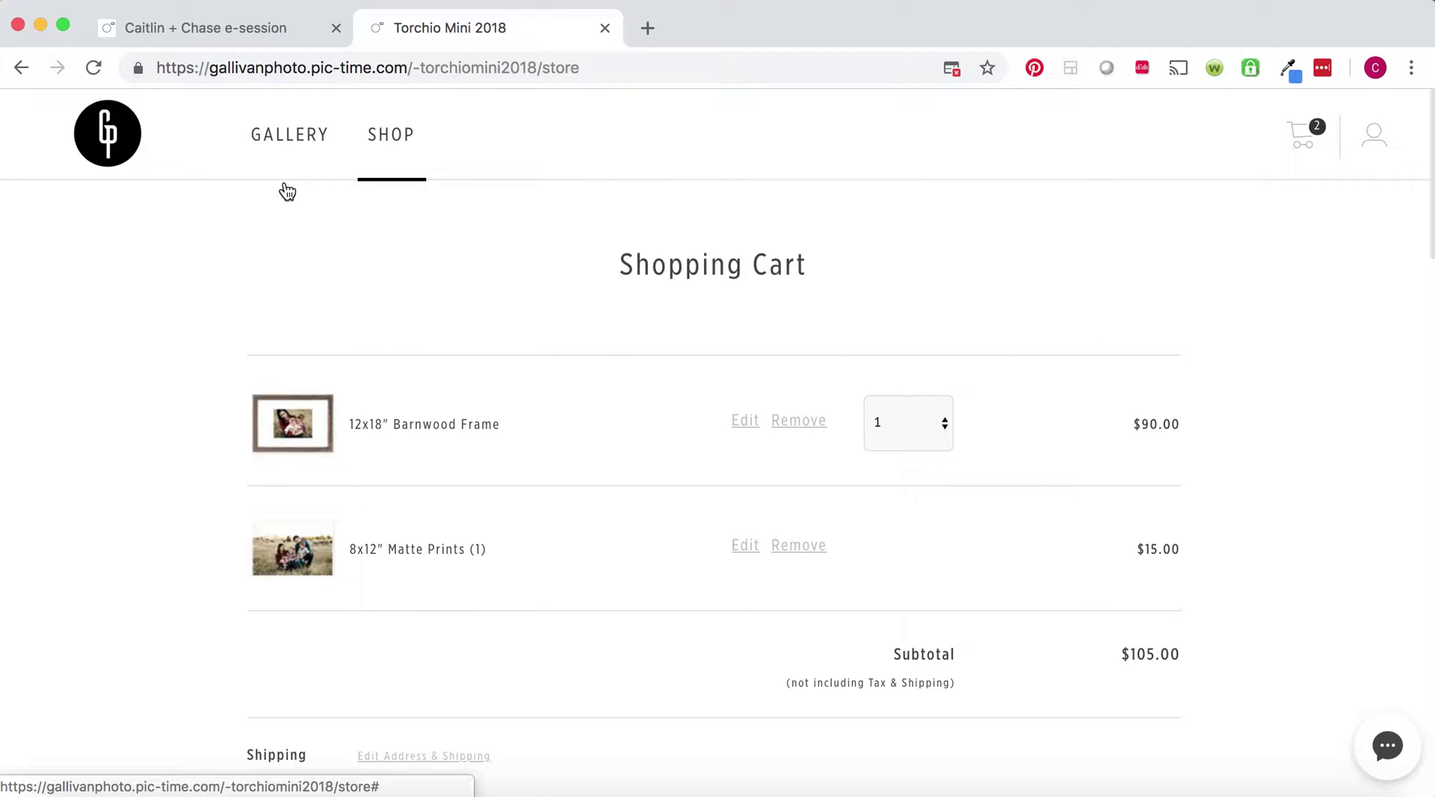
Return to the photo gallery, reveal the shop's product categories, and open the store page.
{"action": "left_click", "coordinate": [298, 142]}
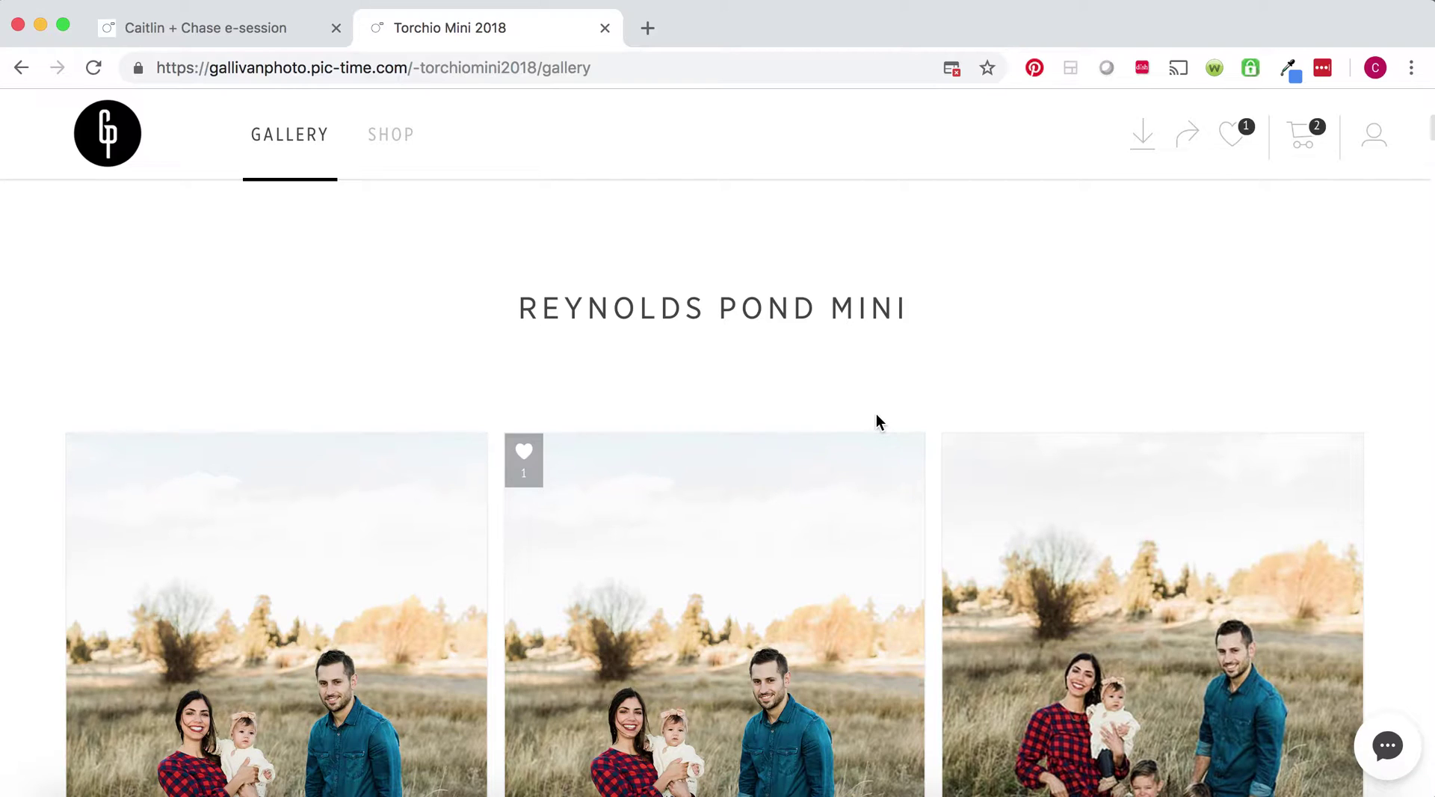
{"action": "mouse_move", "coordinate": [366, 181]}
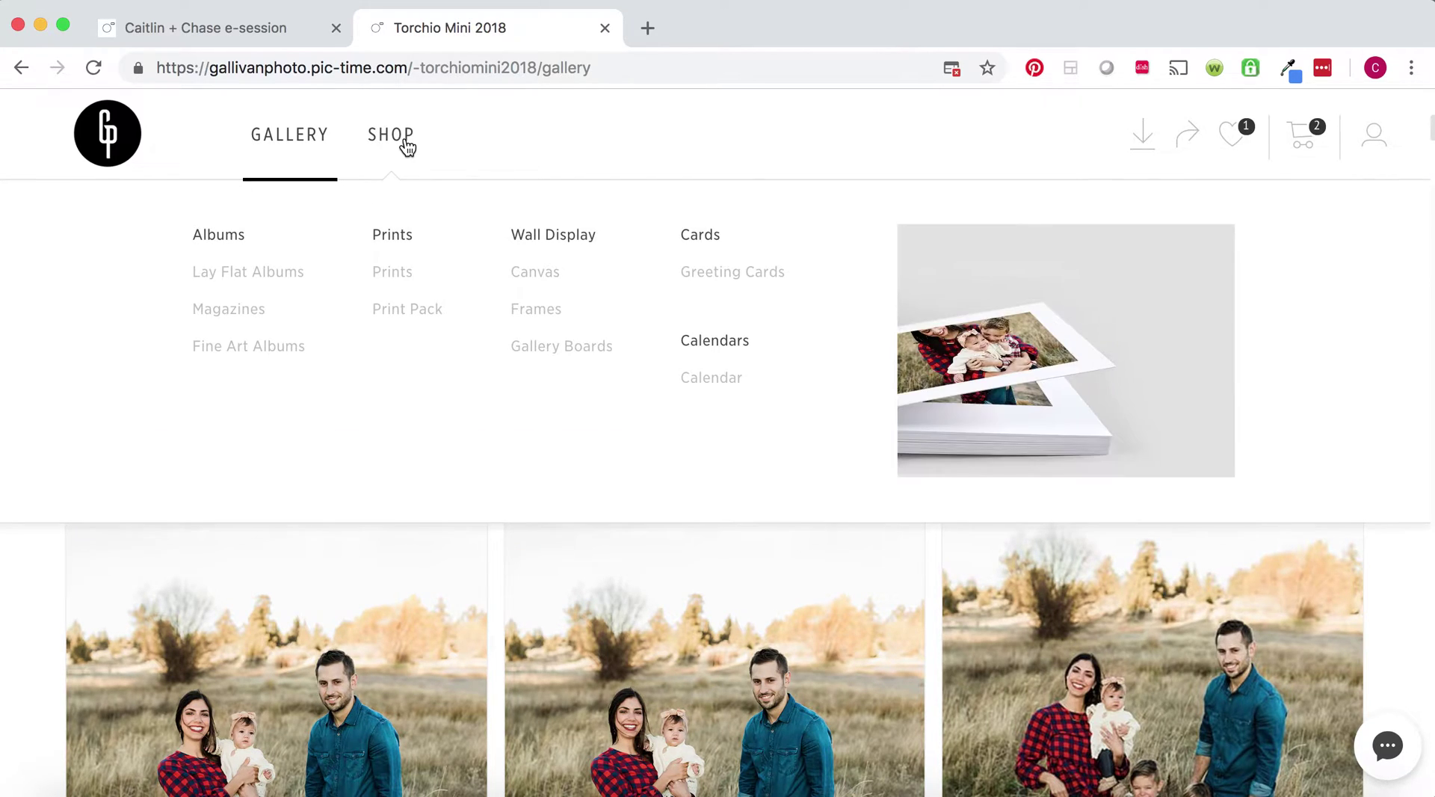
{"action": "left_click", "coordinate": [815, 265]}
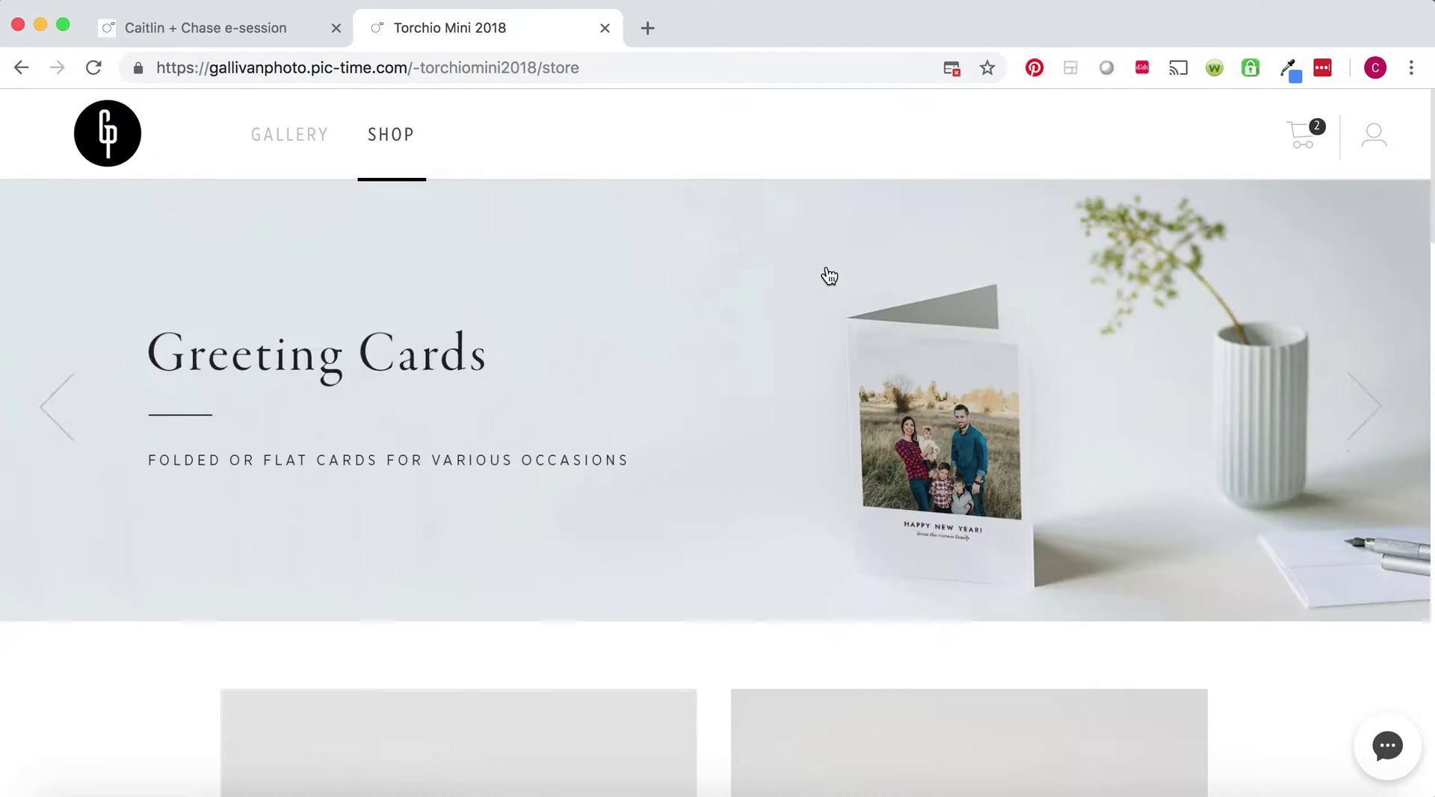
Browse the store's product categories and open the Frames product.
{"action": "scroll", "coordinate": [1099, 369], "scroll_direction": "down", "scroll_amount": 5}
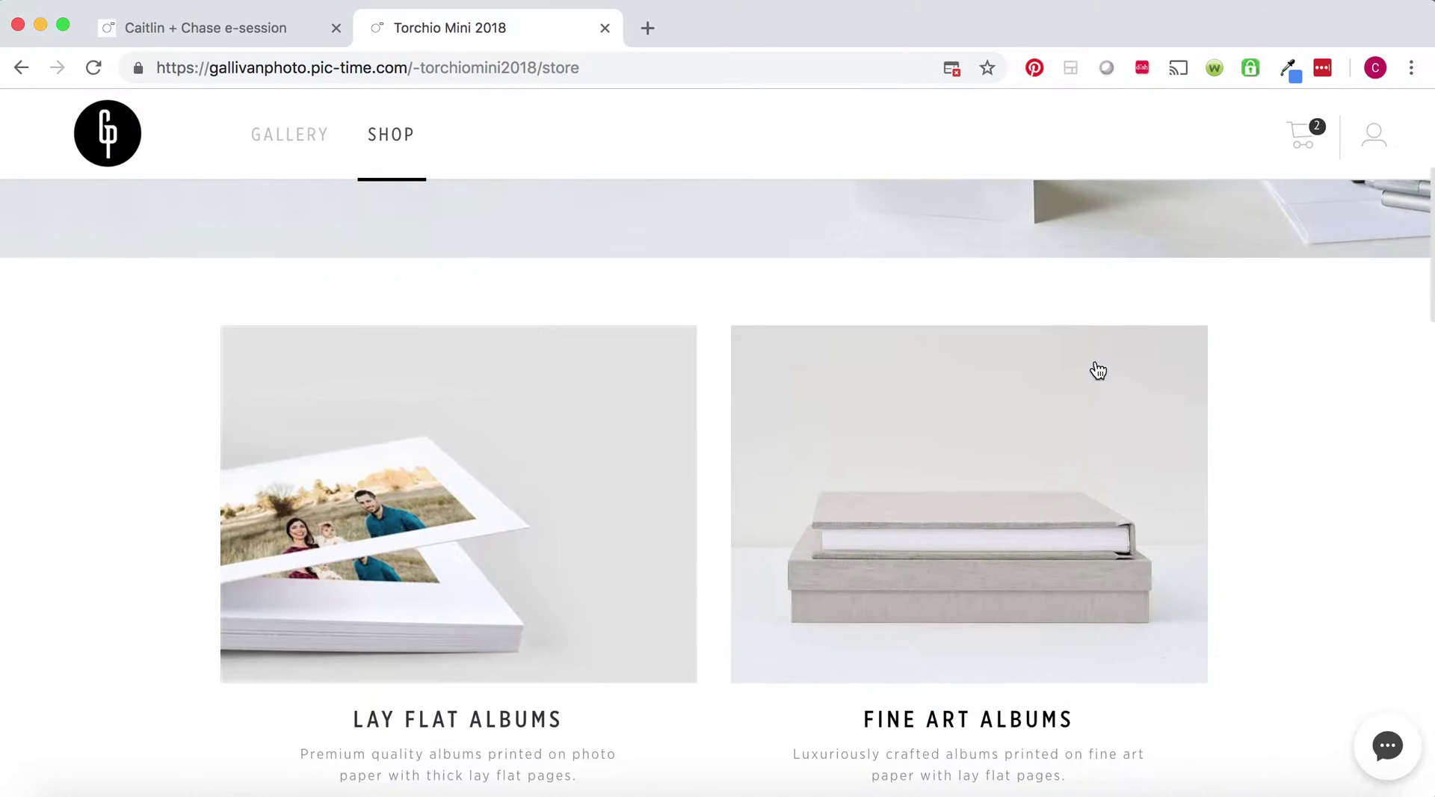
{"action": "scroll", "coordinate": [1098, 369], "scroll_direction": "down", "scroll_amount": 4}
{"action": "scroll", "coordinate": [1212, 404], "scroll_direction": "up", "scroll_amount": 2}
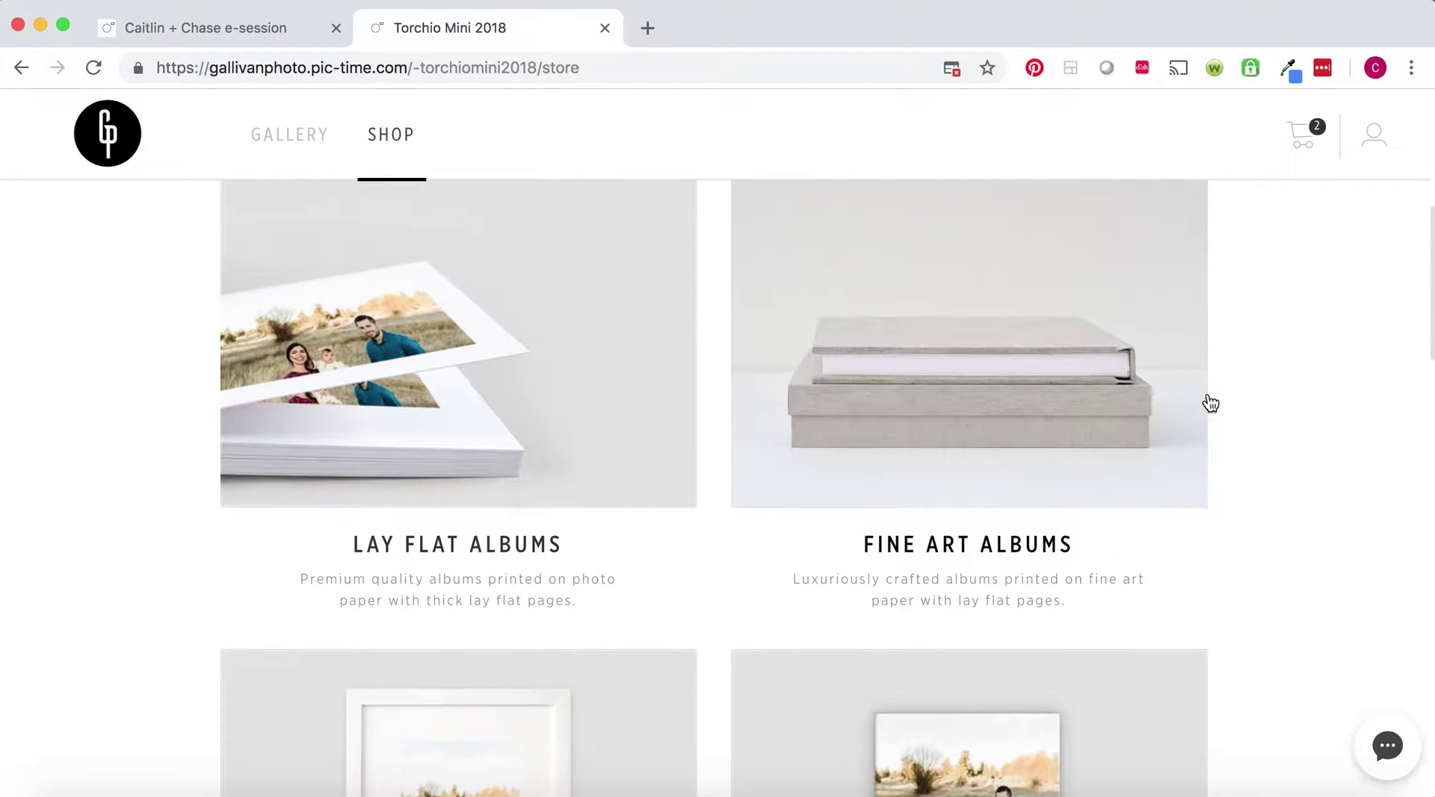
{"action": "scroll", "coordinate": [936, 455], "scroll_direction": "down", "scroll_amount": 8}
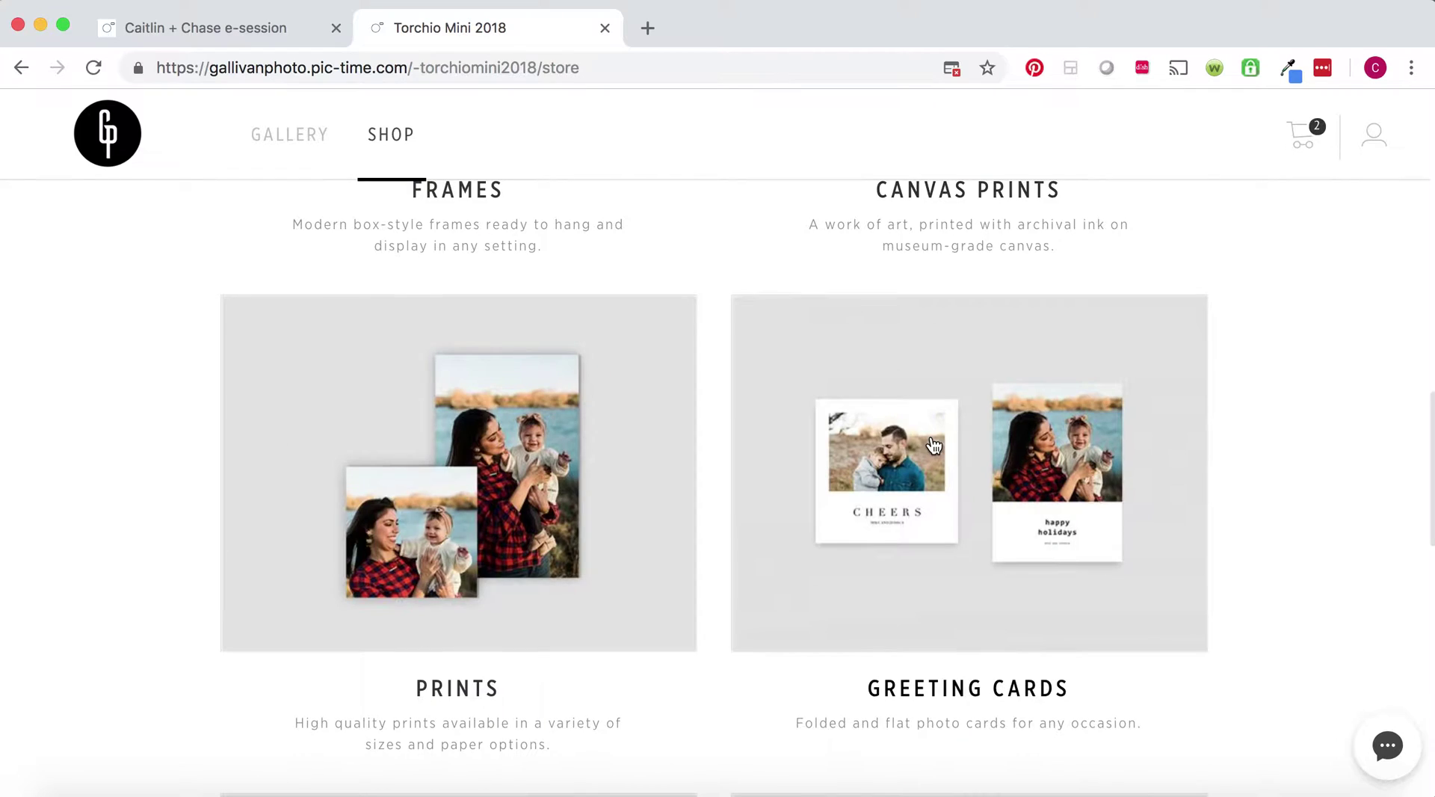
{"action": "scroll", "coordinate": [935, 446], "scroll_direction": "up", "scroll_amount": 4}
{"action": "left_click", "coordinate": [469, 374]}
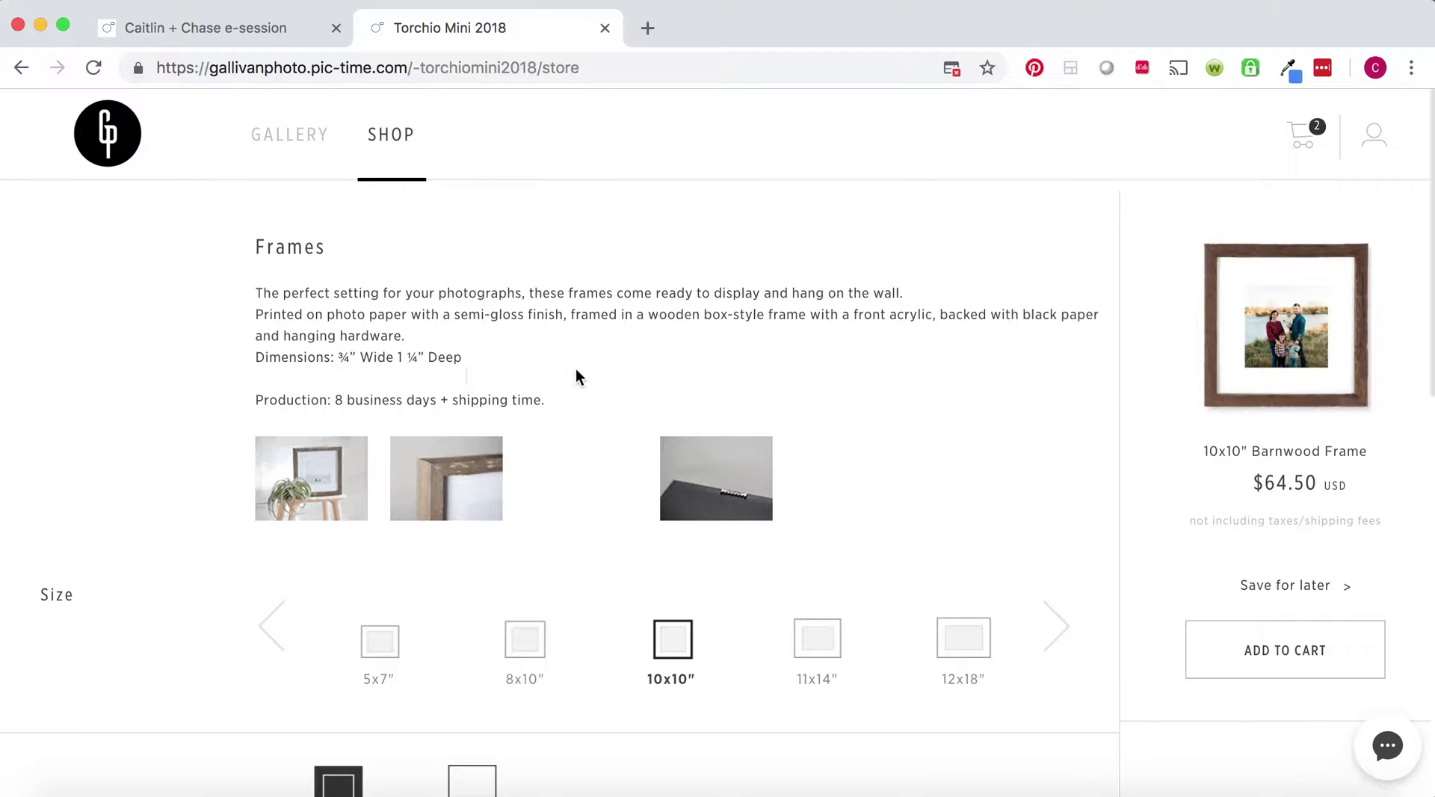
Review the frame options and place a portrait of the father holding the baby in the 10x10" Barnwood frame.
{"action": "scroll", "coordinate": [866, 404], "scroll_direction": "down", "scroll_amount": 5}
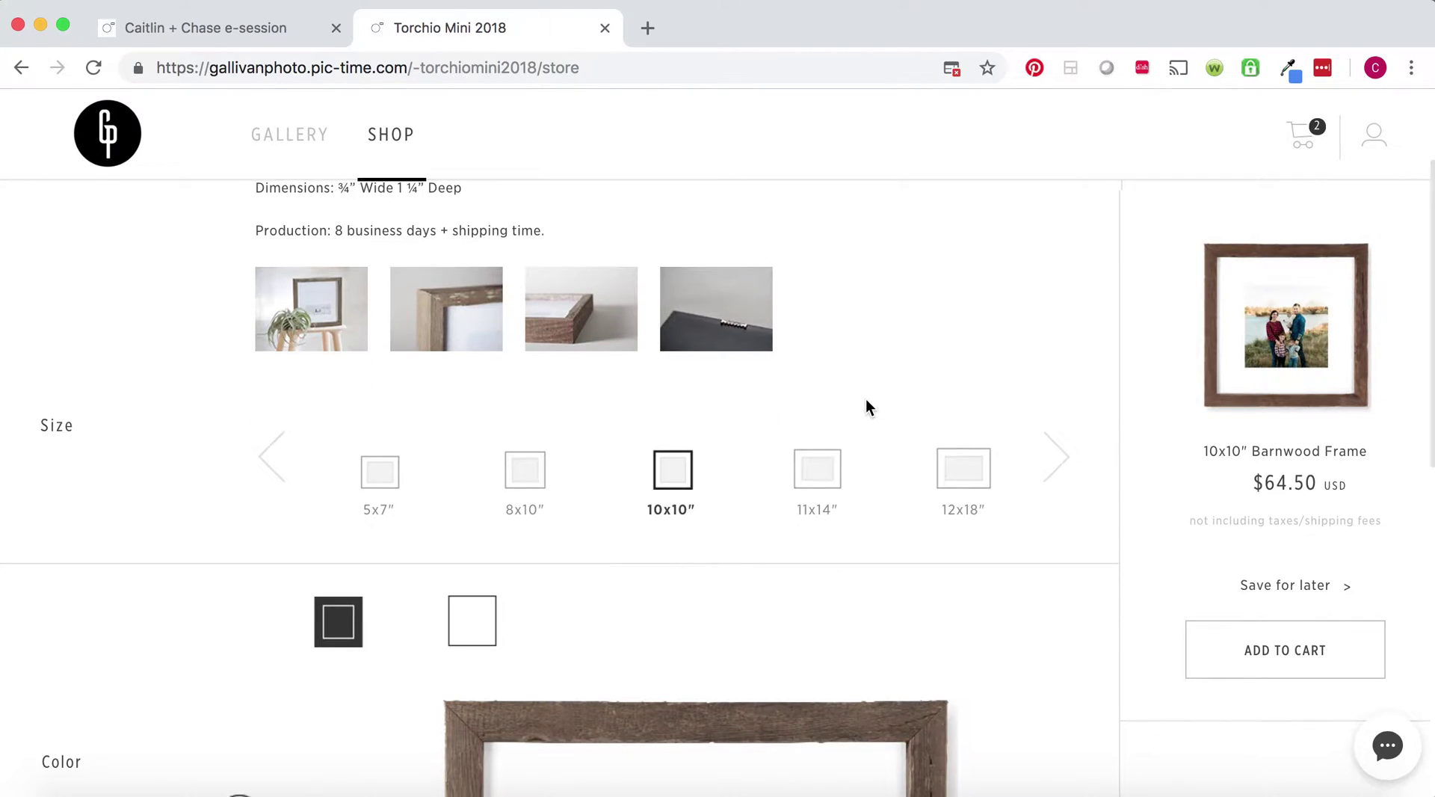
{"action": "scroll", "coordinate": [866, 403], "scroll_direction": "up", "scroll_amount": 5}
{"action": "scroll", "coordinate": [865, 404], "scroll_direction": "down", "scroll_amount": 10}
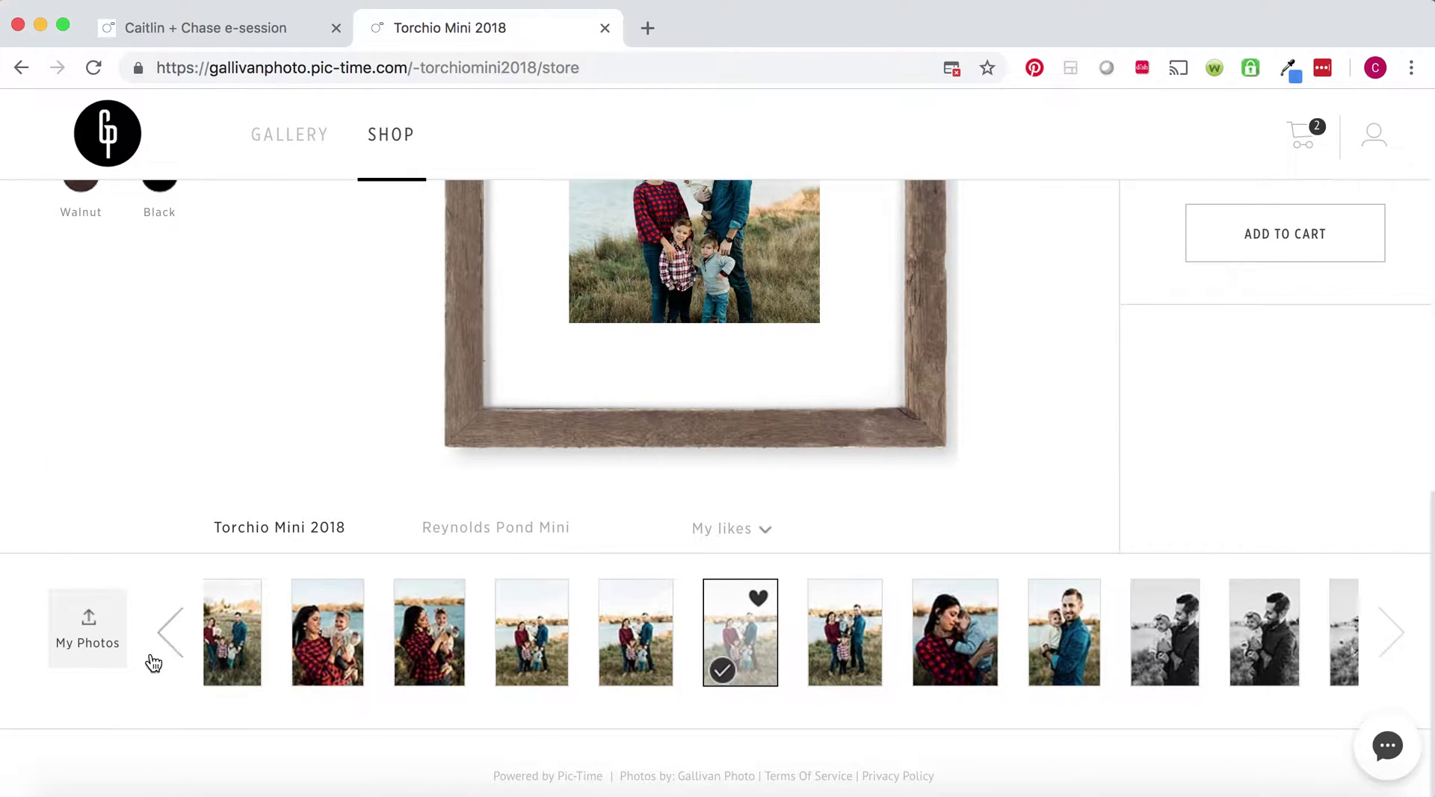
{"action": "left_click", "coordinate": [173, 641]}
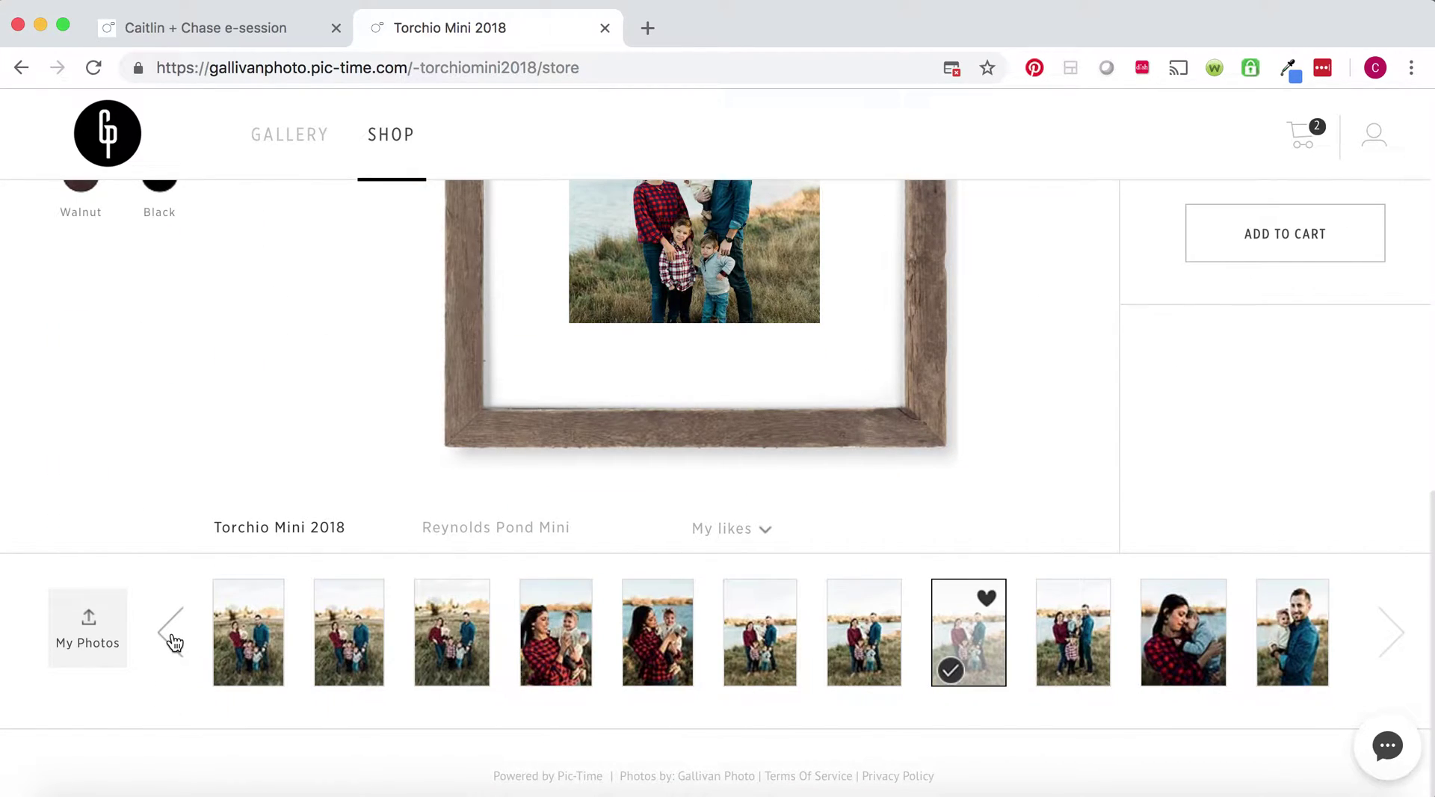
{"action": "left_click", "coordinate": [1398, 633]}
{"action": "left_click", "coordinate": [557, 635]}
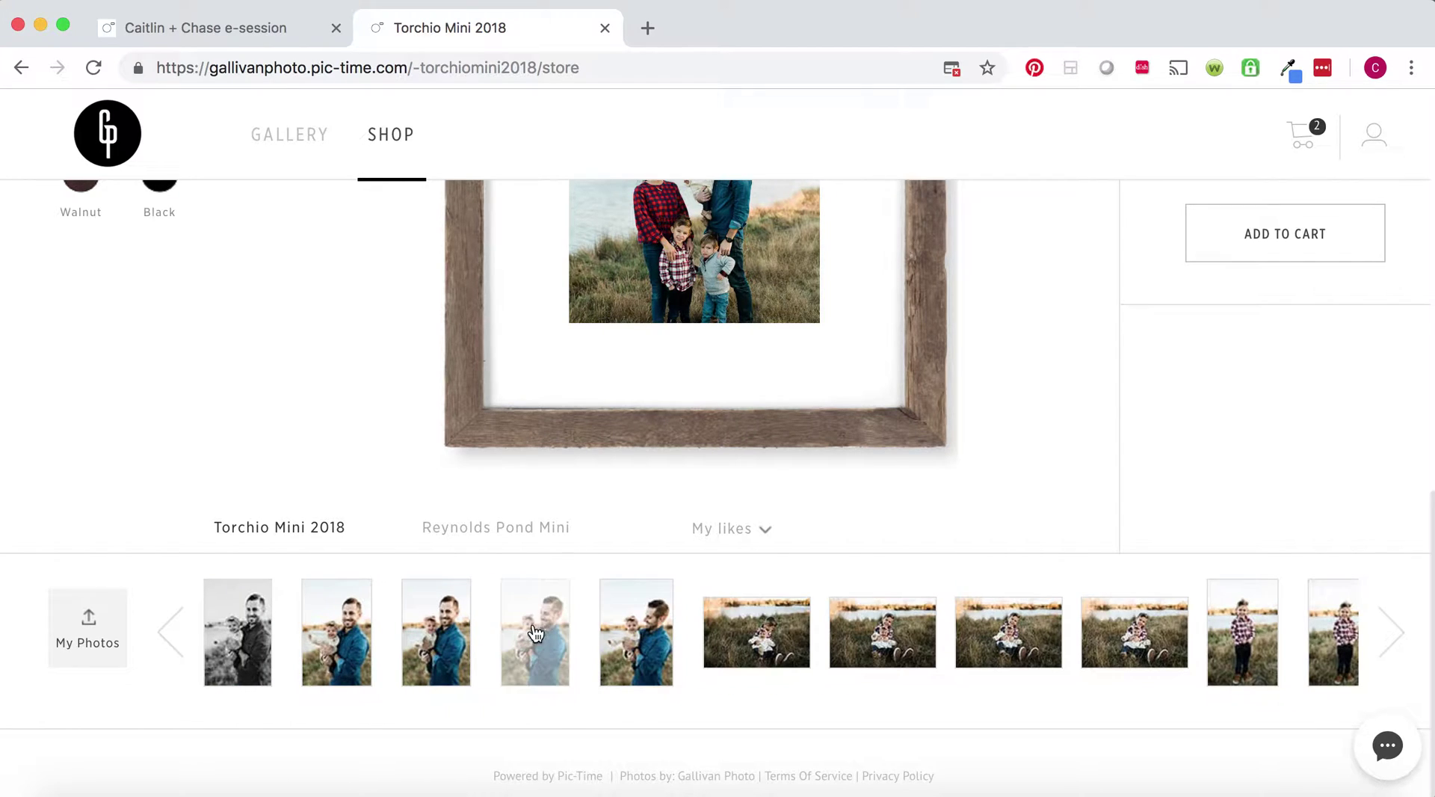
{"action": "scroll", "coordinate": [638, 540], "scroll_direction": "up", "scroll_amount": 3}
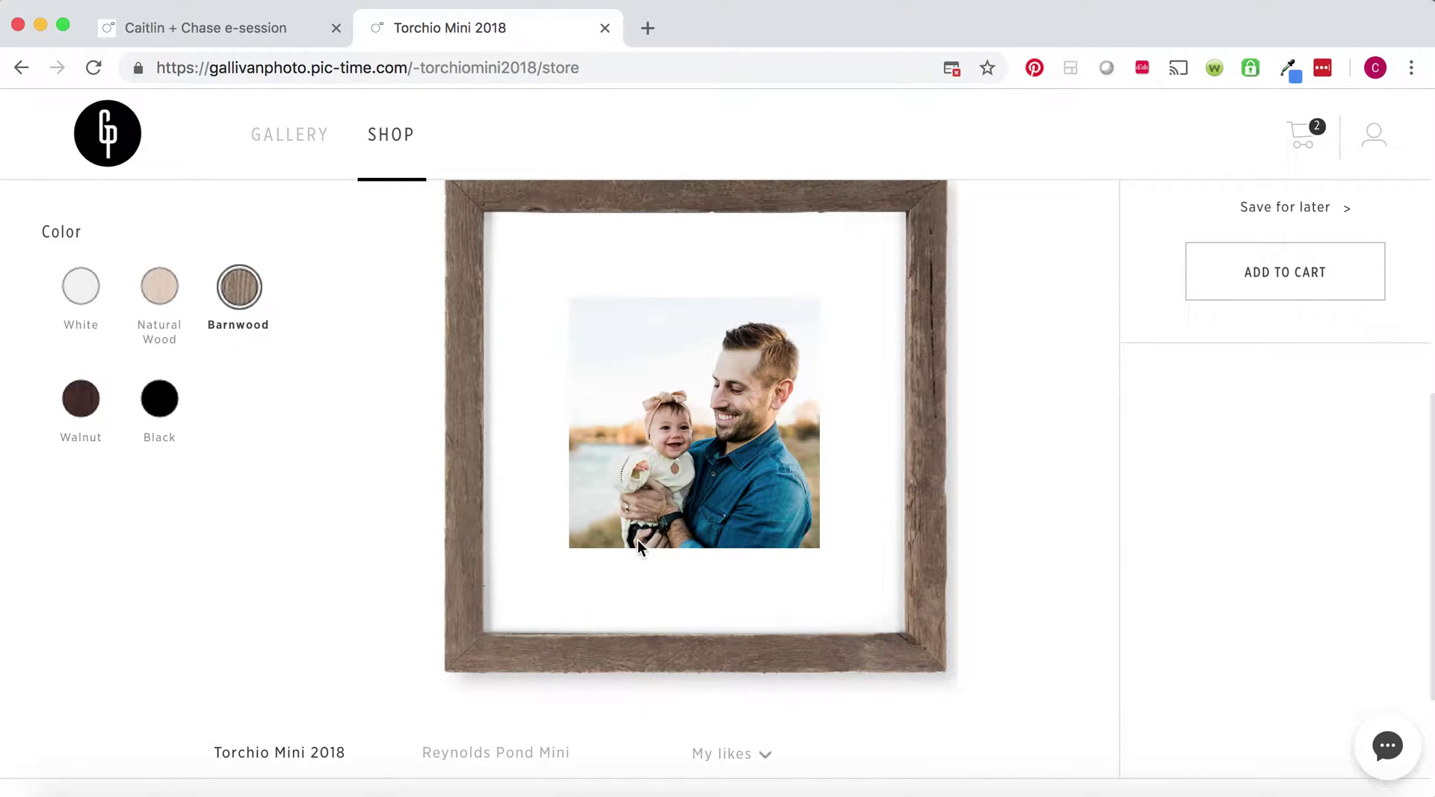
Replace the framed picture with the first landscape photo of the boy and baby seated in the grass.
{"action": "scroll", "coordinate": [635, 549], "scroll_direction": "down", "scroll_amount": 2}
{"action": "left_click", "coordinate": [756, 747]}
{"action": "mouse_move", "coordinate": [967, 657]}
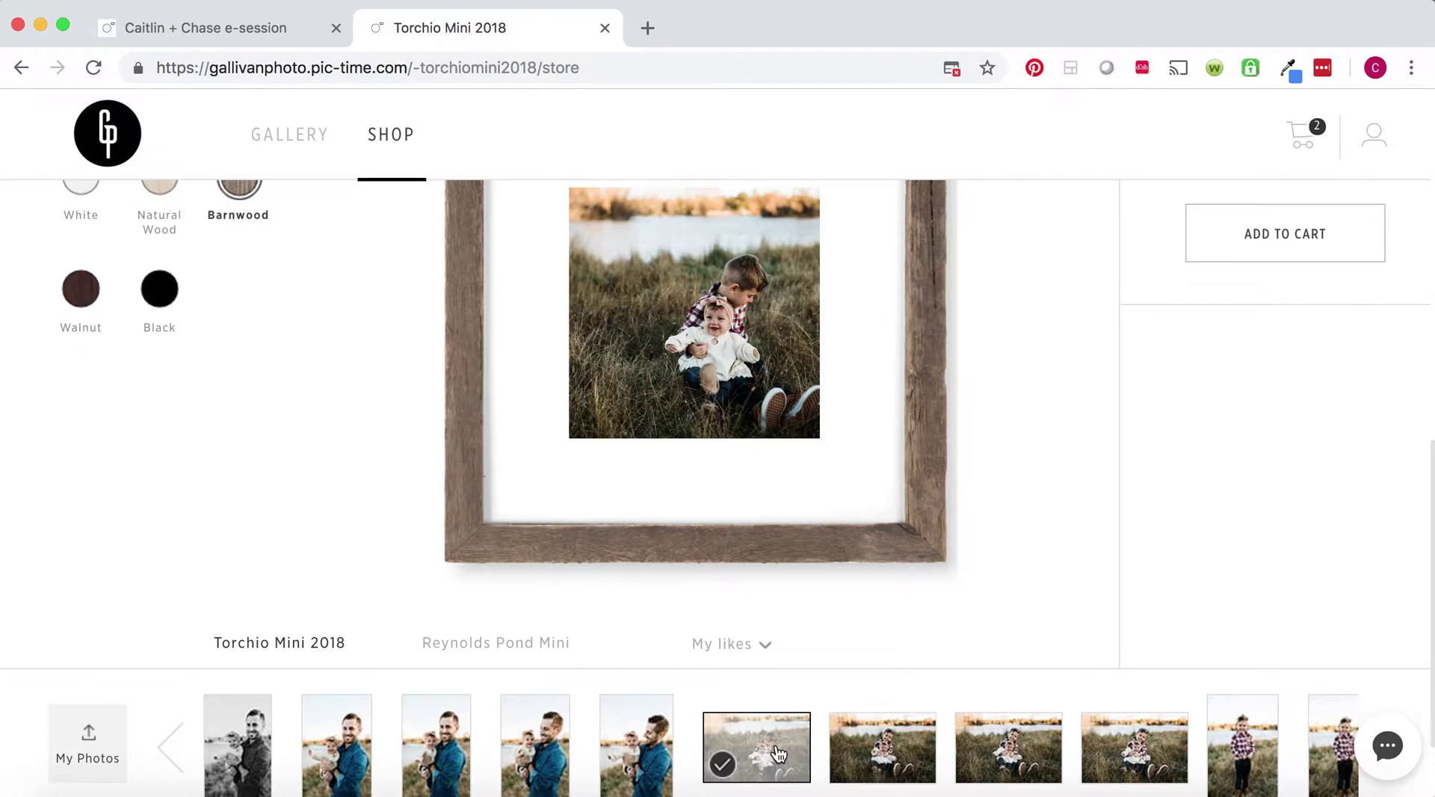
{"action": "scroll", "coordinate": [1008, 576], "scroll_direction": "up", "scroll_amount": 2}
{"action": "scroll", "coordinate": [1008, 566], "scroll_direction": "up", "scroll_amount": 3}
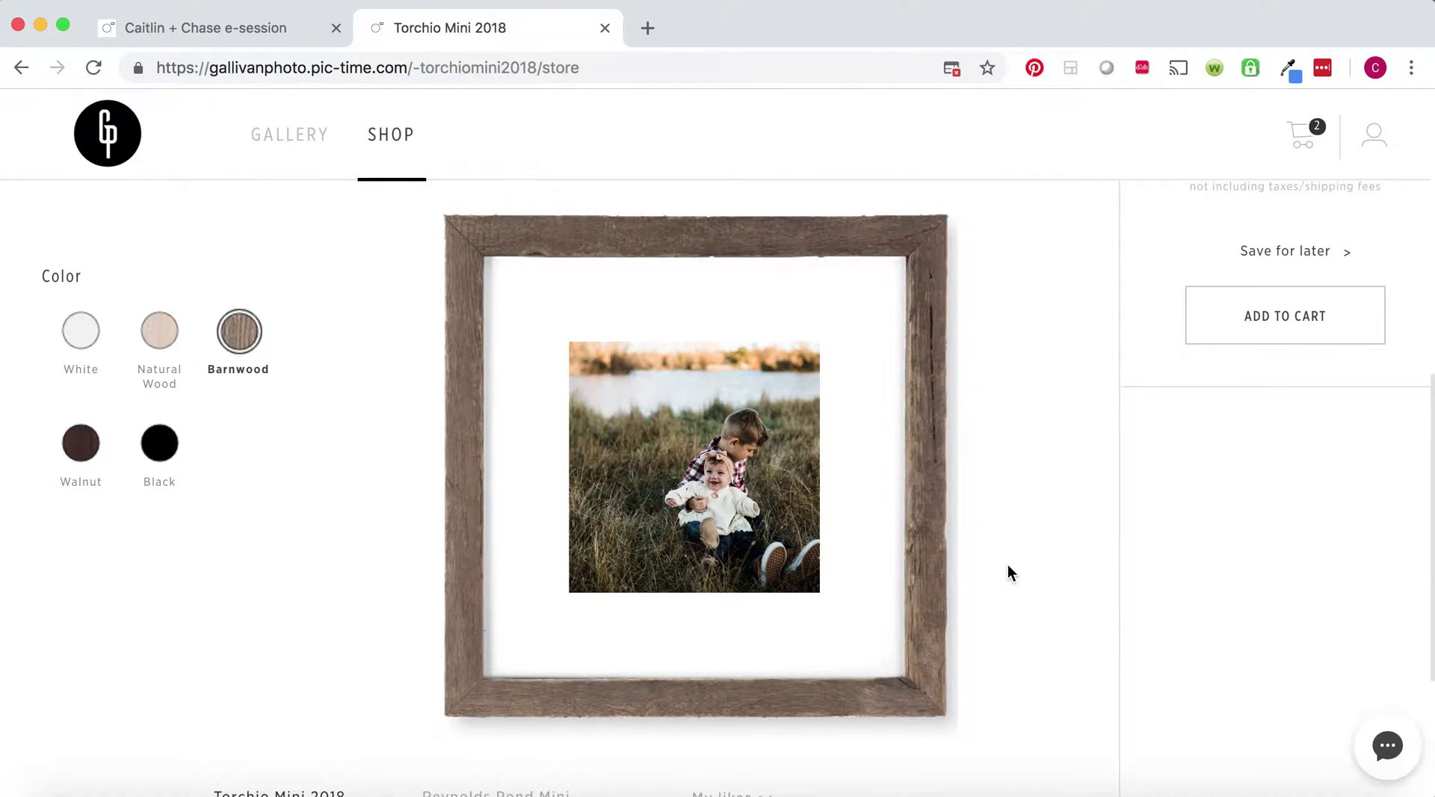
{"action": "scroll", "coordinate": [1006, 569], "scroll_direction": "down", "scroll_amount": 2}
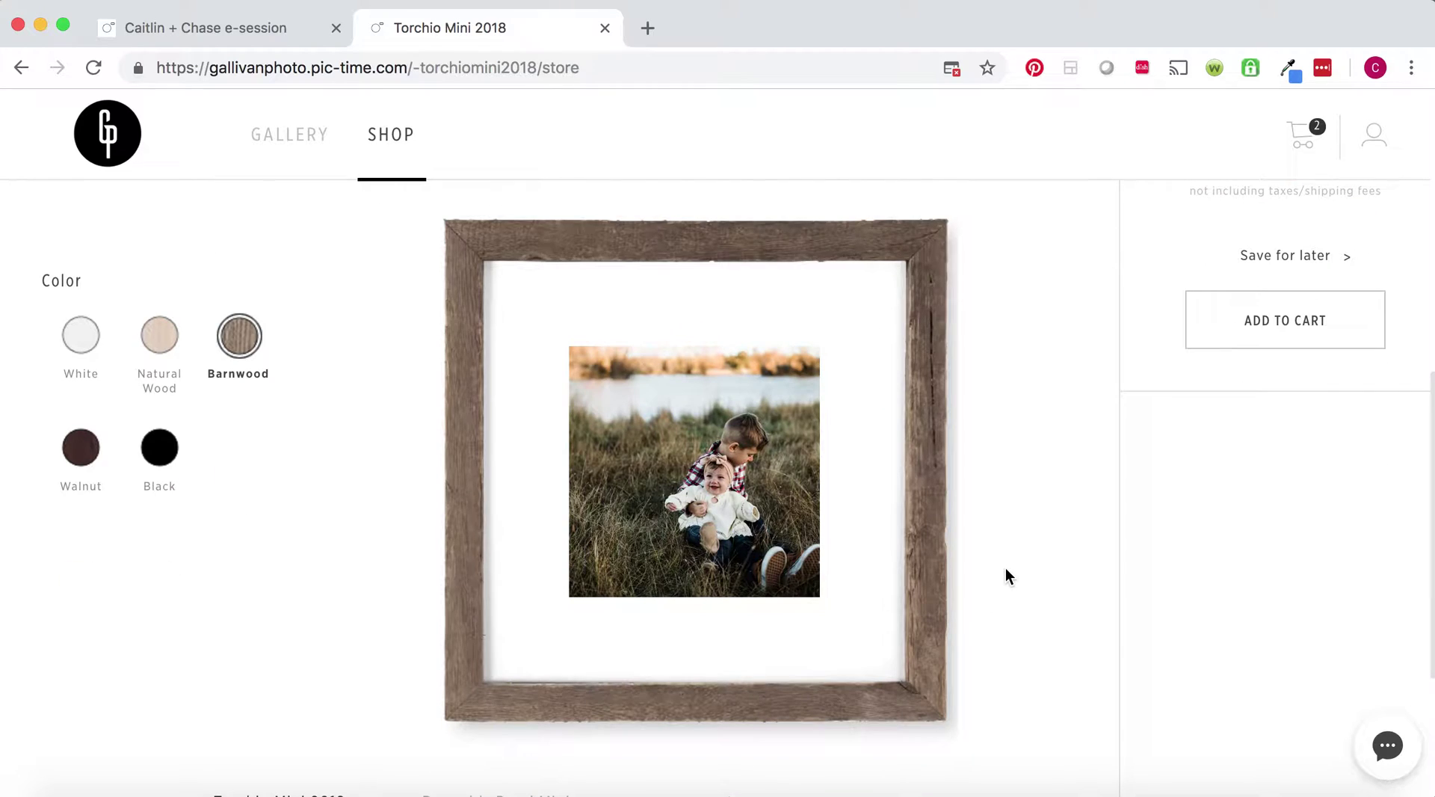
Set the frame's color to Natural Wood, preview the full-bleed layout, and restore the matted layout.
{"action": "left_click", "coordinate": [170, 658]}
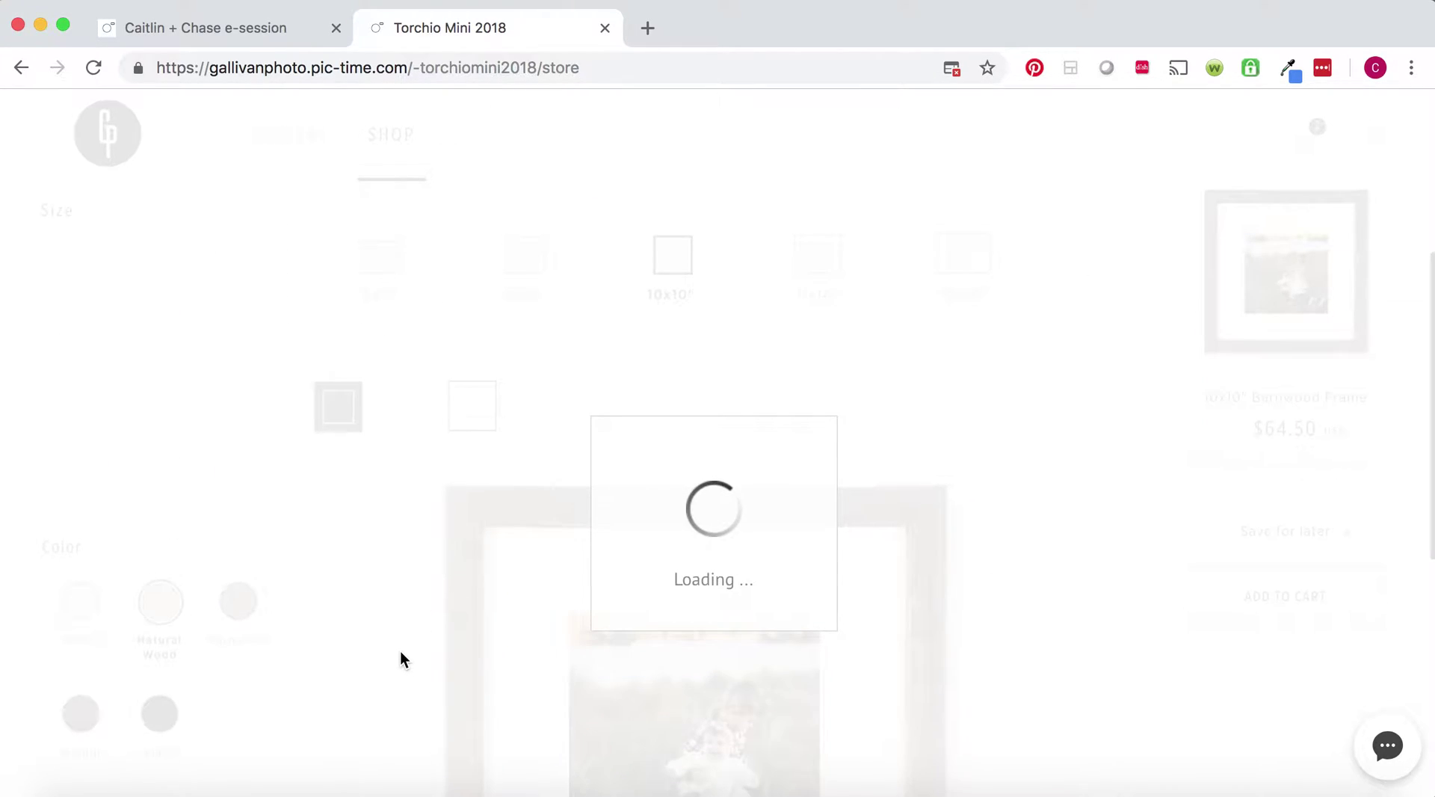
{"action": "scroll", "coordinate": [401, 659], "scroll_direction": "down", "scroll_amount": 1}
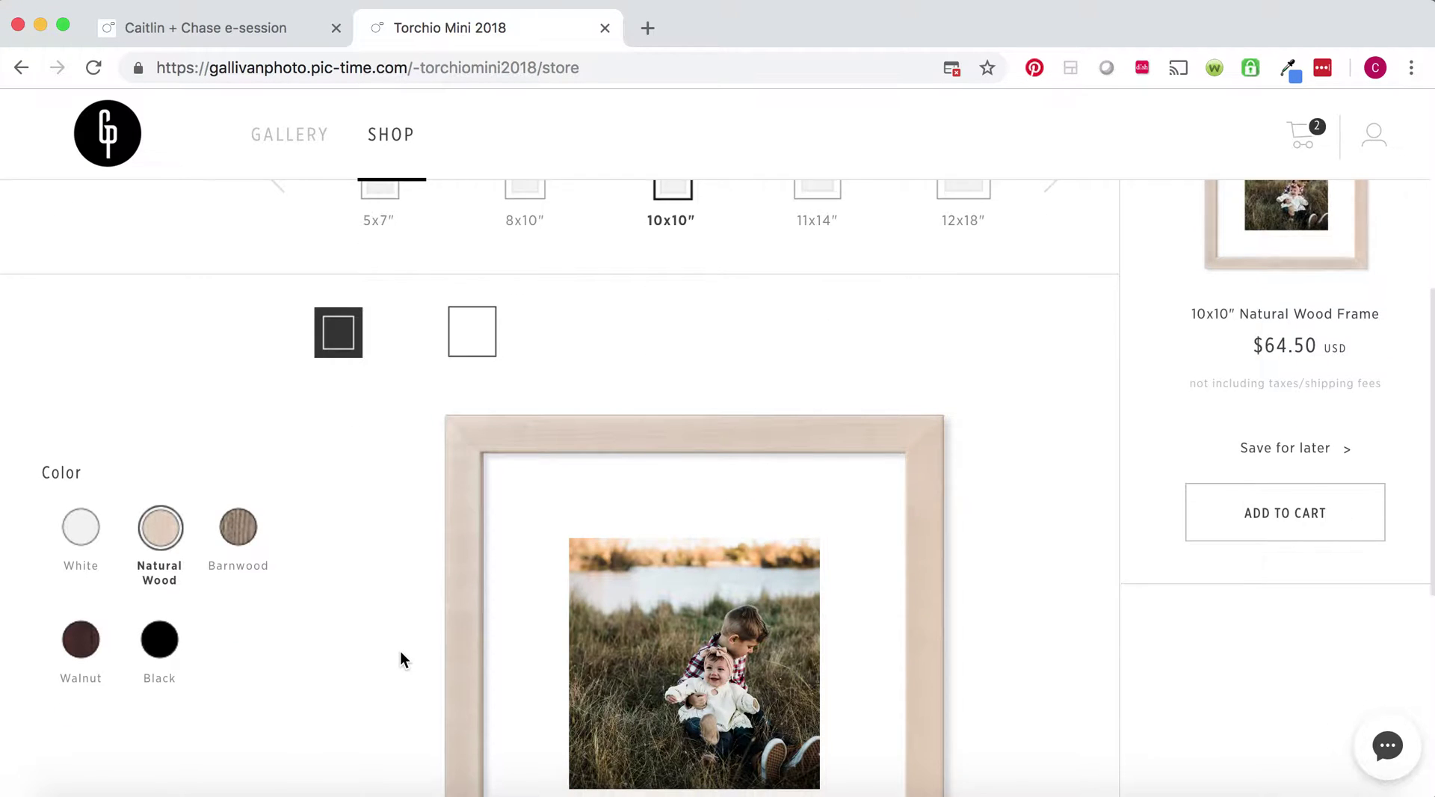
{"action": "scroll", "coordinate": [401, 659], "scroll_direction": "down", "scroll_amount": 1}
{"action": "left_click", "coordinate": [476, 300]}
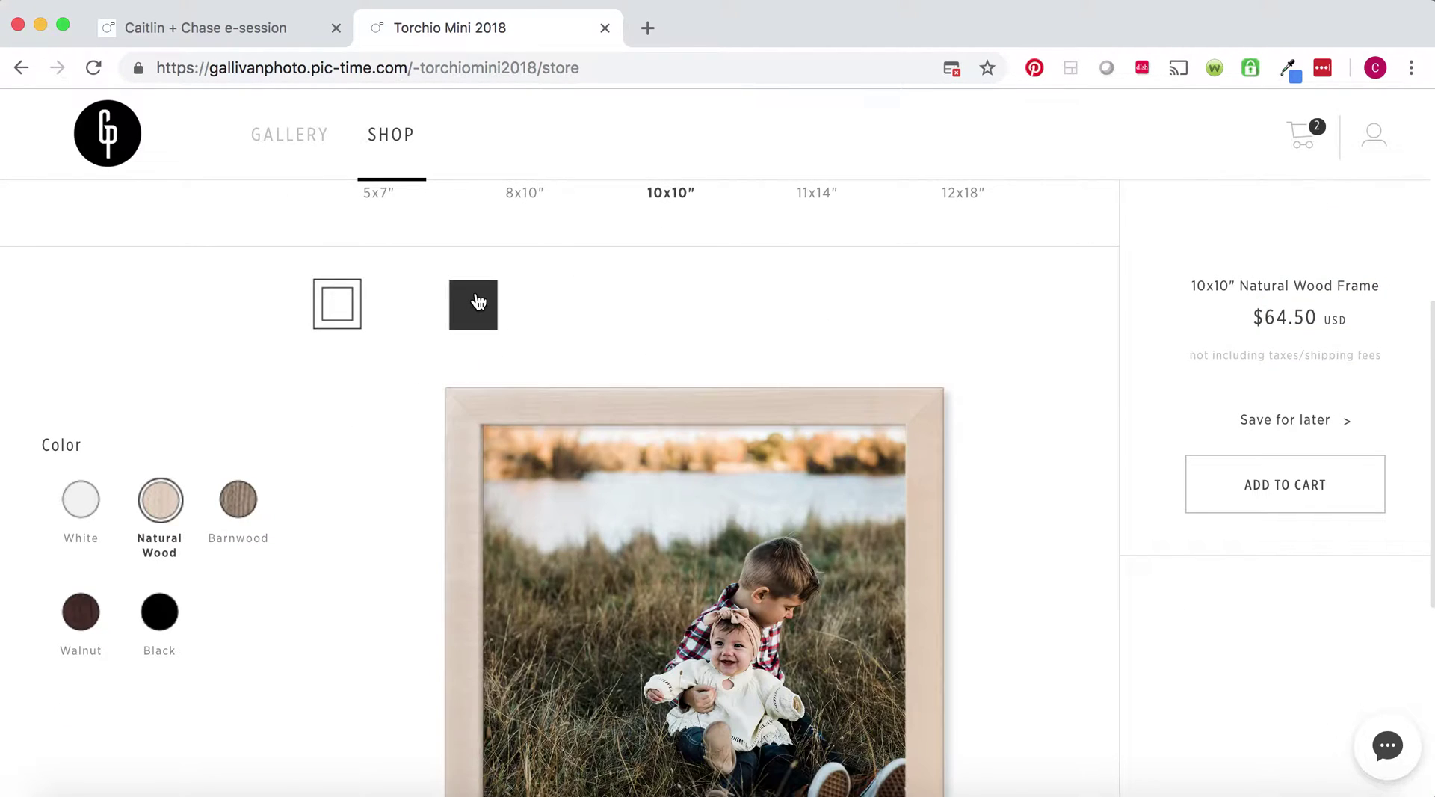
{"action": "left_click", "coordinate": [348, 311]}
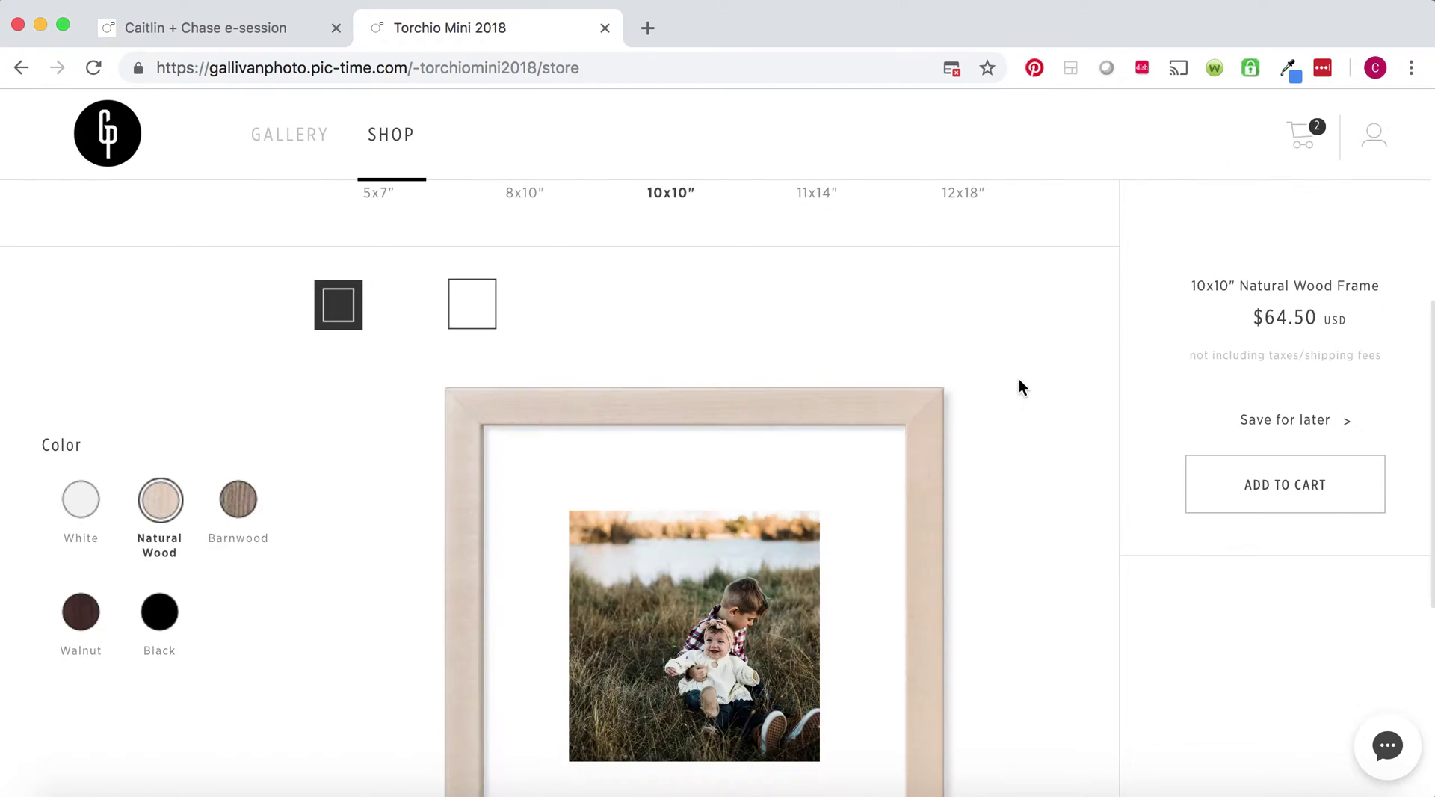
Set the Natural Wood frame's size to 5x7".
{"action": "scroll", "coordinate": [1057, 404], "scroll_direction": "up", "scroll_amount": 5}
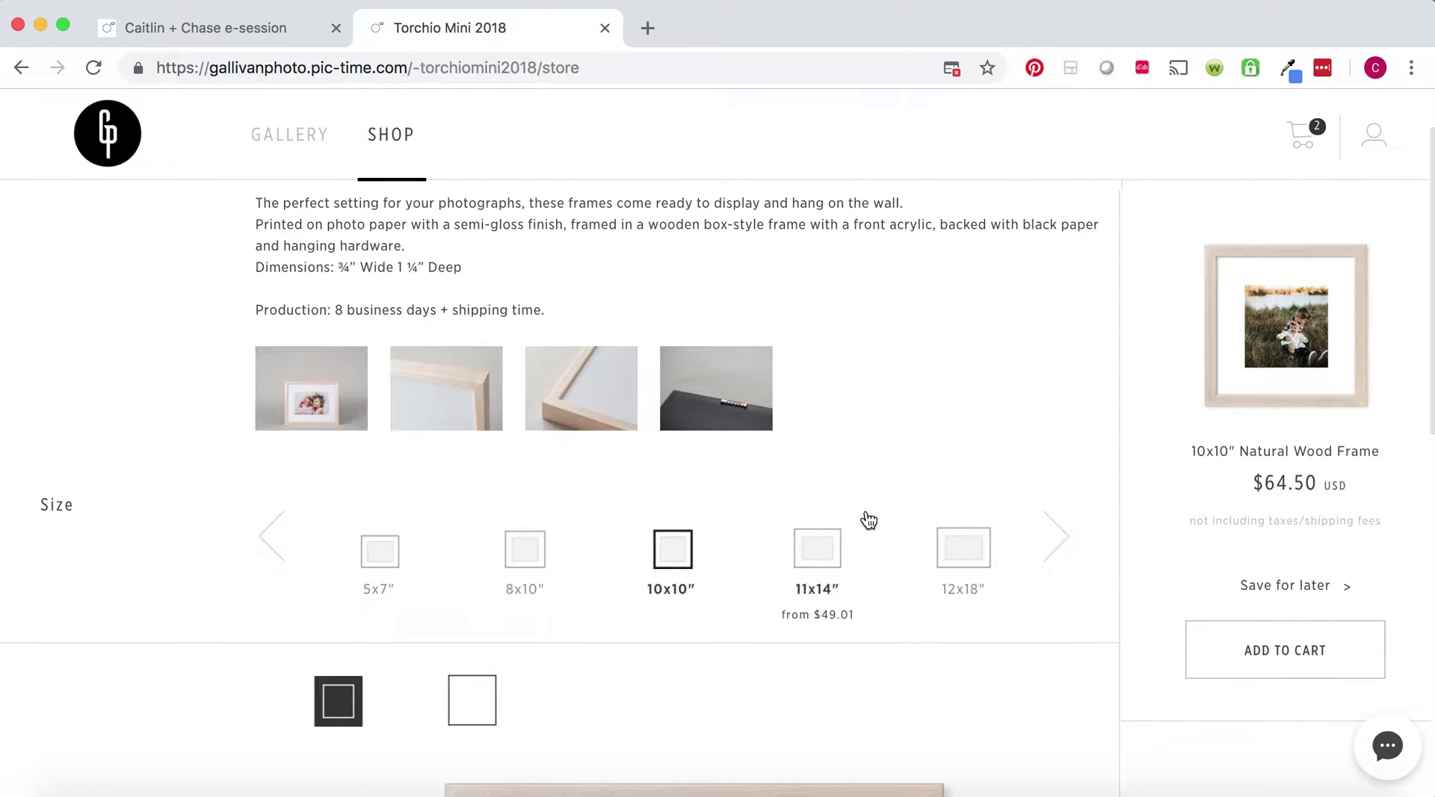
{"action": "left_click", "coordinate": [381, 557]}
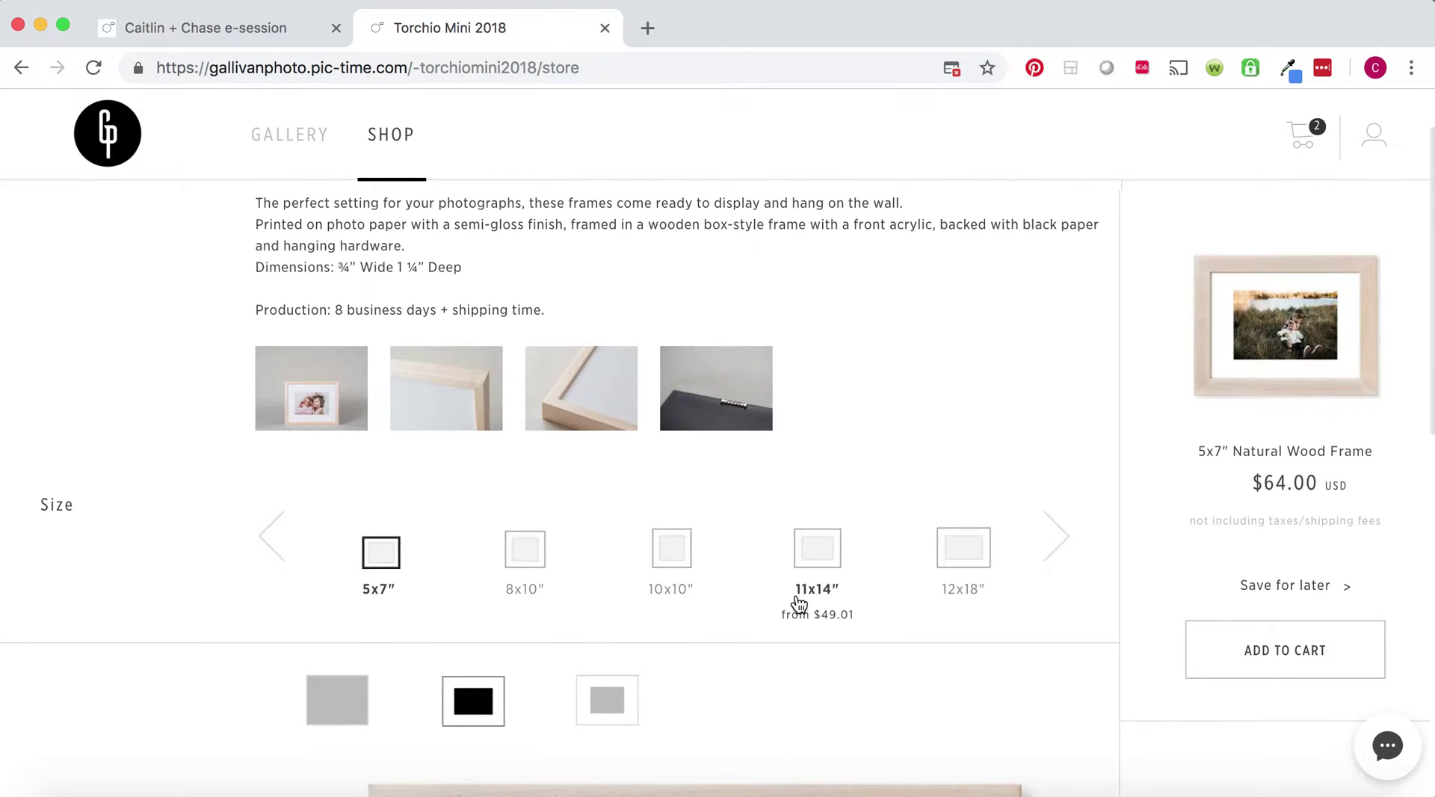
Examine the enlarged sample photos of the Natural Wood frame, from the front view through the corner details to the hanging hardware.
{"action": "scroll", "coordinate": [796, 598], "scroll_direction": "down", "scroll_amount": 6}
{"action": "scroll", "coordinate": [796, 594], "scroll_direction": "up", "scroll_amount": 6}
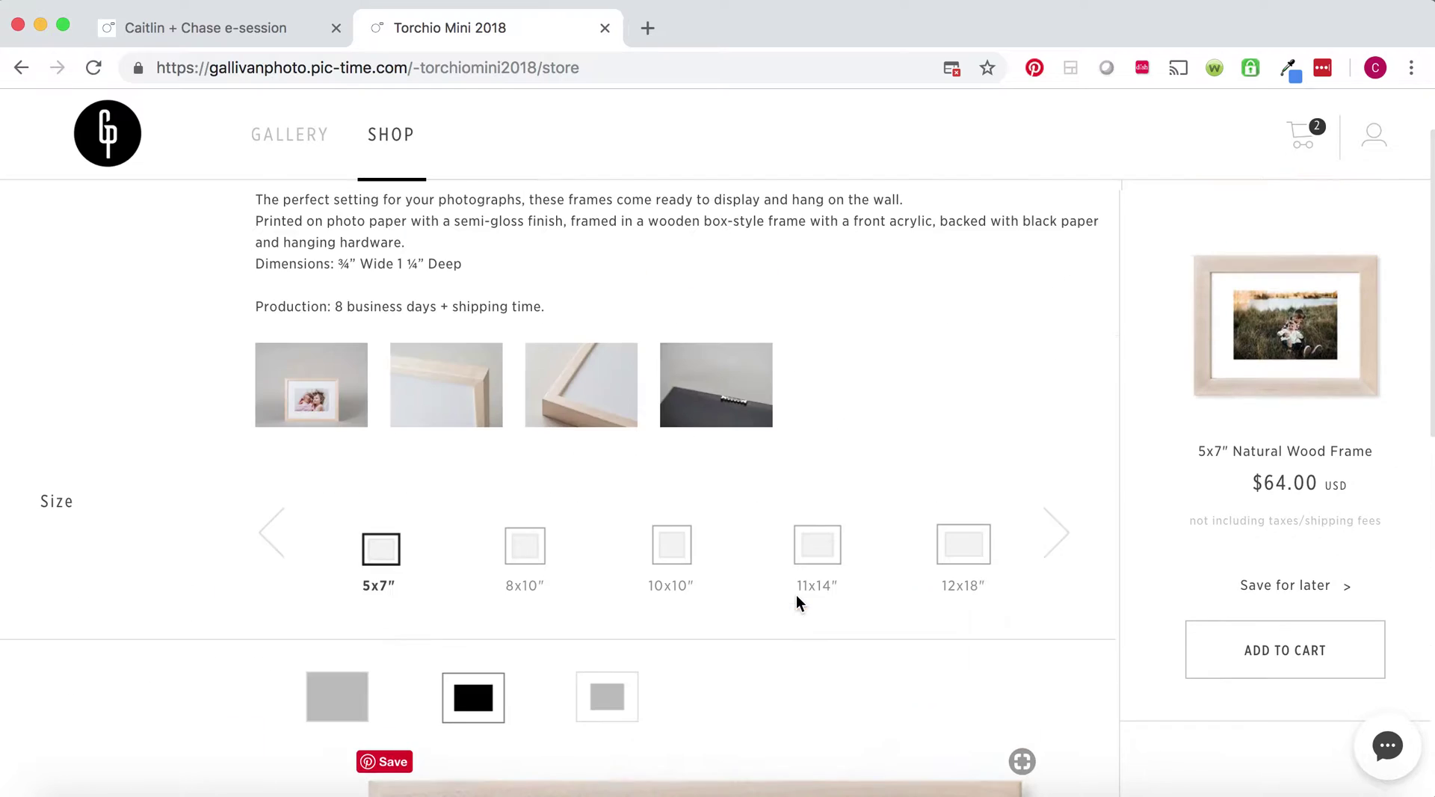
{"action": "left_click", "coordinate": [302, 400]}
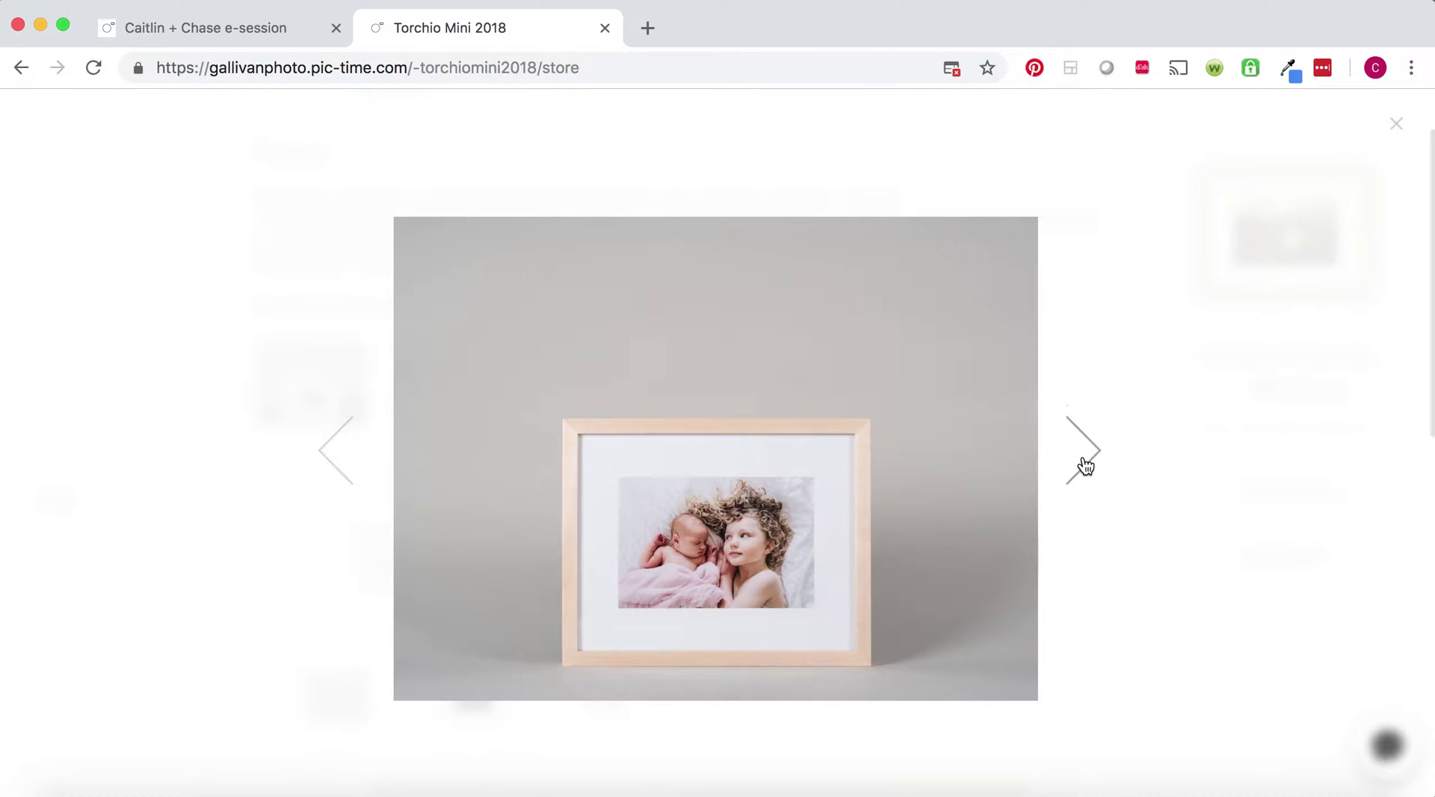
{"action": "left_click", "coordinate": [1084, 464]}
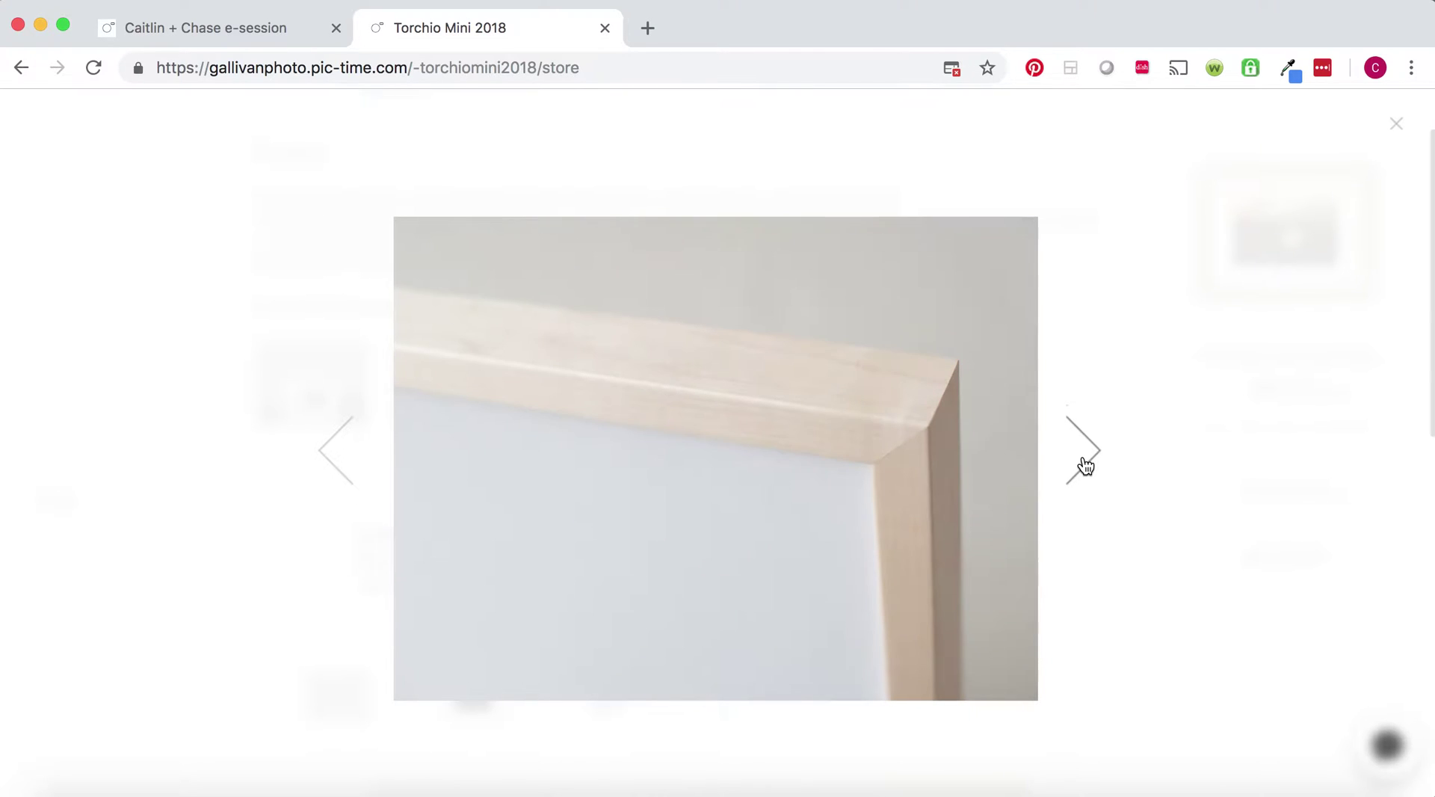
{"action": "left_click", "coordinate": [1085, 465]}
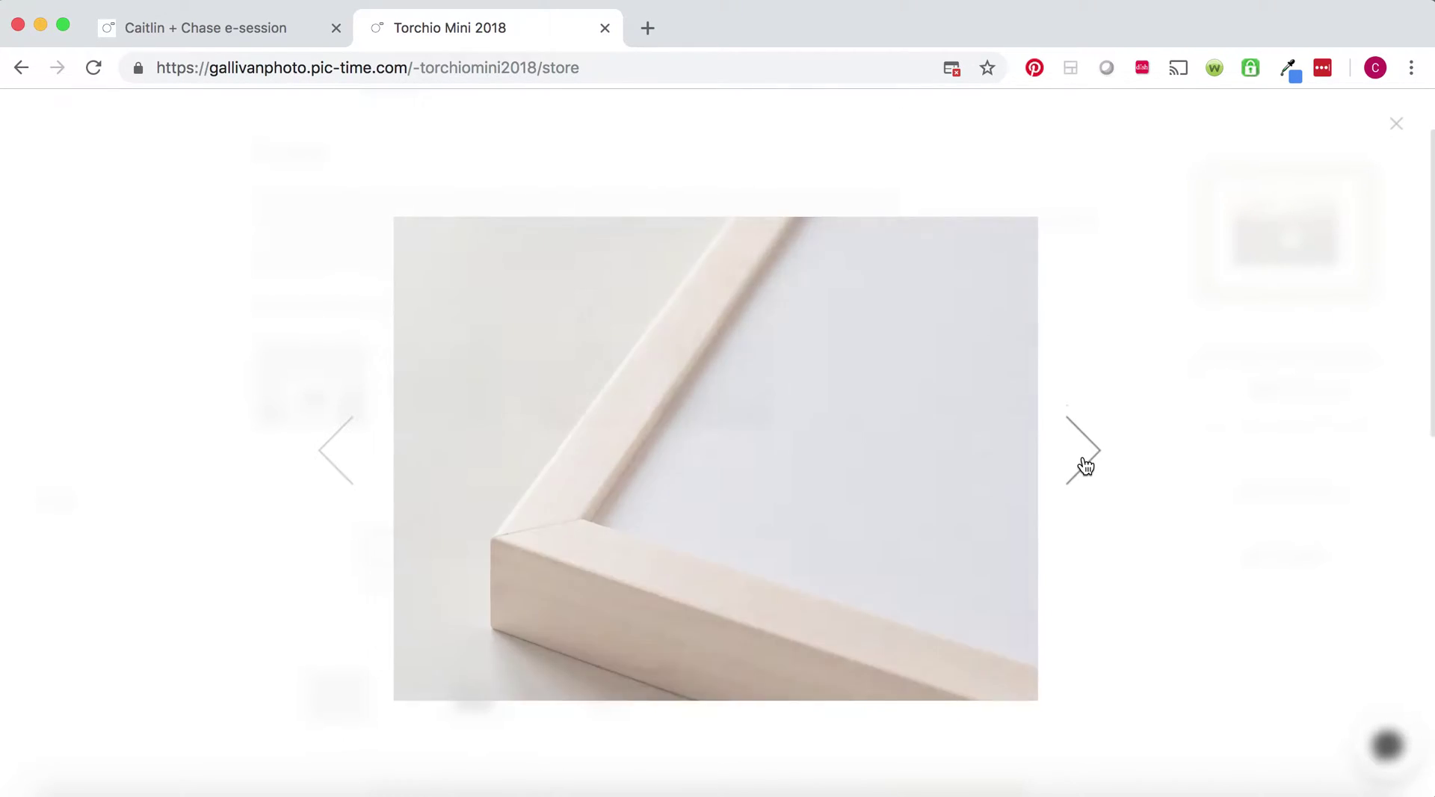
{"action": "left_click", "coordinate": [1085, 465]}
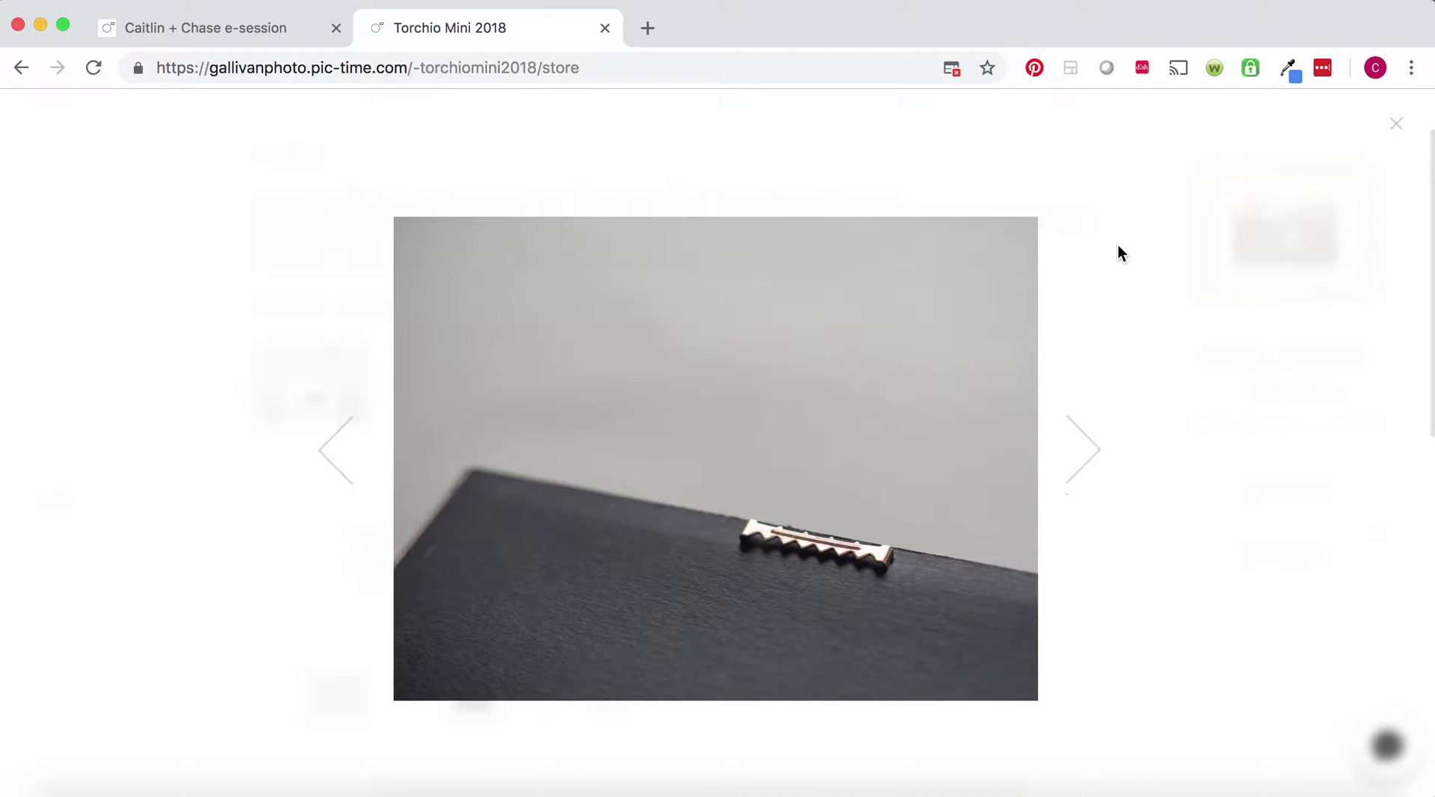
{"action": "left_click", "coordinate": [1396, 123]}
{"action": "scroll", "coordinate": [1036, 367], "scroll_direction": "up", "scroll_amount": 2}
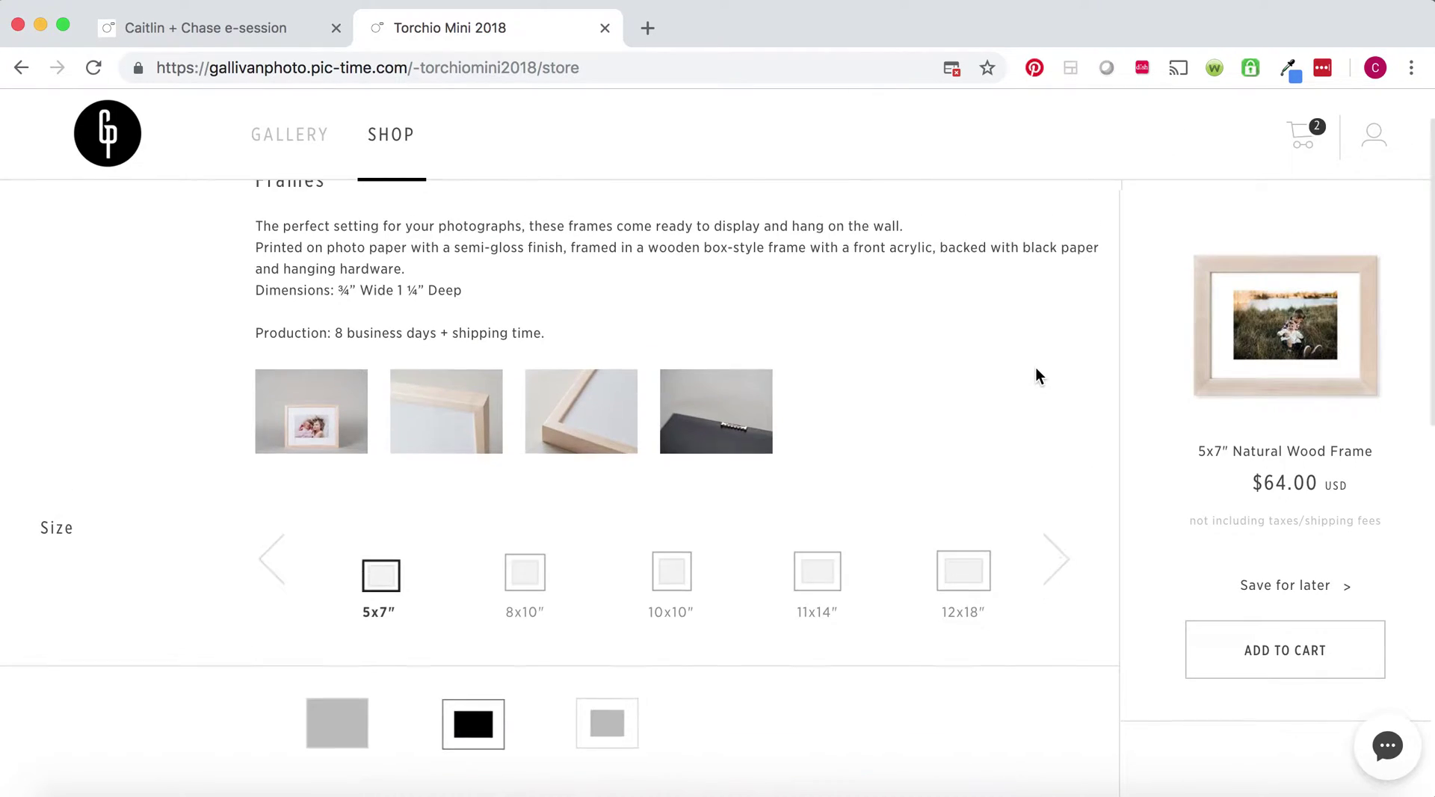
{"action": "scroll", "coordinate": [1036, 368], "scroll_direction": "down", "scroll_amount": 9}
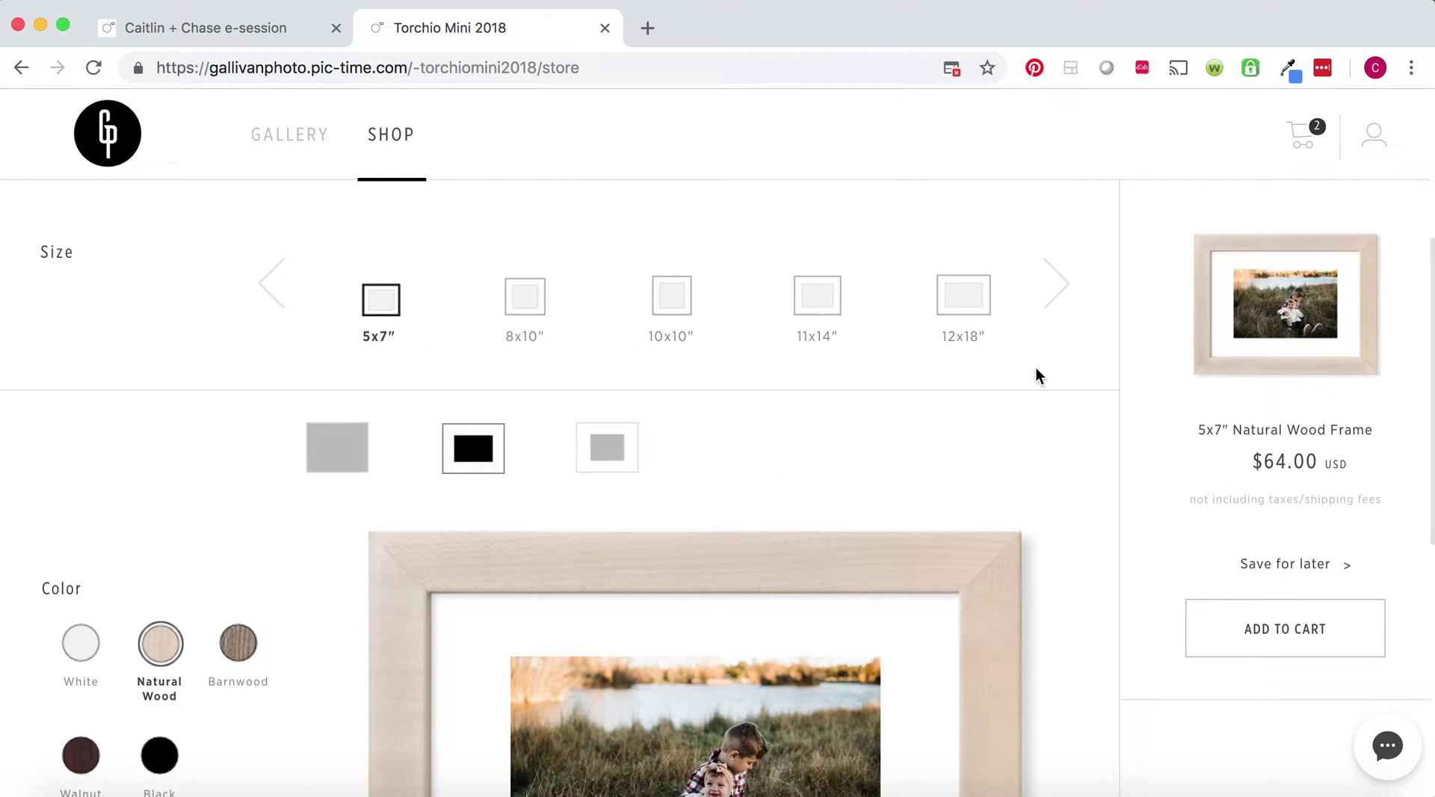
{"action": "scroll", "coordinate": [1036, 368], "scroll_direction": "up", "scroll_amount": 9}
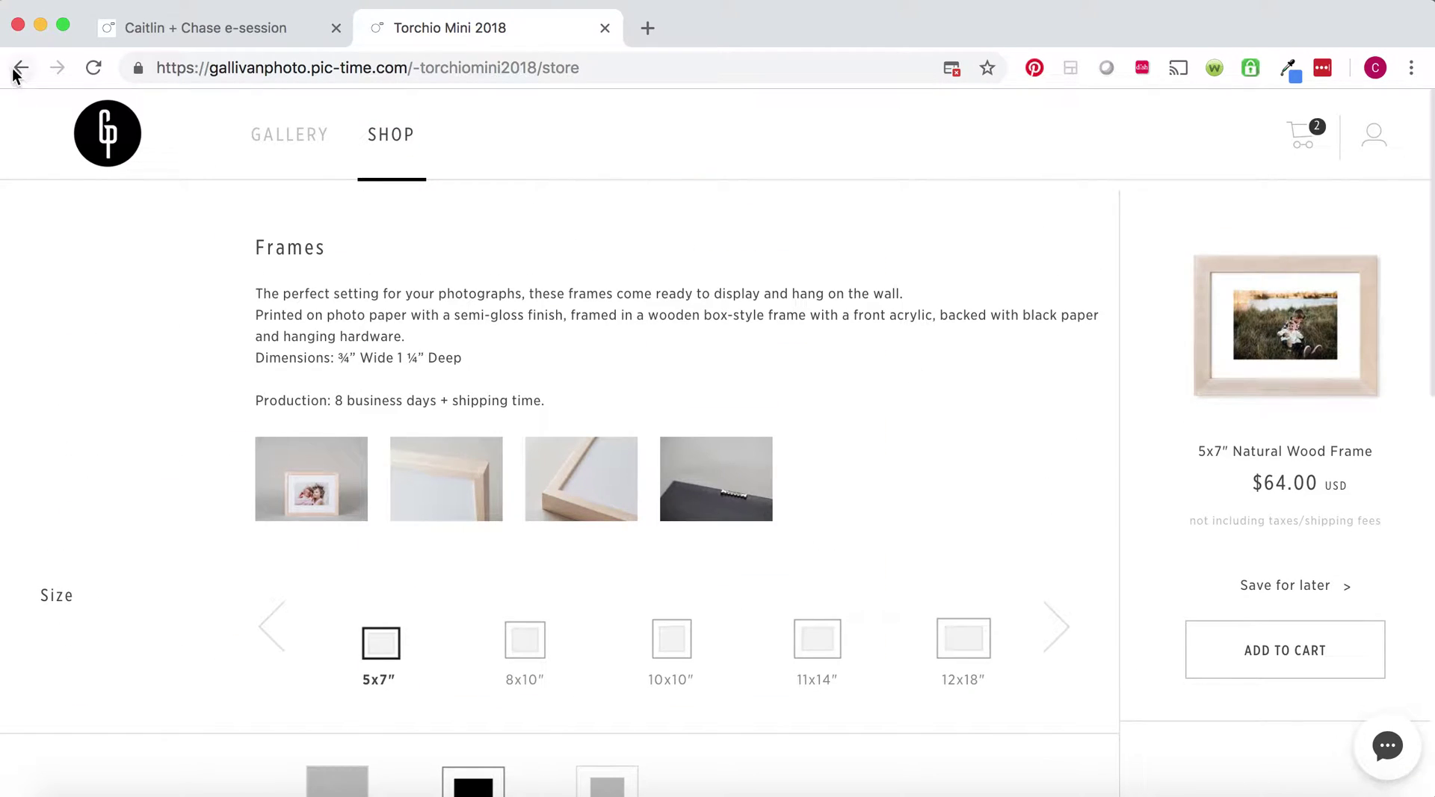
Open Fine Art Albums from the shop's product overview and start a fresh album instead of using the pre-designed one.
{"action": "left_click", "coordinate": [391, 136]}
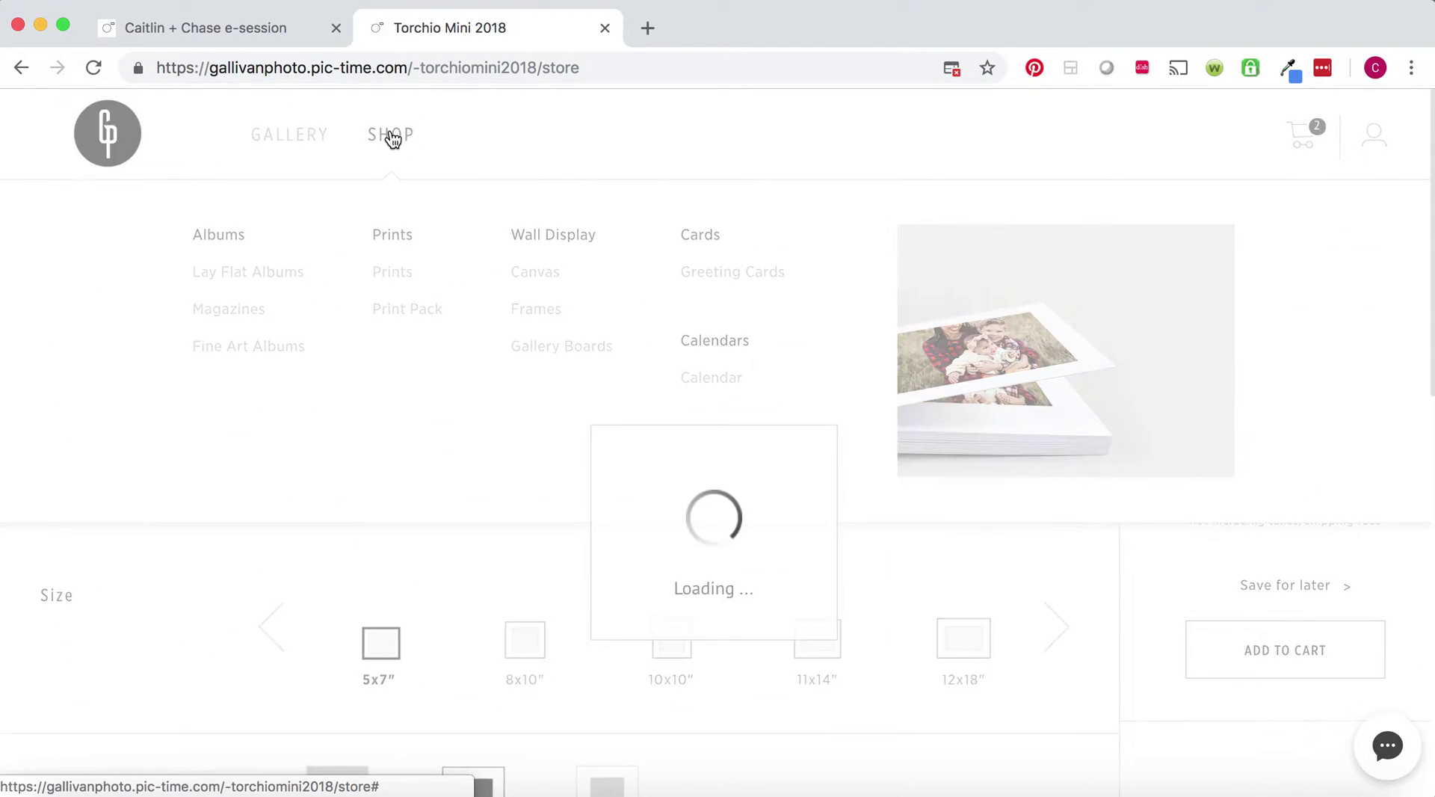
{"action": "scroll", "coordinate": [685, 241], "scroll_direction": "down", "scroll_amount": 2}
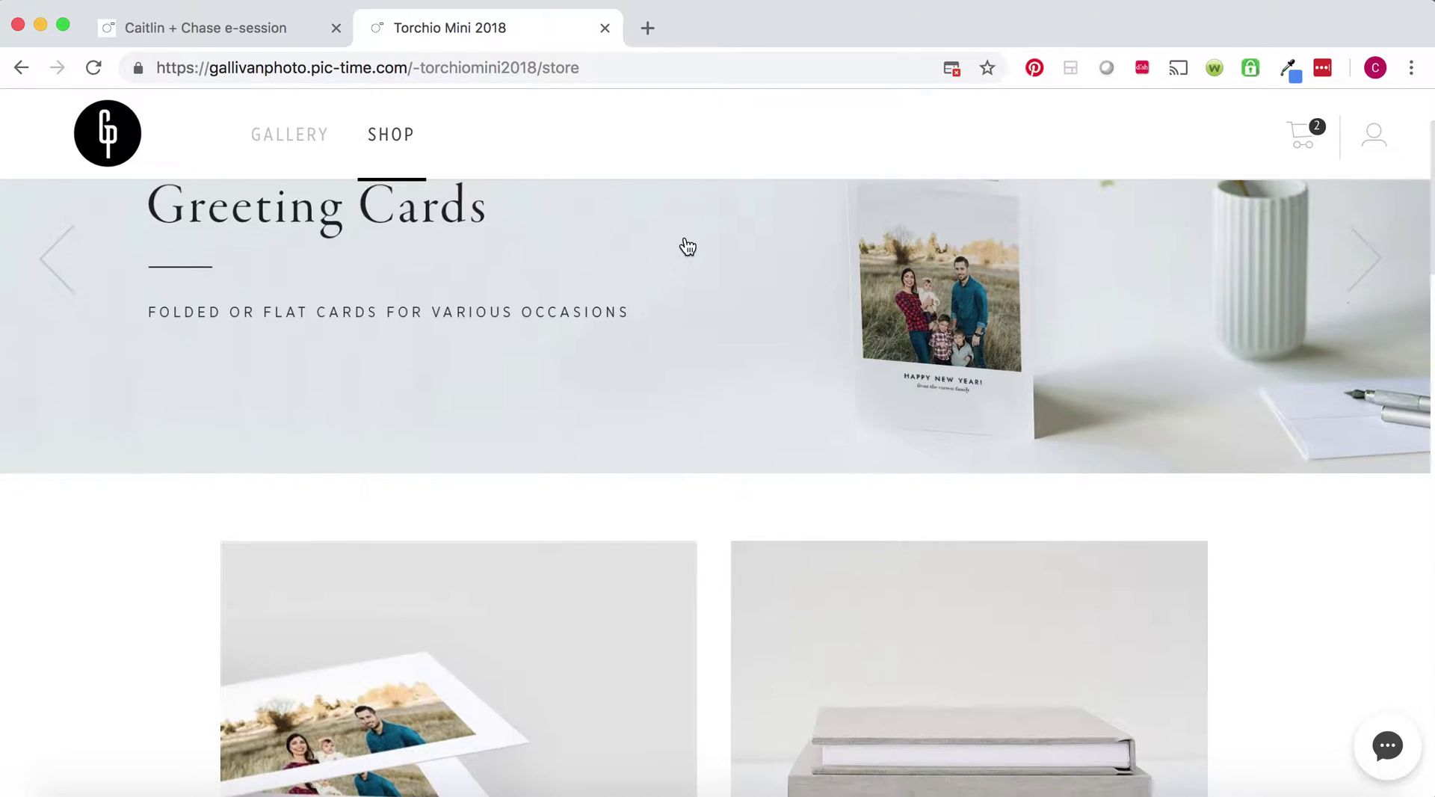
{"action": "scroll", "coordinate": [686, 236], "scroll_direction": "down", "scroll_amount": 3}
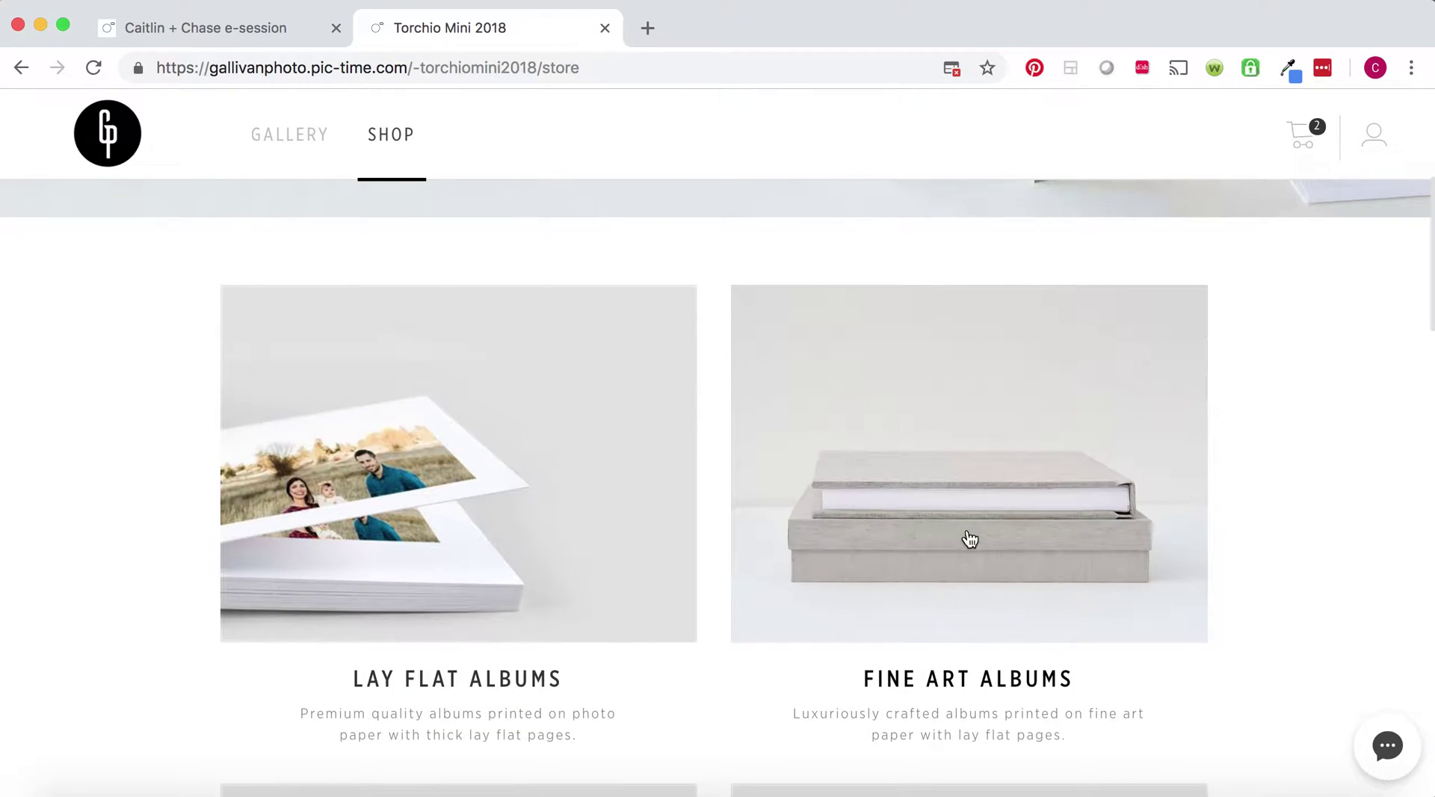
{"action": "left_click", "coordinate": [971, 523]}
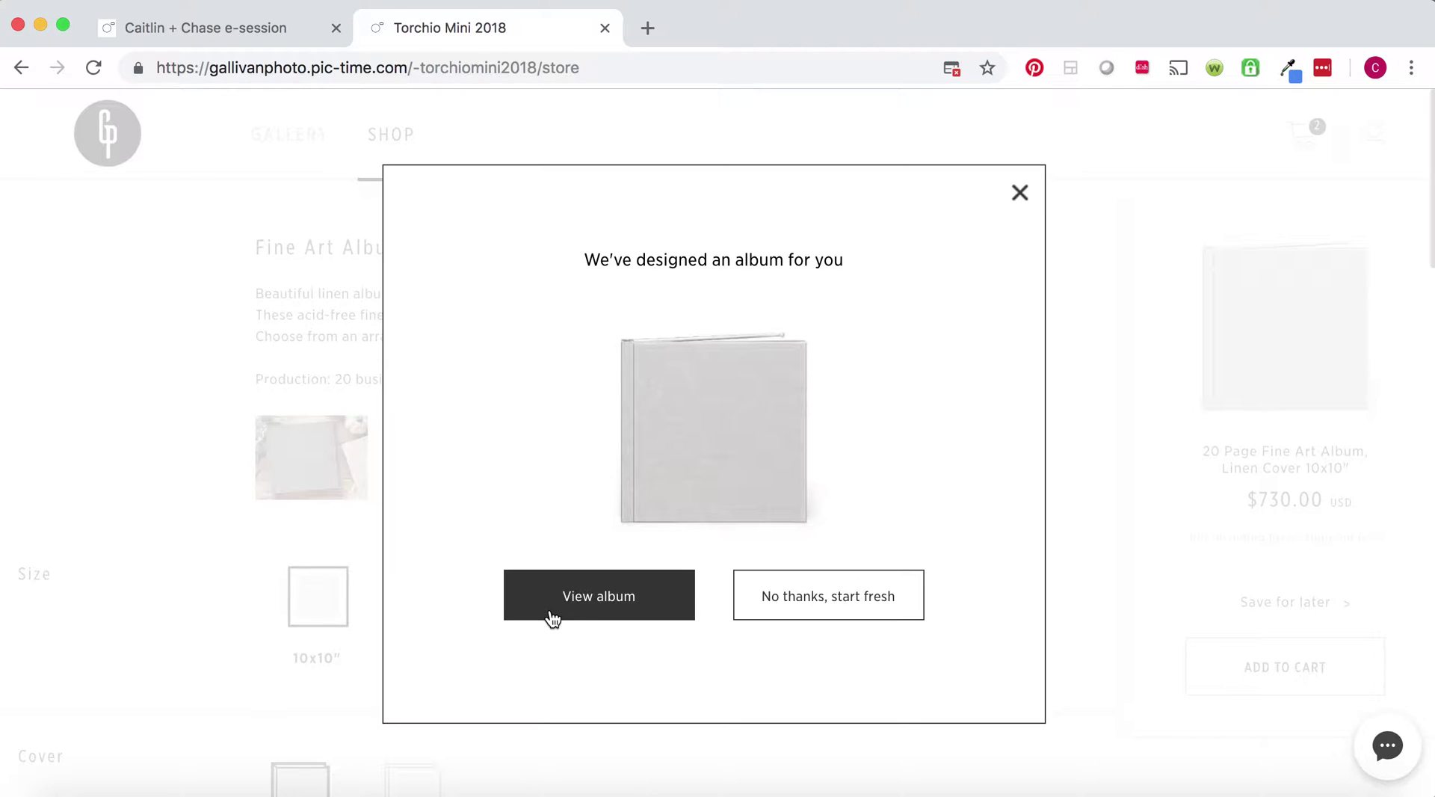
{"action": "left_click", "coordinate": [773, 590]}
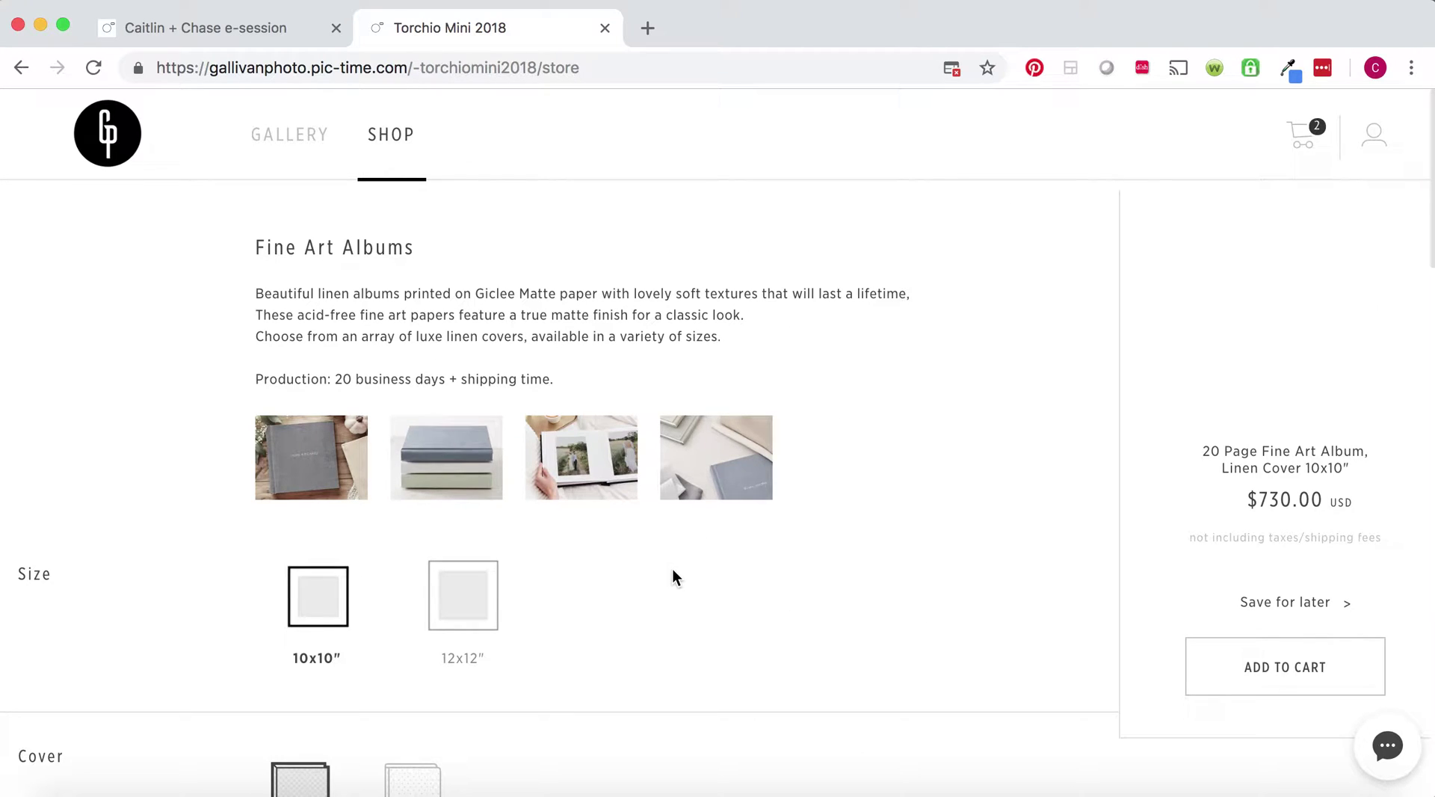
Set the Fine Art Album's size to 12x12" and view the first linen cover sample photo enlarged.
{"action": "scroll", "coordinate": [673, 568], "scroll_direction": "down", "scroll_amount": 2}
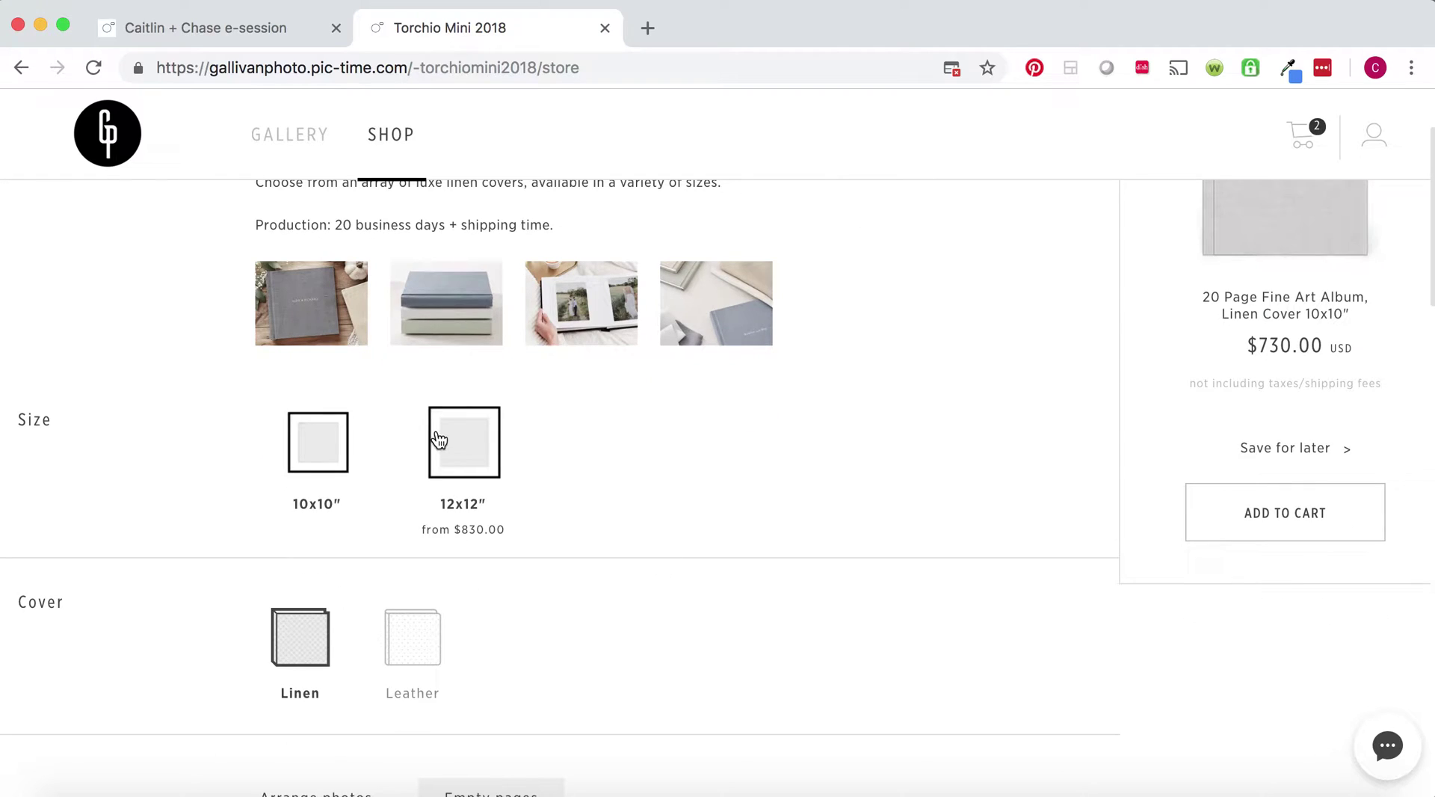
{"action": "left_click", "coordinate": [455, 447]}
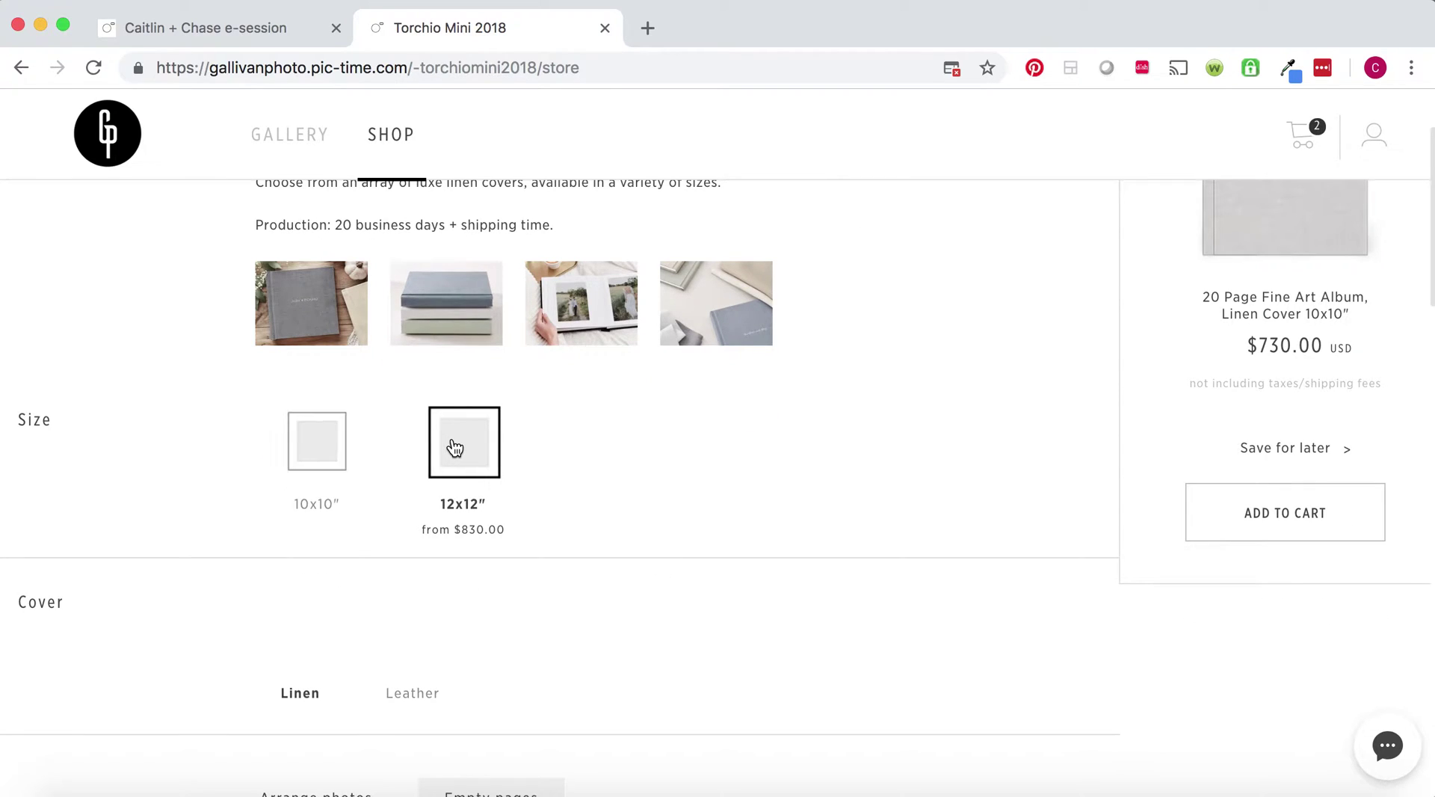
{"action": "left_click", "coordinate": [315, 294]}
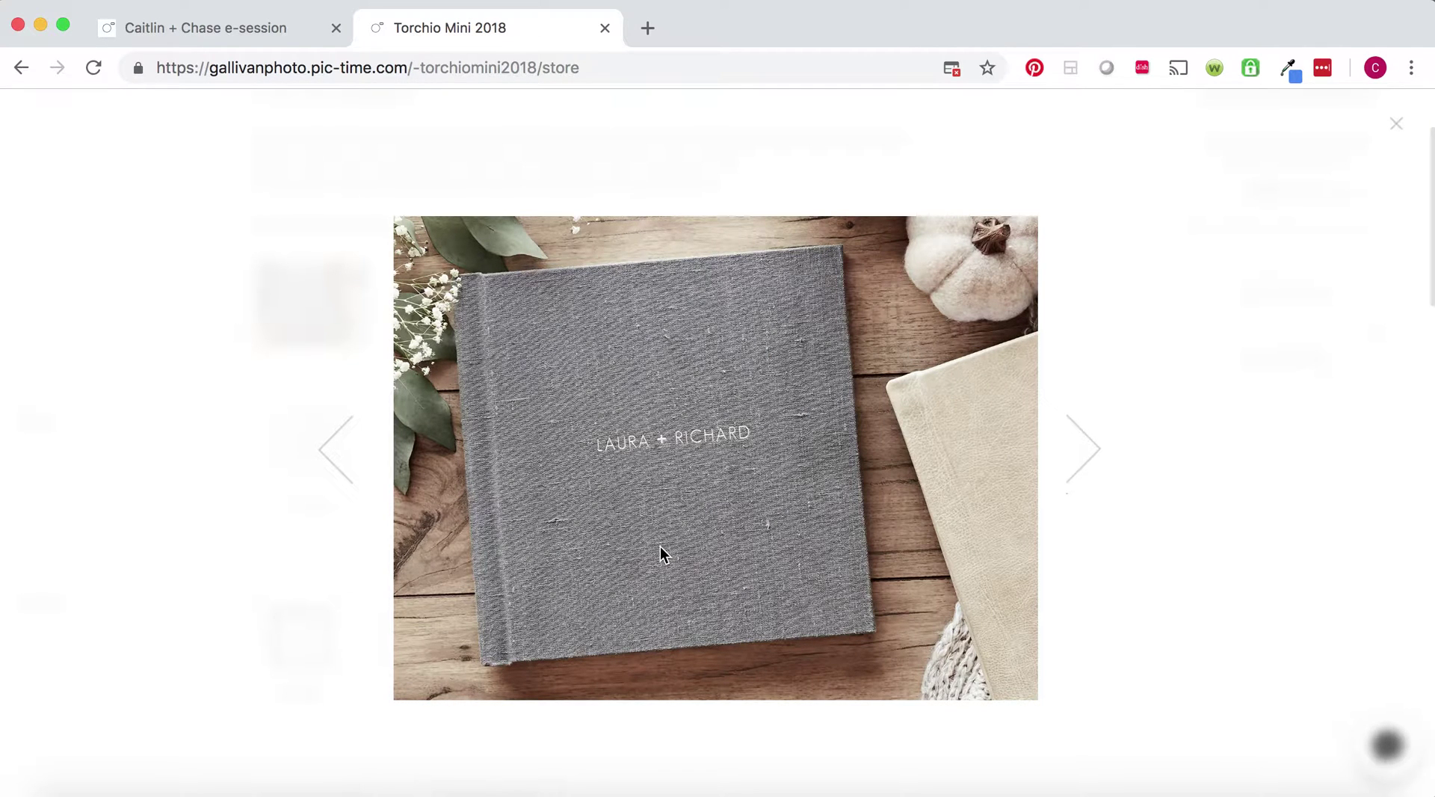
{"action": "left_click", "coordinate": [1399, 126]}
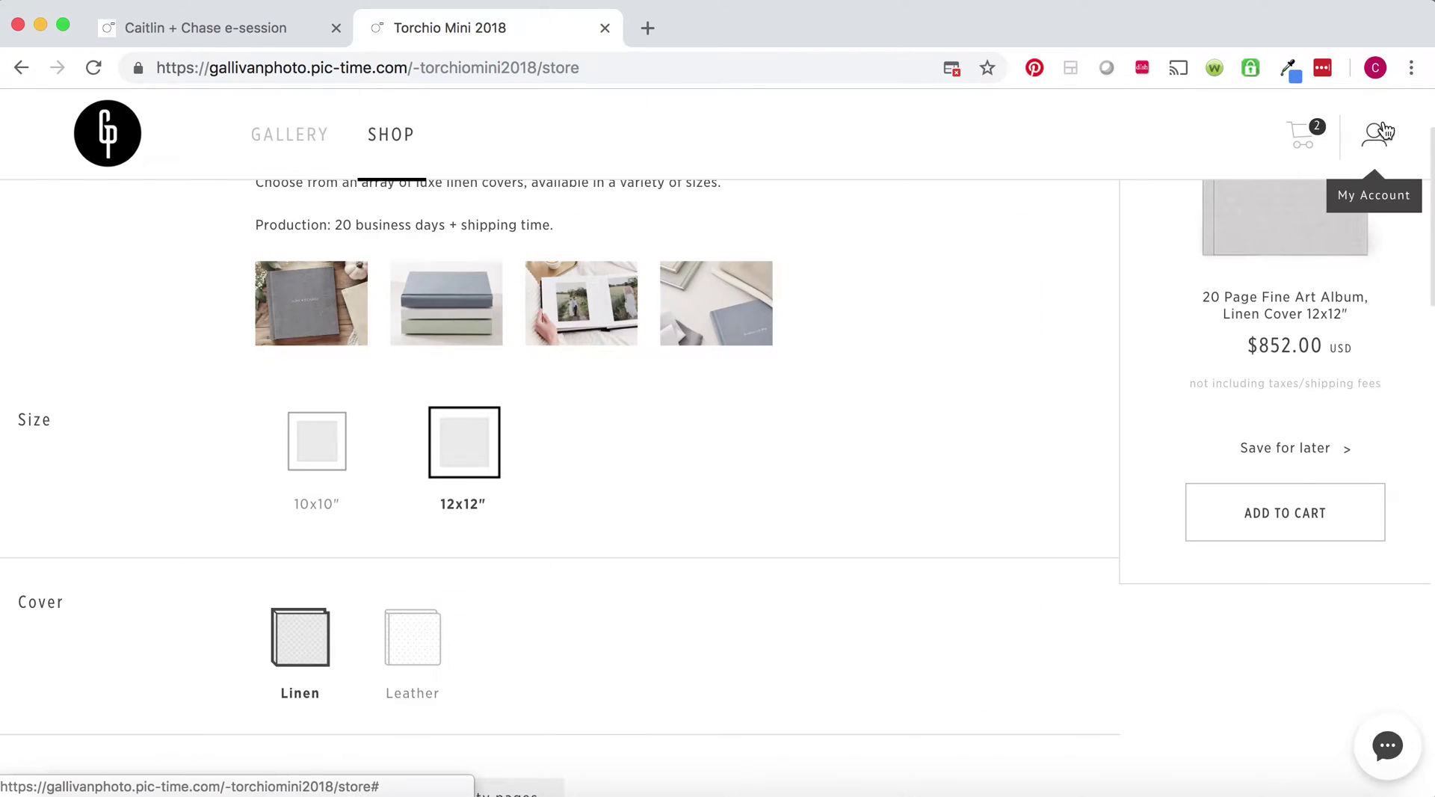
Set the 12x12" album's cover material to Leather.
{"action": "scroll", "coordinate": [755, 387], "scroll_direction": "down", "scroll_amount": 1}
{"action": "scroll", "coordinate": [755, 396], "scroll_direction": "down", "scroll_amount": 2}
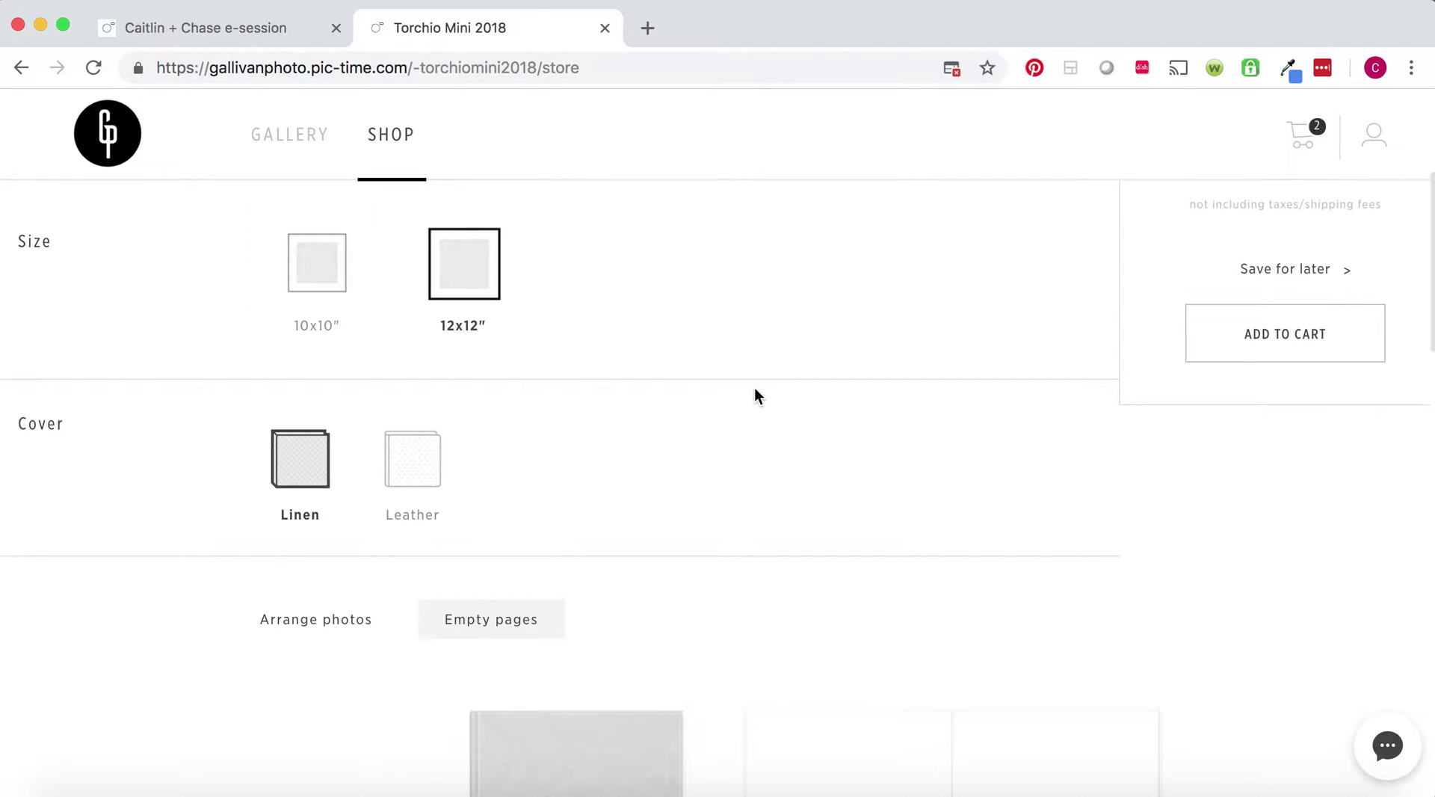
{"action": "left_click", "coordinate": [421, 447]}
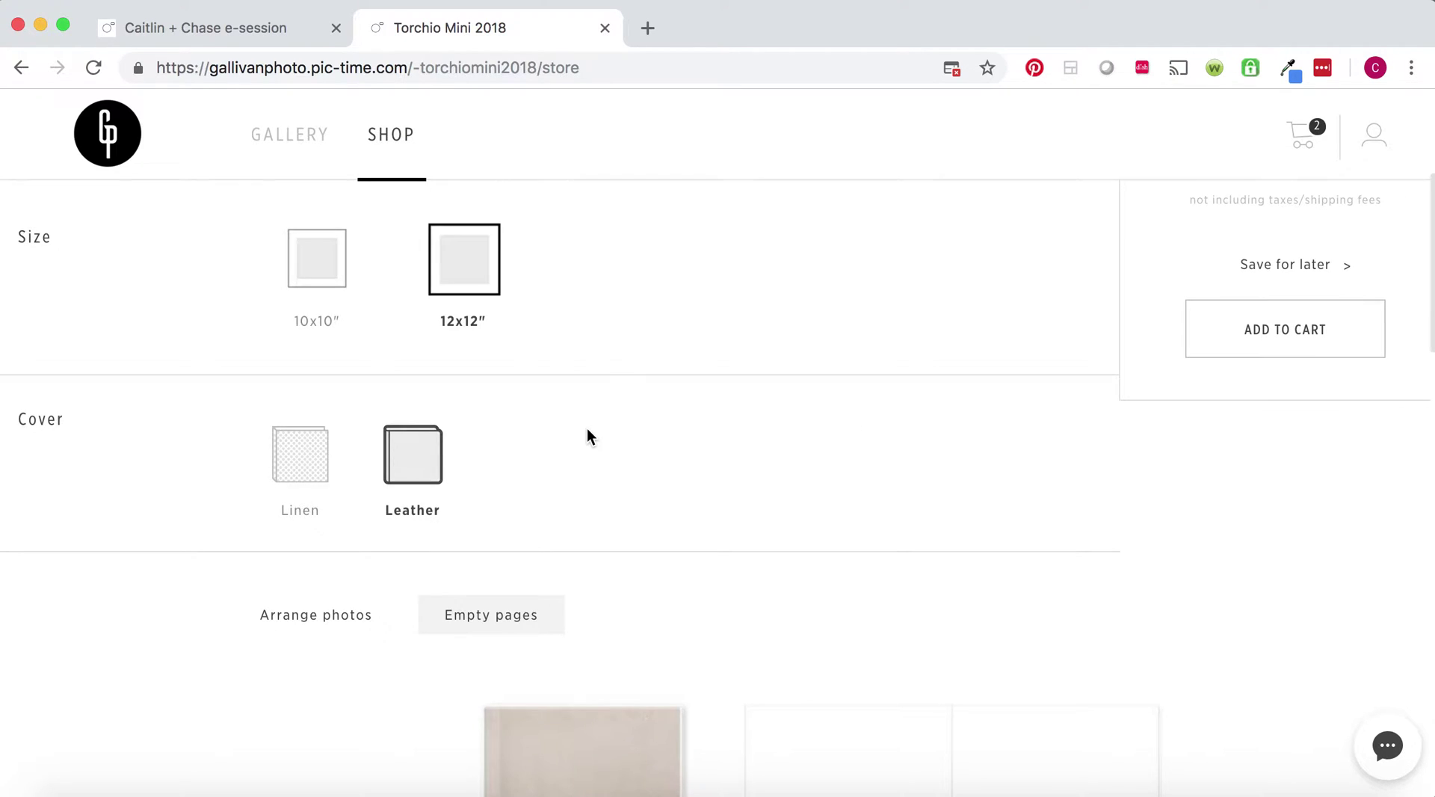
Examine the first three leather album sample photos enlarged, covering the embossed covers and an open page spread.
{"action": "scroll", "coordinate": [588, 436], "scroll_direction": "up", "scroll_amount": 5}
{"action": "scroll", "coordinate": [588, 432], "scroll_direction": "down", "scroll_amount": 5}
{"action": "scroll", "coordinate": [588, 432], "scroll_direction": "up", "scroll_amount": 5}
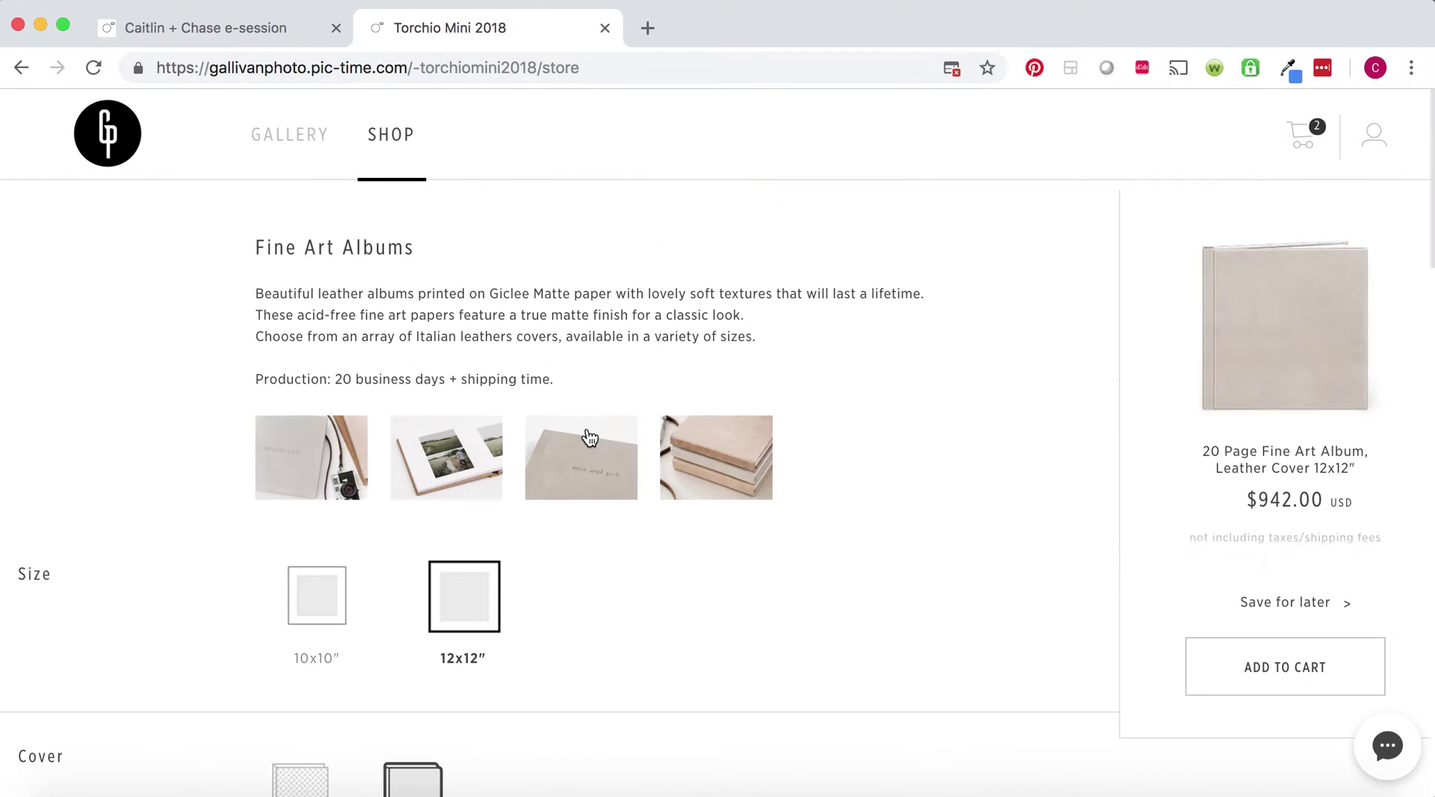
{"action": "scroll", "coordinate": [589, 436], "scroll_direction": "down", "scroll_amount": 2}
{"action": "scroll", "coordinate": [589, 436], "scroll_direction": "up", "scroll_amount": 2}
{"action": "left_click", "coordinate": [276, 490]}
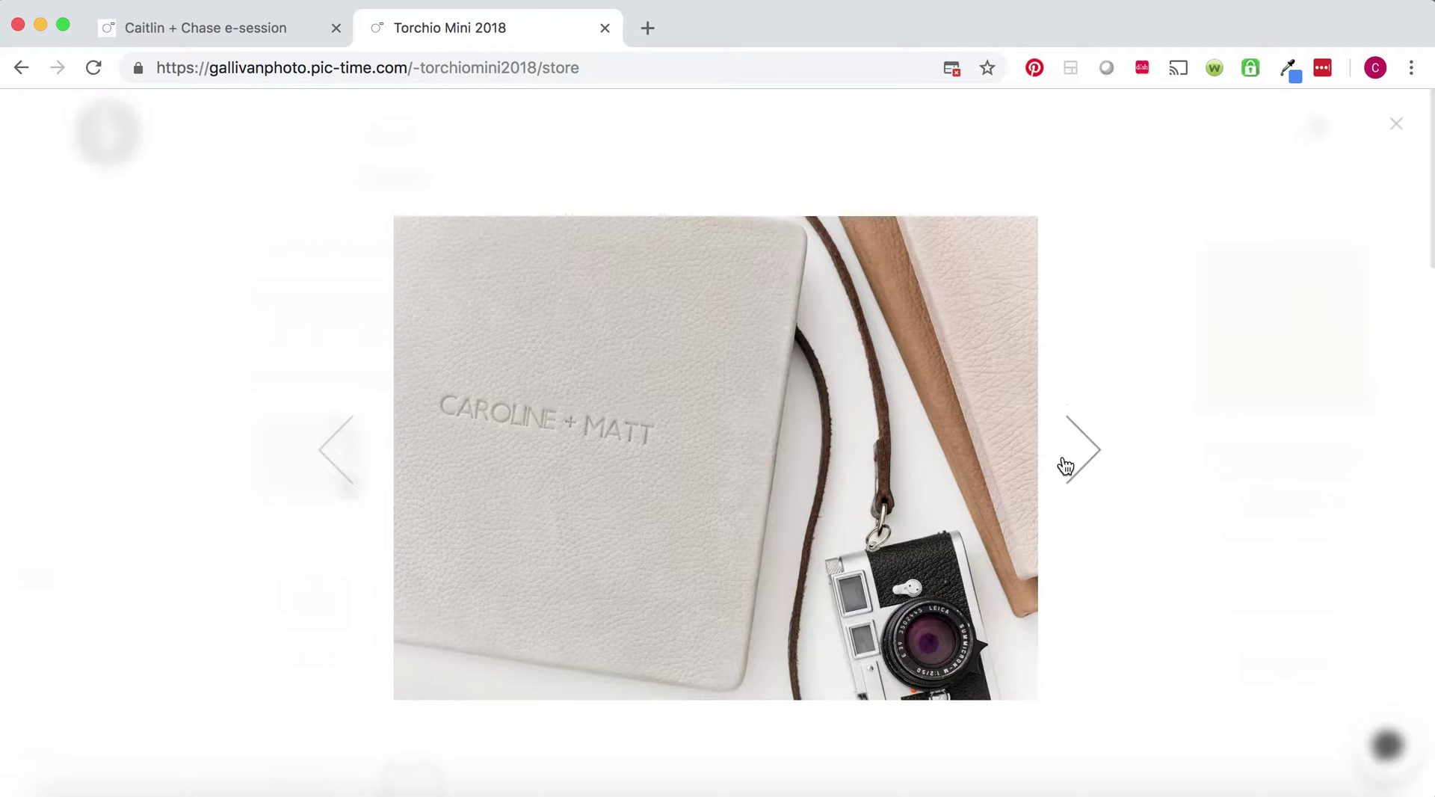
{"action": "left_click", "coordinate": [1080, 458]}
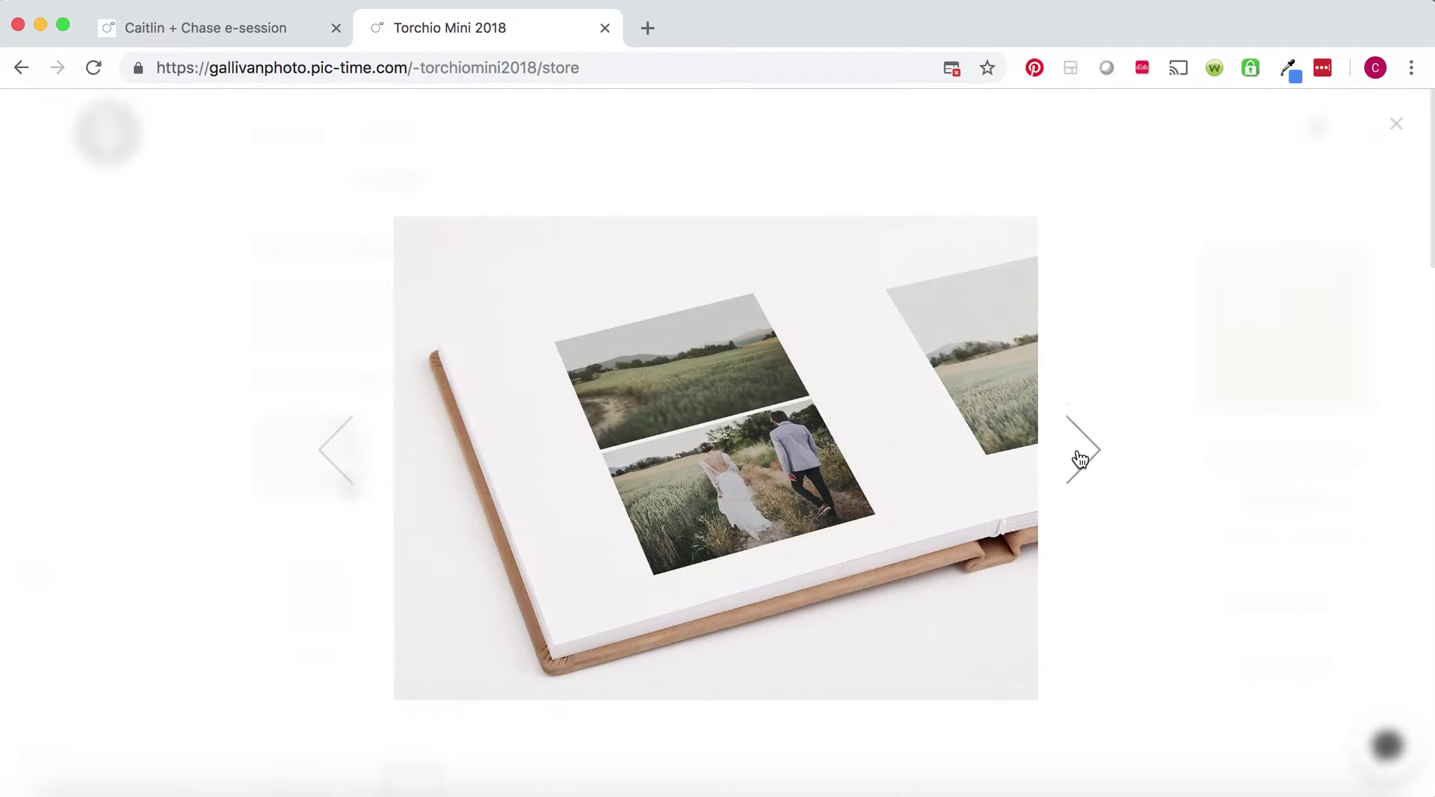
{"action": "left_click", "coordinate": [1080, 458]}
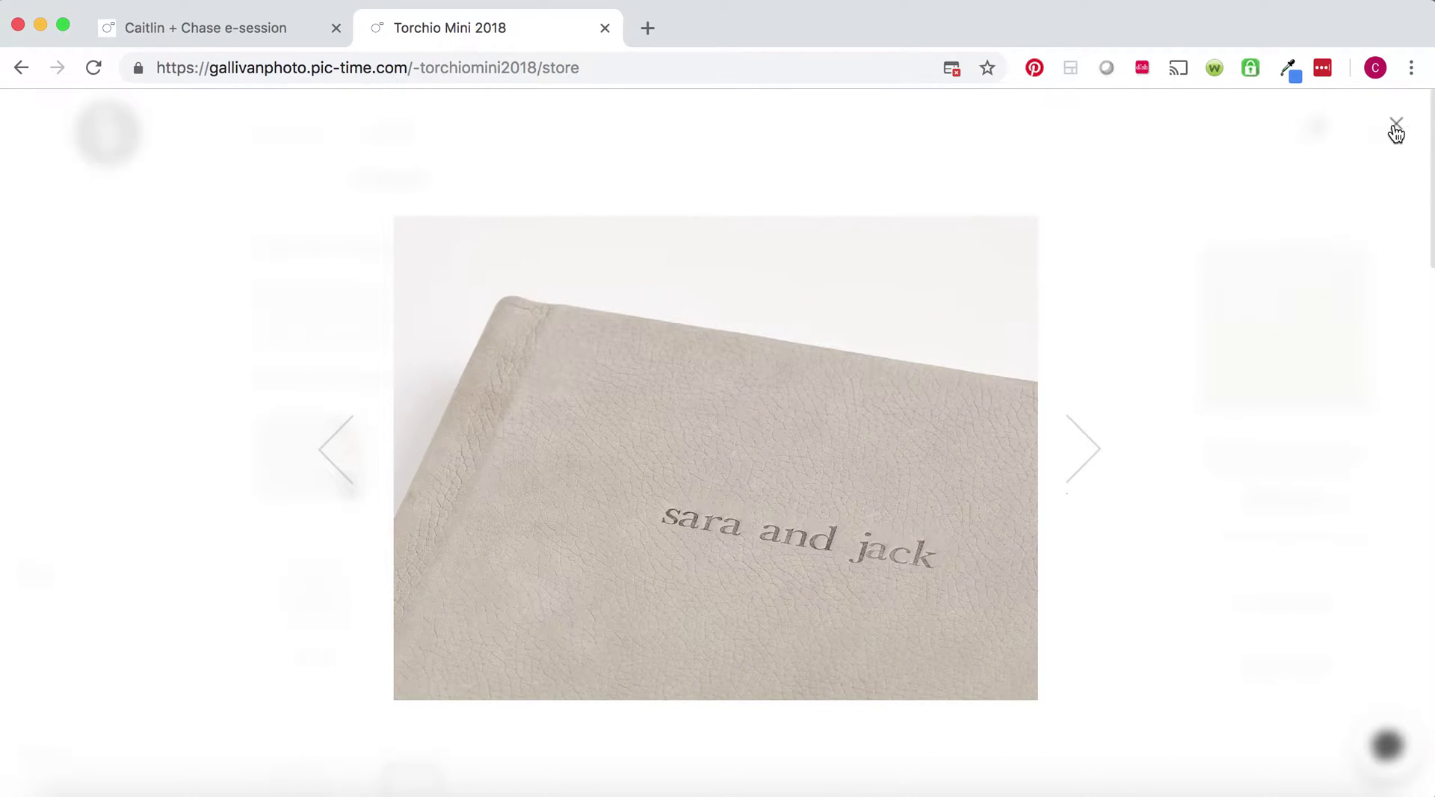
{"action": "left_click", "coordinate": [1395, 125]}
Open the album's cover for editing and choose the brown leather color.
{"action": "scroll", "coordinate": [908, 452], "scroll_direction": "down", "scroll_amount": 2}
{"action": "scroll", "coordinate": [908, 451], "scroll_direction": "down", "scroll_amount": 4}
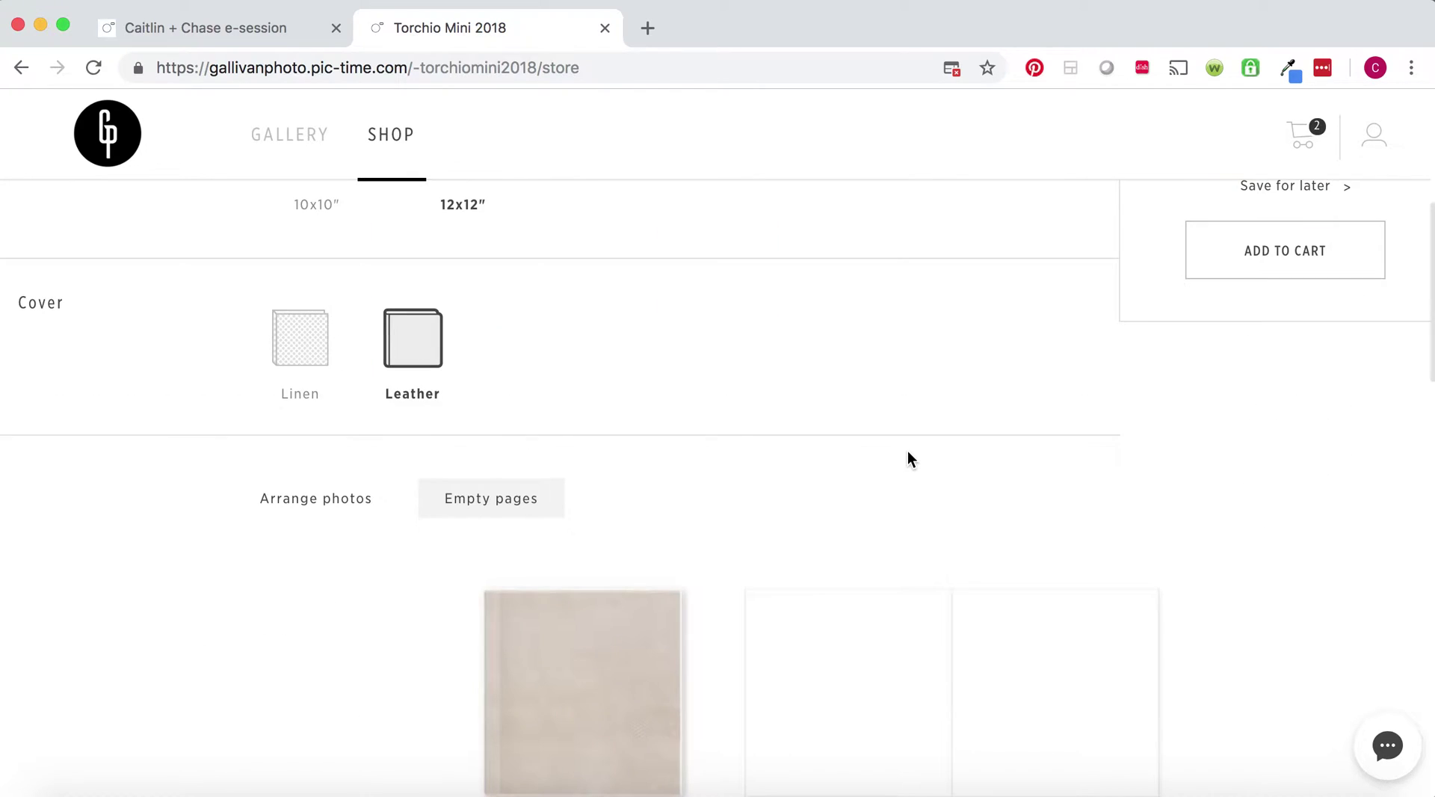
{"action": "scroll", "coordinate": [908, 451], "scroll_direction": "up", "scroll_amount": 2}
{"action": "scroll", "coordinate": [908, 451], "scroll_direction": "down", "scroll_amount": 1}
{"action": "scroll", "coordinate": [907, 451], "scroll_direction": "up", "scroll_amount": 2}
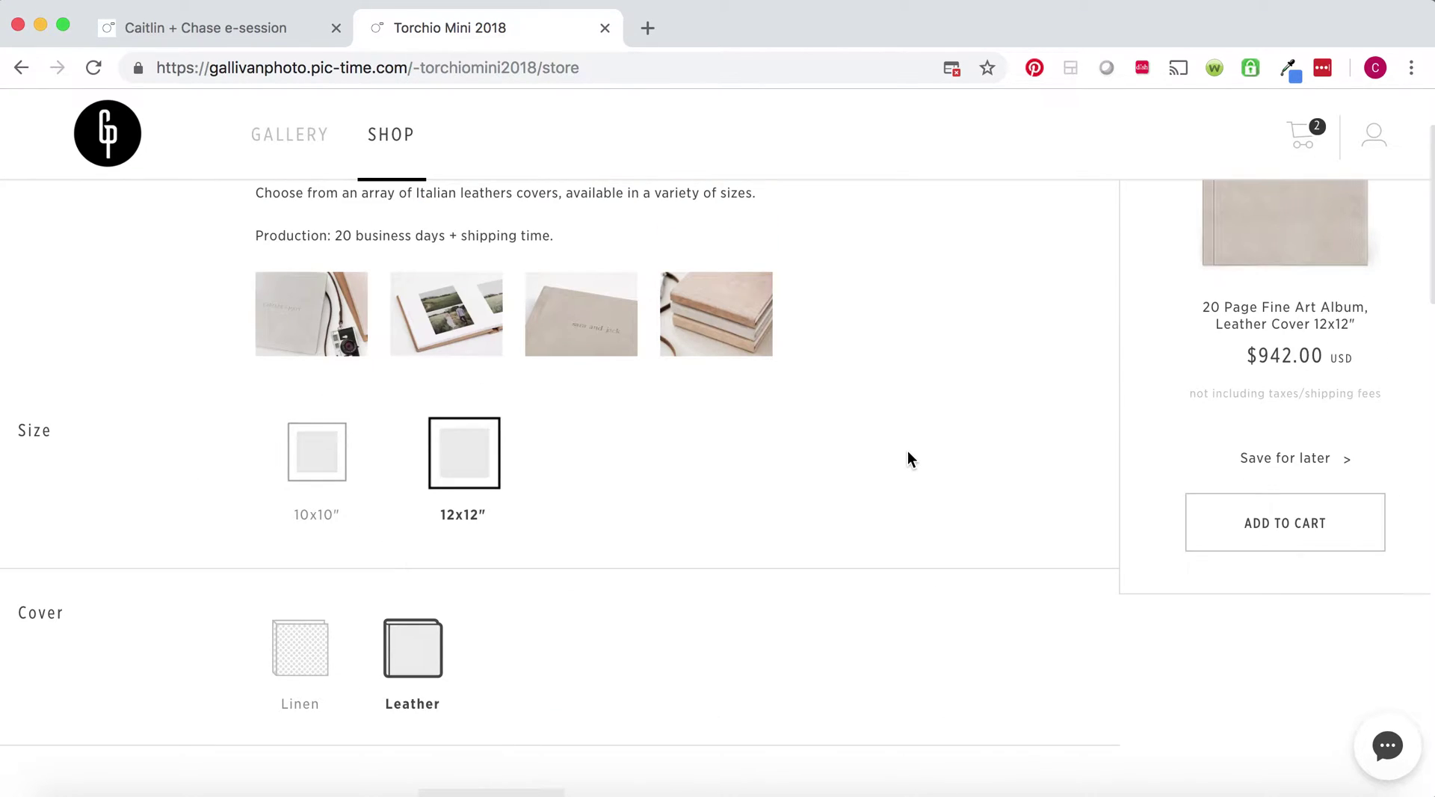
{"action": "scroll", "coordinate": [908, 451], "scroll_direction": "down", "scroll_amount": 8}
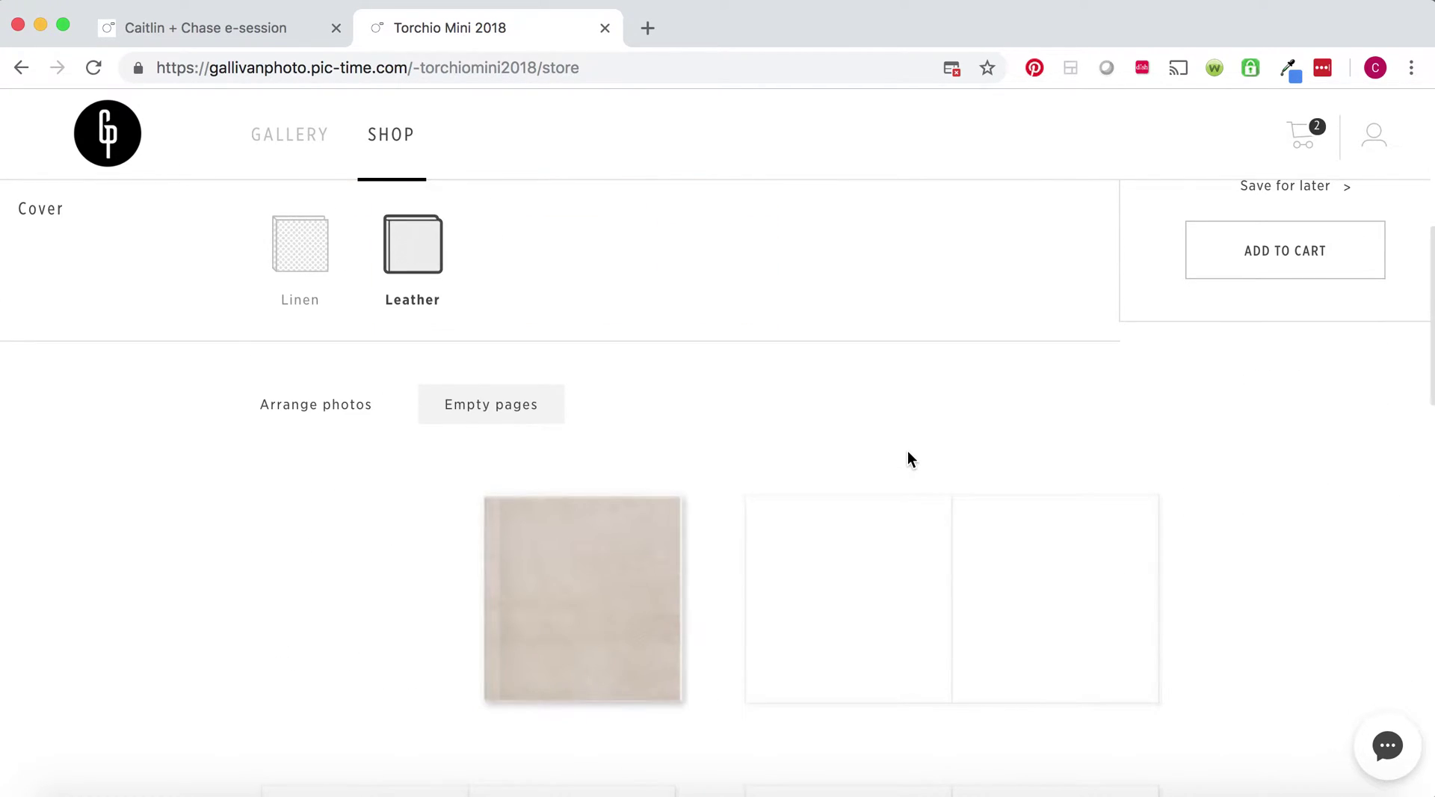
{"action": "scroll", "coordinate": [908, 456], "scroll_direction": "down", "scroll_amount": 2}
{"action": "scroll", "coordinate": [1226, 497], "scroll_direction": "up", "scroll_amount": 4}
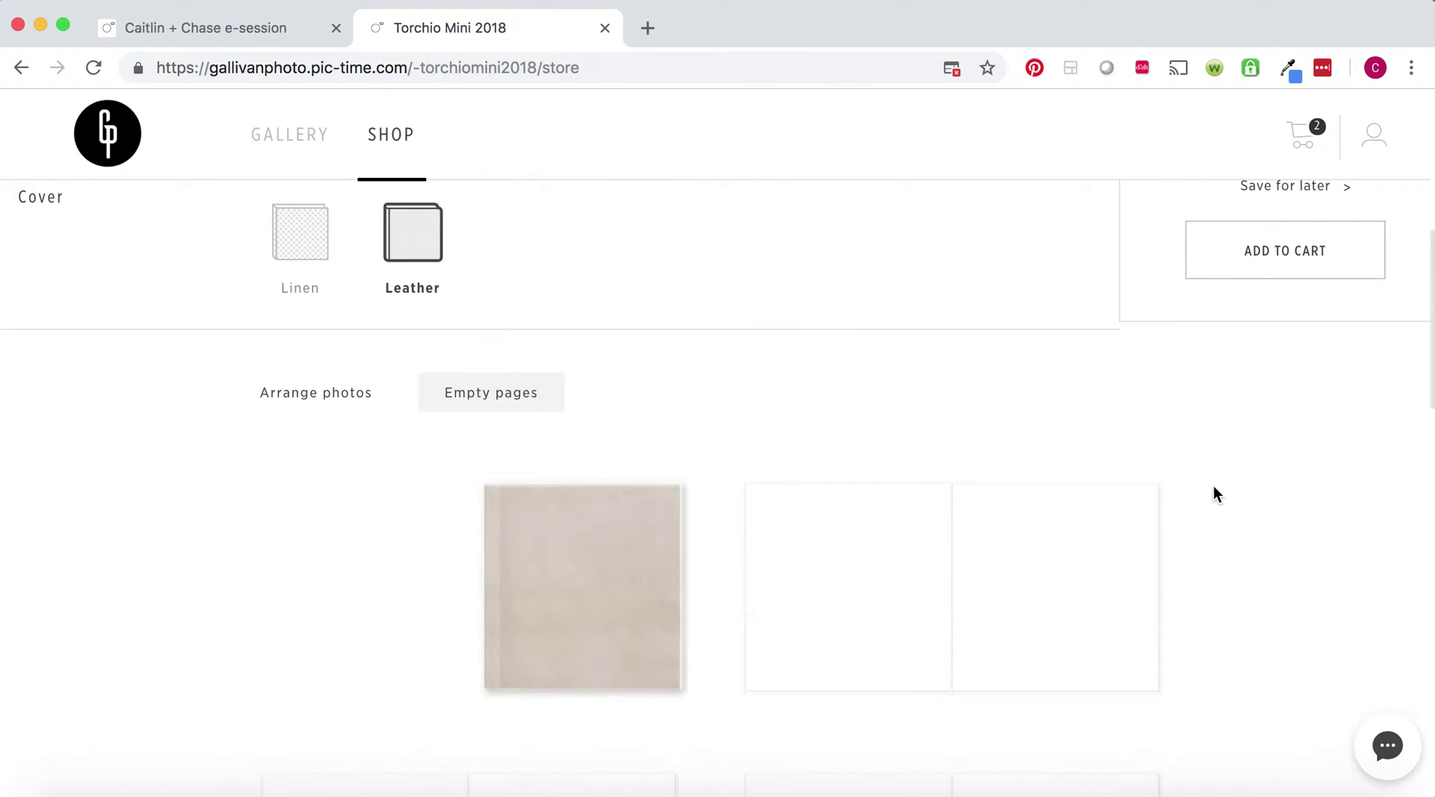
{"action": "left_click", "coordinate": [576, 575]}
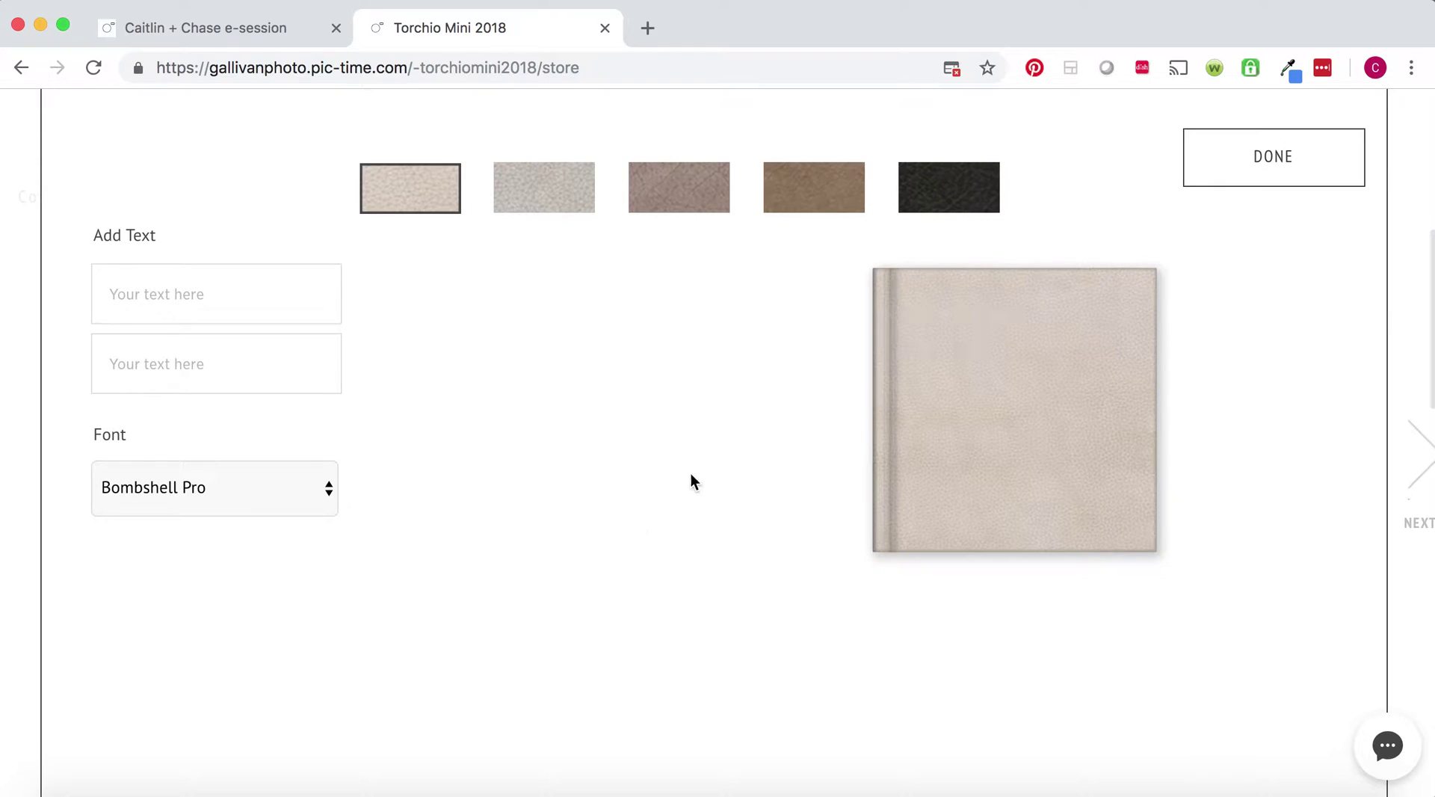
{"action": "left_click", "coordinate": [809, 195]}
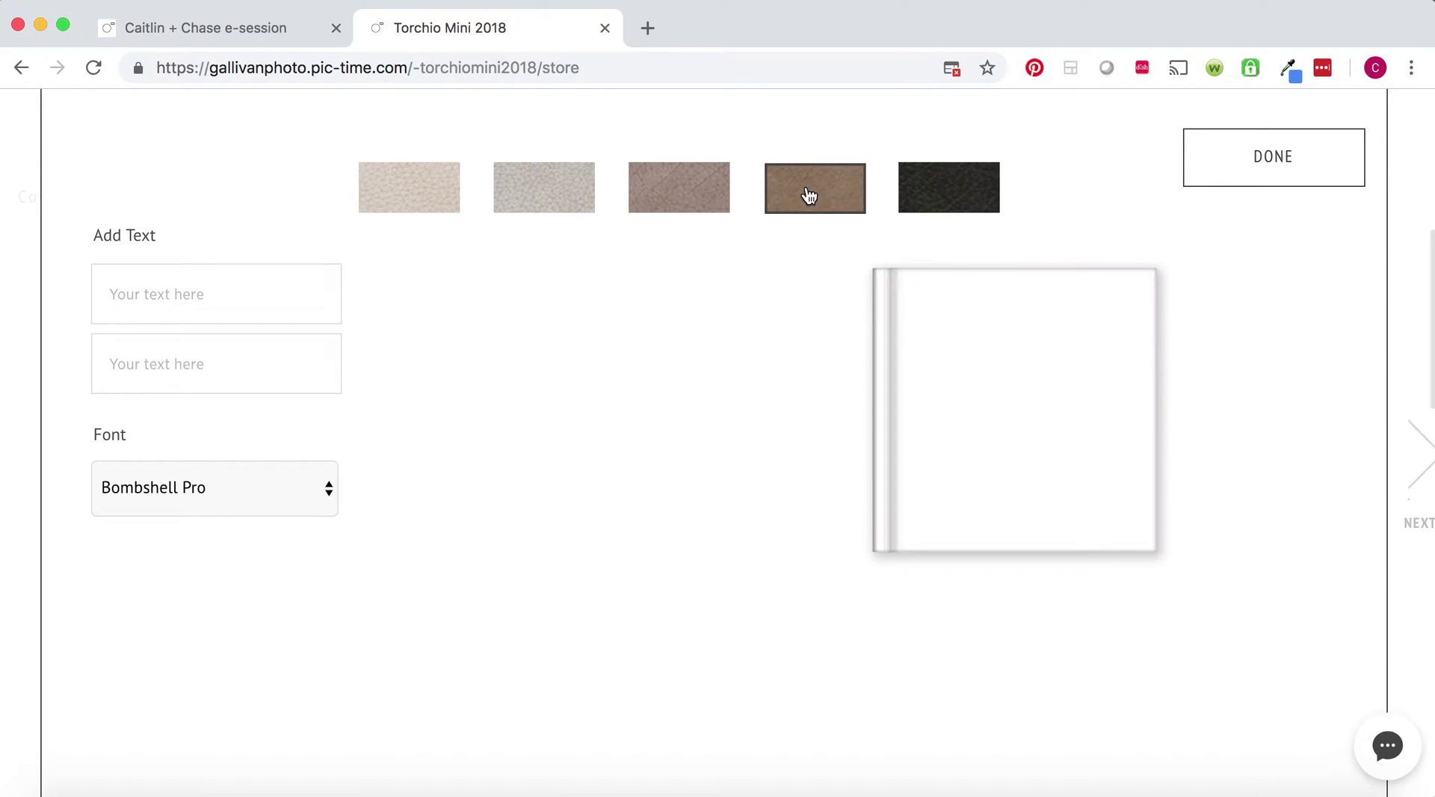
Add the family's name and "Holidays 2018" as the two cover text lines and set the font to Crimson.
{"action": "left_click", "coordinate": [187, 305]}
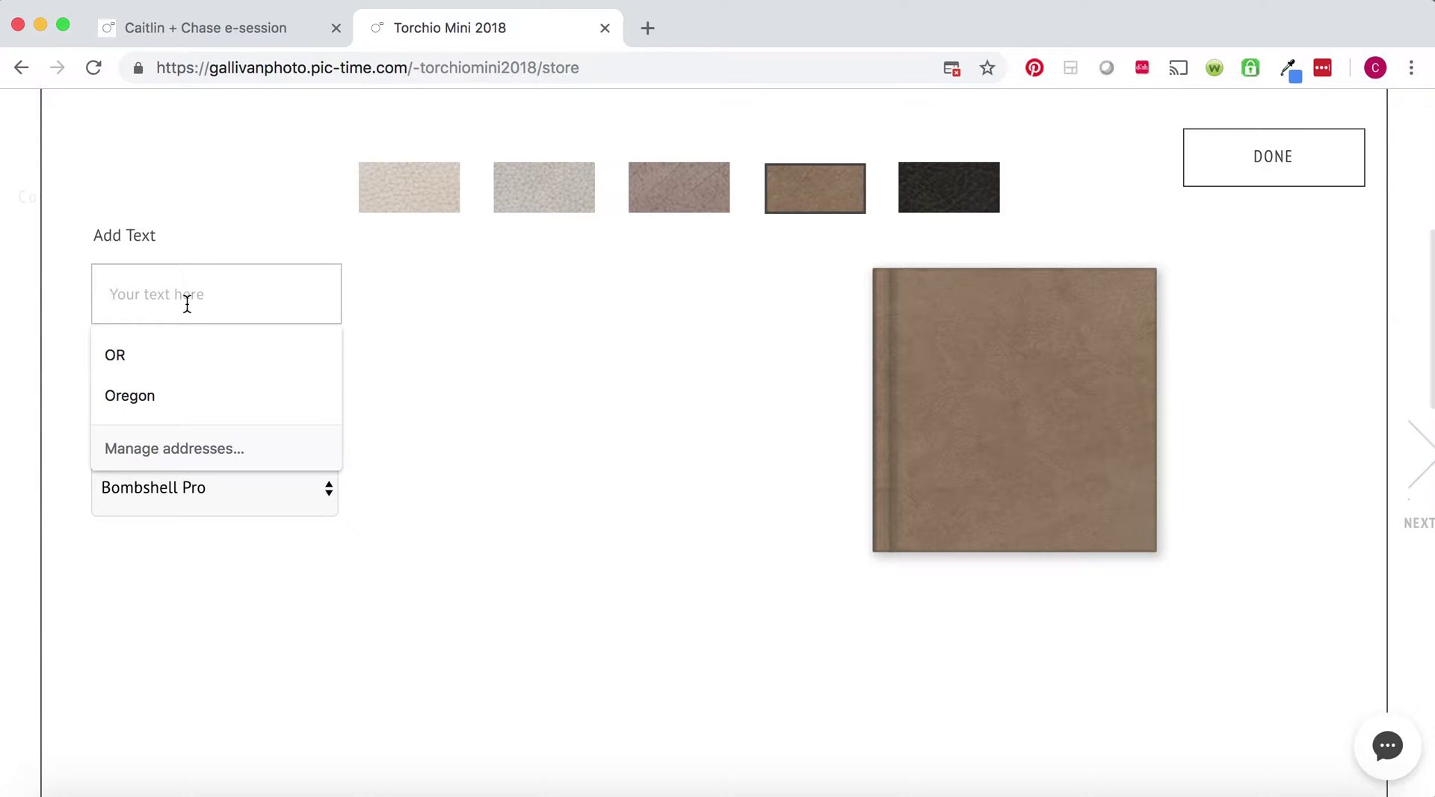
{"action": "type", "text": "Torch"}
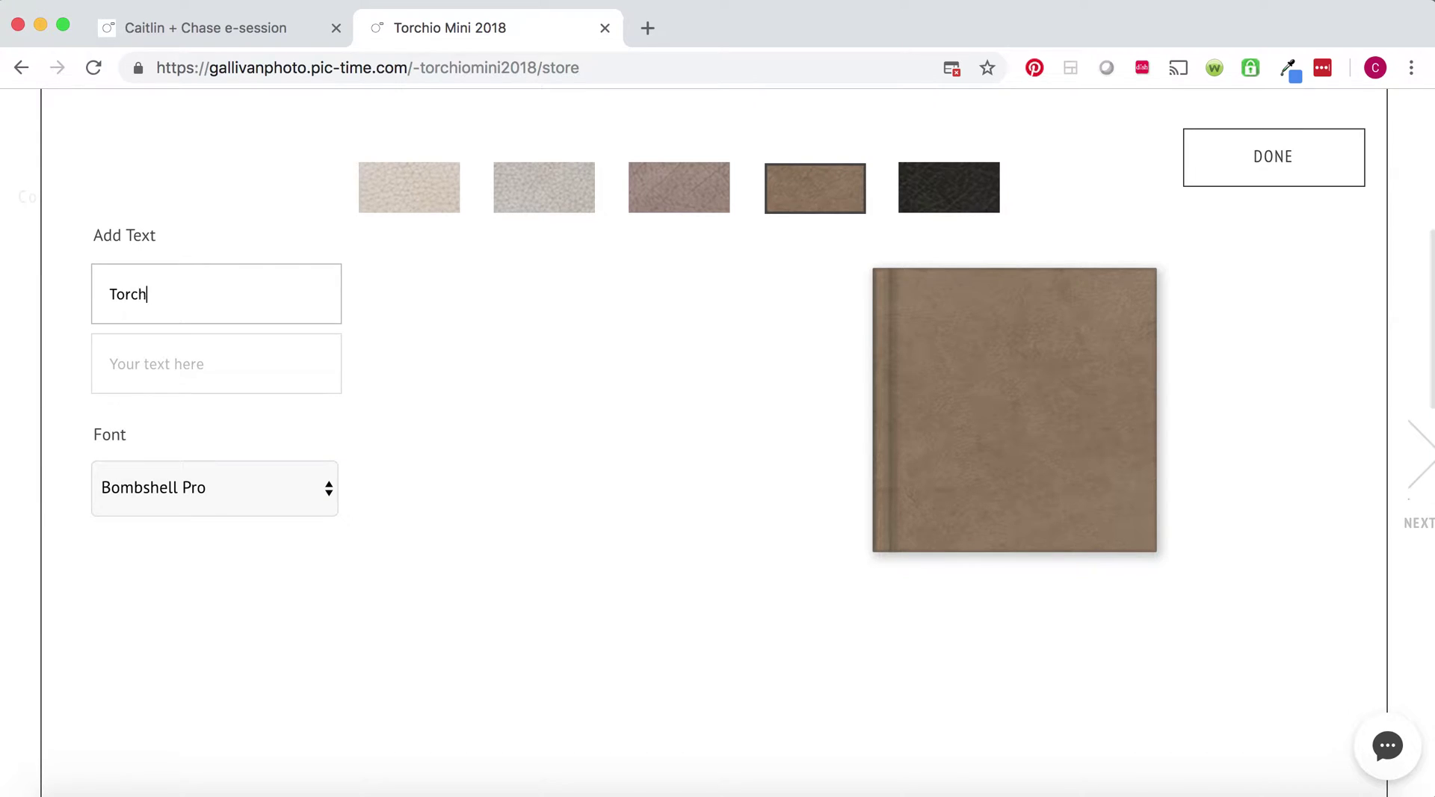
{"action": "type", "text": "io Family"}
{"action": "left_click", "coordinate": [151, 358]}
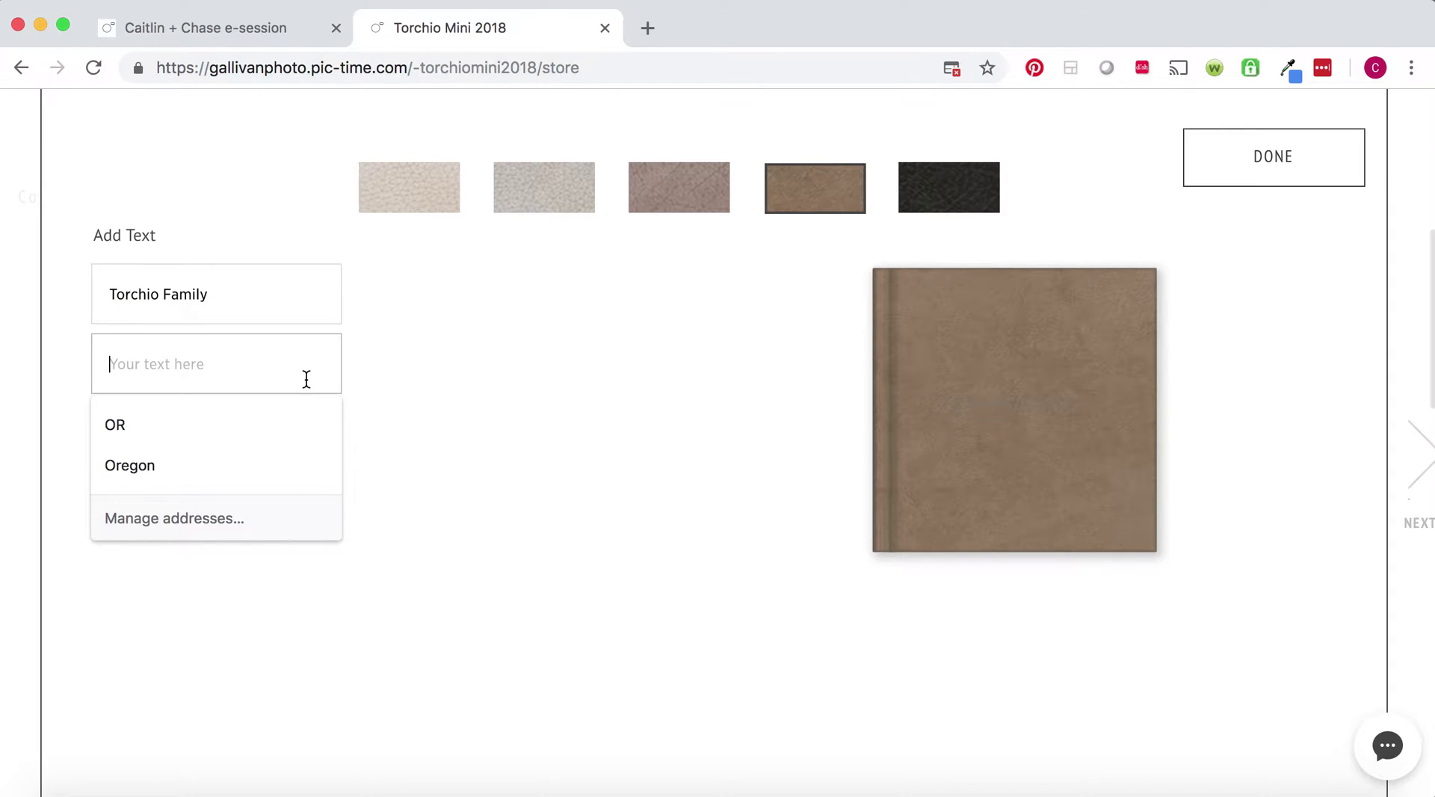
{"action": "type", "text": "Holidays 2018"}
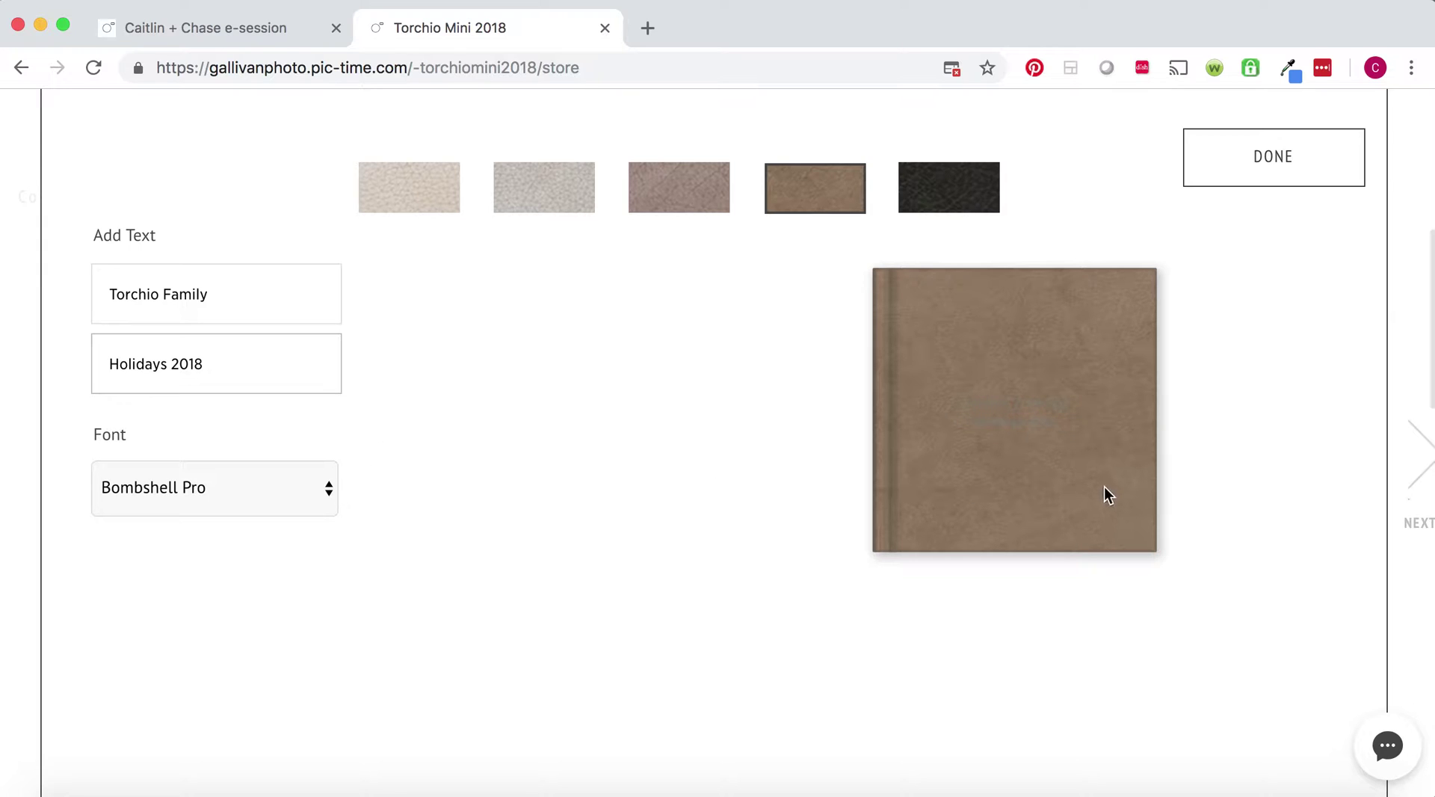
{"action": "left_click", "coordinate": [323, 505]}
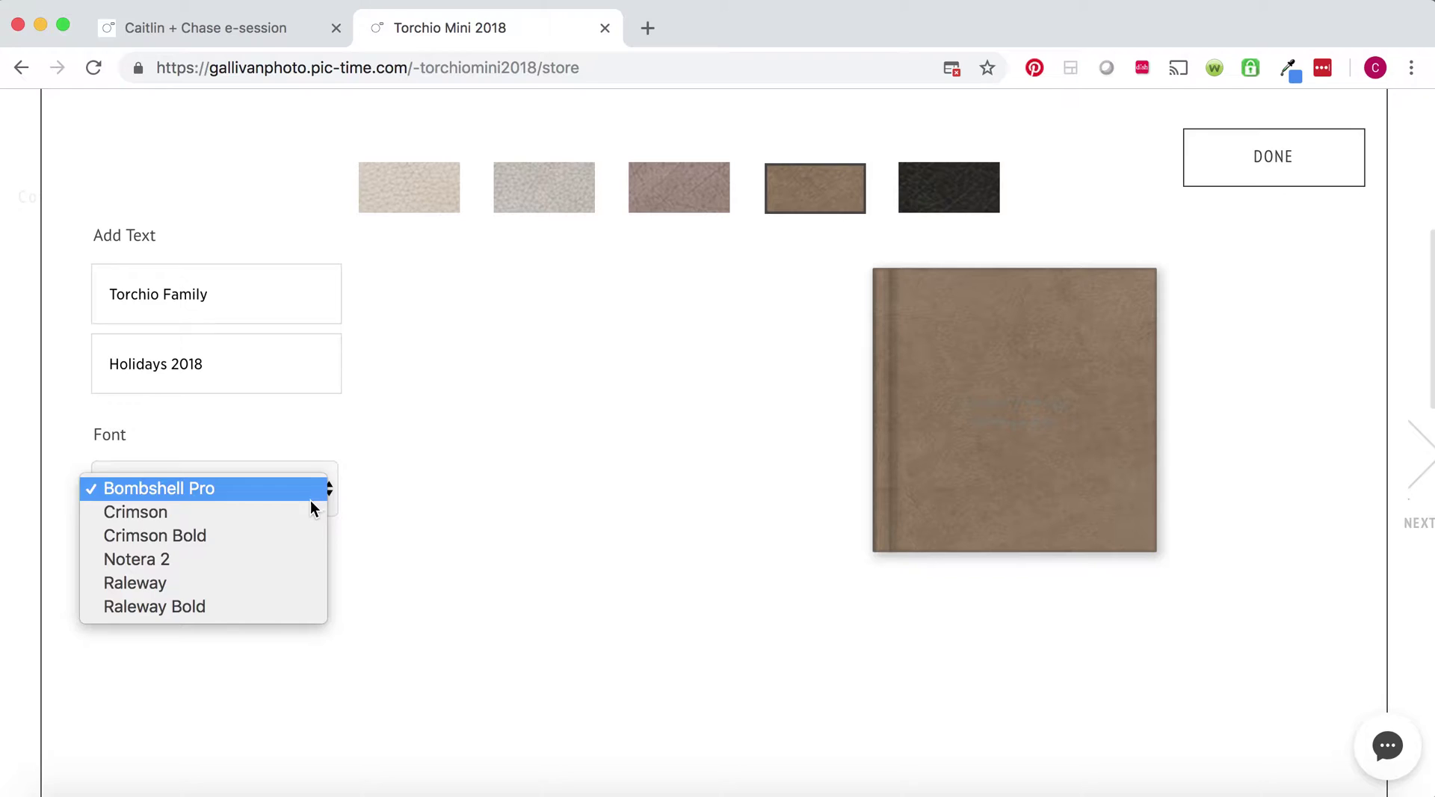
{"action": "left_click", "coordinate": [294, 517]}
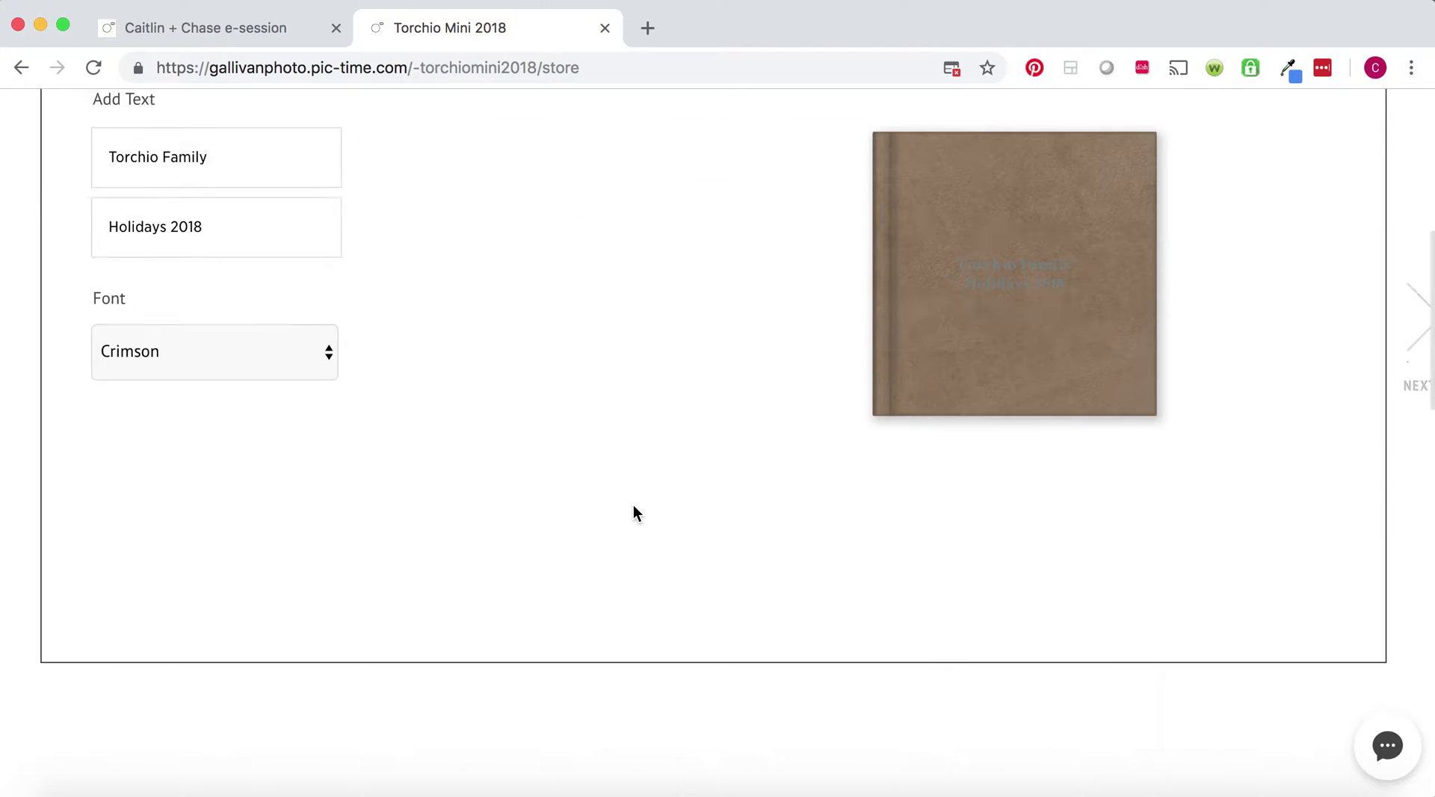
Change the album cover to light gray leather, set its text font to Notera 2, and finish editing the cover.
{"action": "left_click", "coordinate": [547, 197]}
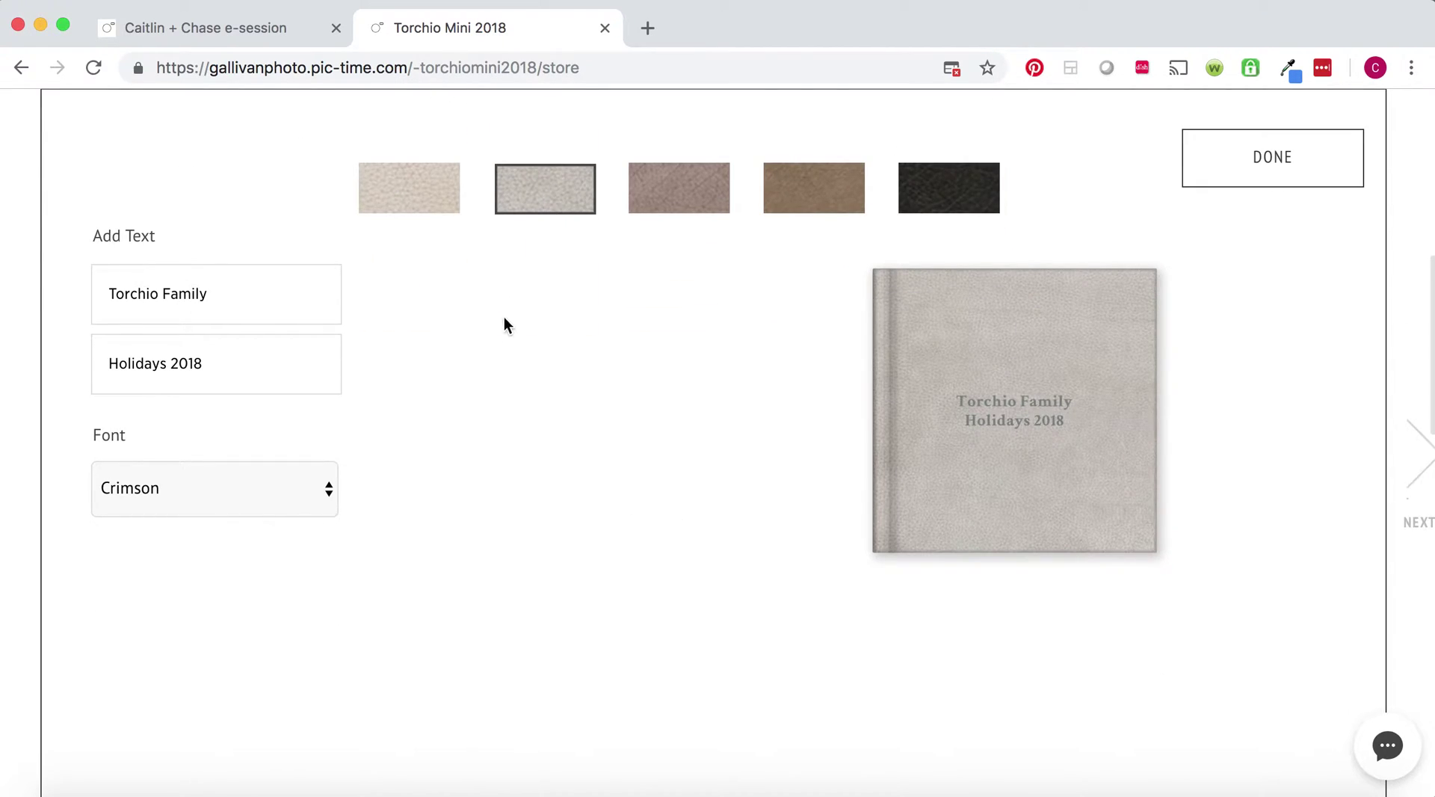
{"action": "left_click", "coordinate": [313, 500]}
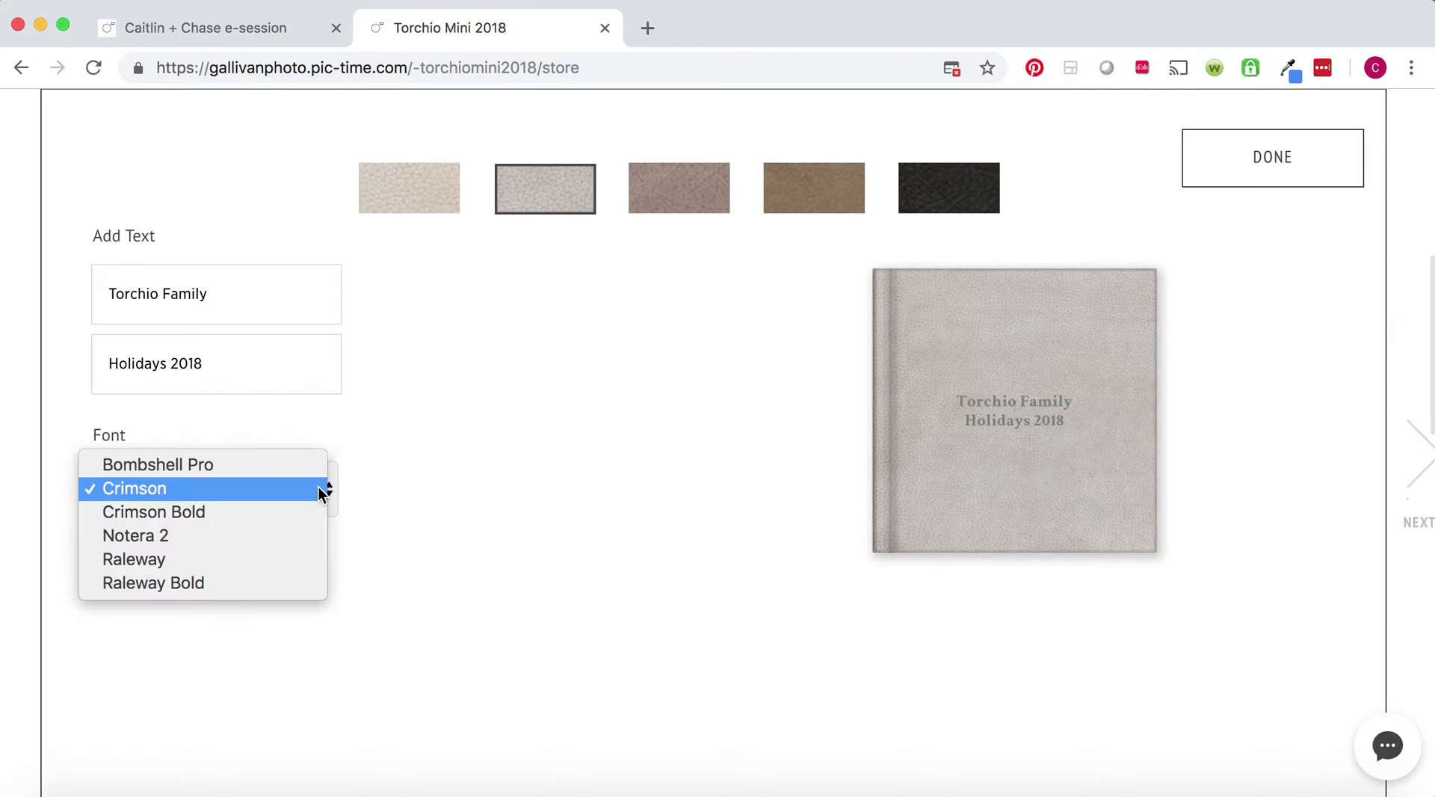
{"action": "left_click", "coordinate": [274, 559]}
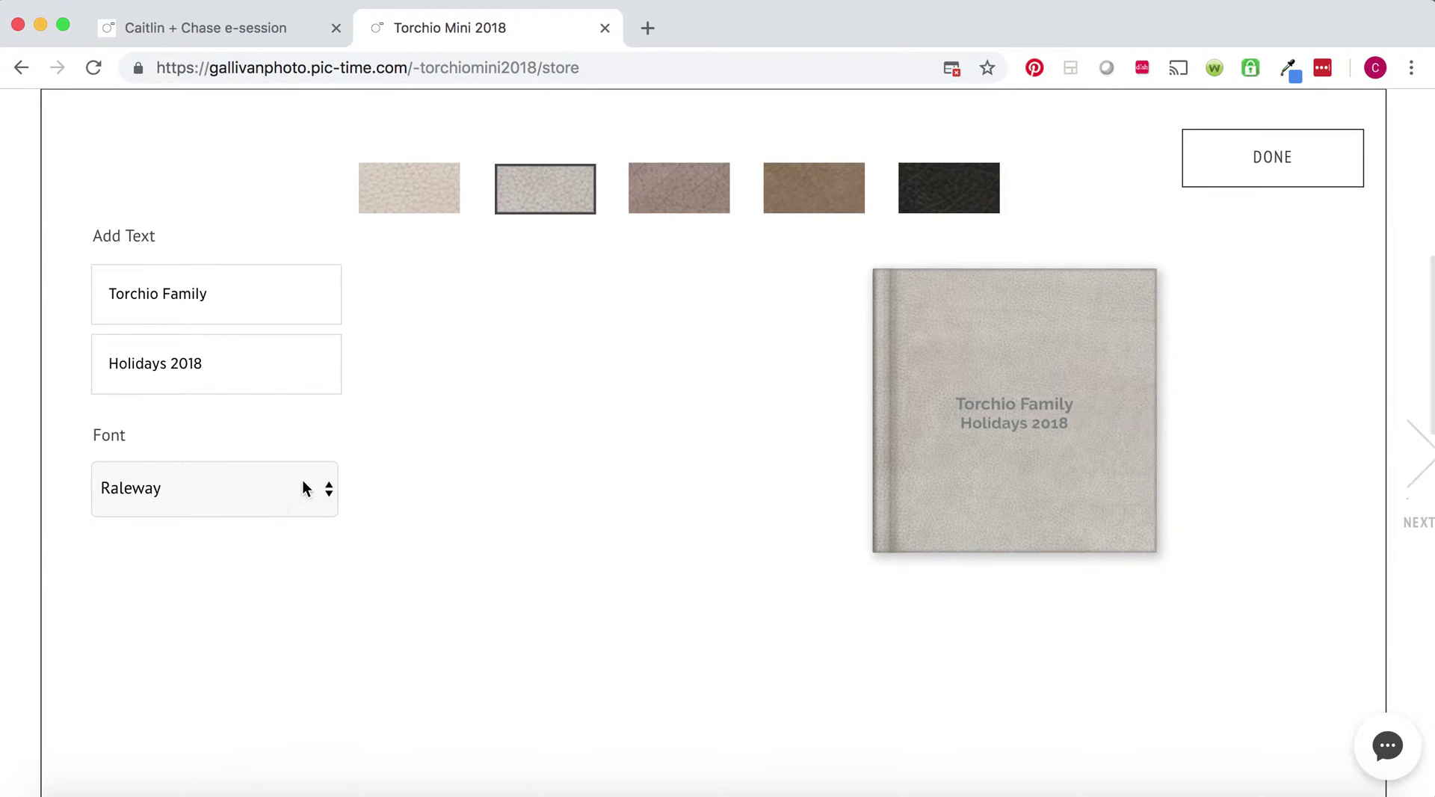
{"action": "left_click", "coordinate": [300, 488]}
{"action": "left_click", "coordinate": [275, 518]}
{"action": "left_click", "coordinate": [307, 486]}
{"action": "left_click", "coordinate": [285, 445]}
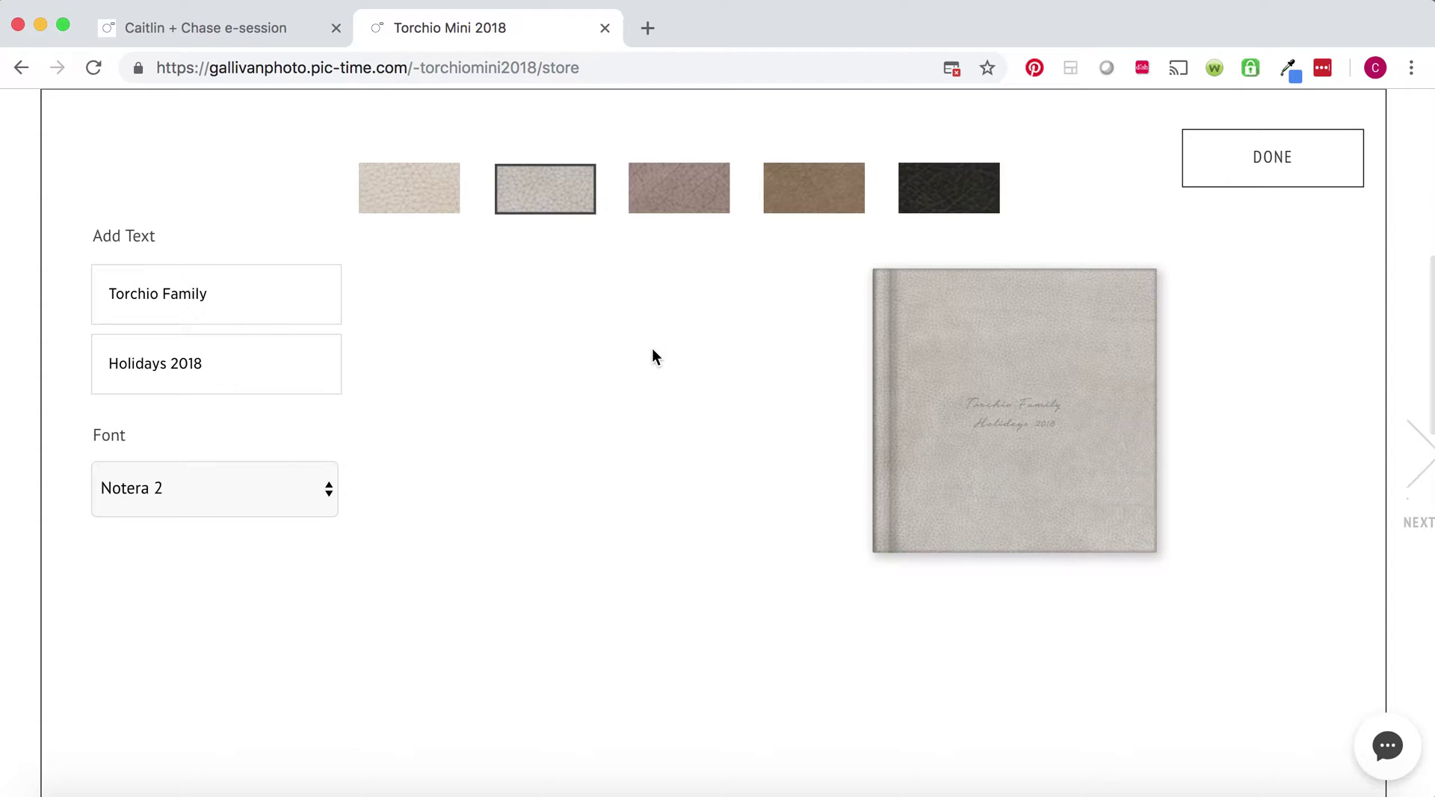
{"action": "left_click", "coordinate": [1330, 180]}
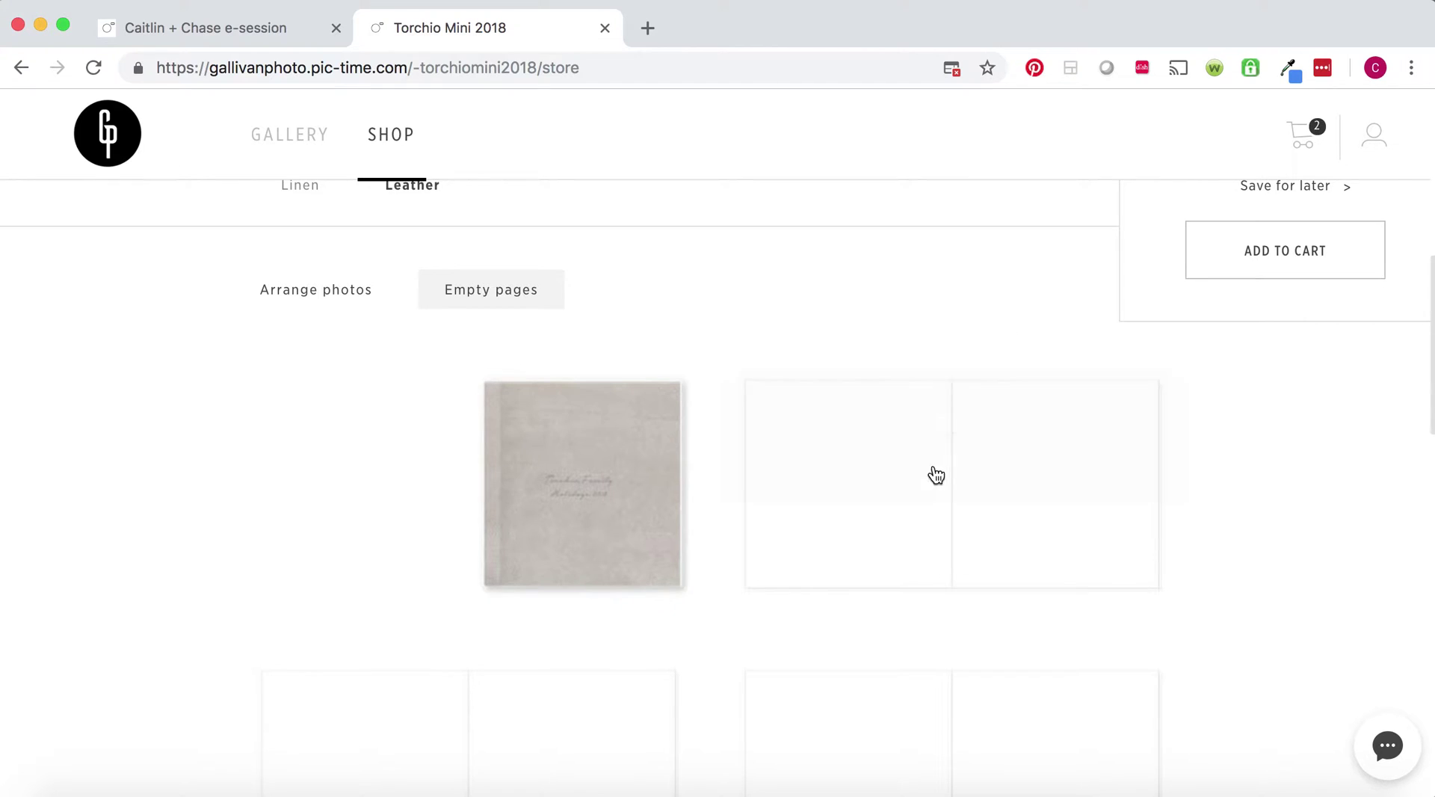
Open the album's first spread, place the family-in-the-meadow photo on the right page, and accept its crop.
{"action": "mouse_move", "coordinate": [933, 481]}
{"action": "left_click", "coordinate": [943, 409]}
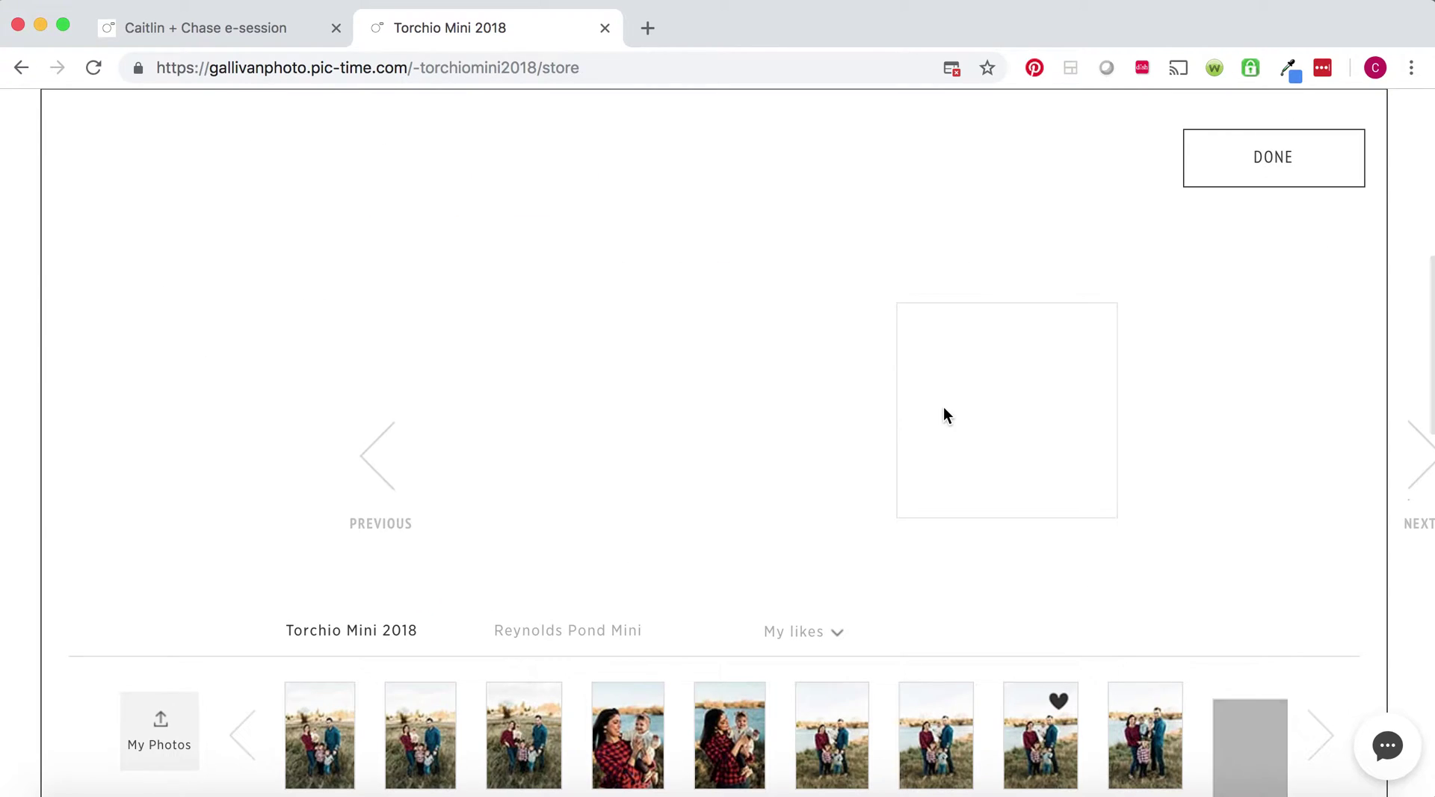
{"action": "left_click_drag", "start_coordinate": [496, 746], "coordinate": [1006, 381]}
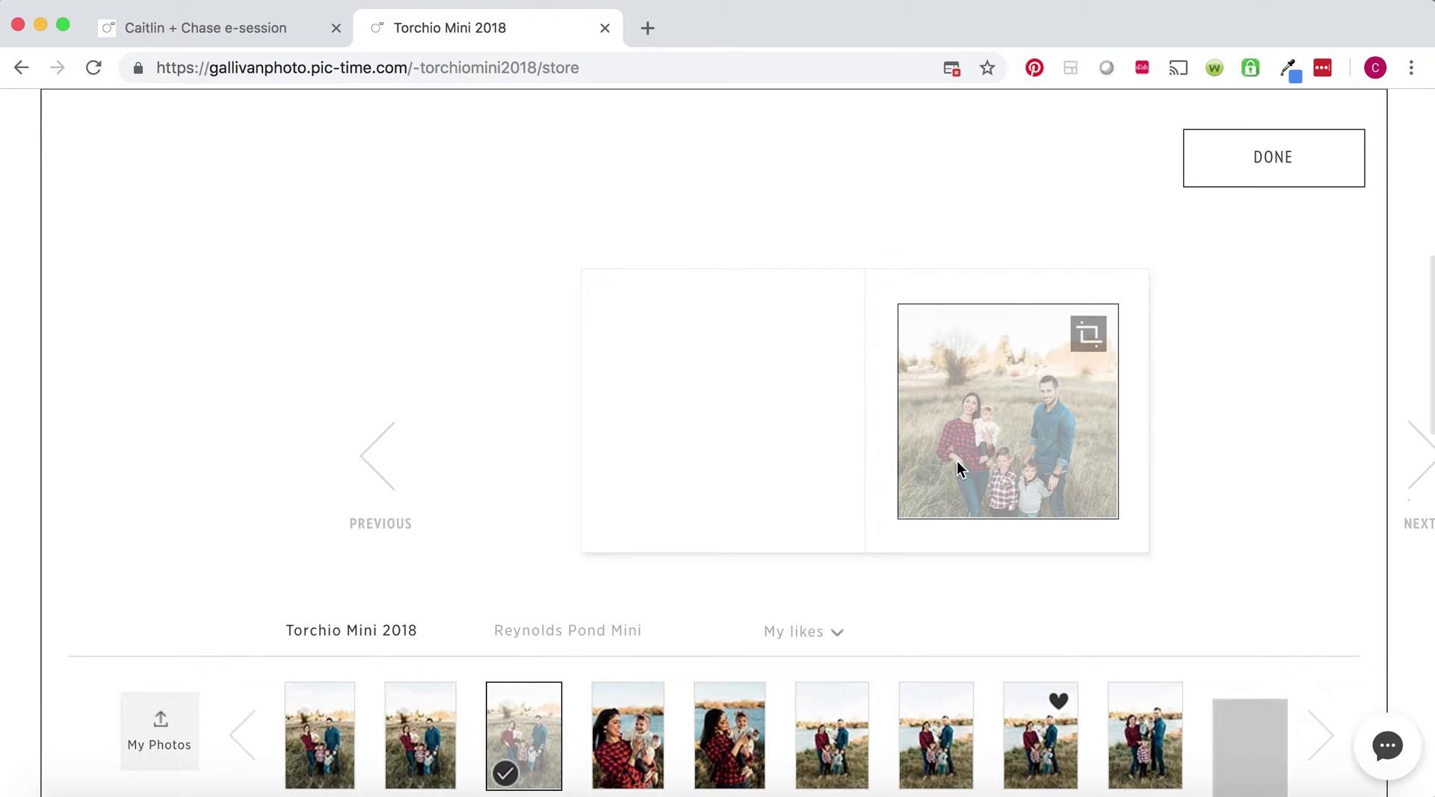
{"action": "left_click", "coordinate": [1089, 331]}
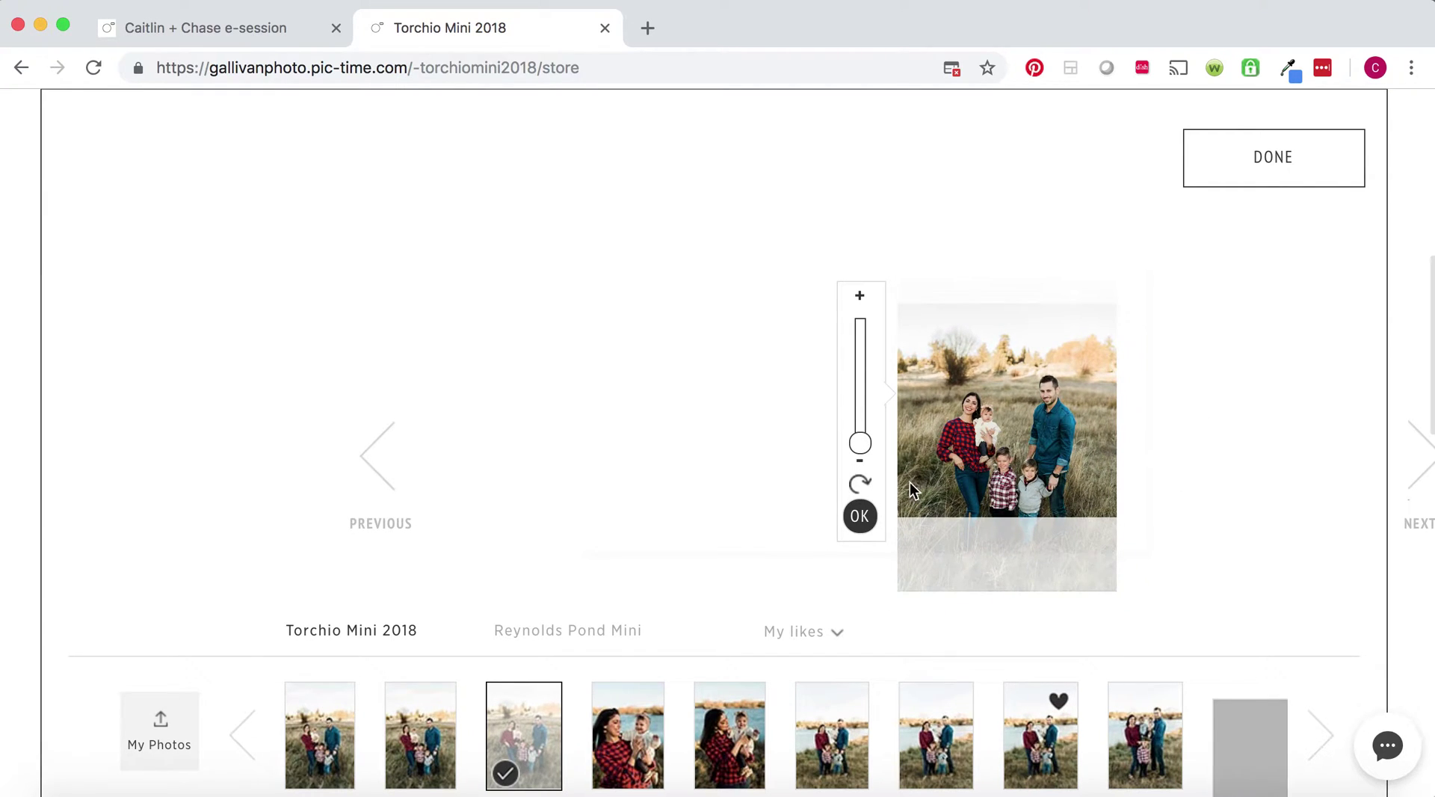
{"action": "left_click", "coordinate": [861, 515]}
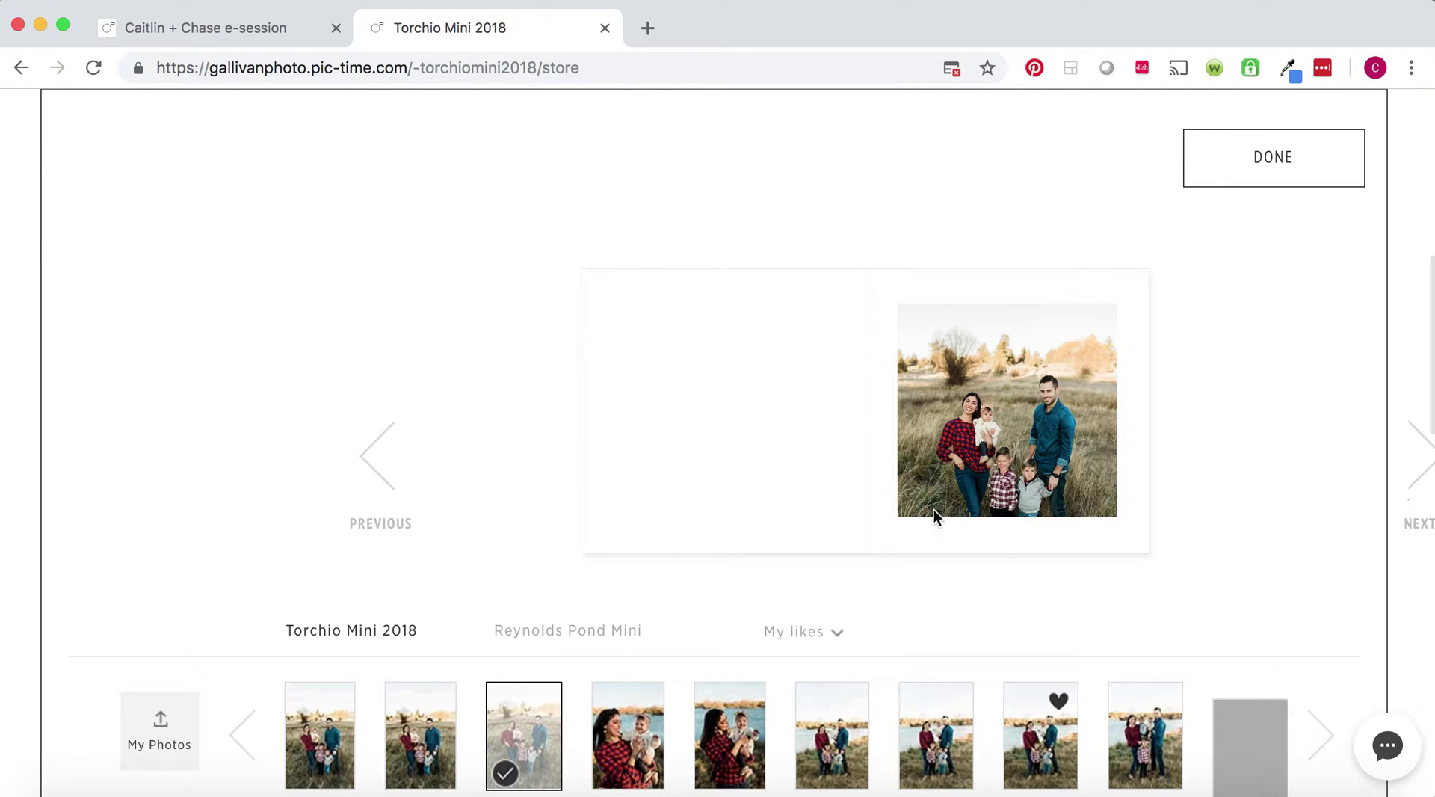
Try the black-and-white and color photos of the father holding the baby on the right page.
{"action": "left_click", "coordinate": [1332, 751]}
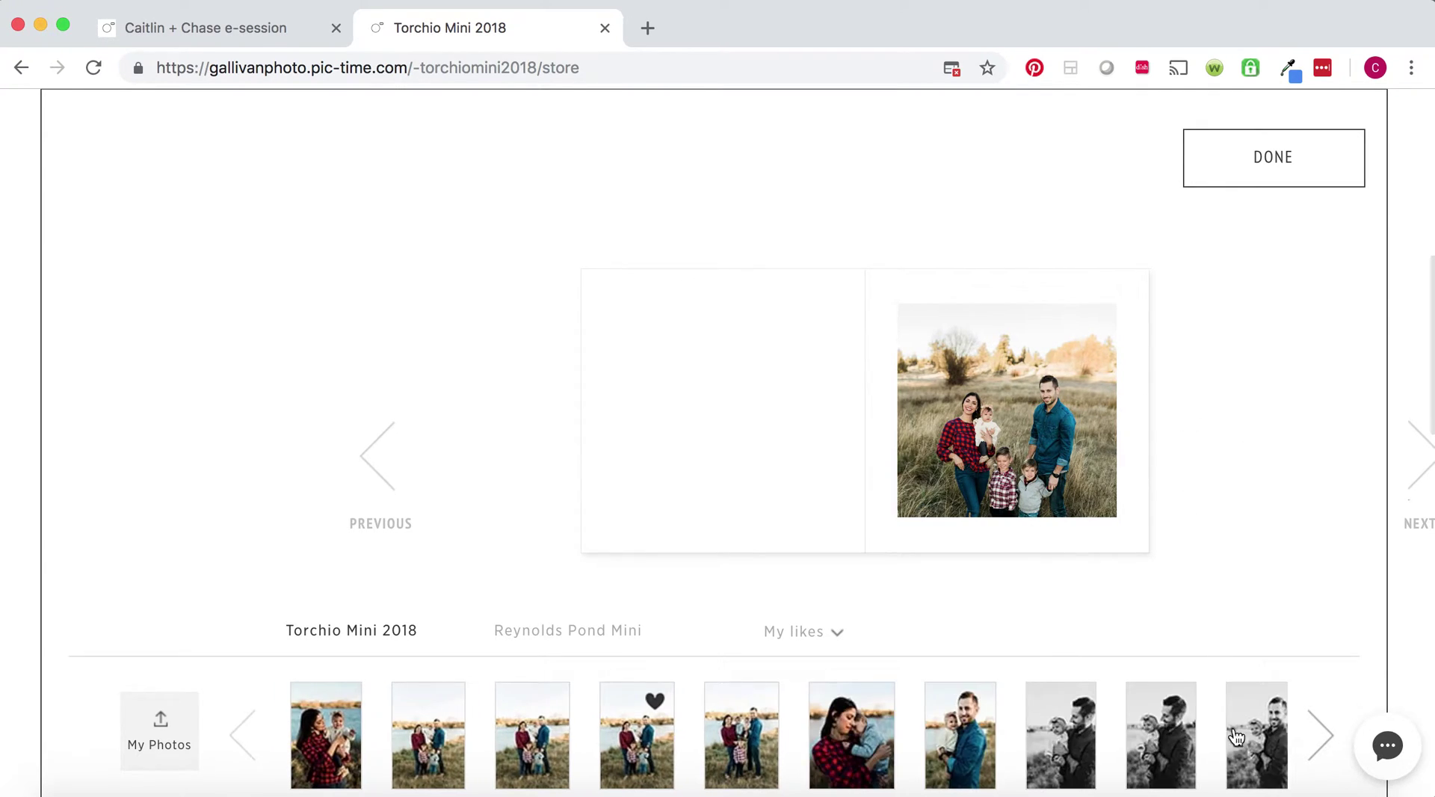
{"action": "left_click_drag", "start_coordinate": [1061, 740], "coordinate": [972, 396]}
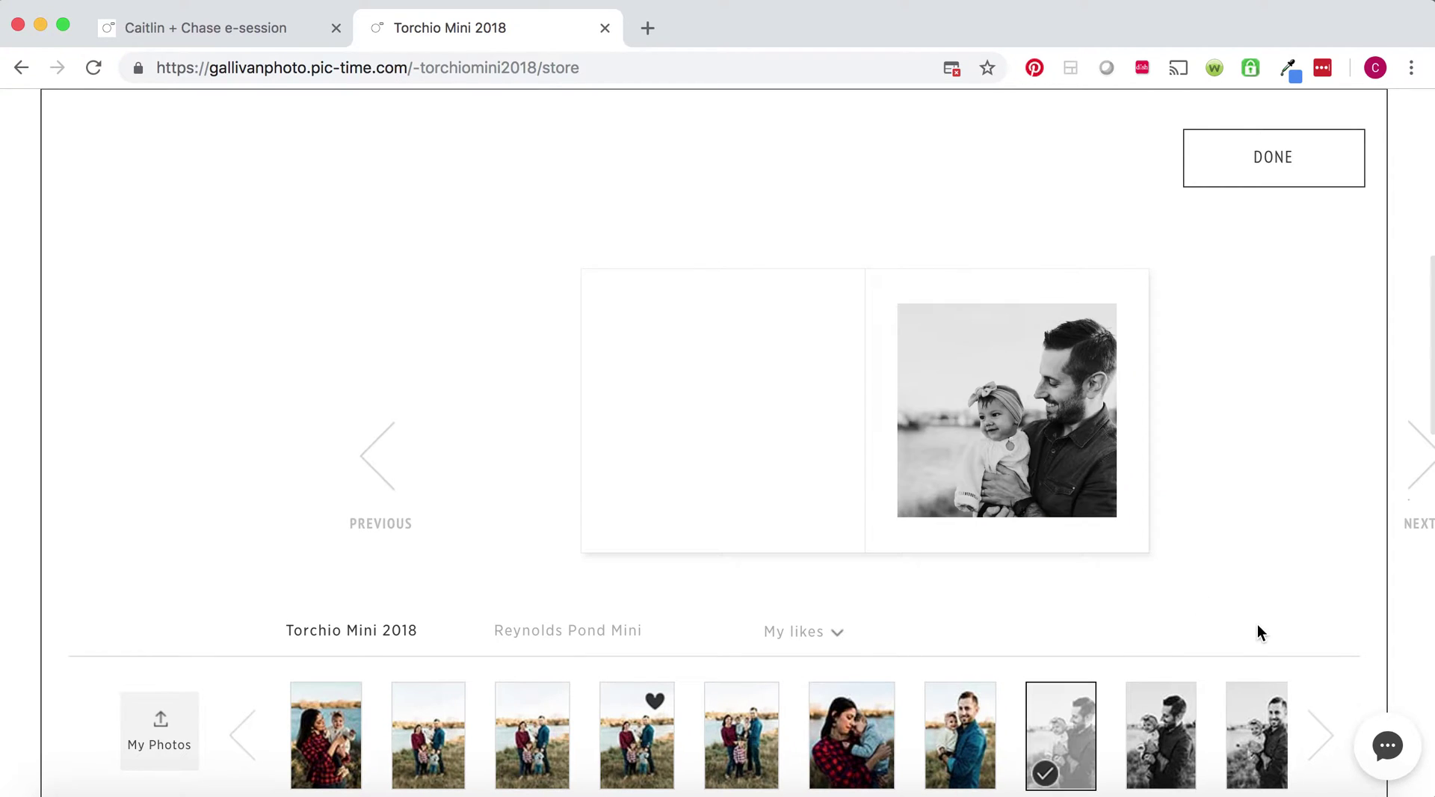
{"action": "left_click", "coordinate": [1083, 477]}
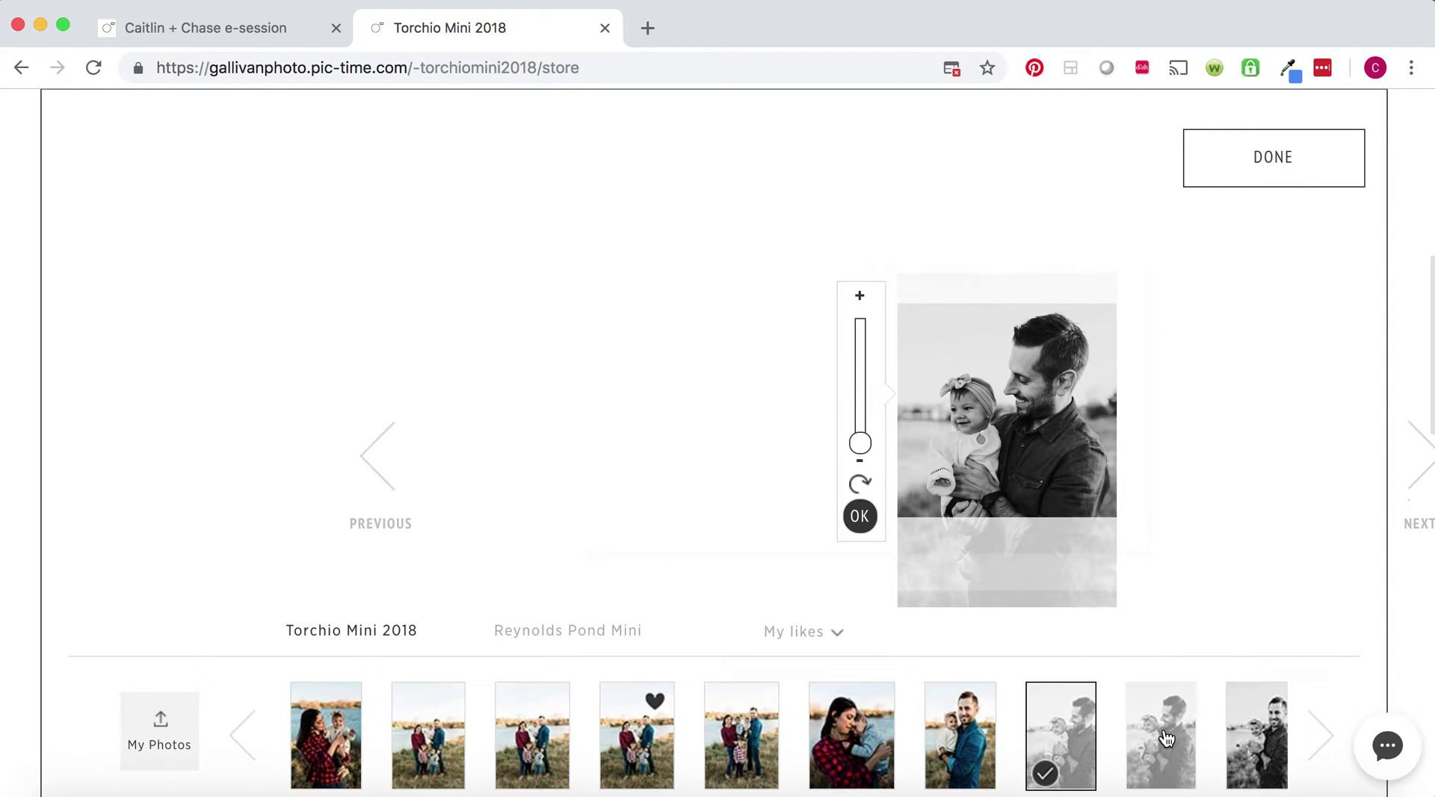
{"action": "left_click_drag", "start_coordinate": [1074, 420], "coordinate": [1096, 428]}
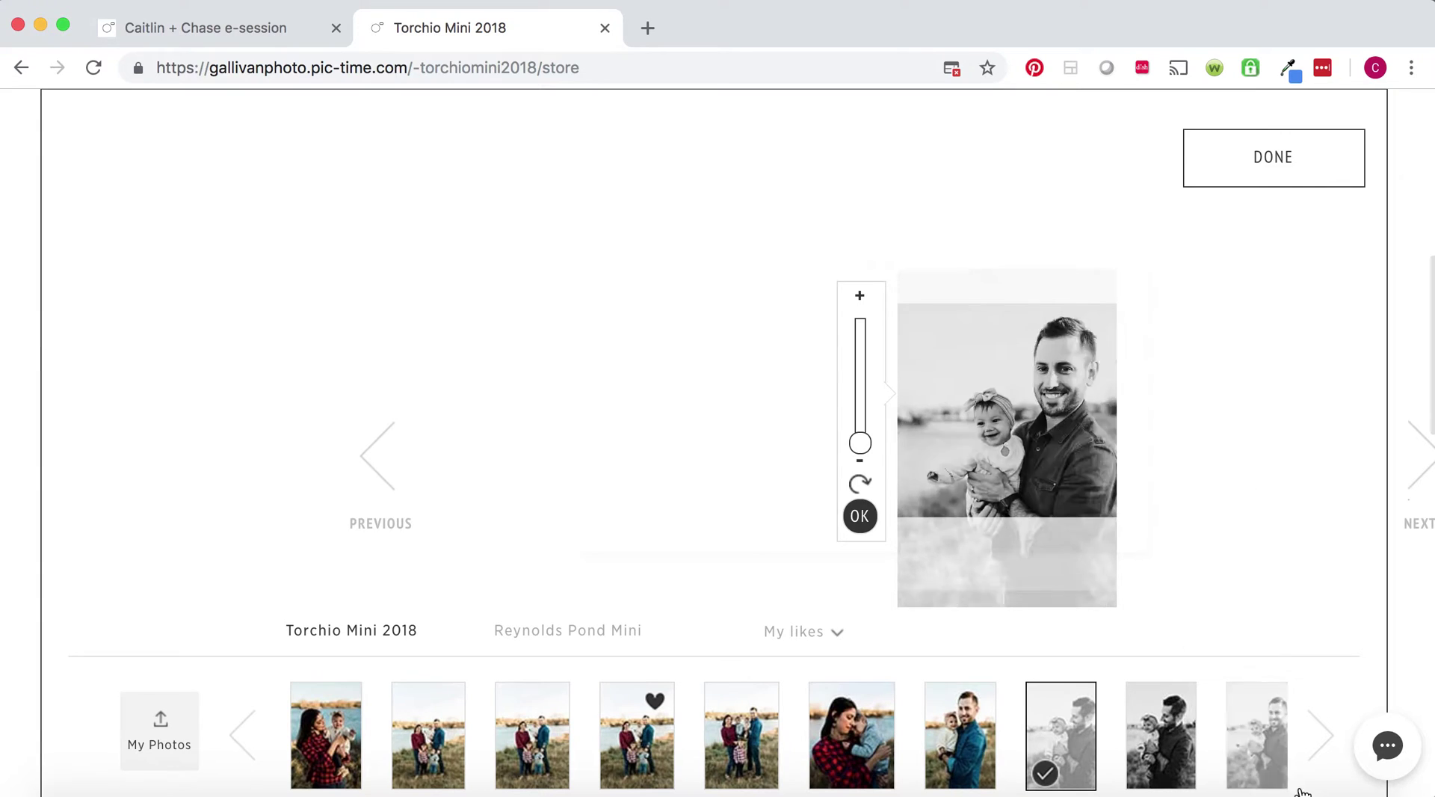
{"action": "left_click", "coordinate": [1230, 742]}
{"action": "left_click", "coordinate": [1321, 737]}
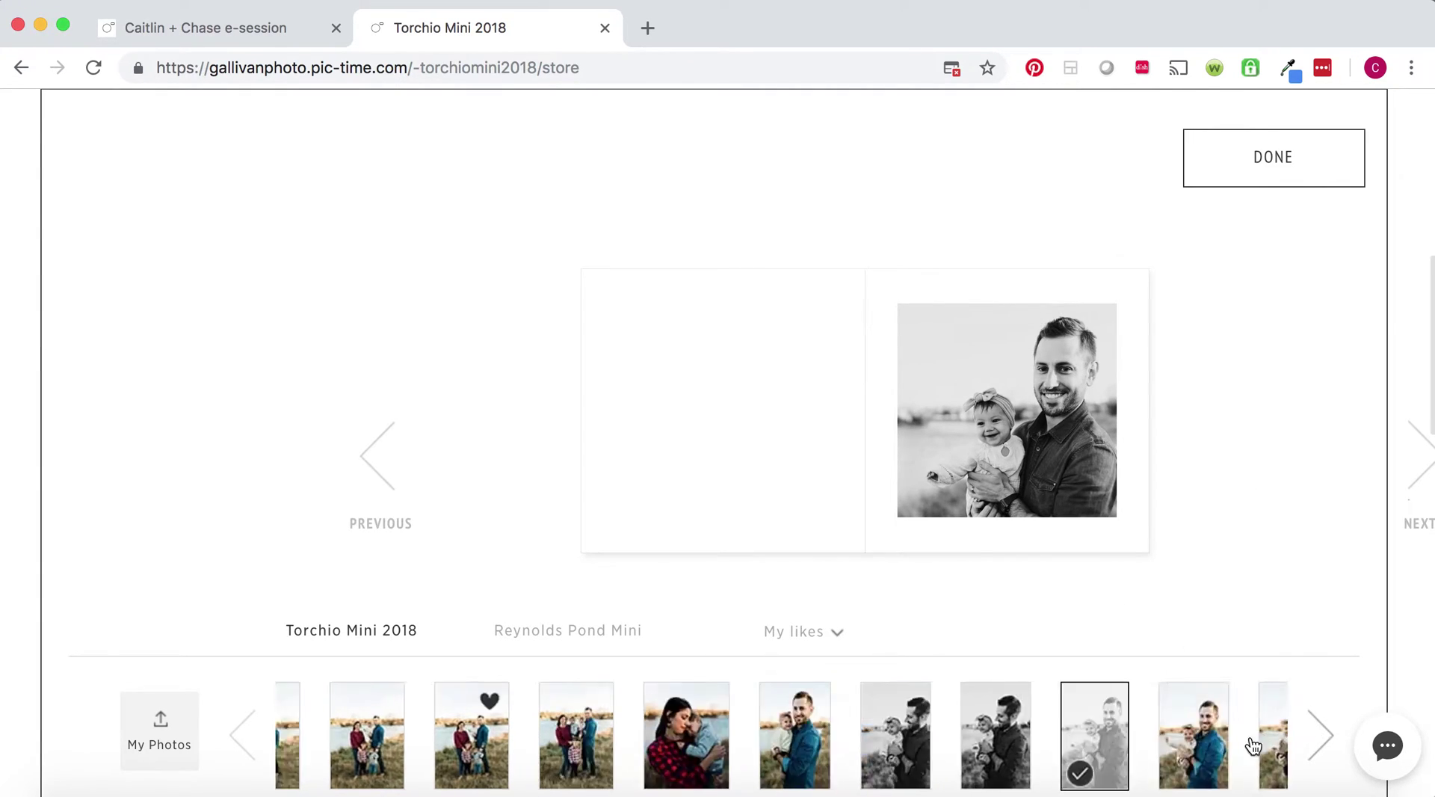
{"action": "left_click", "coordinate": [741, 726]}
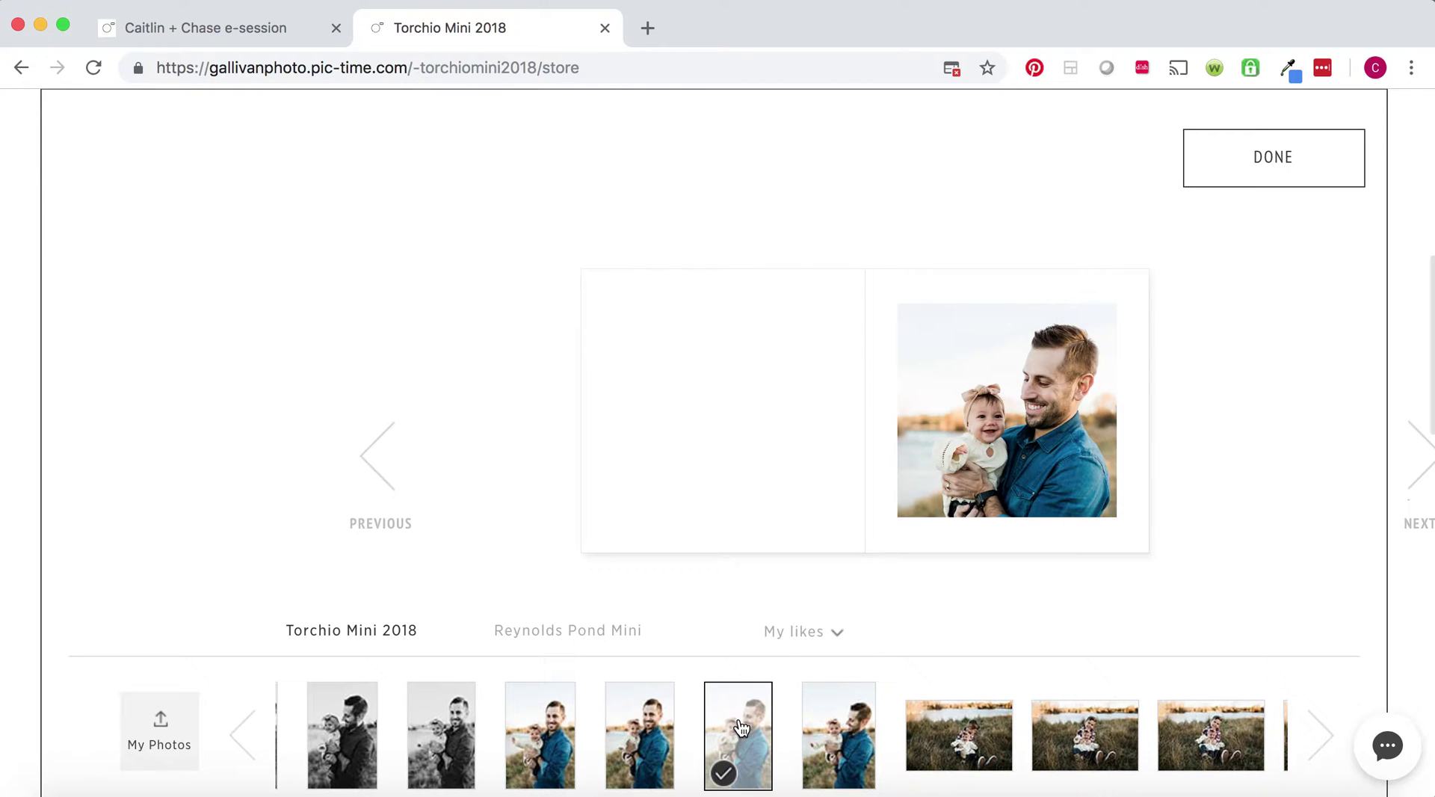
Place the second landscape photo of the siblings sitting in the grass on the right page and finish editing the spread.
{"action": "left_click", "coordinate": [959, 734]}
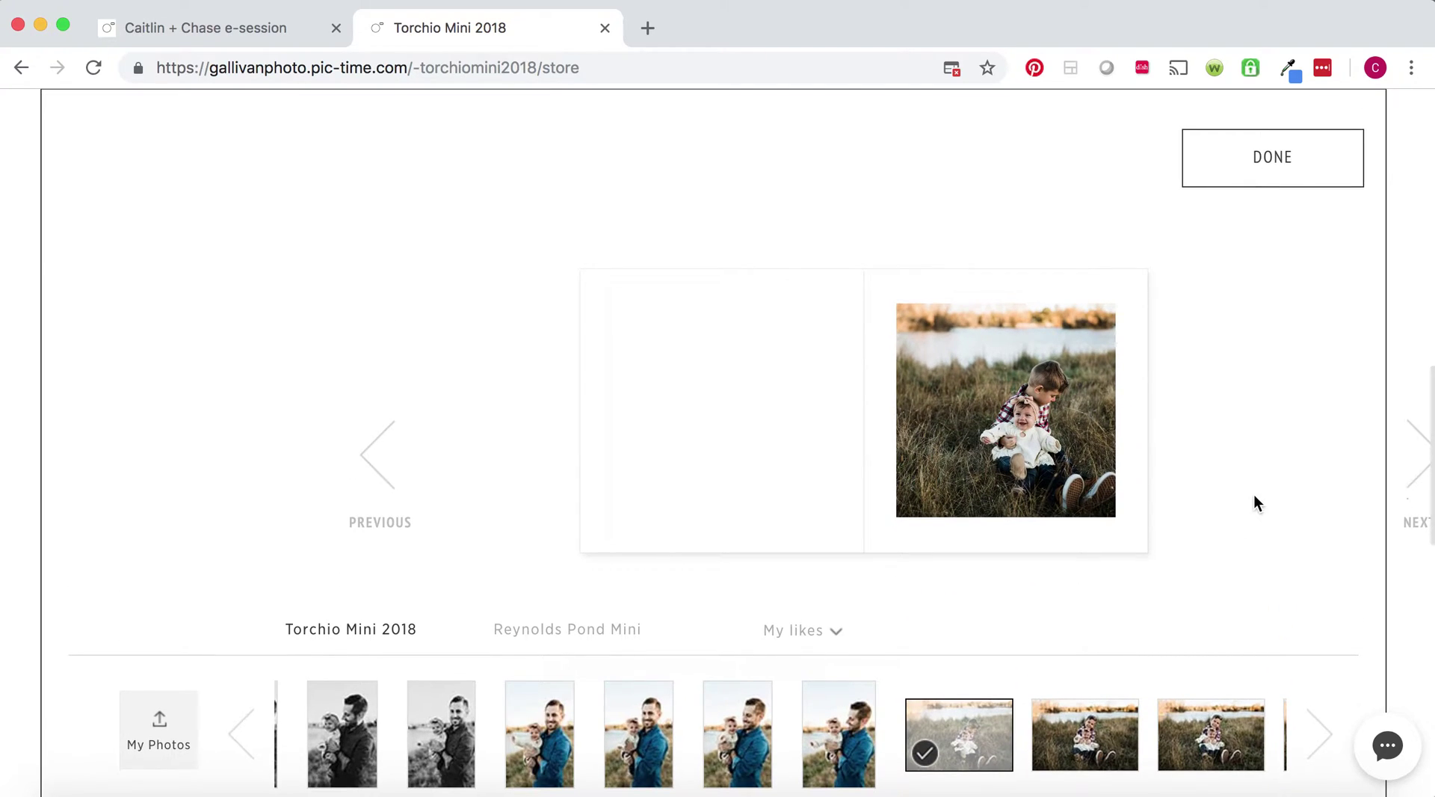
{"action": "left_click", "coordinate": [1133, 710]}
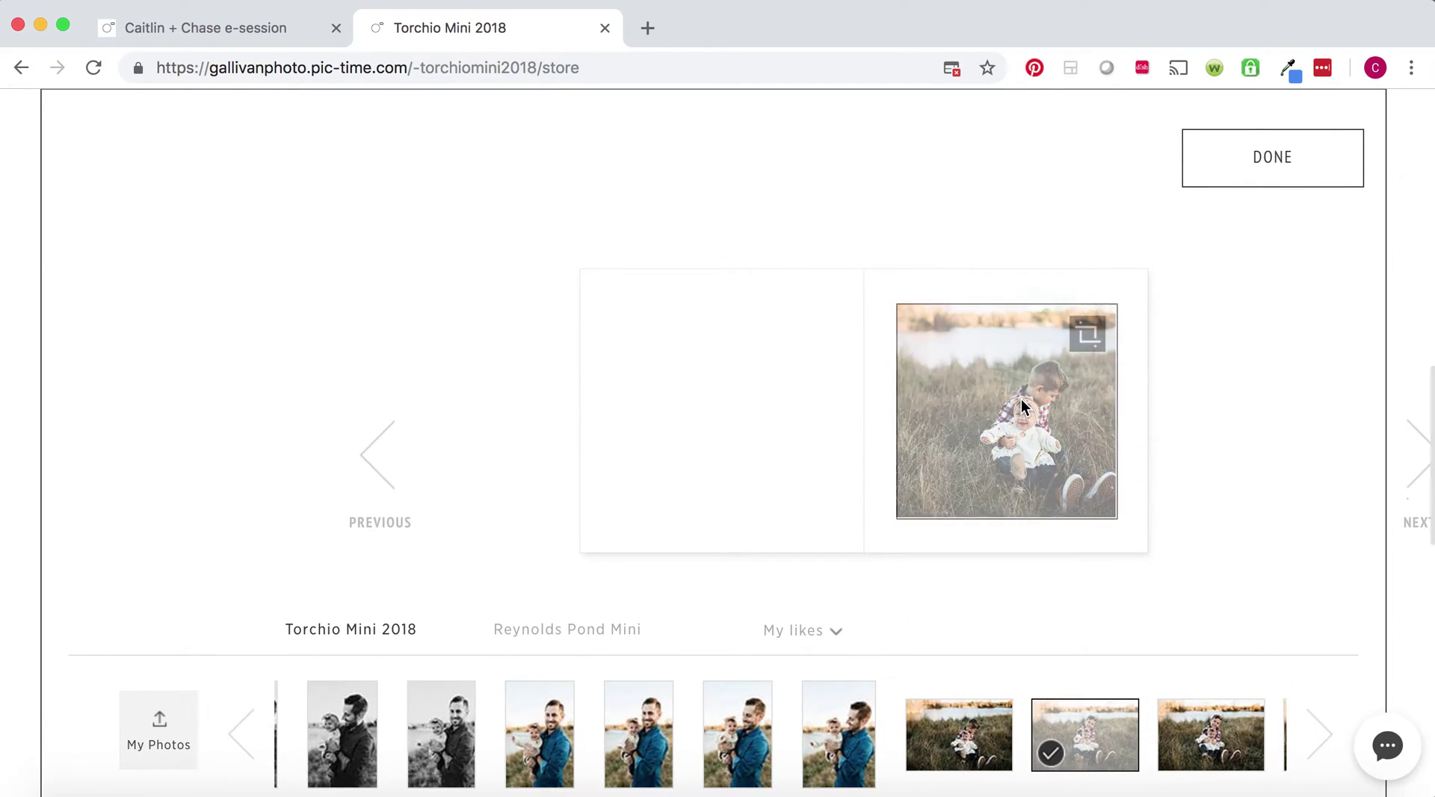
{"action": "left_click", "coordinate": [1333, 170]}
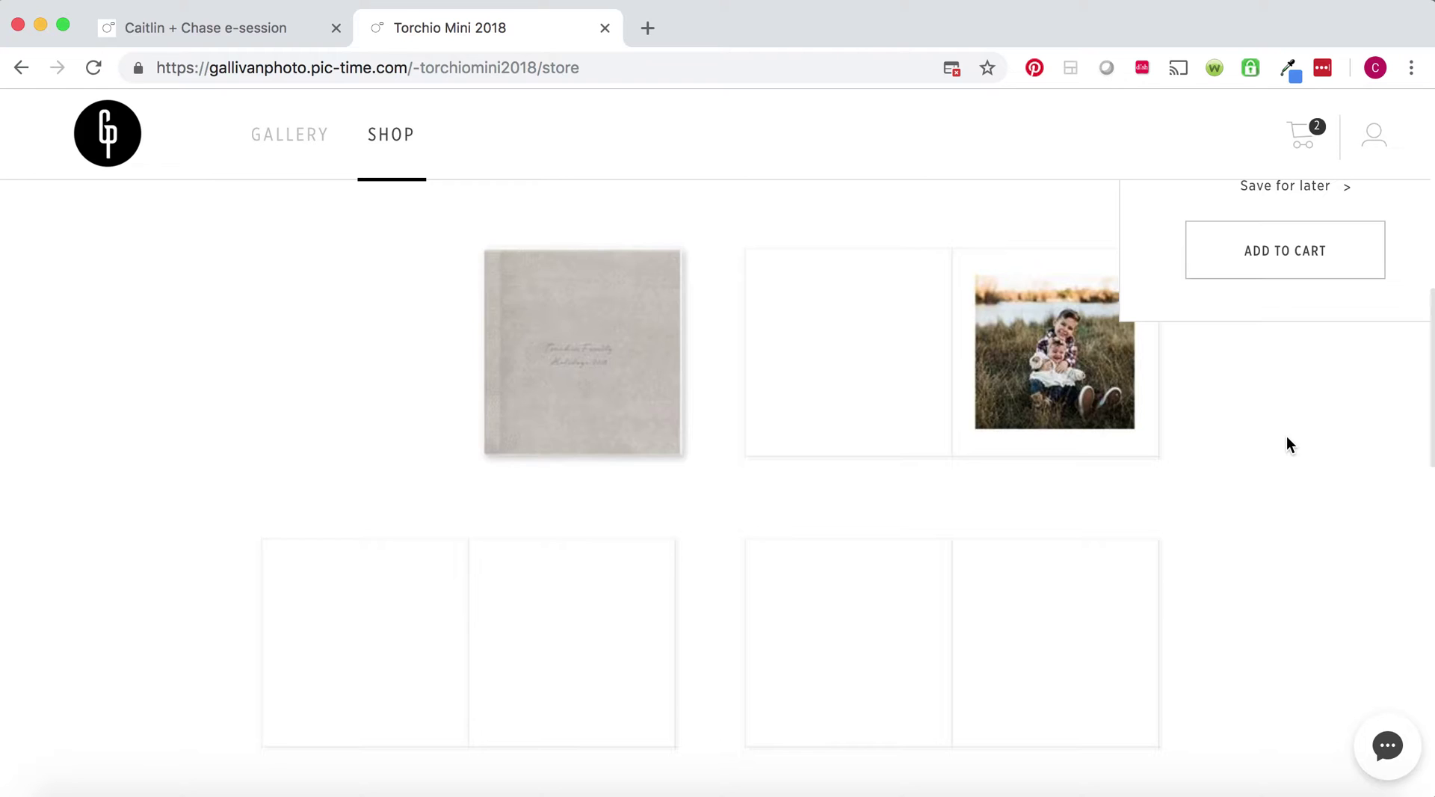
Open an empty spread further into the album and apply the layout with one large photo offset to the right.
{"action": "scroll", "coordinate": [1286, 436], "scroll_direction": "up", "scroll_amount": 5}
{"action": "scroll", "coordinate": [1286, 437], "scroll_direction": "down", "scroll_amount": 9}
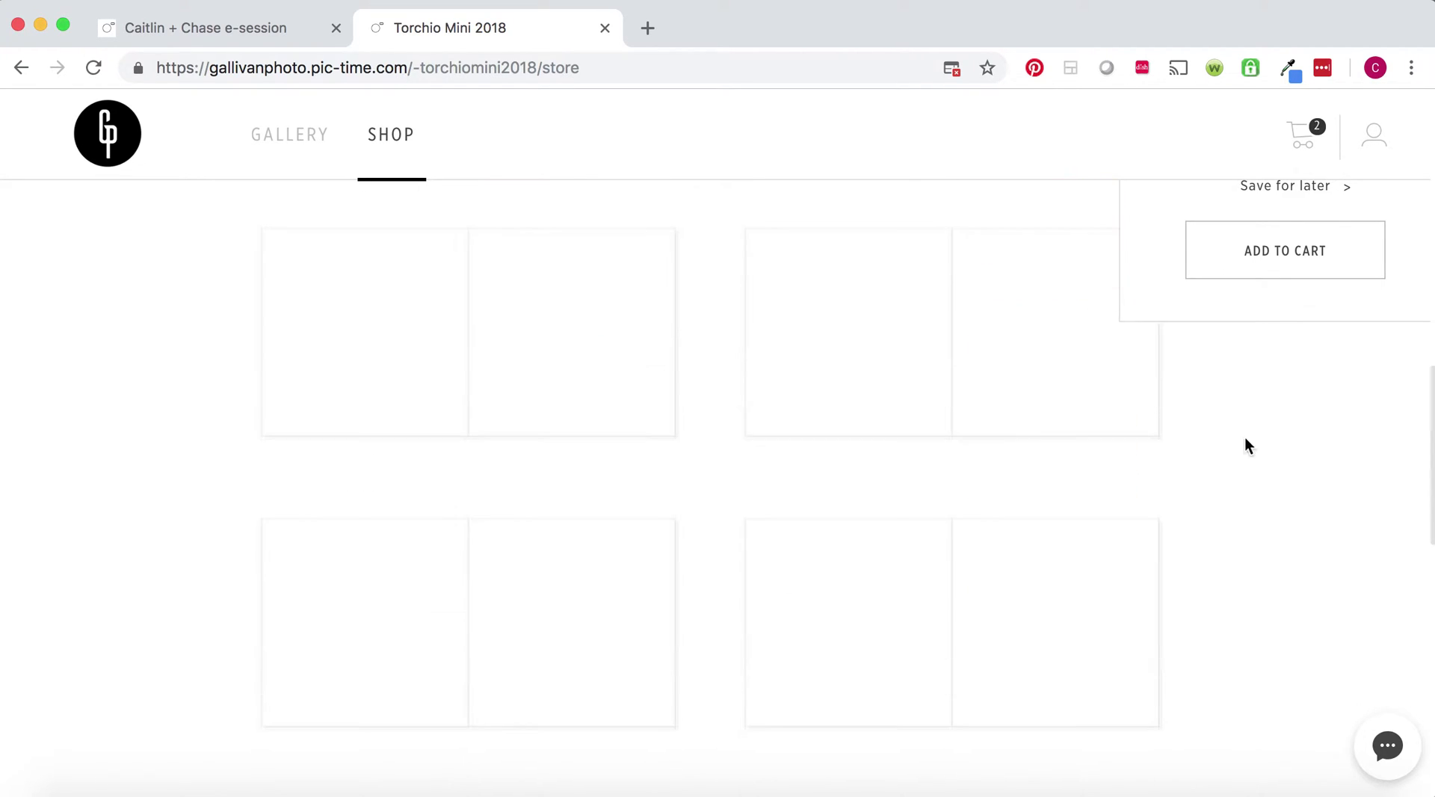
{"action": "left_click", "coordinate": [490, 388]}
{"action": "scroll", "coordinate": [810, 556], "scroll_direction": "down", "scroll_amount": 2}
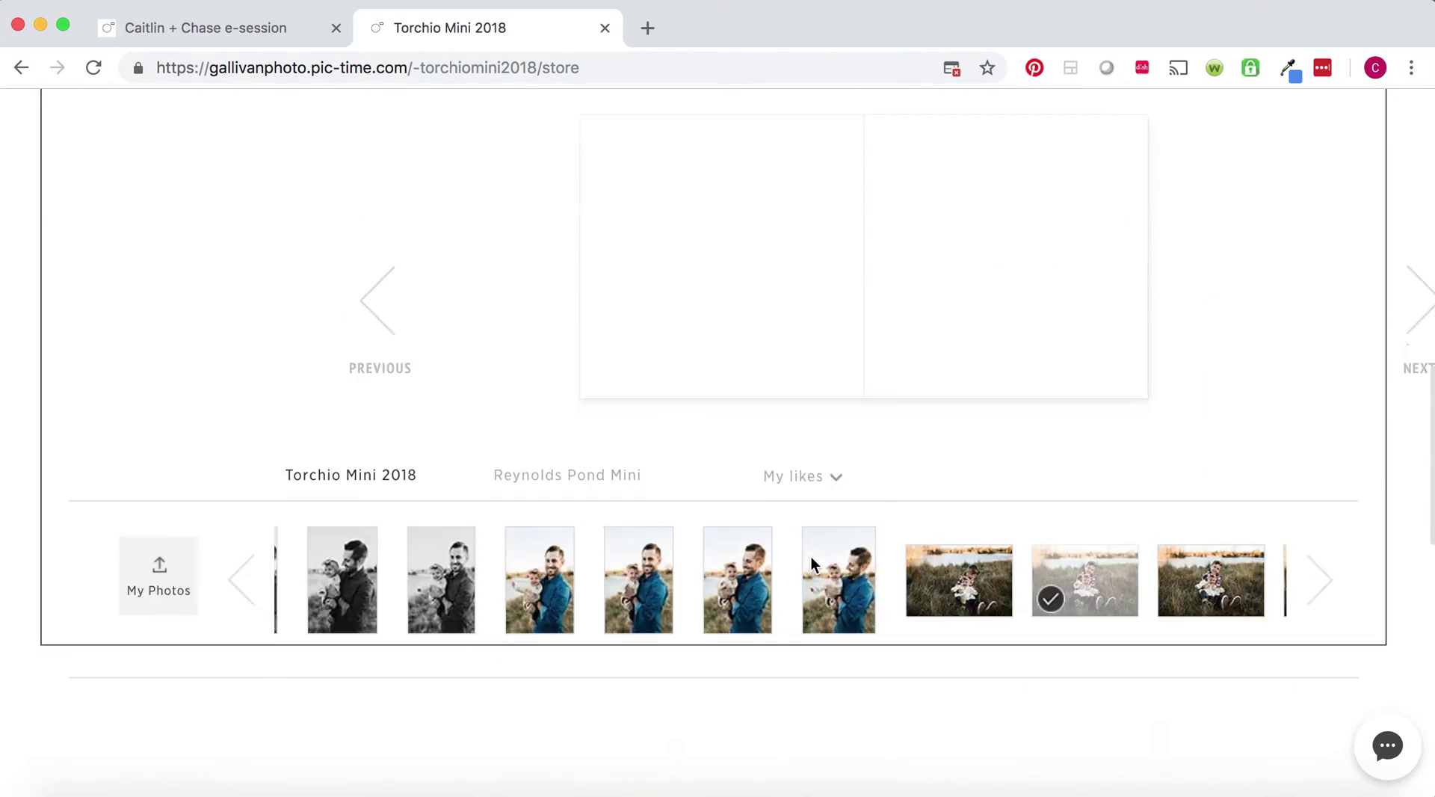
{"action": "scroll", "coordinate": [813, 562], "scroll_direction": "up", "scroll_amount": 2}
{"action": "left_click", "coordinate": [529, 187]}
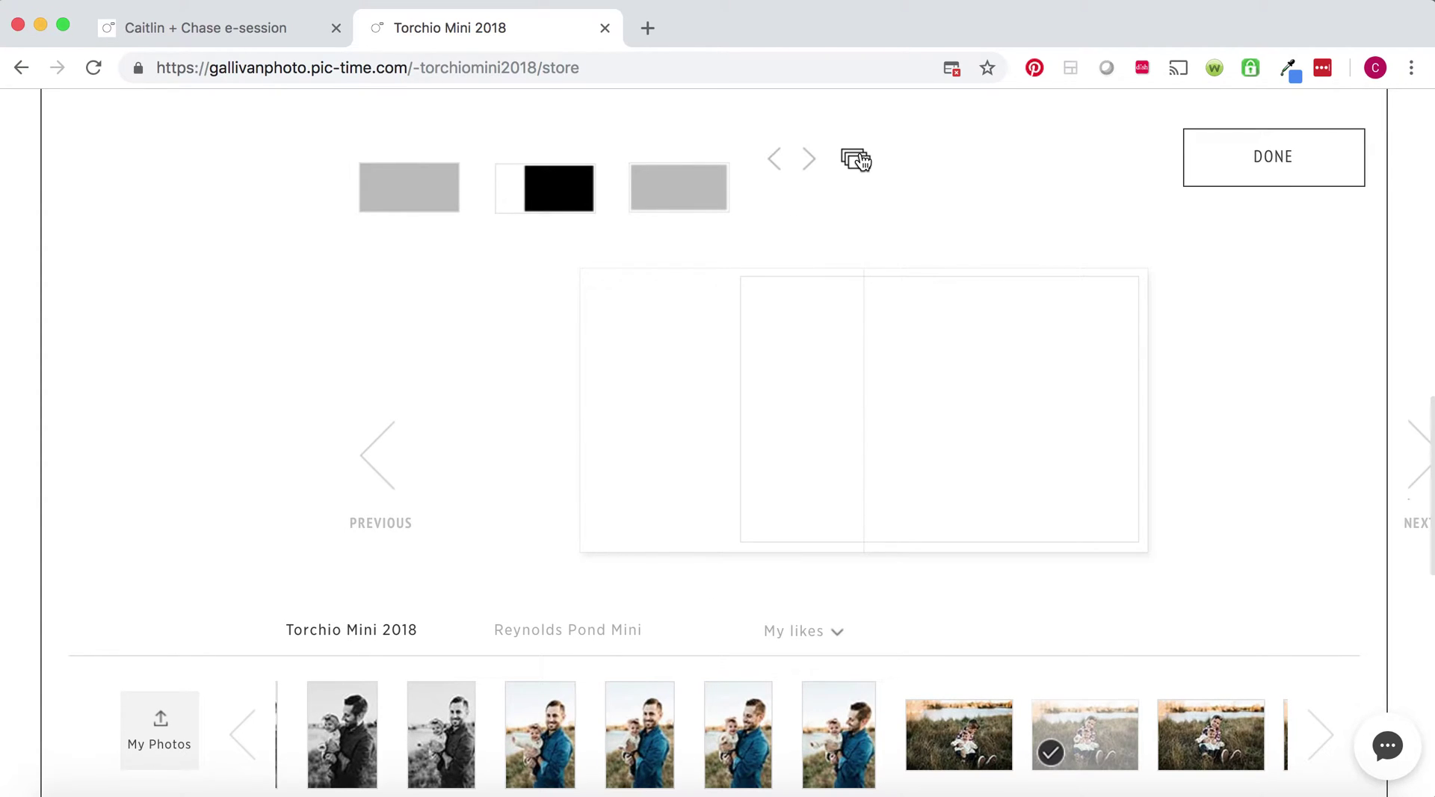
Browse the full collection of page layouts and try the layout with four photos in a row across the spread.
{"action": "left_click", "coordinate": [856, 160]}
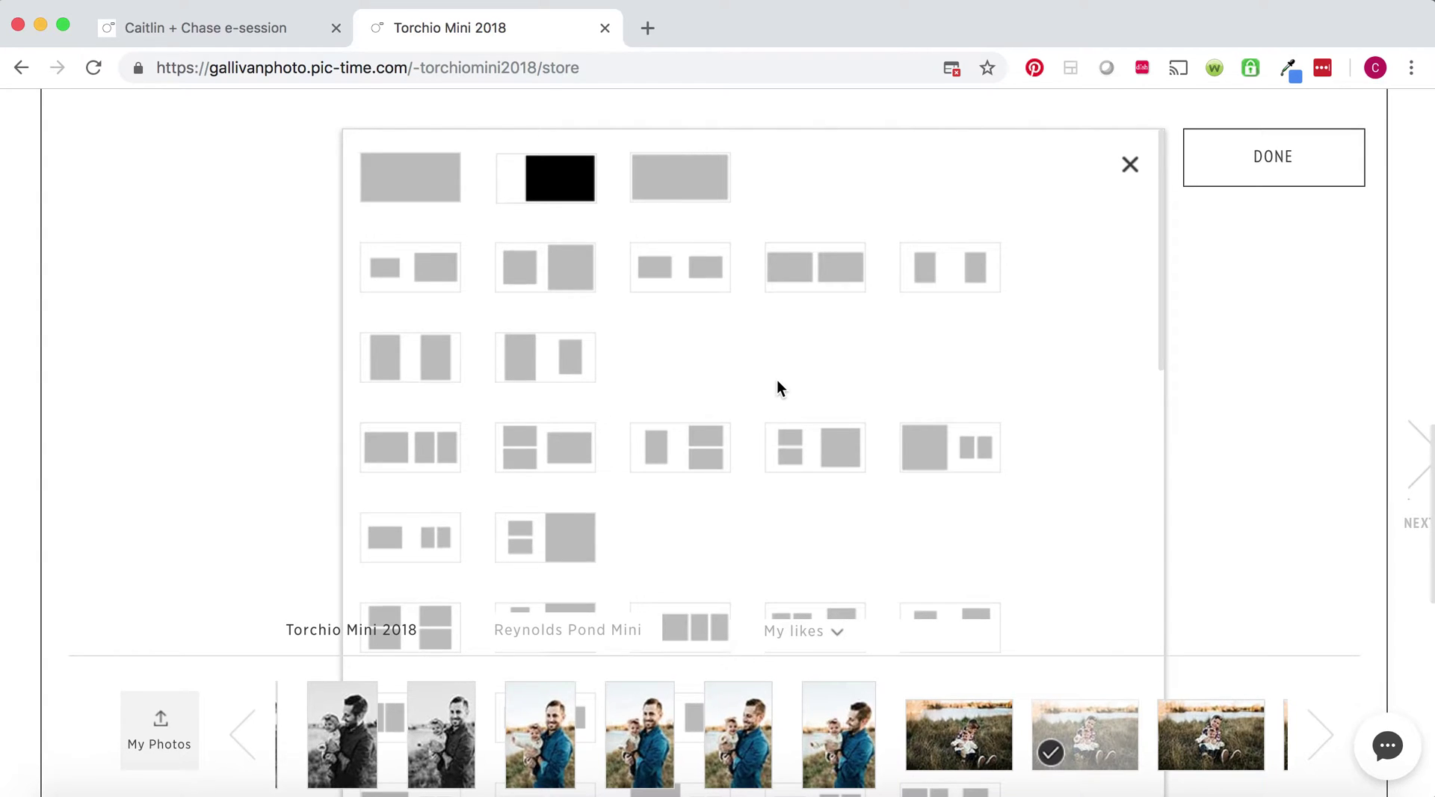
{"action": "left_click_drag", "start_coordinate": [1168, 271], "coordinate": [1122, 186]}
{"action": "left_click", "coordinate": [1126, 167]}
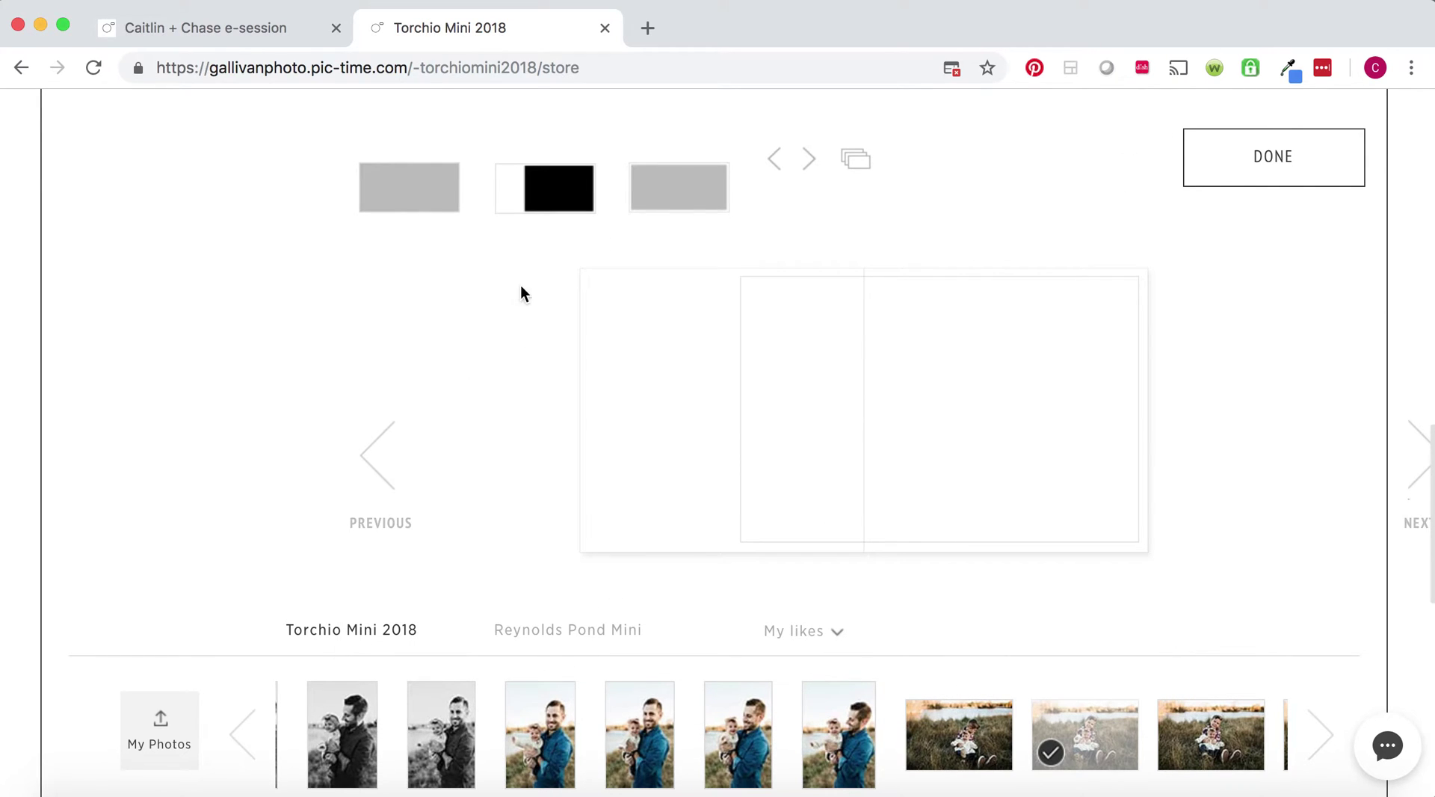
{"action": "left_click", "coordinate": [858, 161]}
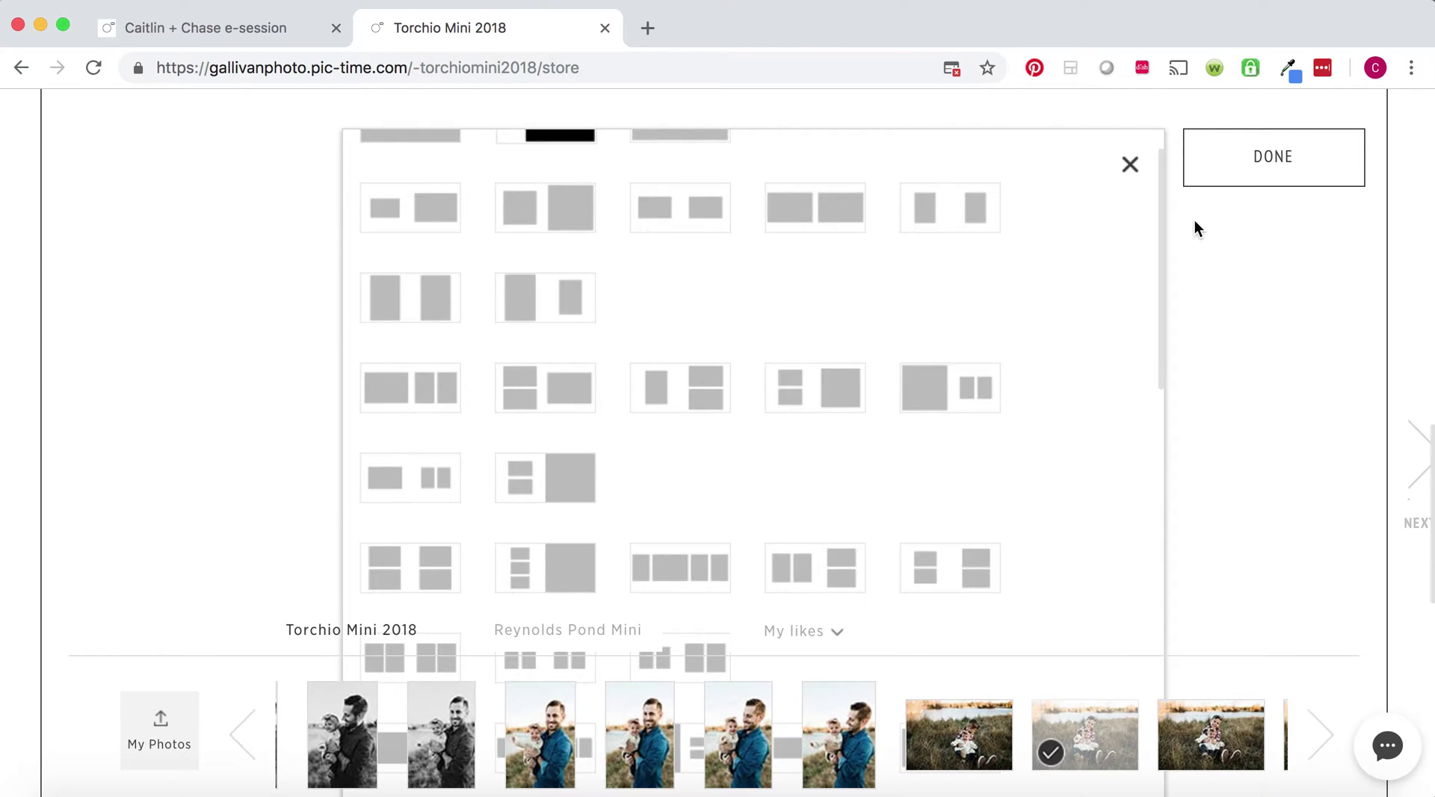
{"action": "left_click_drag", "start_coordinate": [1164, 213], "coordinate": [1148, 280]}
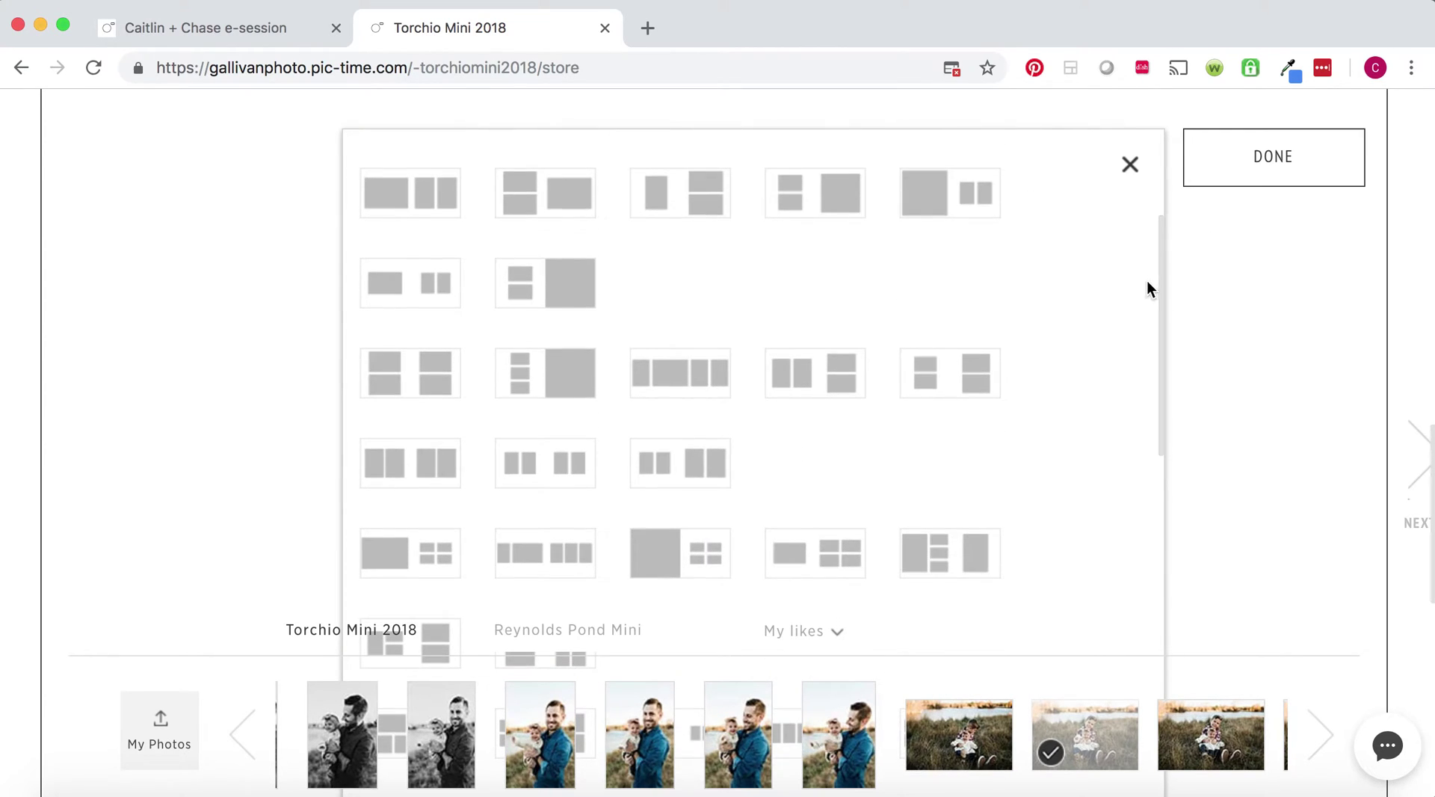
{"action": "left_click", "coordinate": [680, 384]}
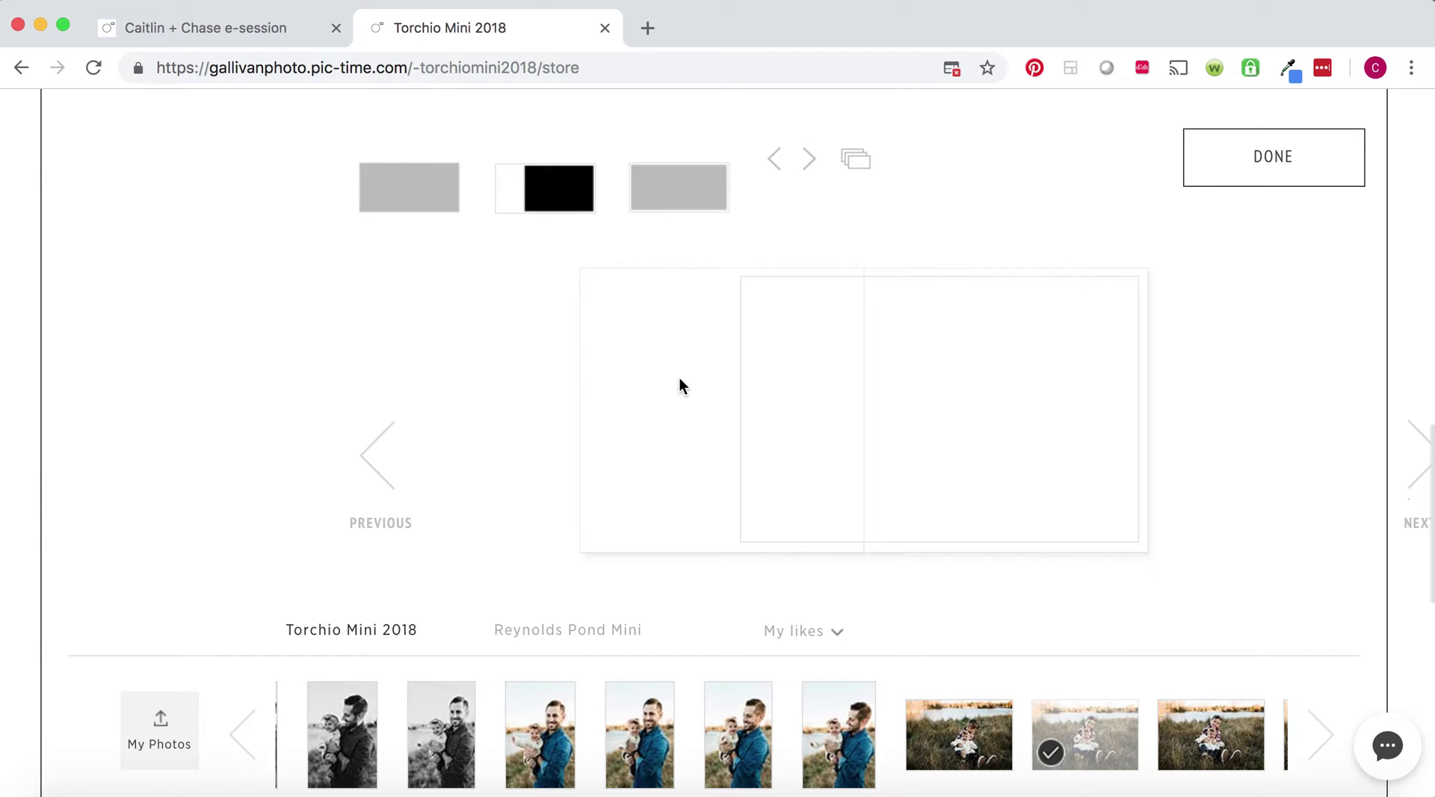
Compare the single-photo layouts and choose the one filling the whole spread with a thin white border.
{"action": "left_click", "coordinate": [810, 158]}
{"action": "left_click", "coordinate": [810, 159]}
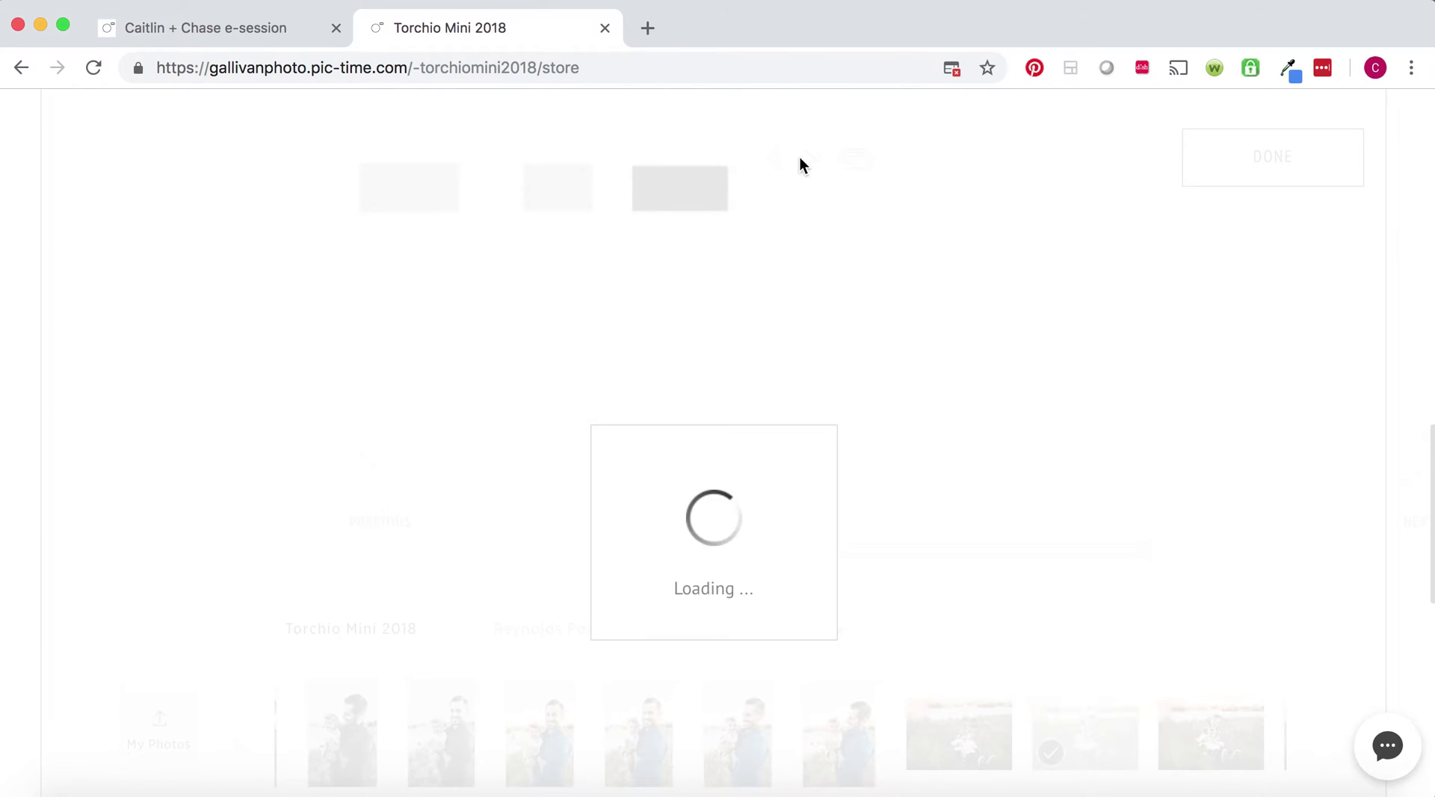
{"action": "left_click", "coordinate": [810, 159]}
{"action": "left_click", "coordinate": [811, 158]}
{"action": "left_click", "coordinate": [811, 157]}
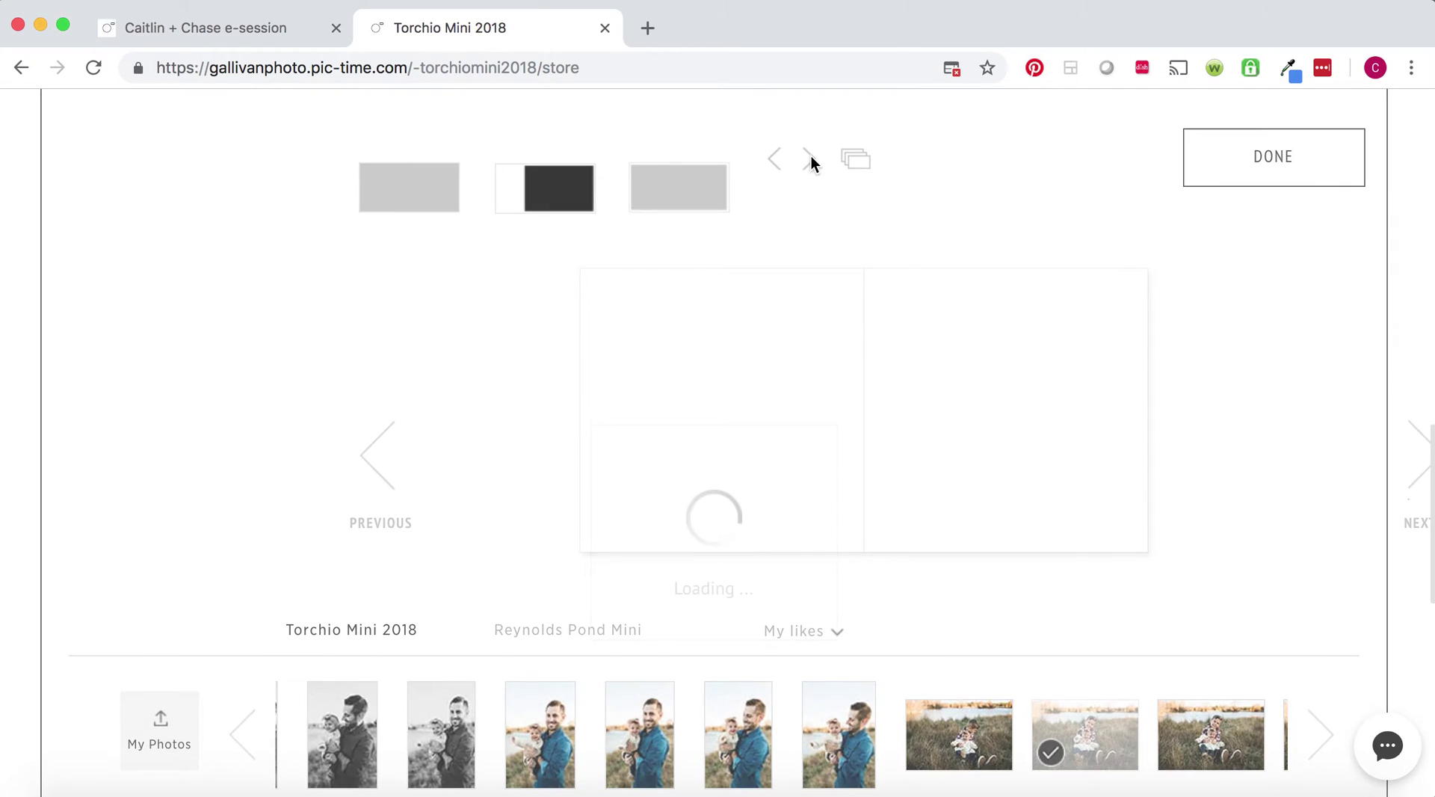
{"action": "left_click", "coordinate": [778, 158]}
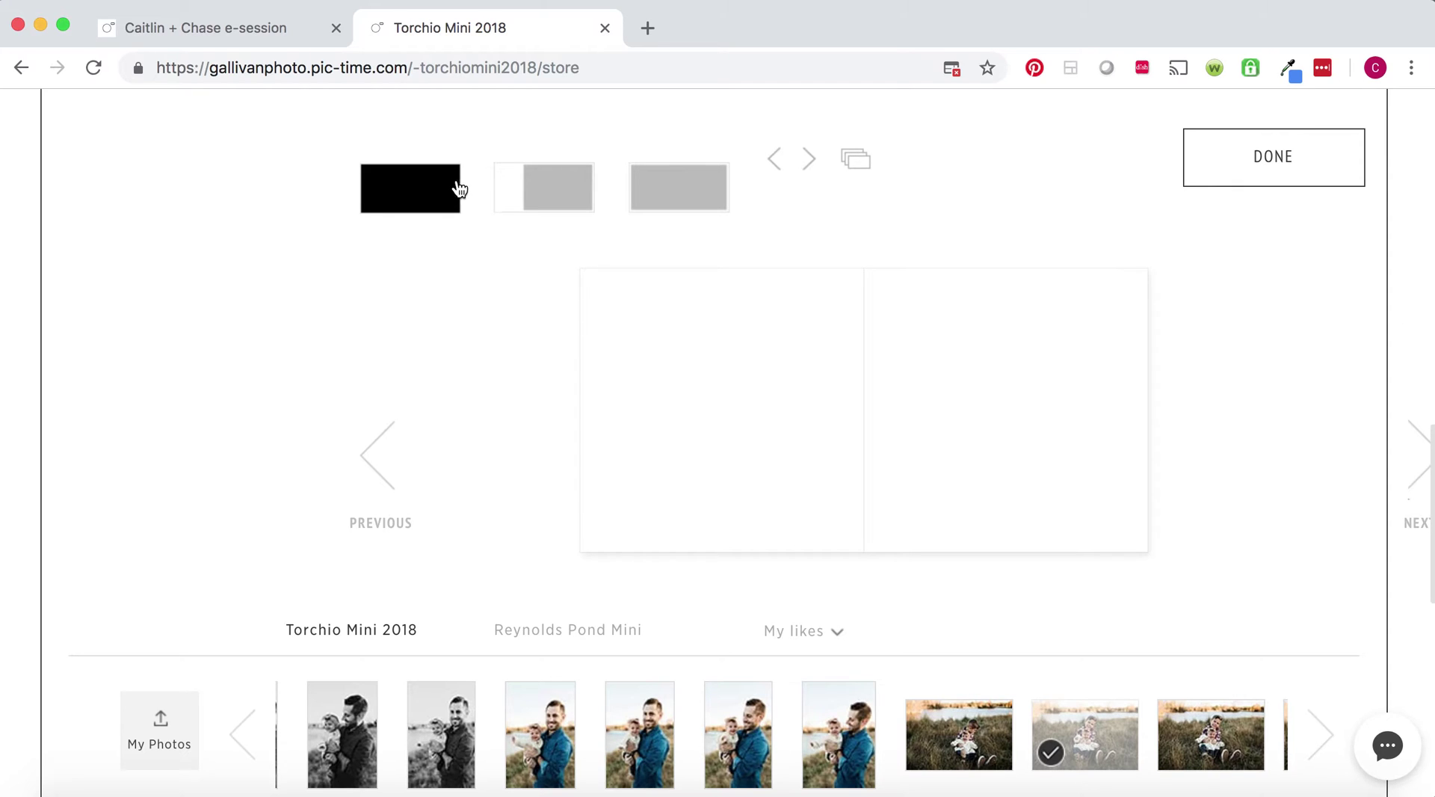
{"action": "left_click", "coordinate": [570, 190]}
{"action": "left_click", "coordinate": [686, 191]}
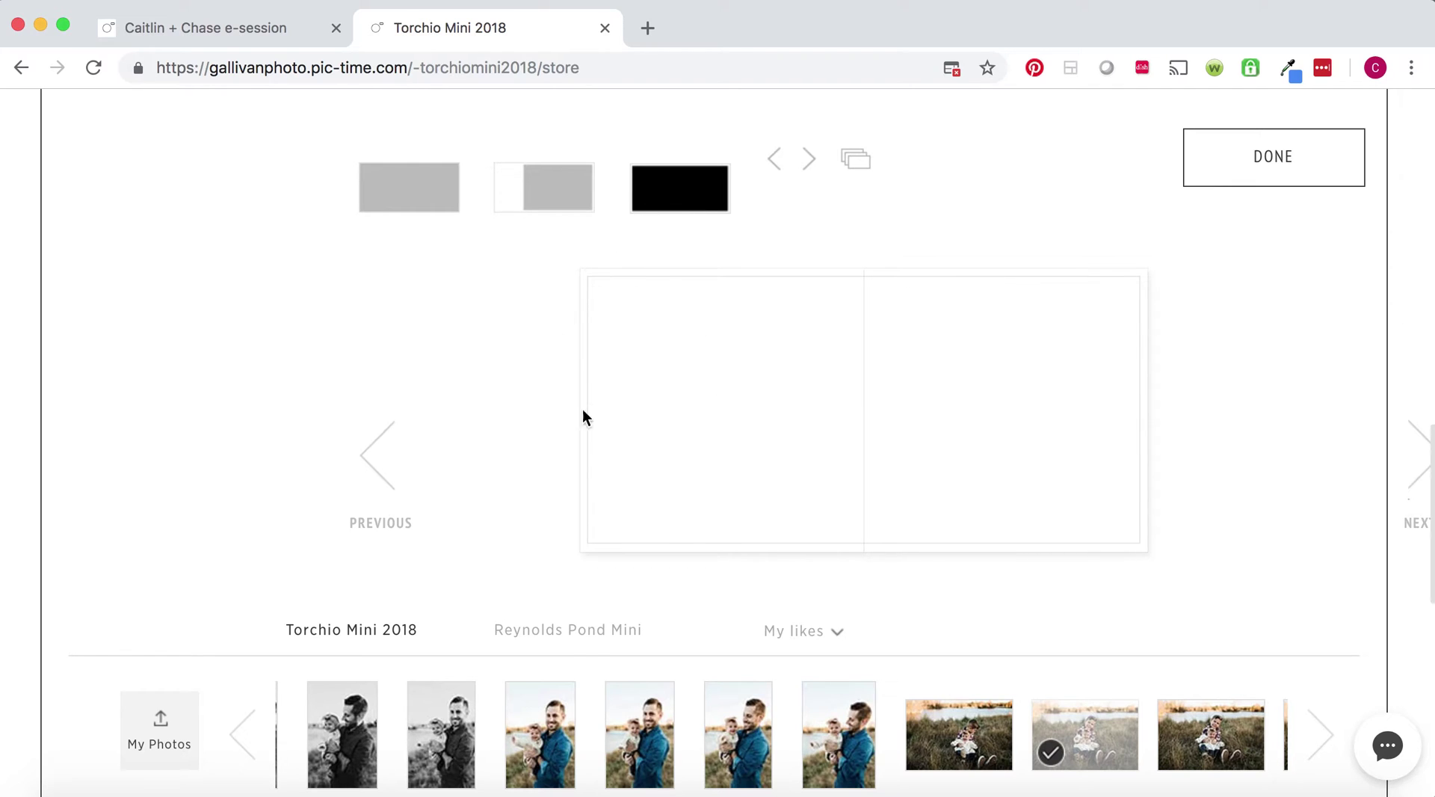
Try the layout with one full-page photo and four small photos from the full layout collection.
{"action": "left_click", "coordinate": [856, 158]}
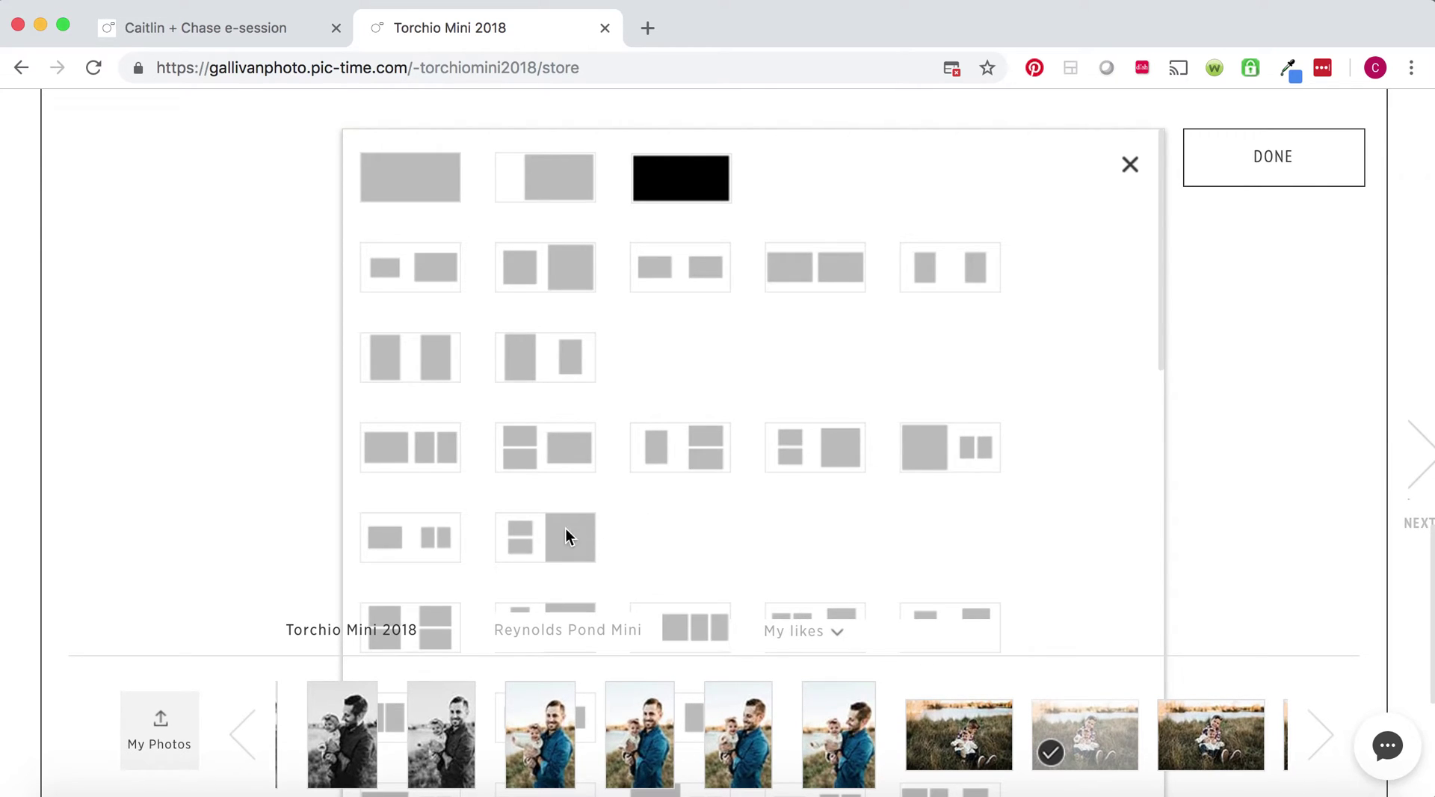
{"action": "left_click_drag", "start_coordinate": [1161, 258], "coordinate": [1160, 393]}
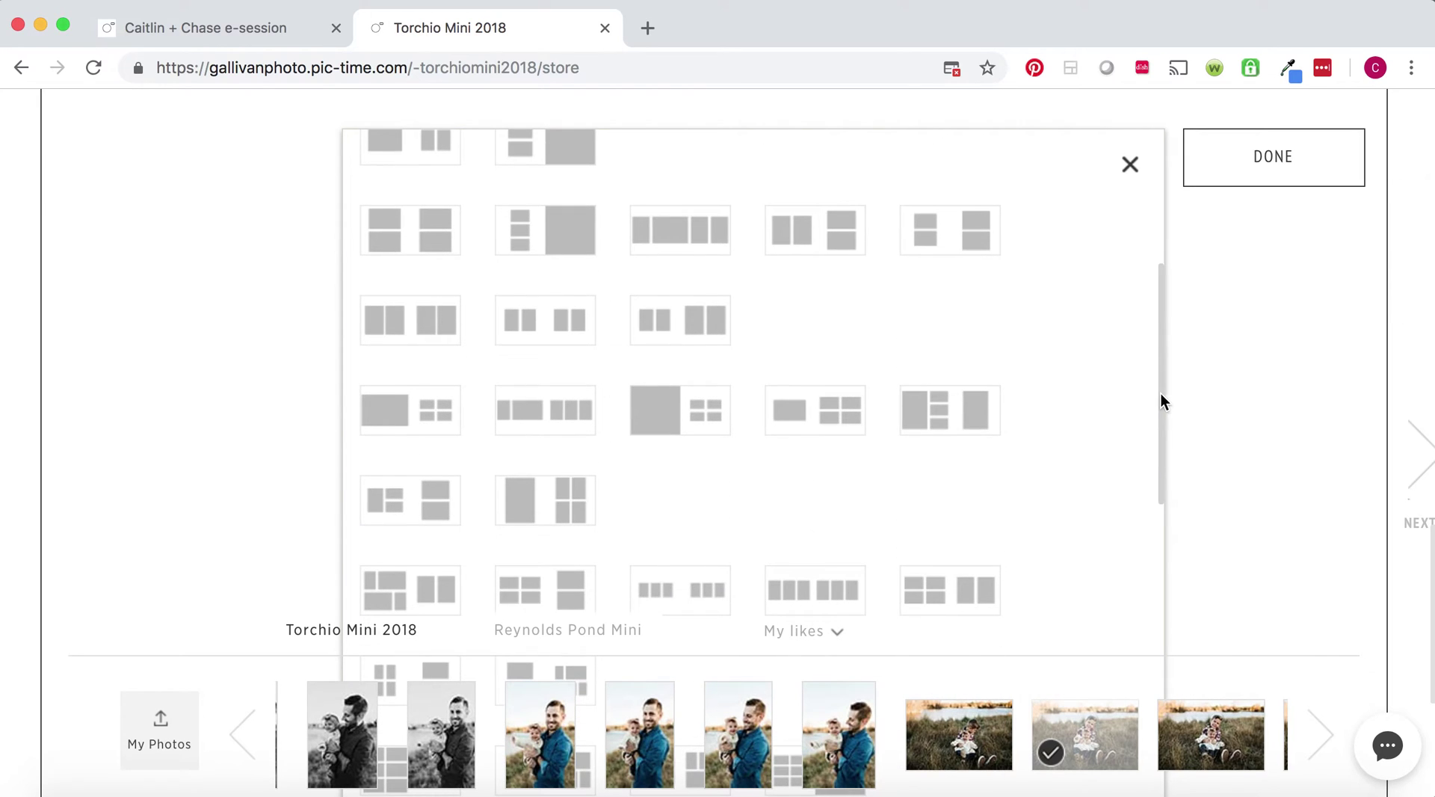
{"action": "left_click", "coordinate": [691, 409]}
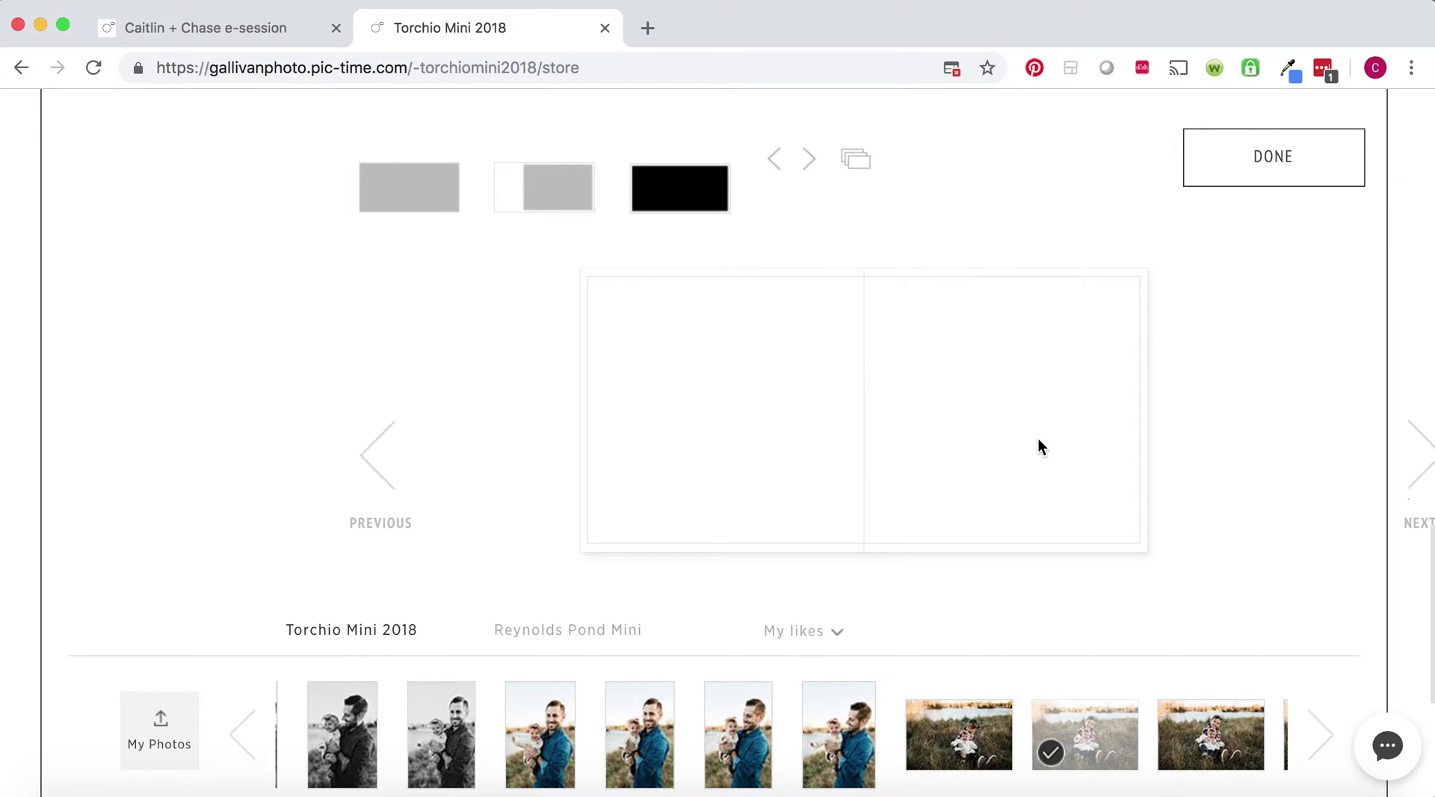
Try the sibling photos in the bordered spread, then fill it with the color photo of the father looking at the baby.
{"action": "left_click", "coordinate": [946, 748]}
{"action": "left_click", "coordinate": [1207, 754]}
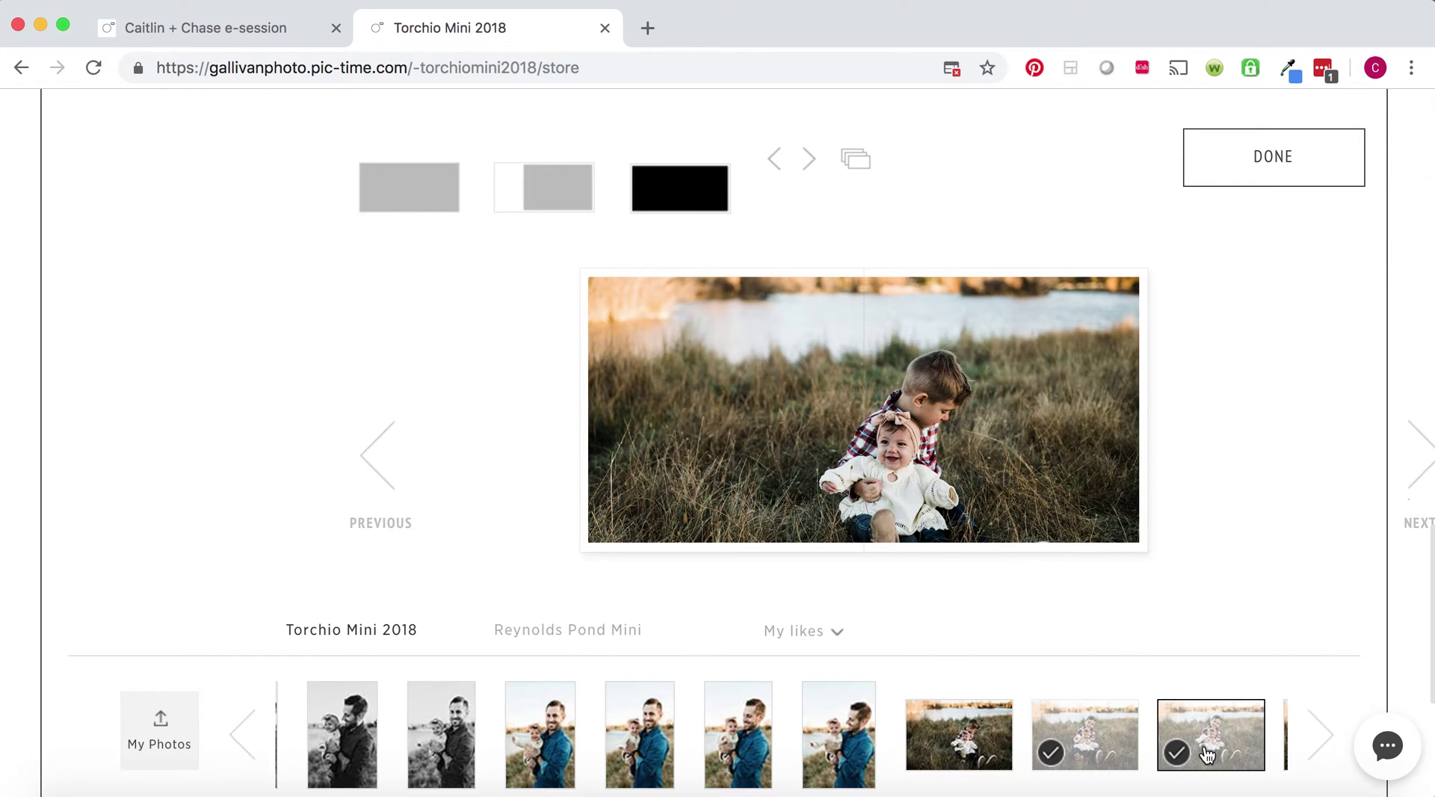
{"action": "left_click", "coordinate": [834, 748]}
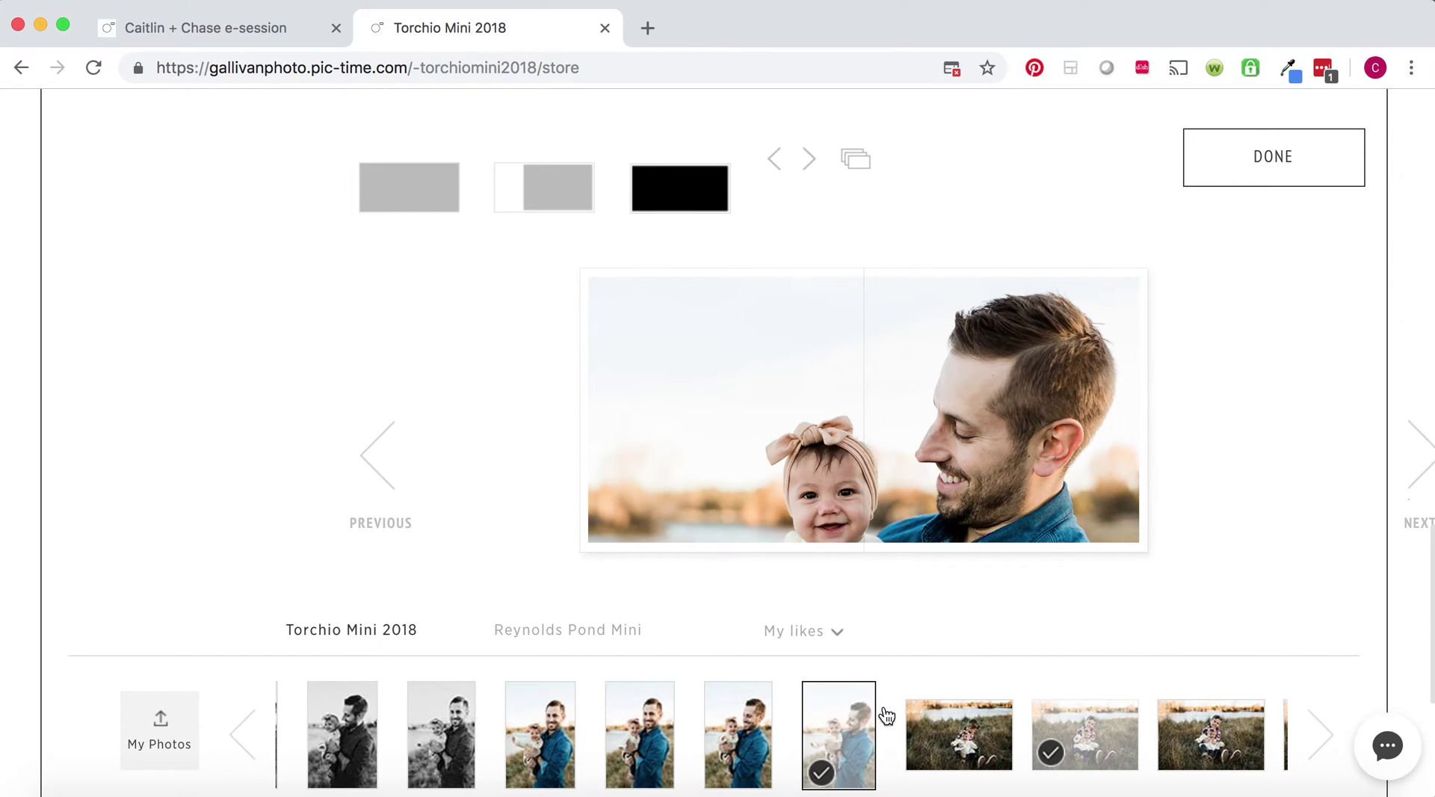
Apply the four-photo layout with two upright slots and two stacked landscape slots, filling the stacked slots with seated family photos.
{"action": "left_click", "coordinate": [856, 157]}
{"action": "left_click", "coordinate": [841, 217]}
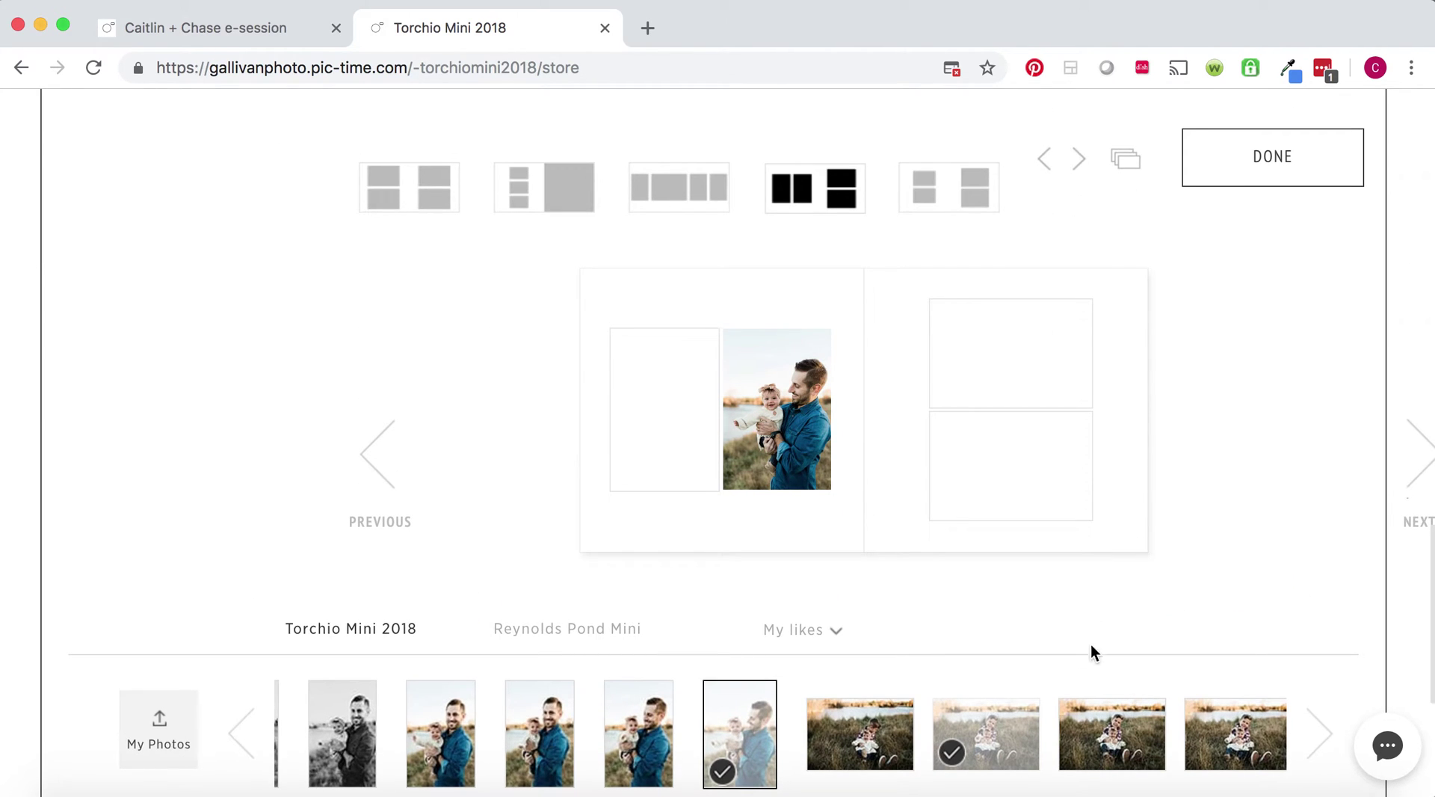
{"action": "left_click", "coordinate": [1319, 737]}
{"action": "left_click_drag", "start_coordinate": [796, 719], "coordinate": [1021, 447]}
{"action": "left_click_drag", "start_coordinate": [1134, 736], "coordinate": [1035, 363]}
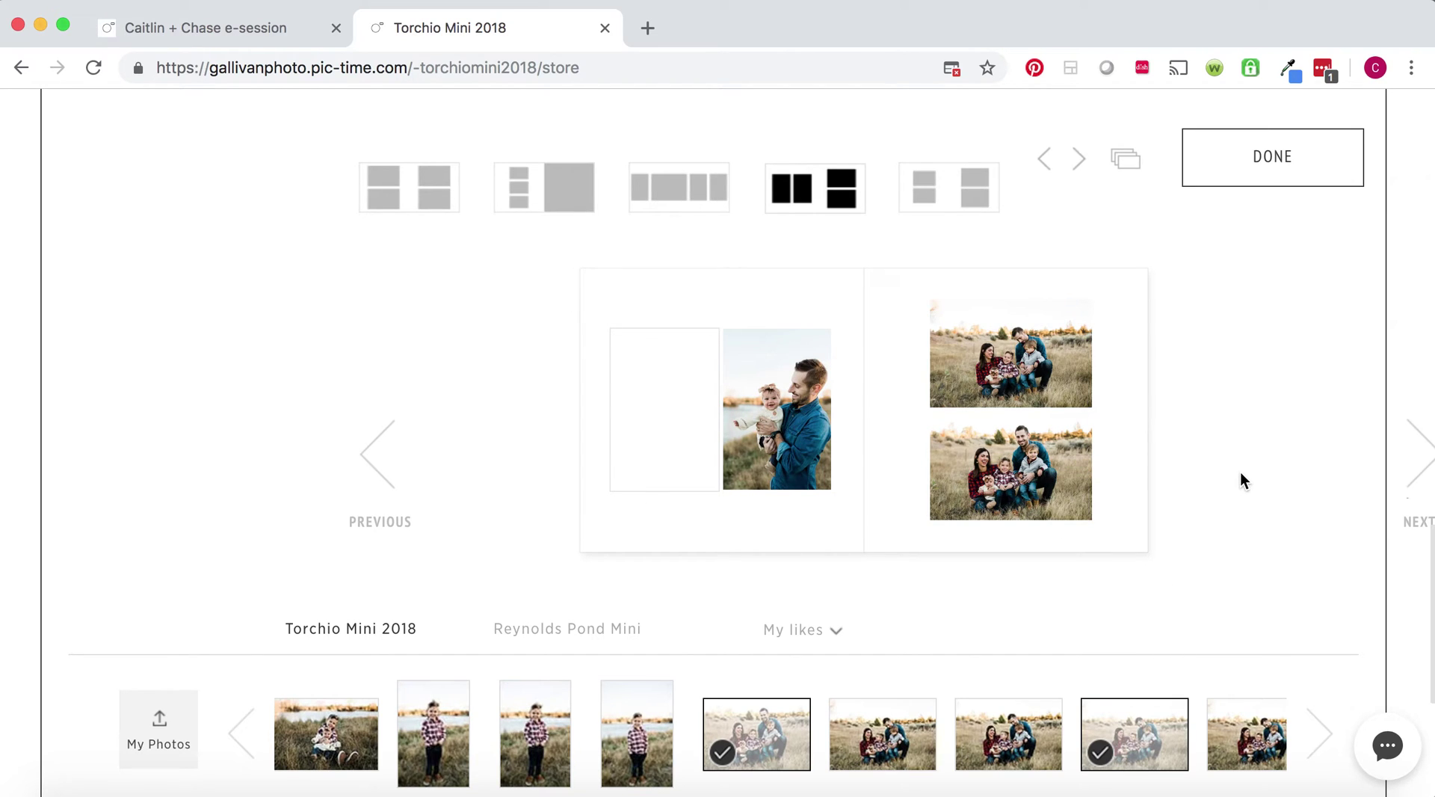
Fill the empty upright slot with the photo of the father holding the baby in the field and finish editing the spread.
{"action": "left_click", "coordinate": [1318, 738]}
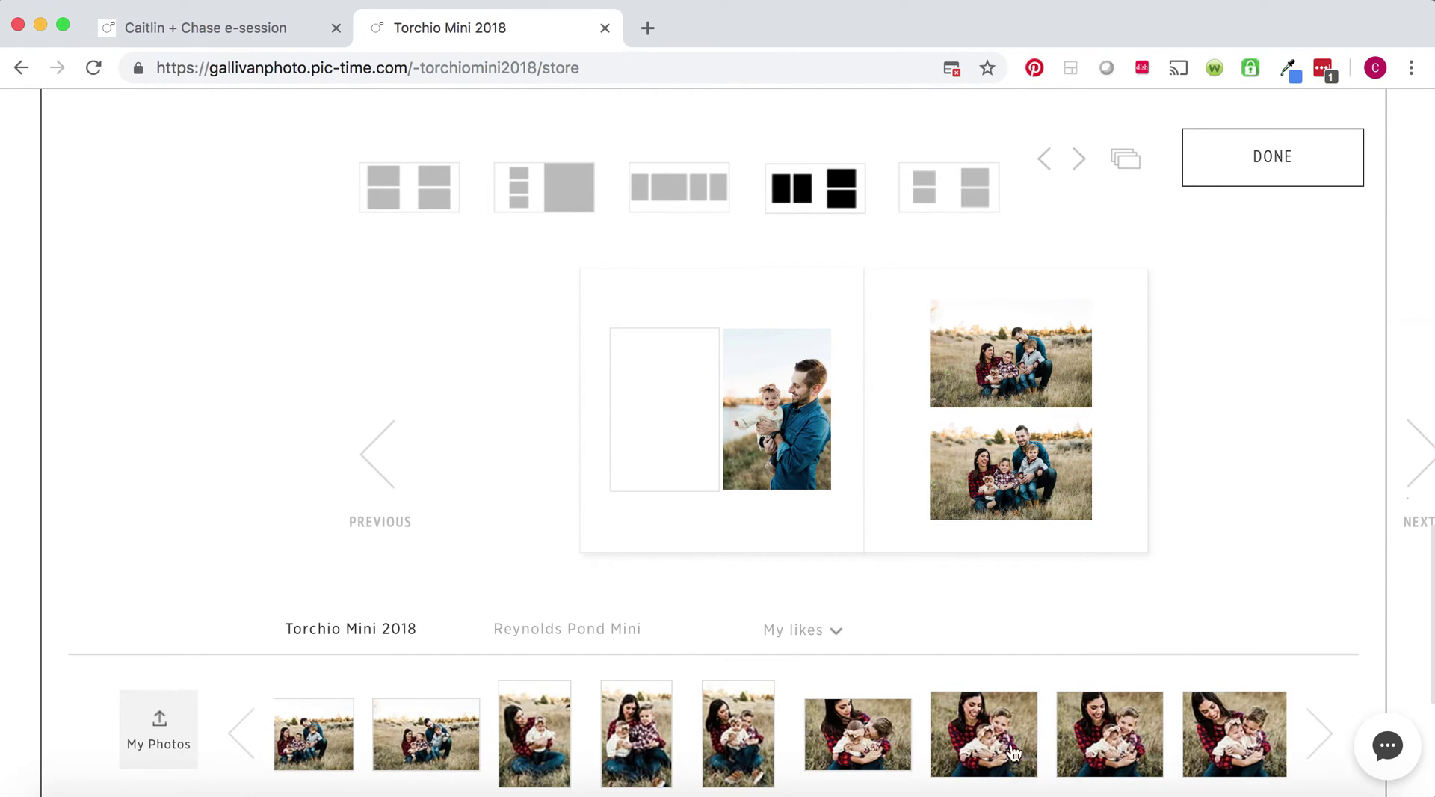
{"action": "left_click", "coordinate": [1318, 737]}
{"action": "left_click", "coordinate": [241, 732]}
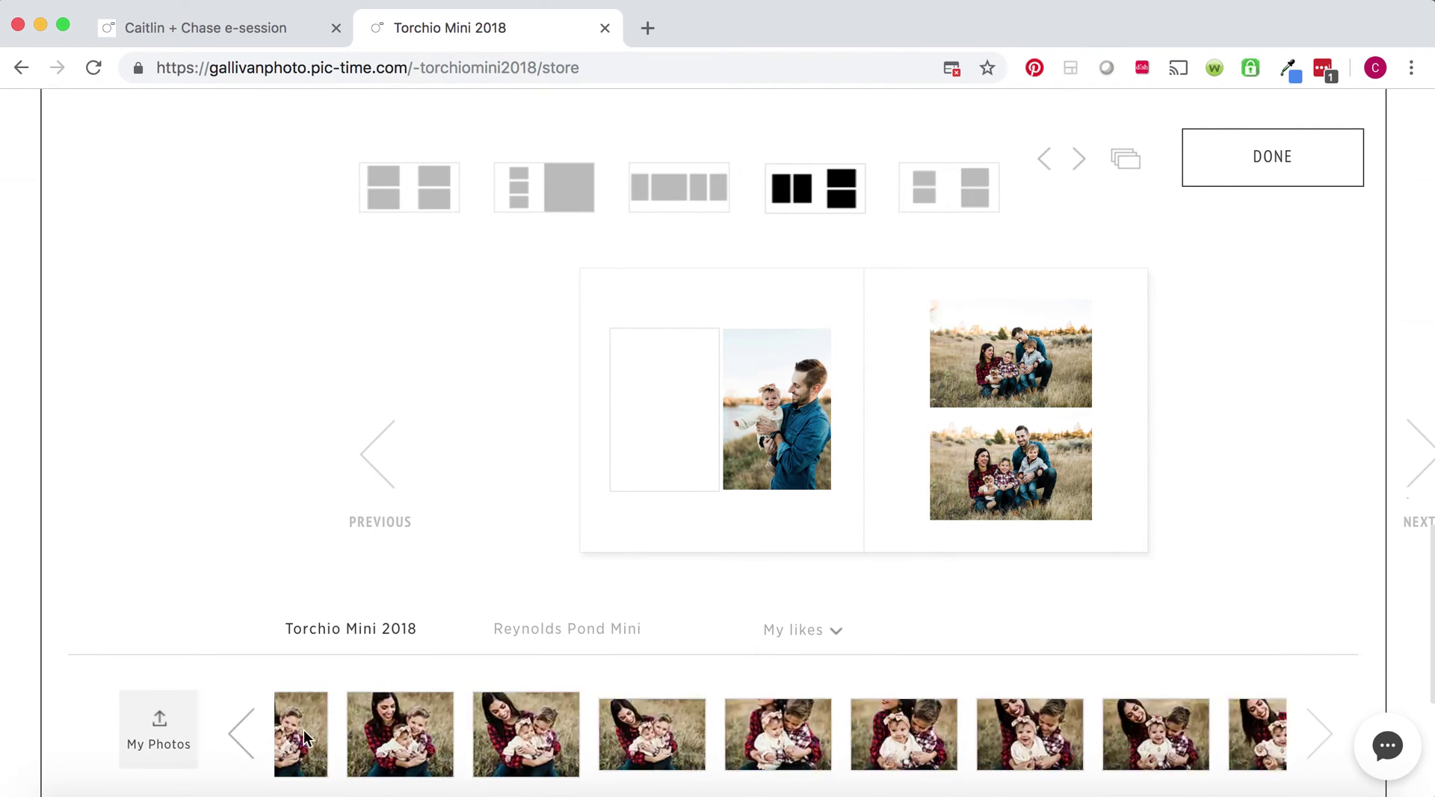
{"action": "left_click", "coordinate": [1318, 733]}
{"action": "left_click_drag", "start_coordinate": [1136, 736], "coordinate": [636, 392]}
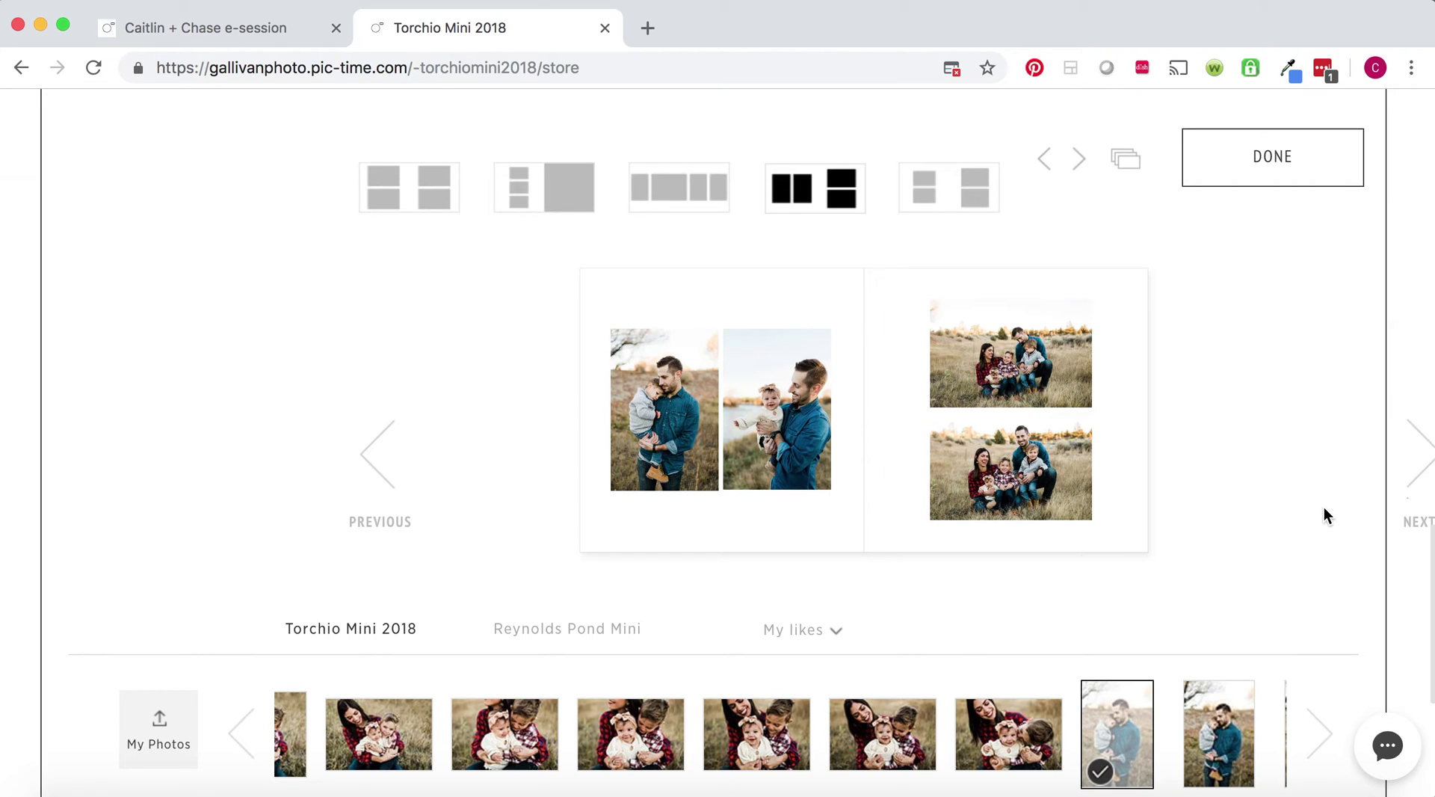
{"action": "left_click", "coordinate": [1329, 178]}
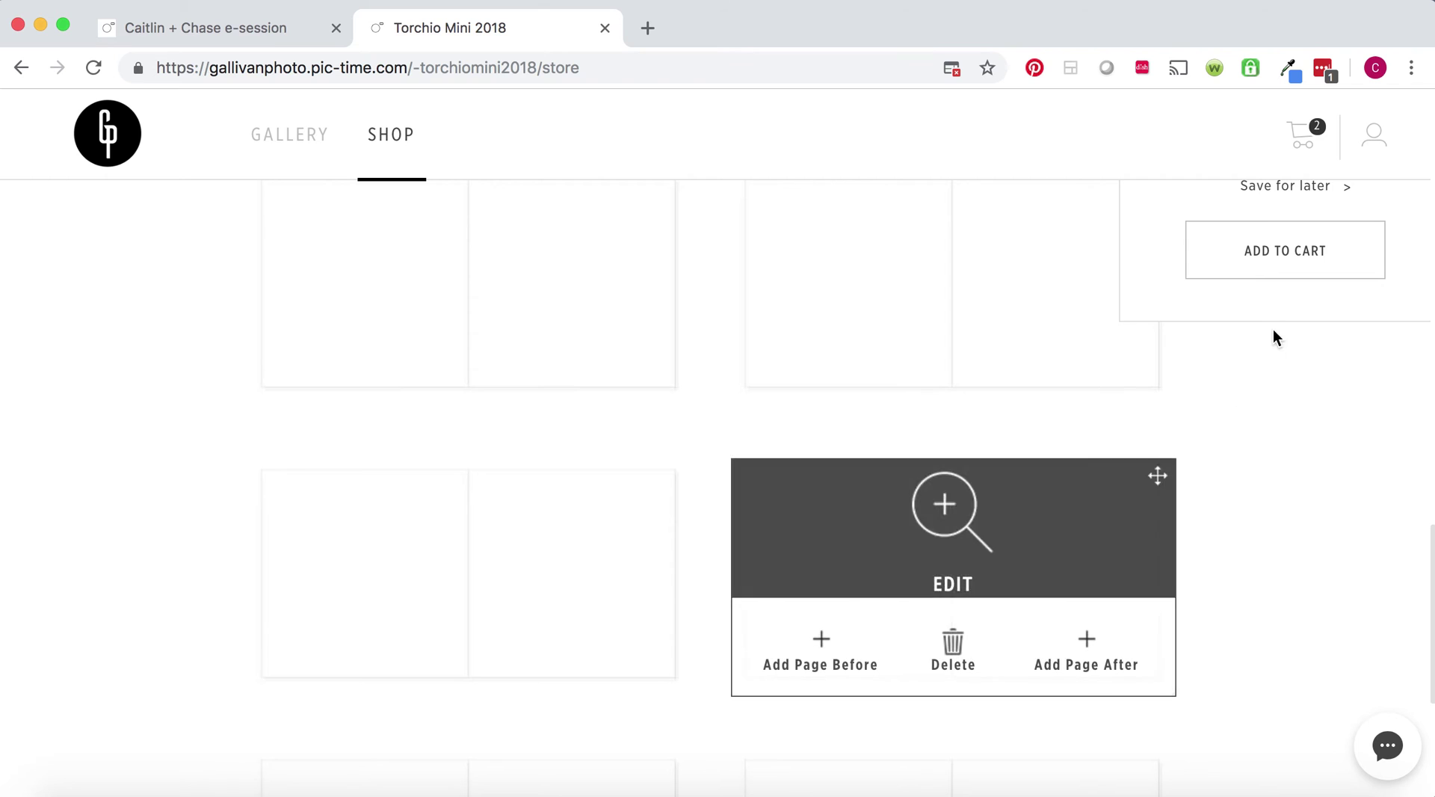
Save the album for later and review its spreads, cover and size options.
{"action": "left_click", "coordinate": [1280, 188]}
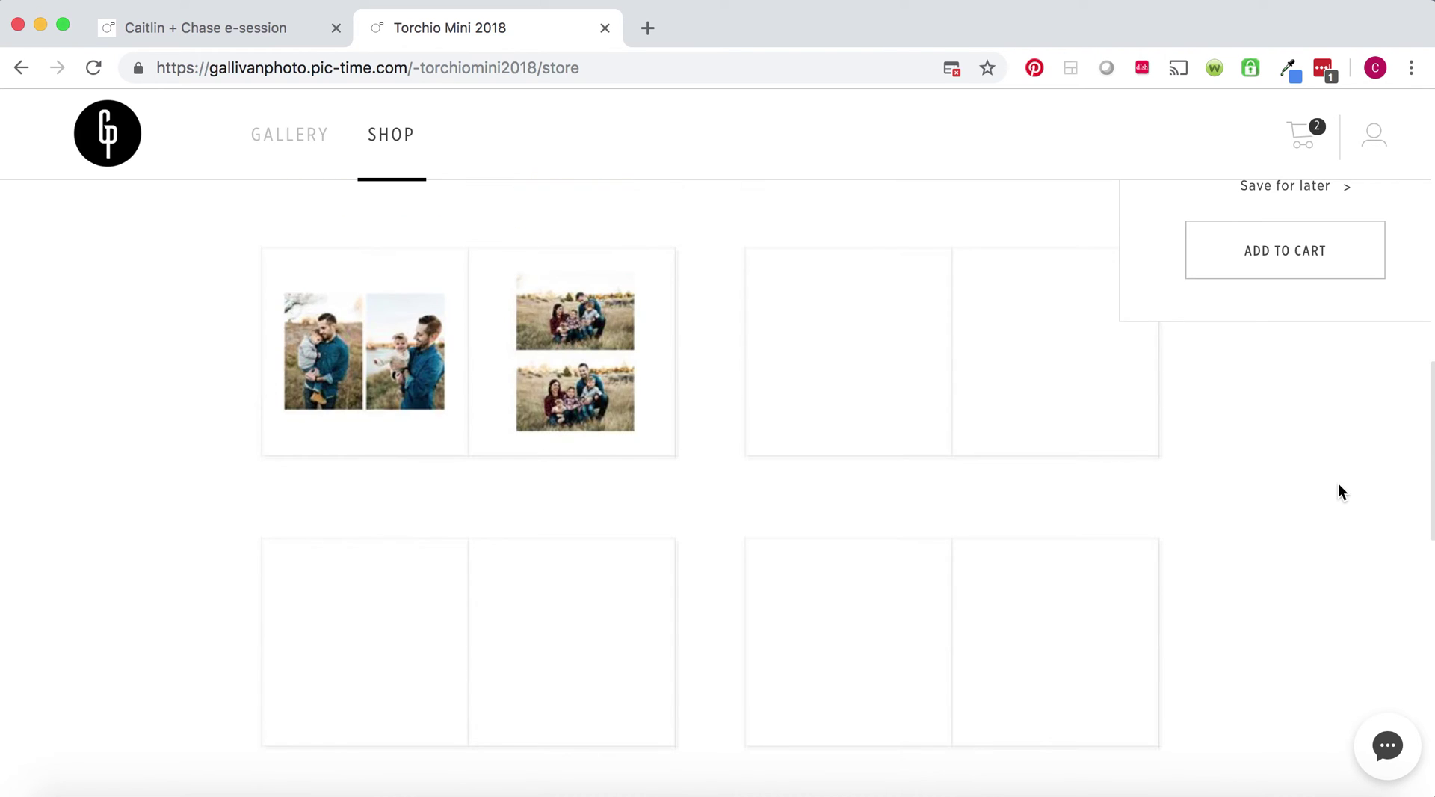
{"action": "scroll", "coordinate": [1338, 490], "scroll_direction": "down", "scroll_amount": 3}
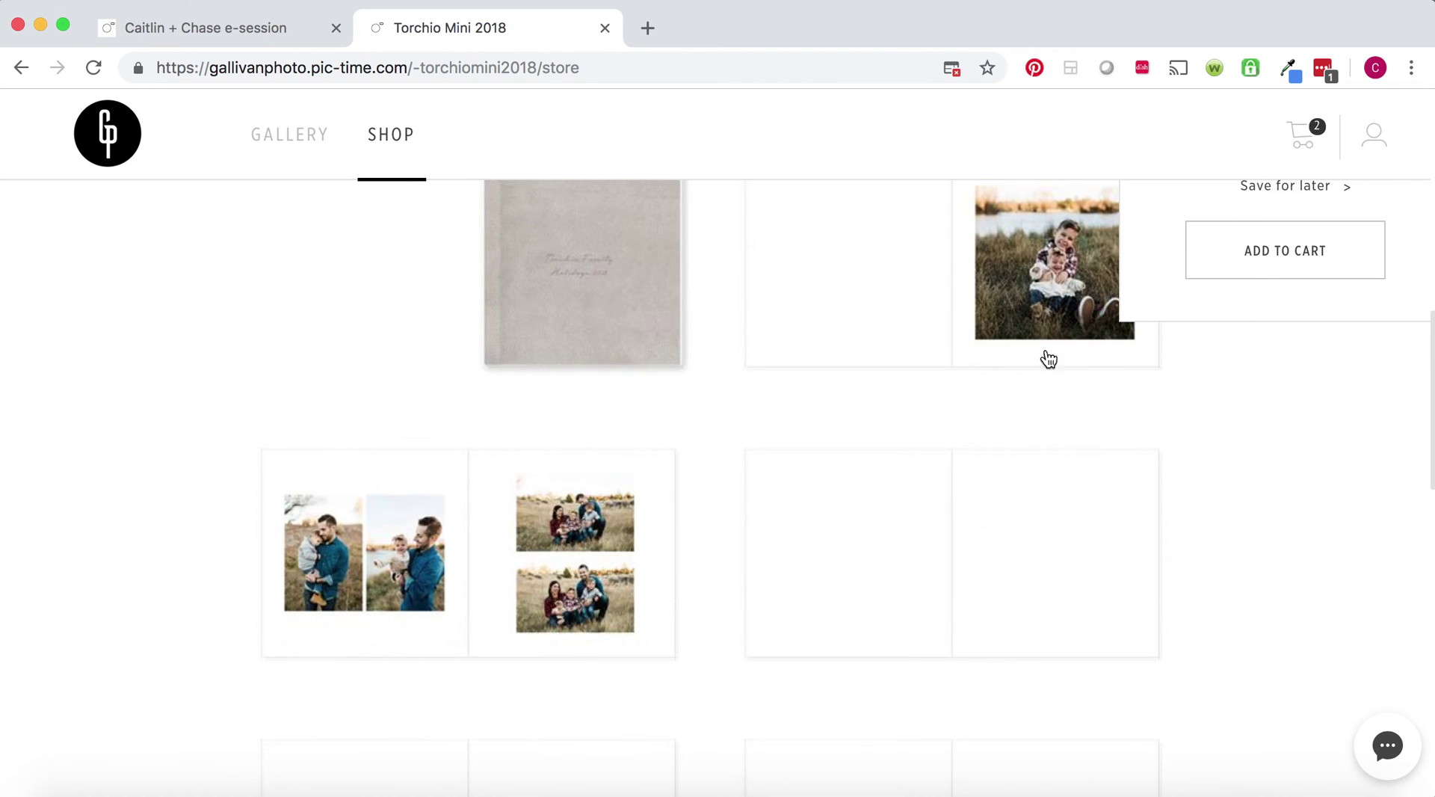
{"action": "scroll", "coordinate": [1173, 625], "scroll_direction": "down", "scroll_amount": 5}
{"action": "scroll", "coordinate": [1170, 616], "scroll_direction": "down", "scroll_amount": 2}
{"action": "scroll", "coordinate": [1169, 616], "scroll_direction": "up", "scroll_amount": 10}
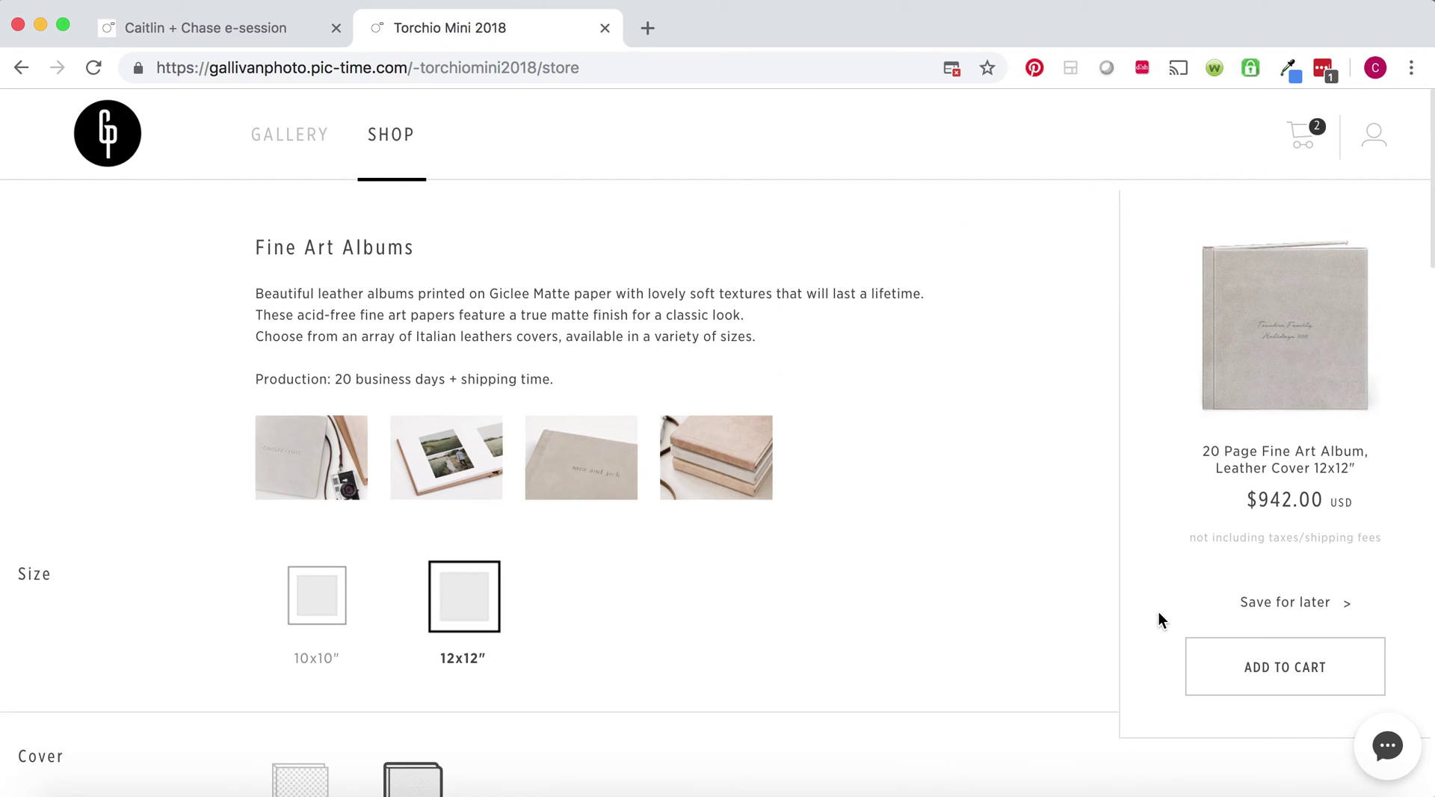
{"action": "scroll", "coordinate": [888, 560], "scroll_direction": "down", "scroll_amount": 4}
{"action": "scroll", "coordinate": [889, 560], "scroll_direction": "up", "scroll_amount": 4}
{"action": "scroll", "coordinate": [603, 674], "scroll_direction": "down", "scroll_amount": 2}
{"action": "scroll", "coordinate": [603, 675], "scroll_direction": "up", "scroll_amount": 2}
Return to the main shop page and browse the product categories, from albums and frames to calendars and gallery boards.
{"action": "left_click", "coordinate": [395, 134]}
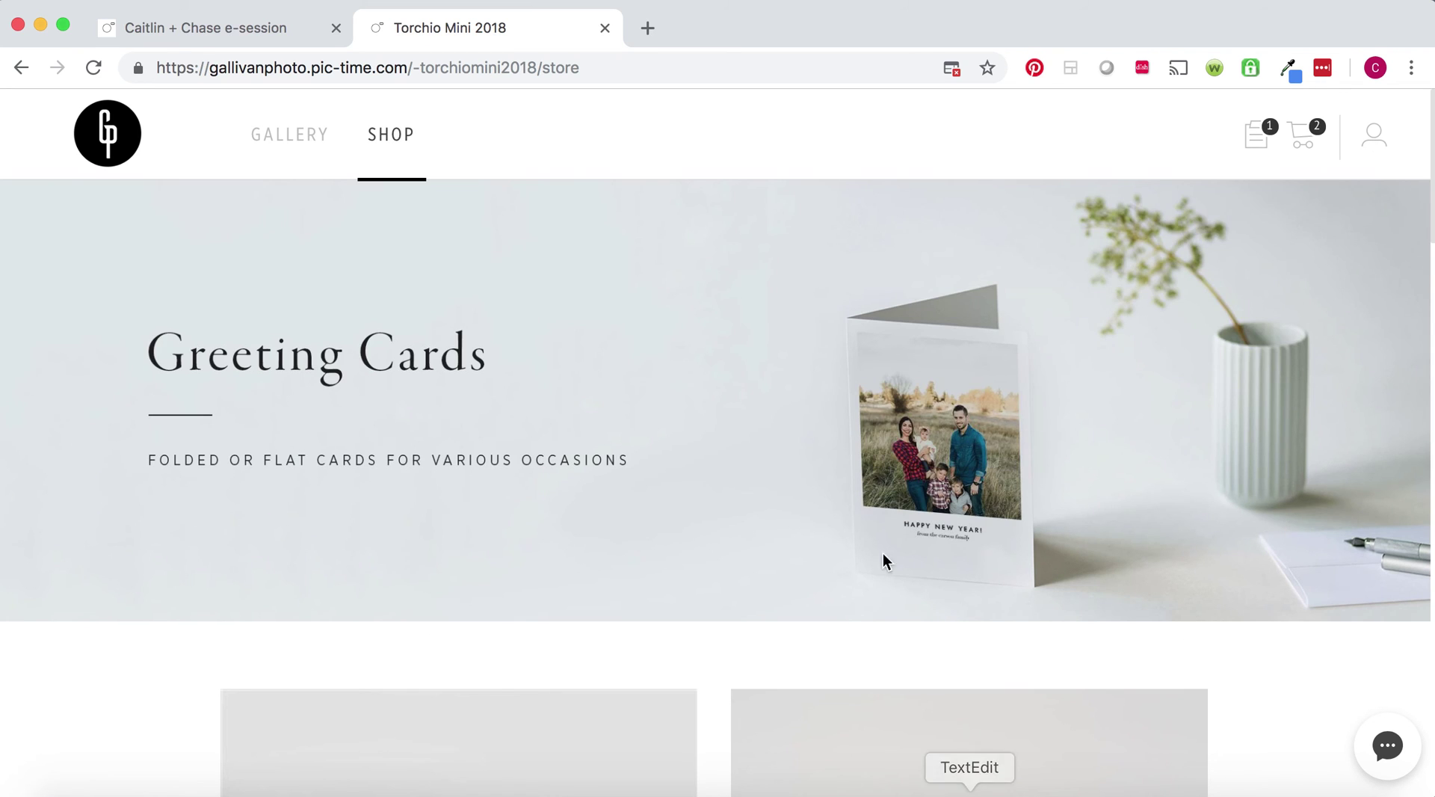
{"action": "scroll", "coordinate": [874, 544], "scroll_direction": "down", "scroll_amount": 5}
{"action": "scroll", "coordinate": [875, 544], "scroll_direction": "down", "scroll_amount": 9}
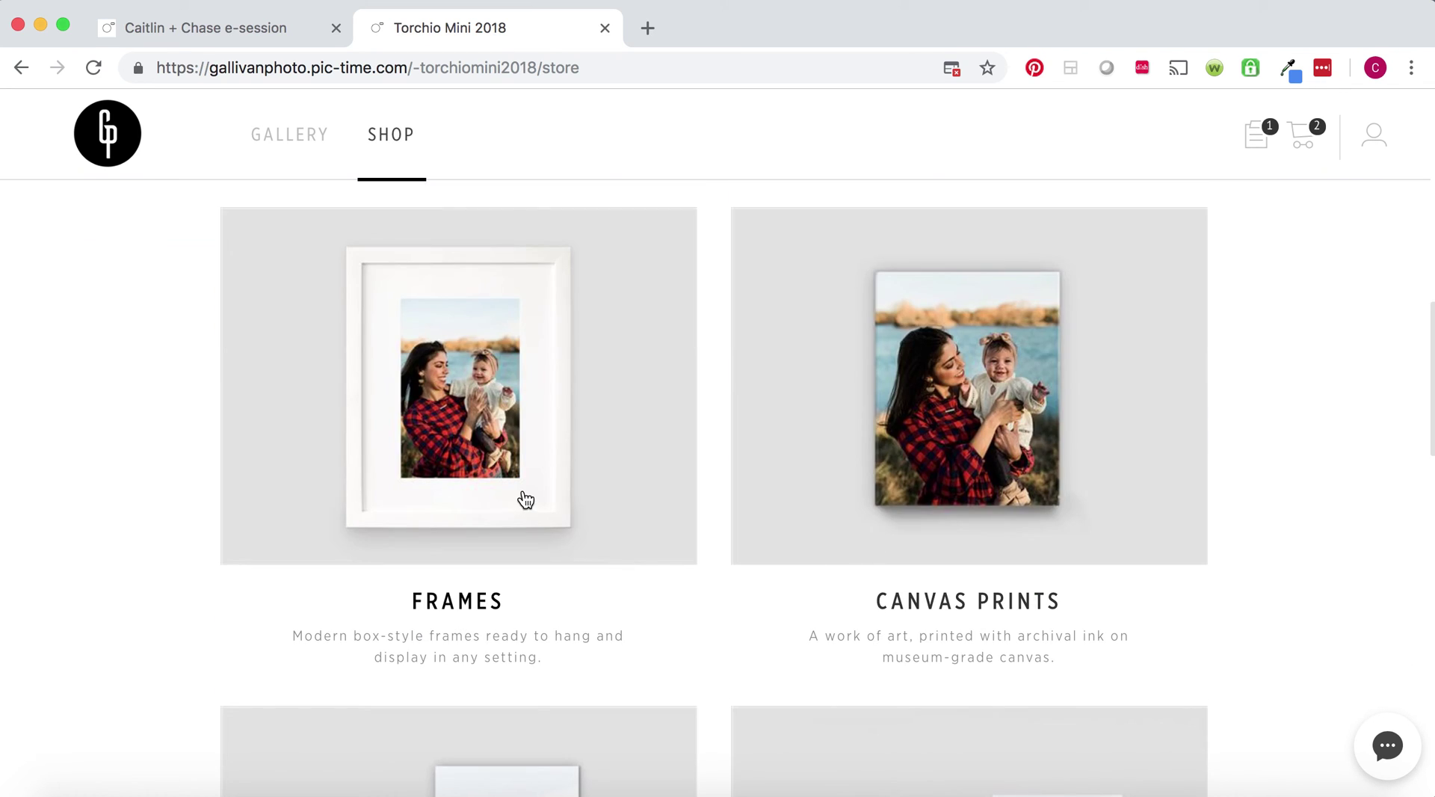
{"action": "scroll", "coordinate": [767, 565], "scroll_direction": "down", "scroll_amount": 4}
{"action": "scroll", "coordinate": [777, 598], "scroll_direction": "down", "scroll_amount": 2}
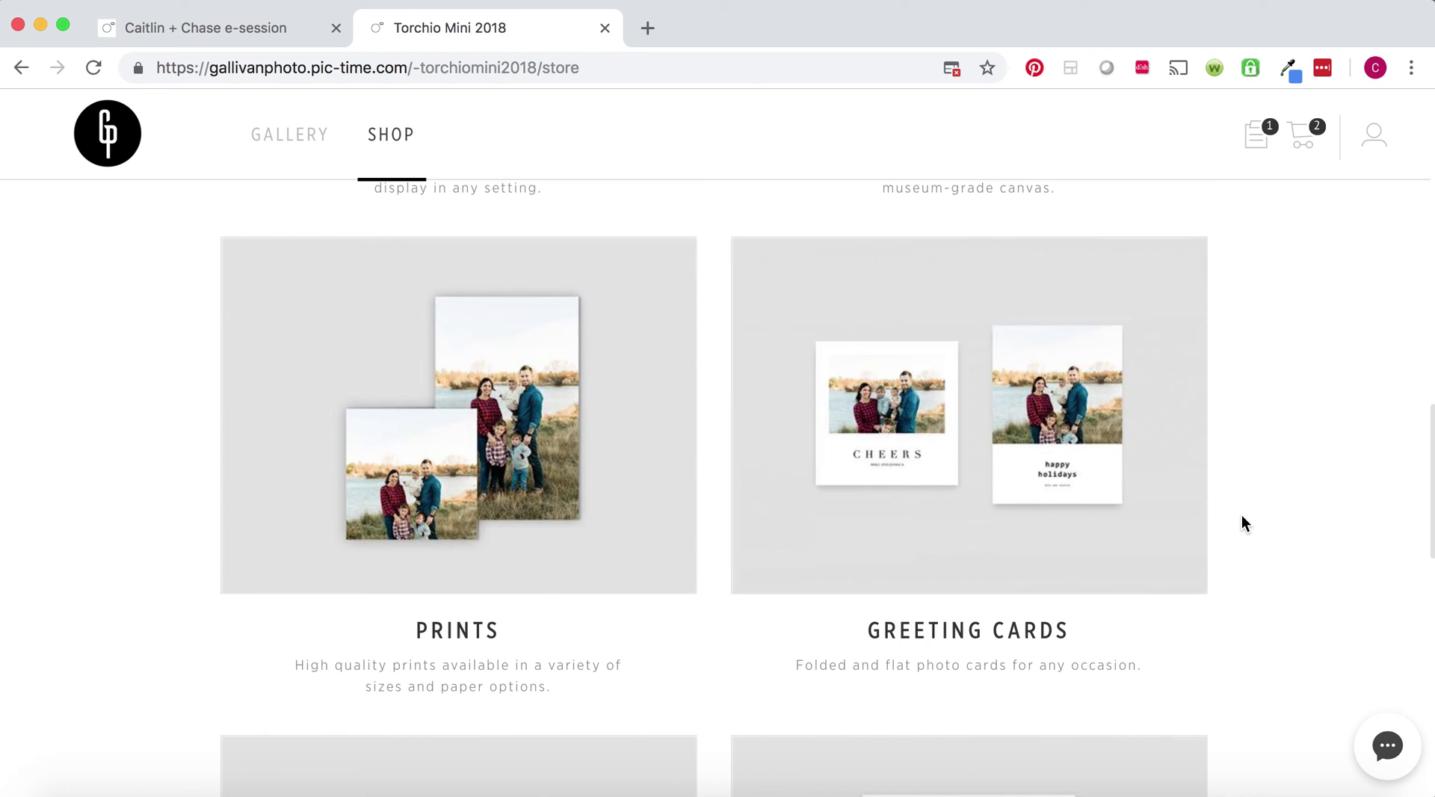
{"action": "scroll", "coordinate": [1243, 523], "scroll_direction": "down", "scroll_amount": 5}
{"action": "scroll", "coordinate": [1241, 514], "scroll_direction": "down", "scroll_amount": 2}
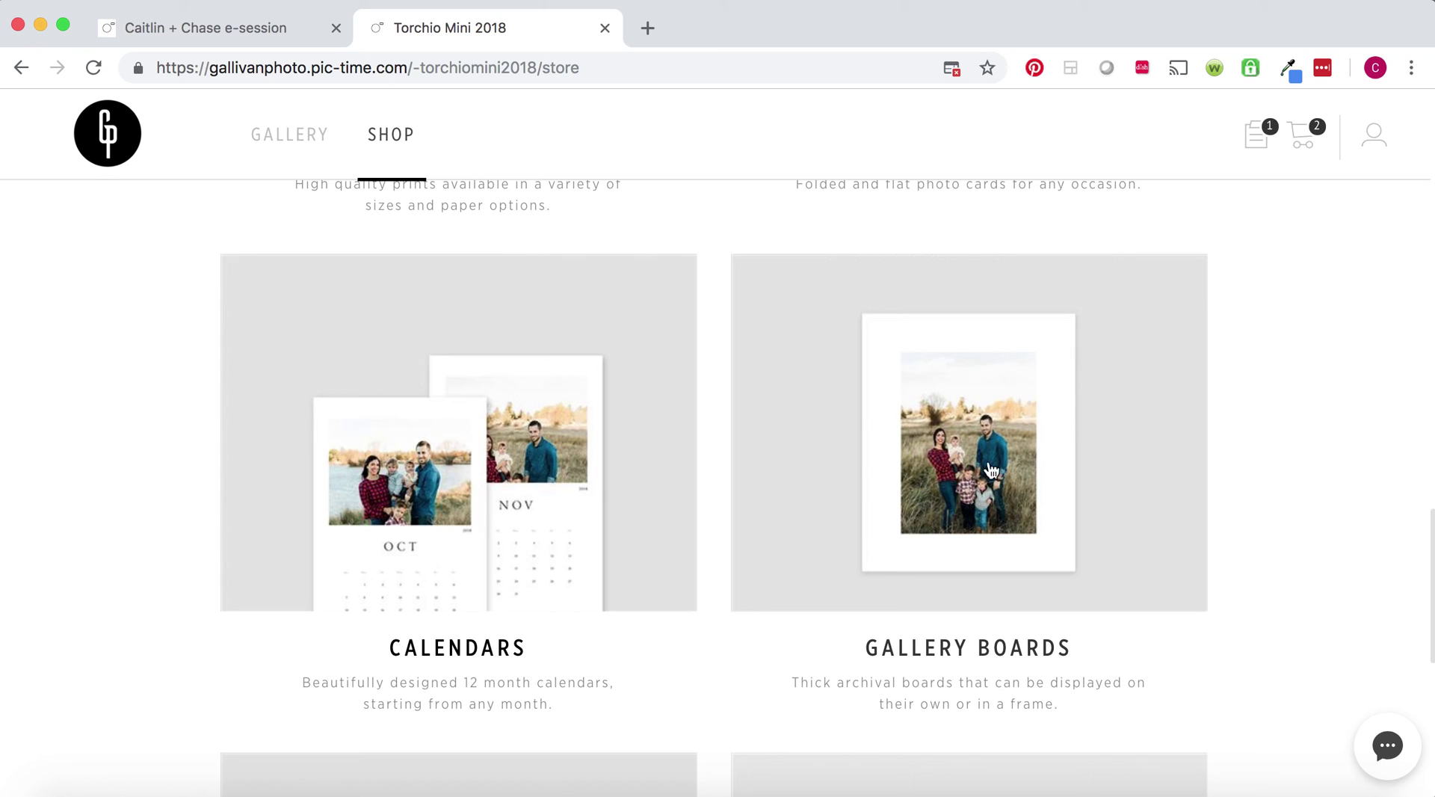
{"action": "scroll", "coordinate": [1284, 473], "scroll_direction": "down", "scroll_amount": 2}
{"action": "scroll", "coordinate": [1285, 472], "scroll_direction": "down", "scroll_amount": 5}
{"action": "scroll", "coordinate": [1284, 473], "scroll_direction": "up", "scroll_amount": 15}
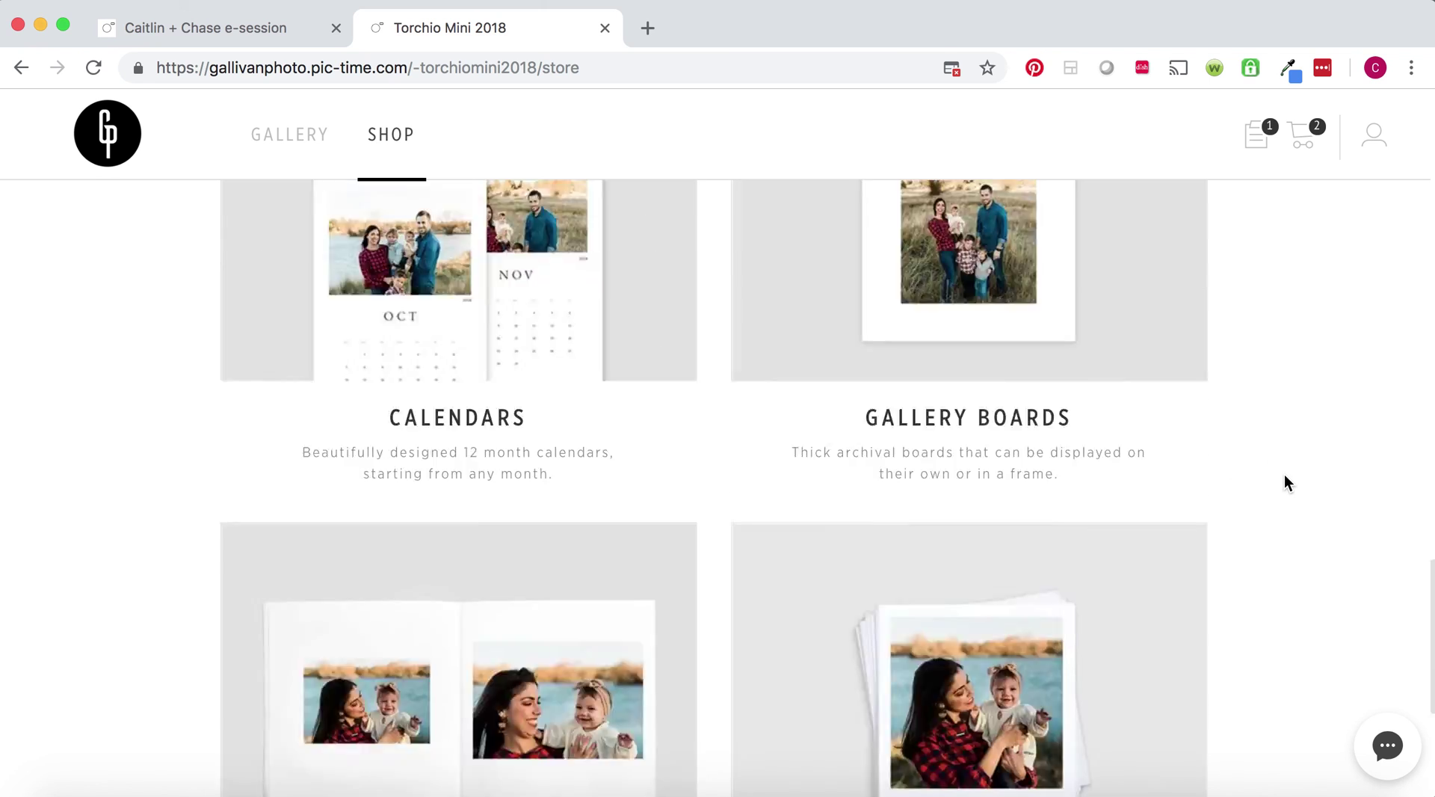
{"action": "scroll", "coordinate": [1285, 474], "scroll_direction": "up", "scroll_amount": 10}
{"action": "scroll", "coordinate": [1285, 474], "scroll_direction": "down", "scroll_amount": 5}
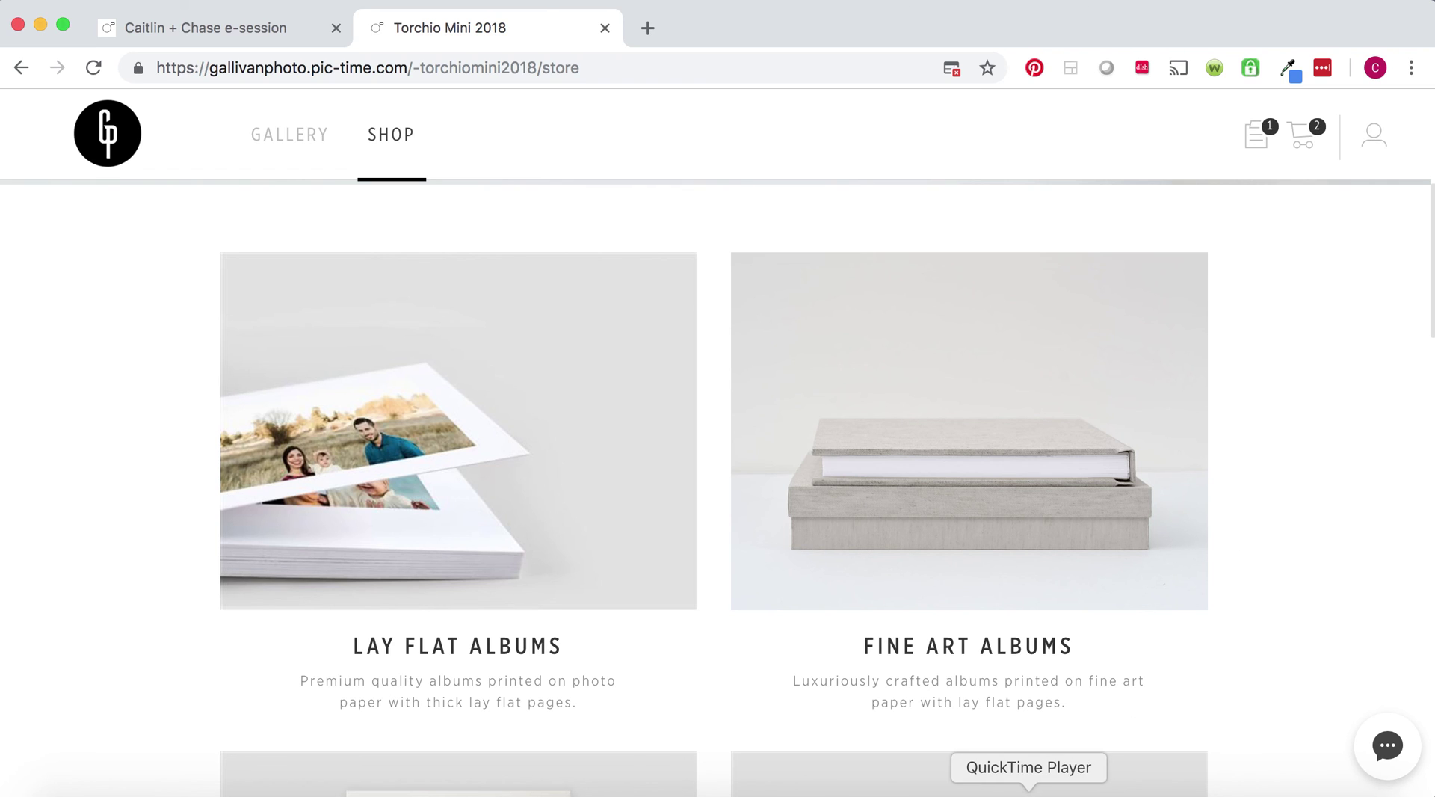
{"action": "right_click", "coordinate": [1029, 793]}
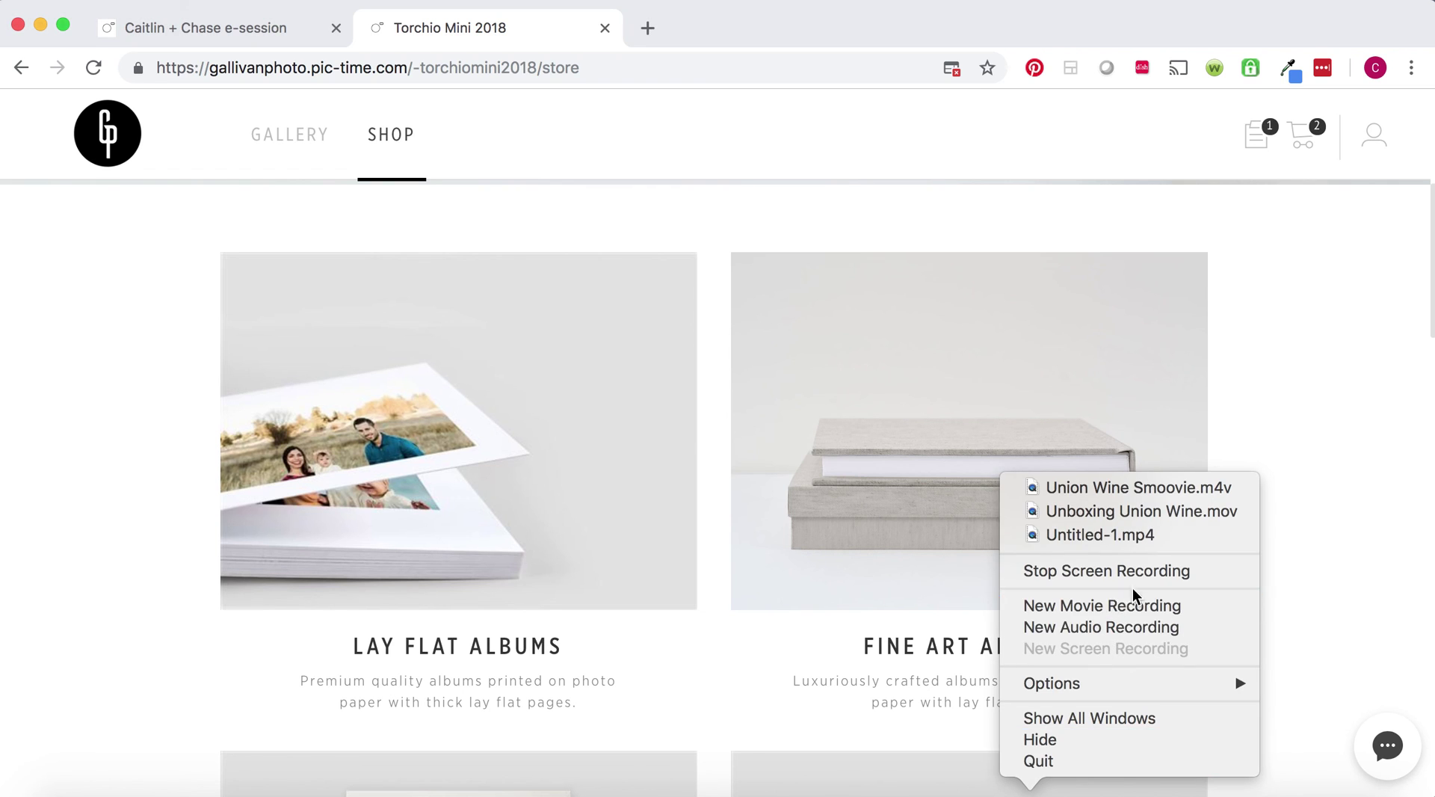